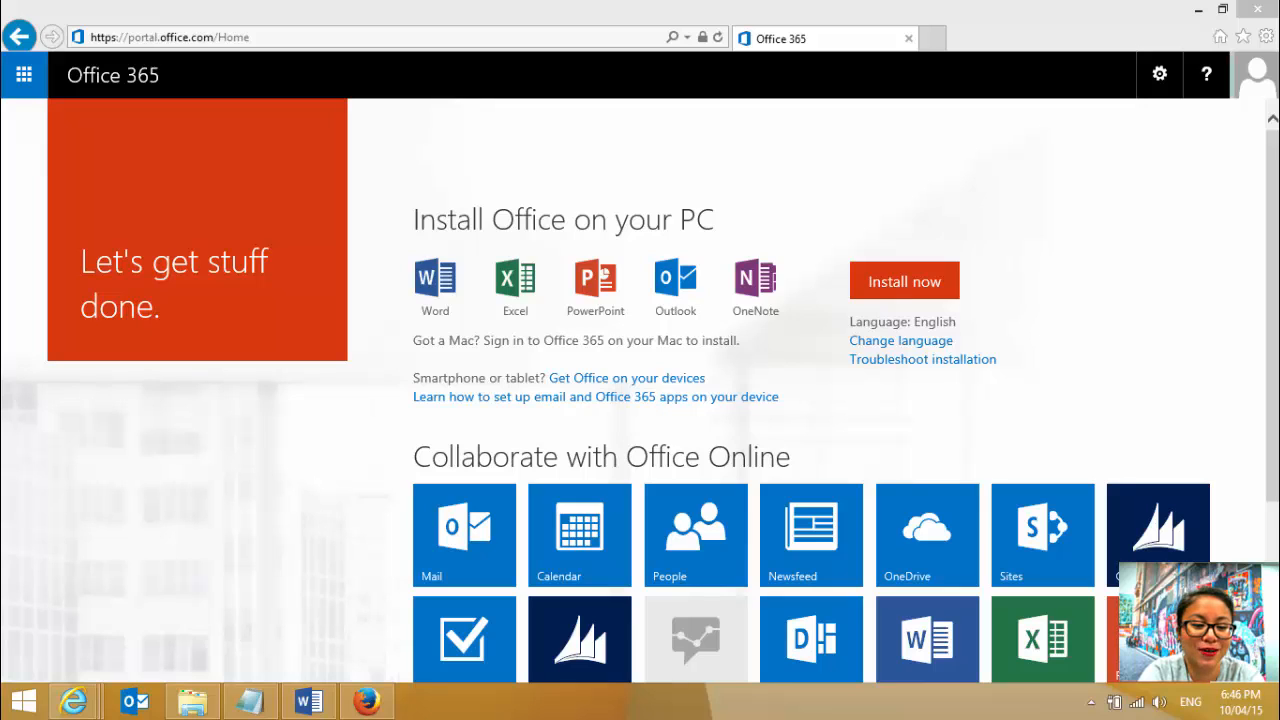
# - Open OneDrive and upload CRM Custom Help.docx from the Customized Help using Office 365 folder to Documents
pyautogui.click(948, 550)
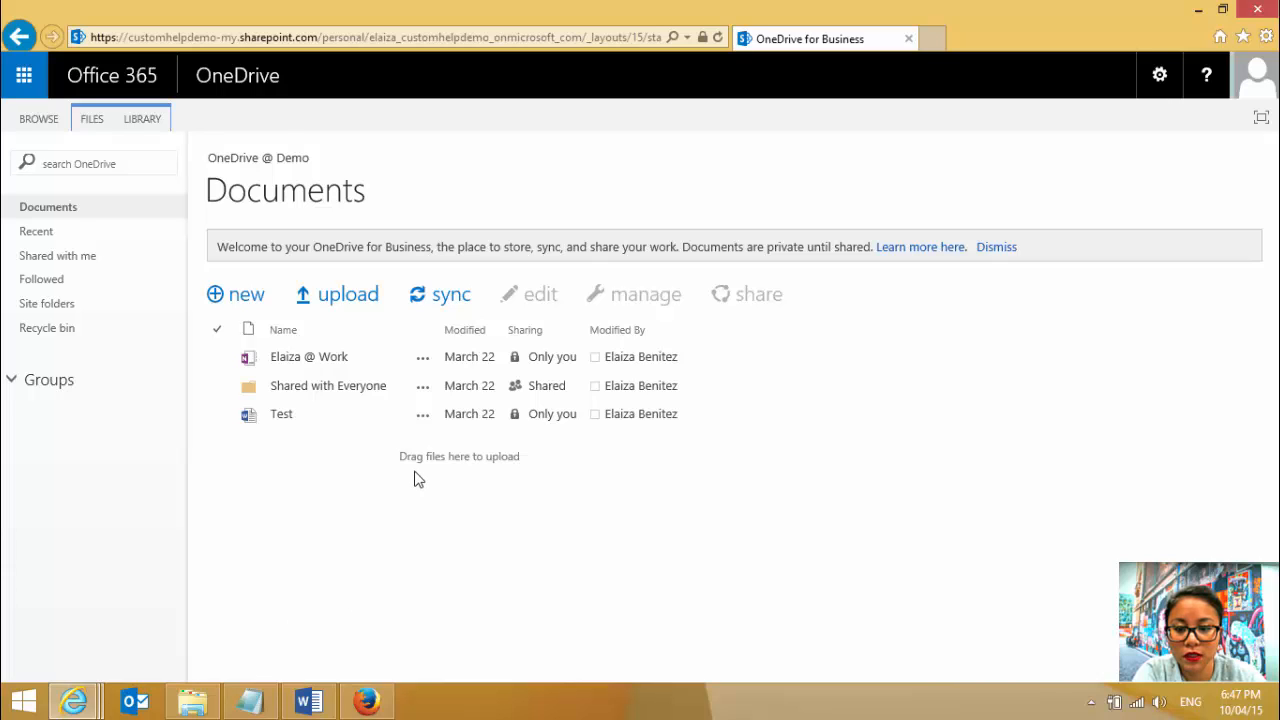
pyautogui.click(186, 703)
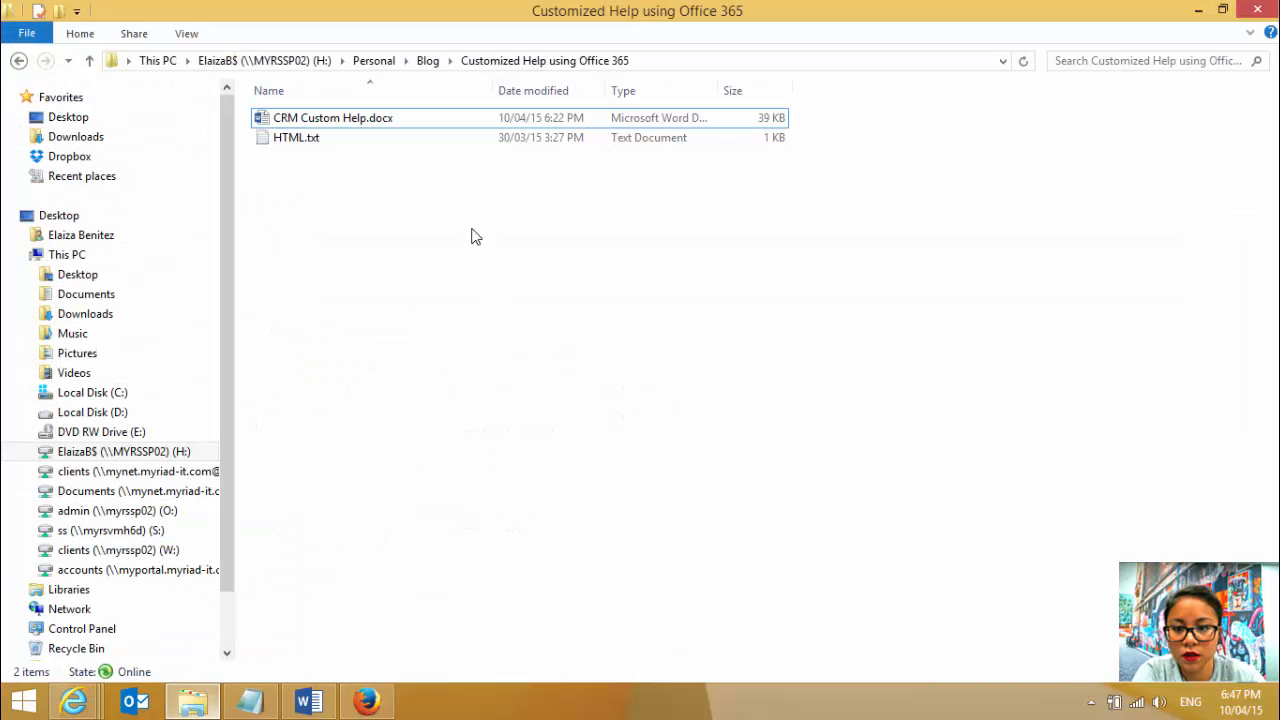
pyautogui.click(1224, 10)
pyautogui.moveTo(908, 130); pyautogui.dragTo(1136, 60)
pyautogui.moveTo(840, 196); pyautogui.dragTo(338, 466)
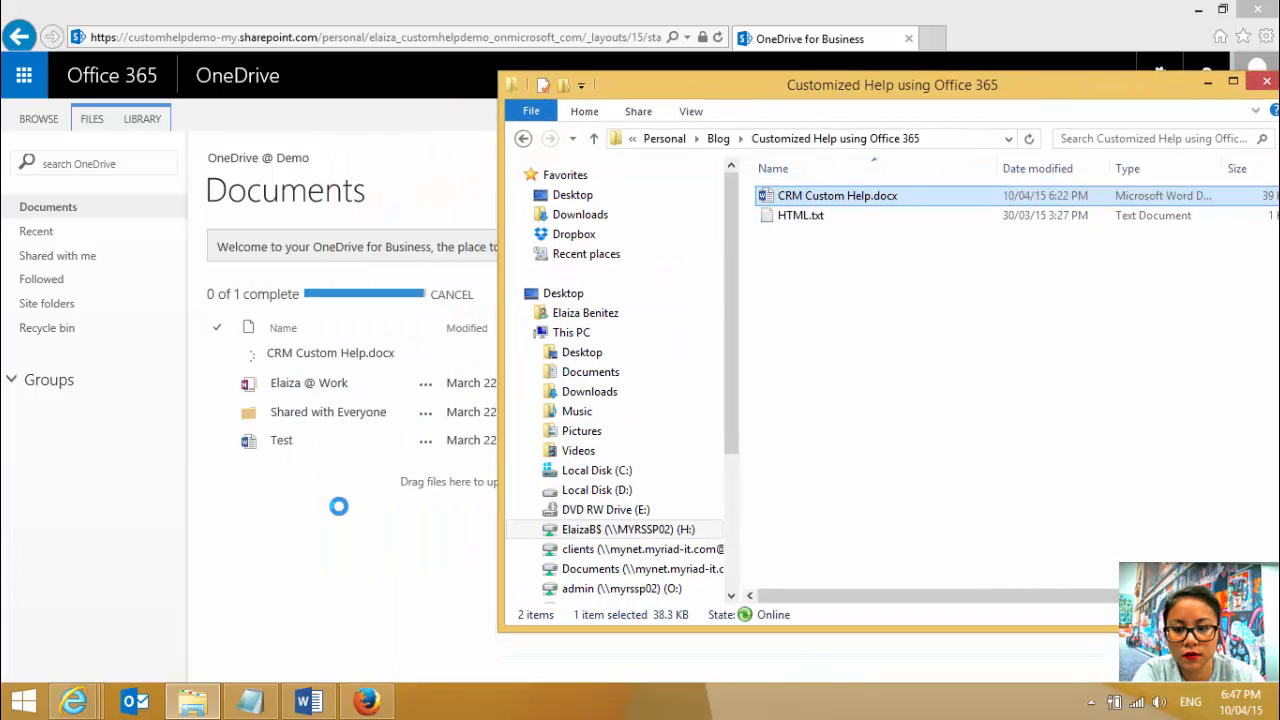
pyautogui.click(338, 506)
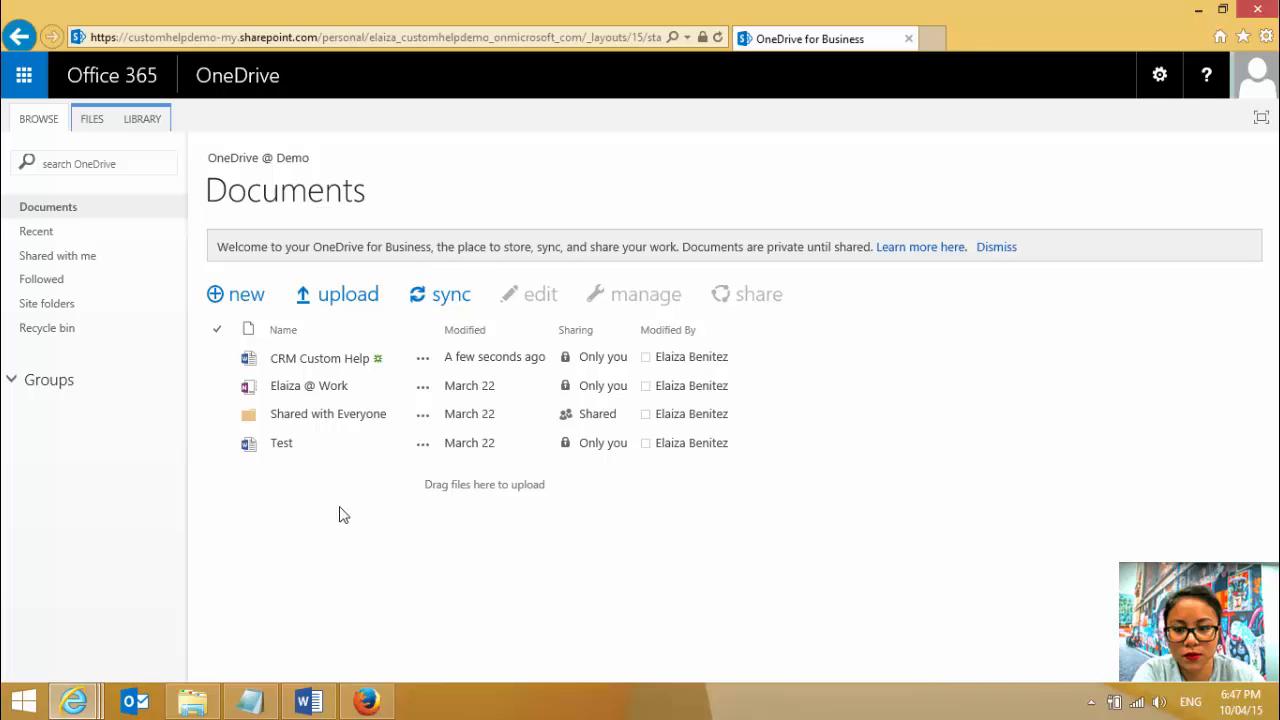
# - Open the details of the CRM Custom Help document and examine its full direct link
pyautogui.click(425, 360)
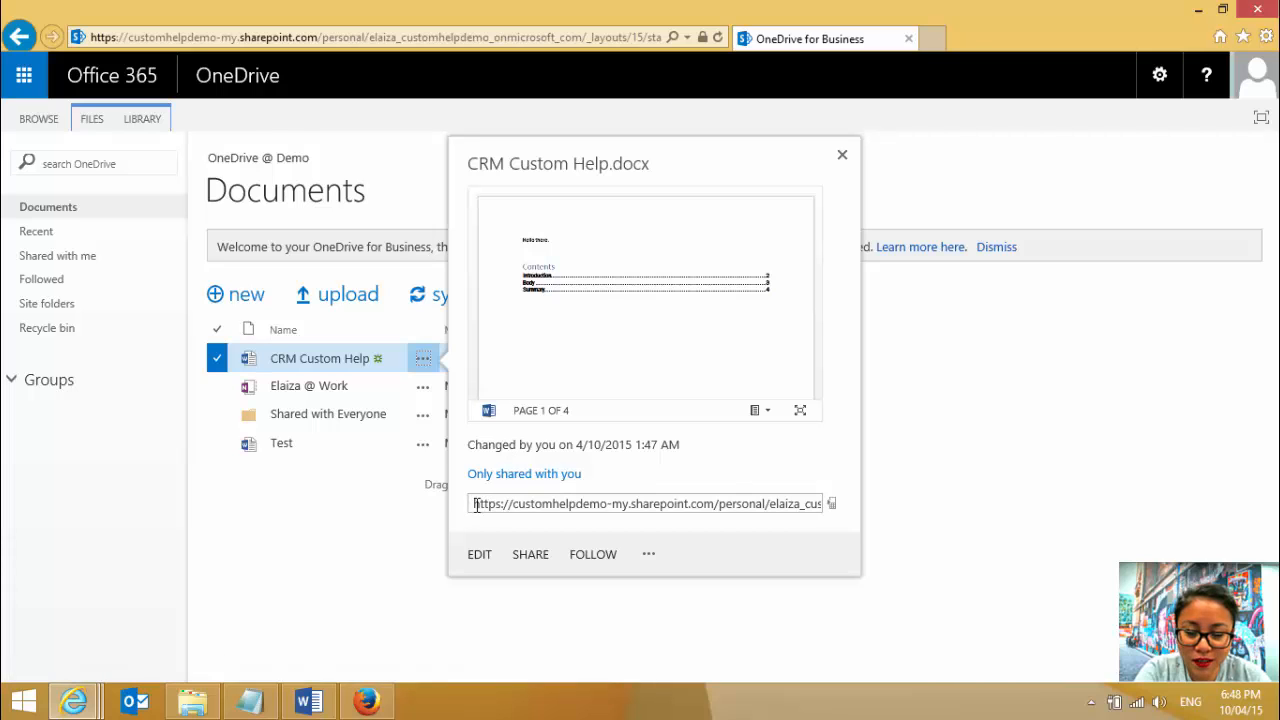
pyautogui.moveTo(471, 503); pyautogui.dragTo(880, 516)
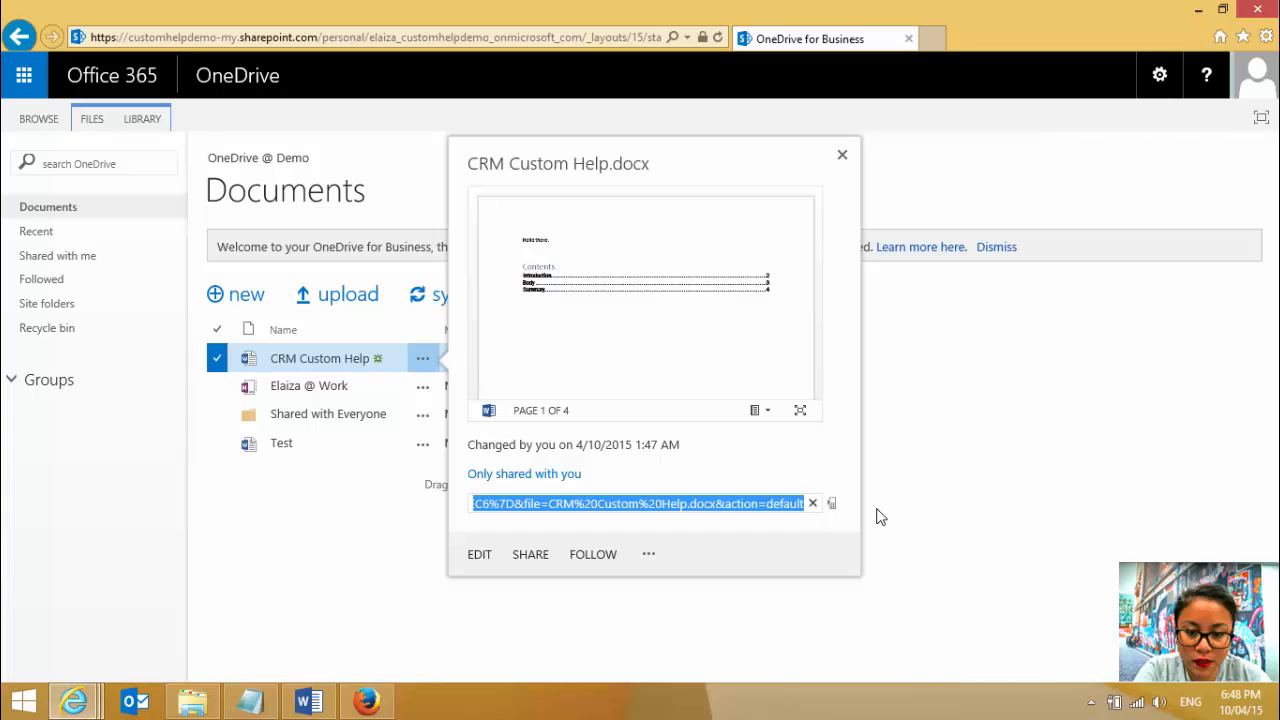
pyautogui.click(728, 480)
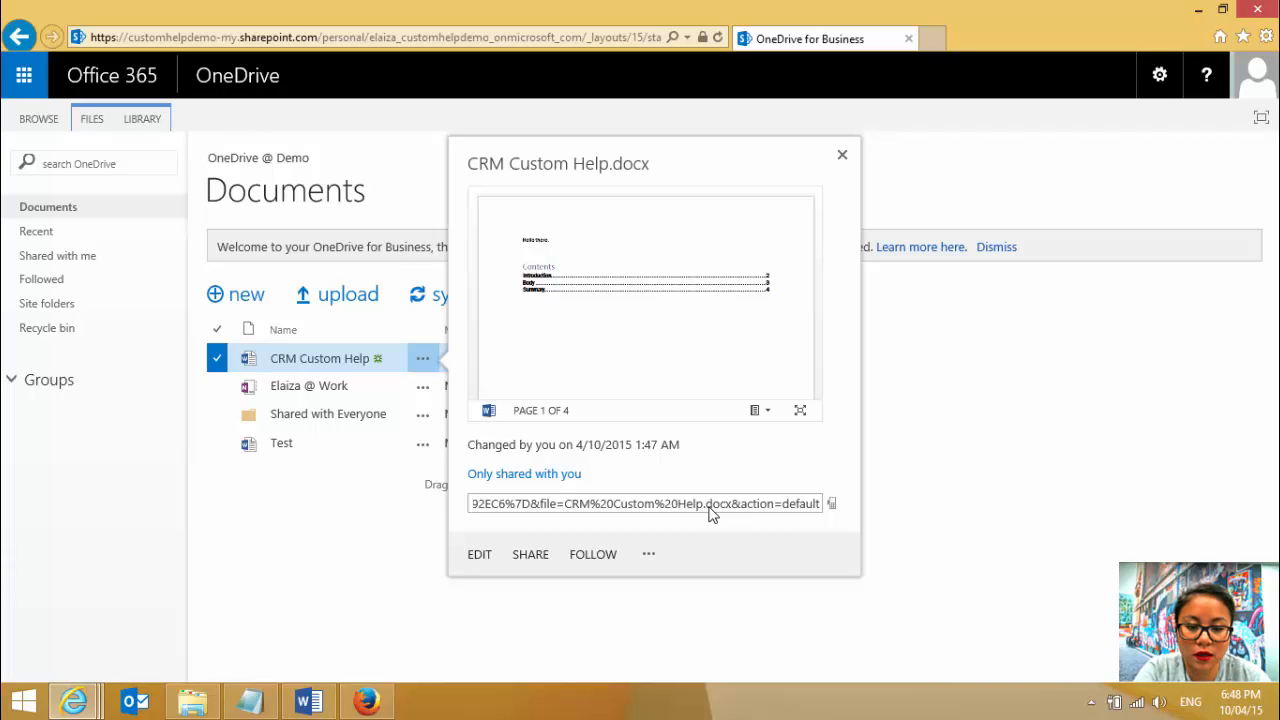
# - Create a View Only guest link for the CRM Custom Help document, copy its URL and close the sharing dialog
pyautogui.click(530, 555)
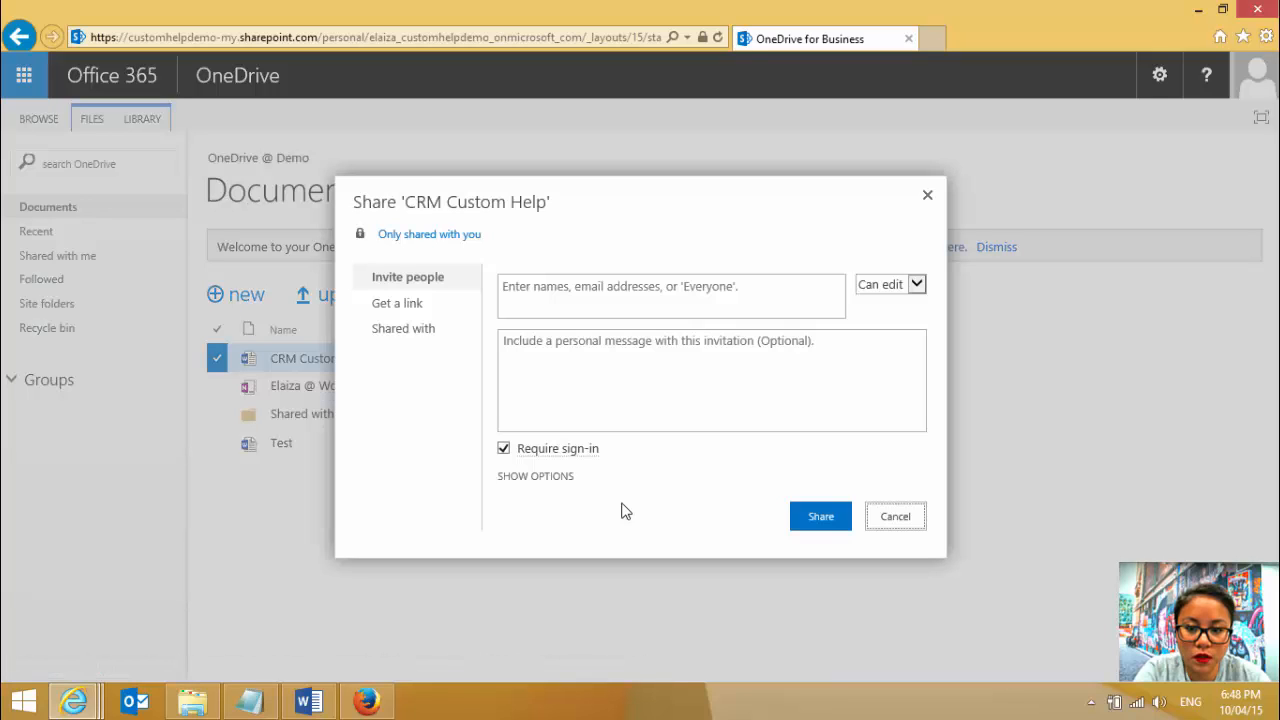
pyautogui.click(417, 308)
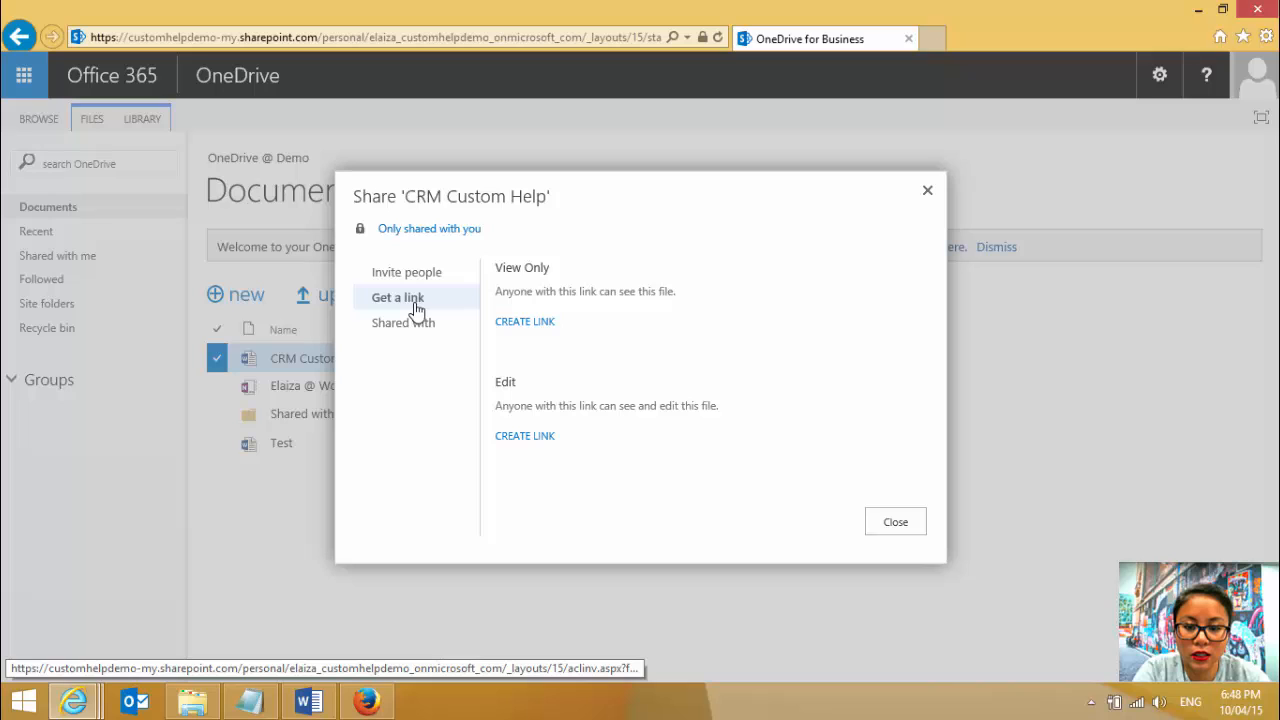
pyautogui.click(515, 325)
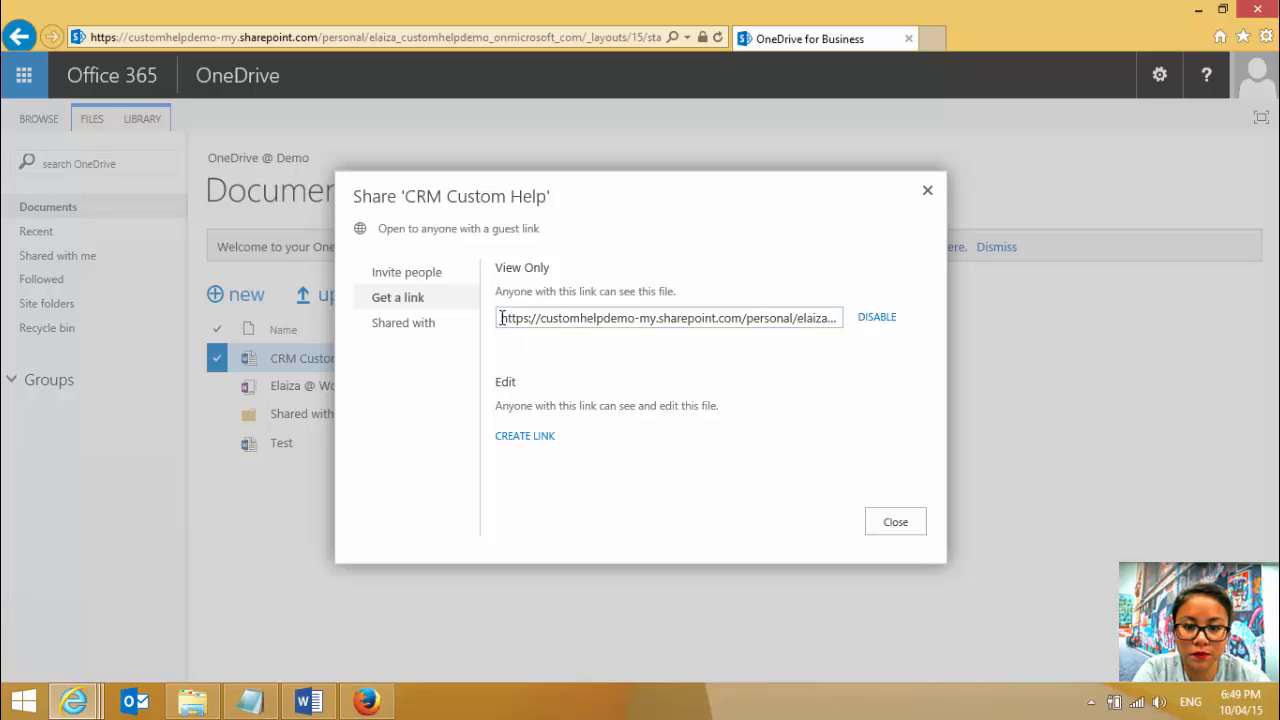
pyautogui.click(501, 318)
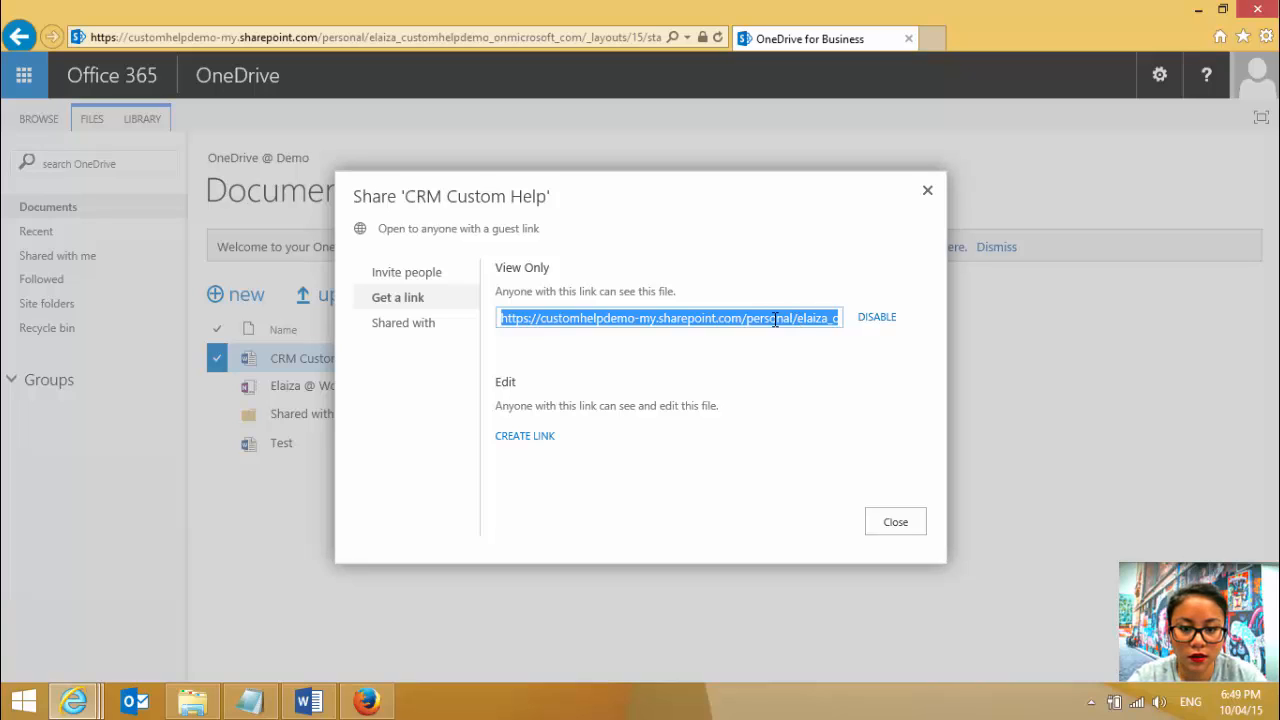
pyautogui.press('End')
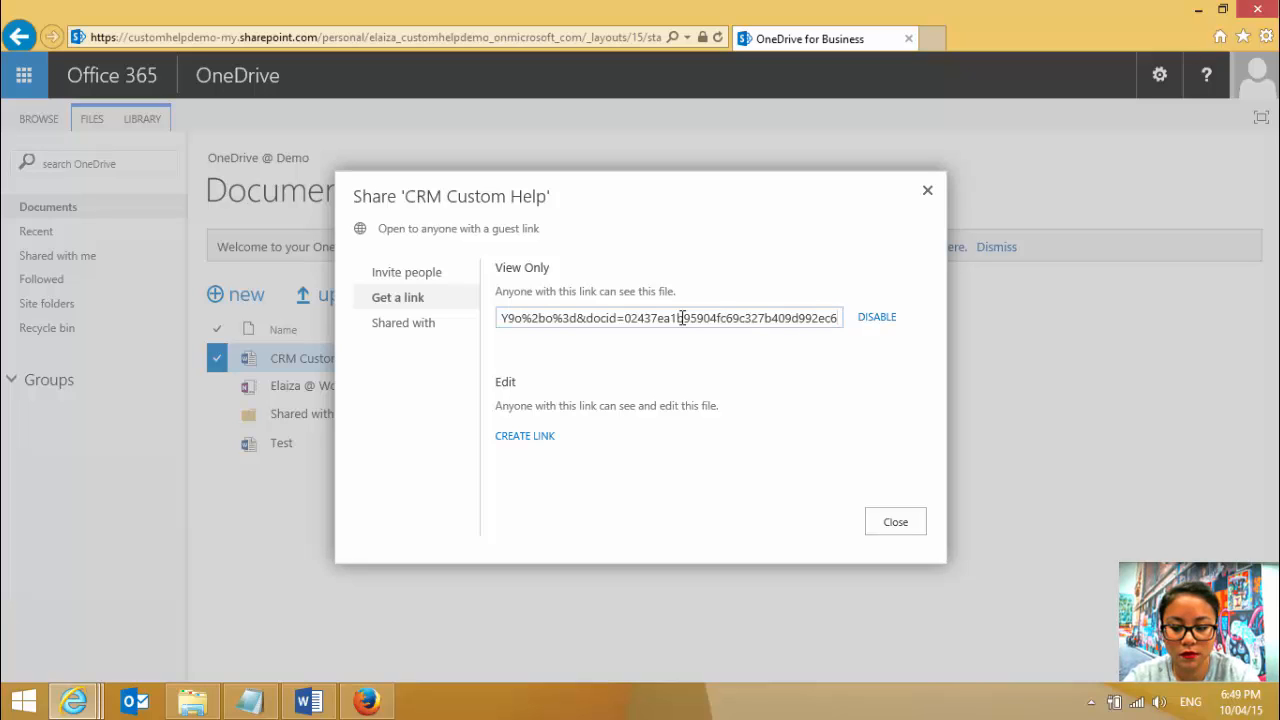
pyautogui.click(682, 318)
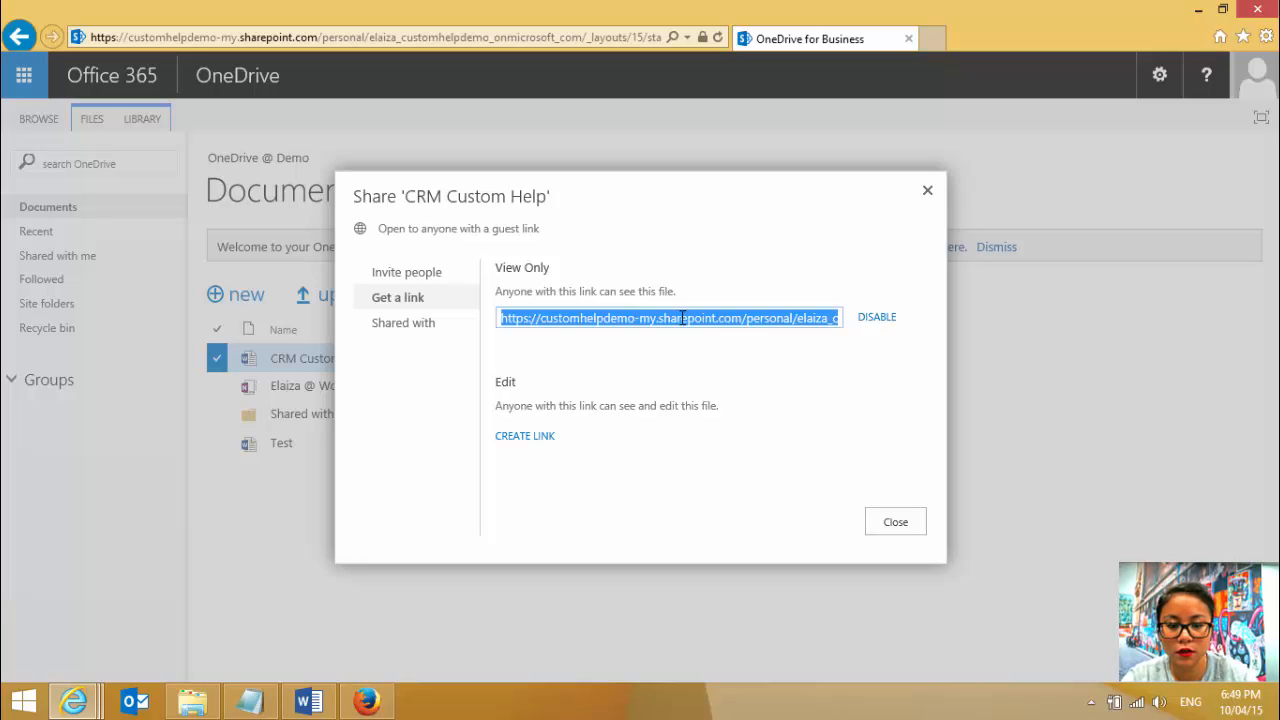
pyautogui.click(895, 522)
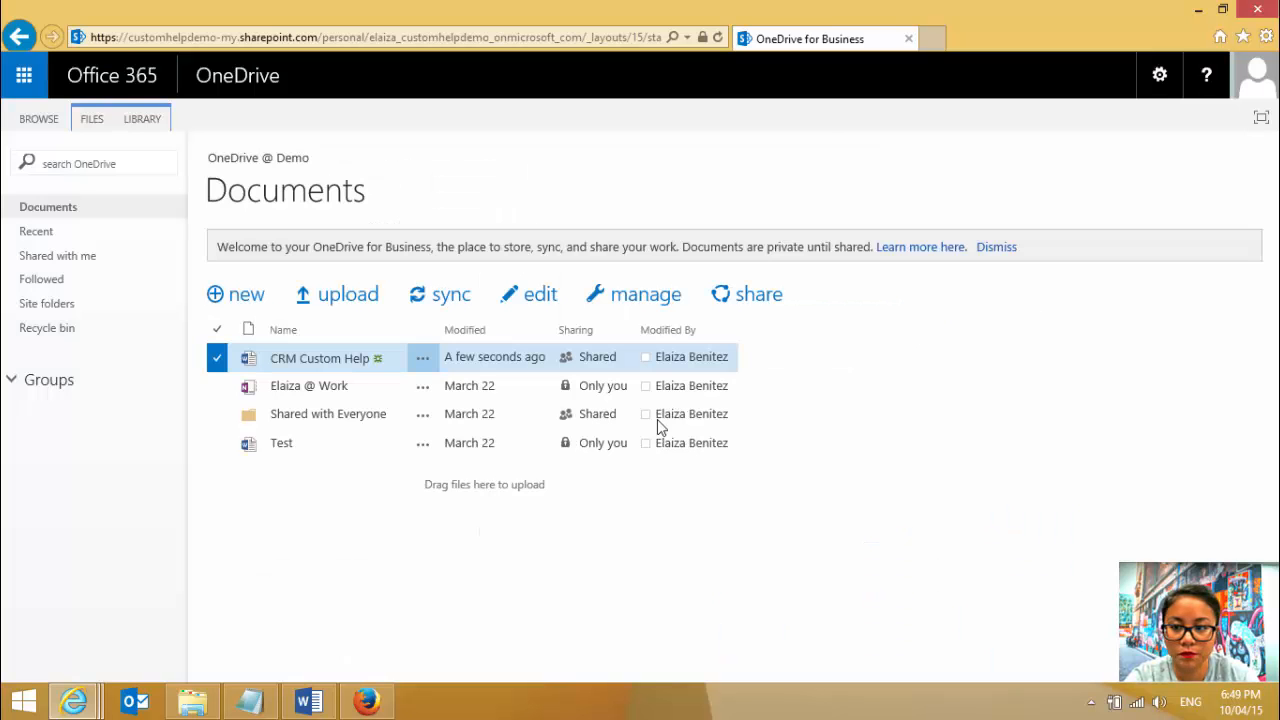
# - Switch to the CRM app from Office 365 and dismiss the introductory quick tour
pyautogui.click(26, 80)
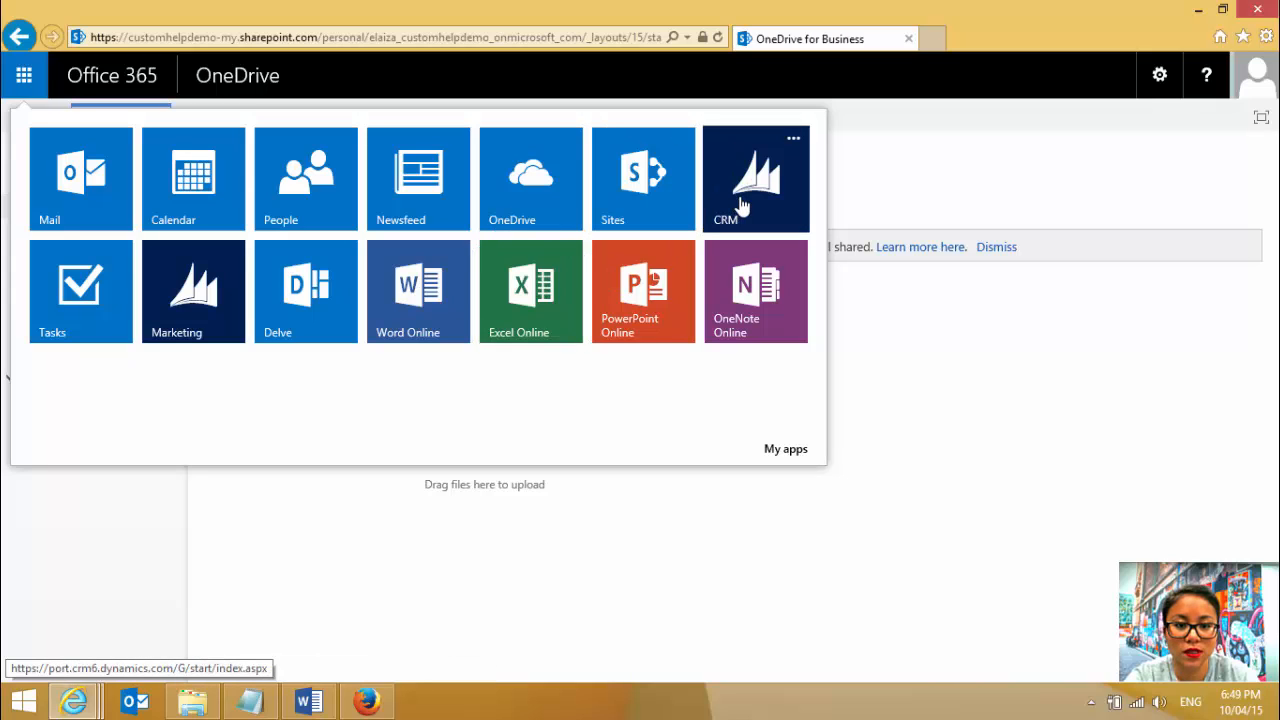
pyautogui.click(740, 205)
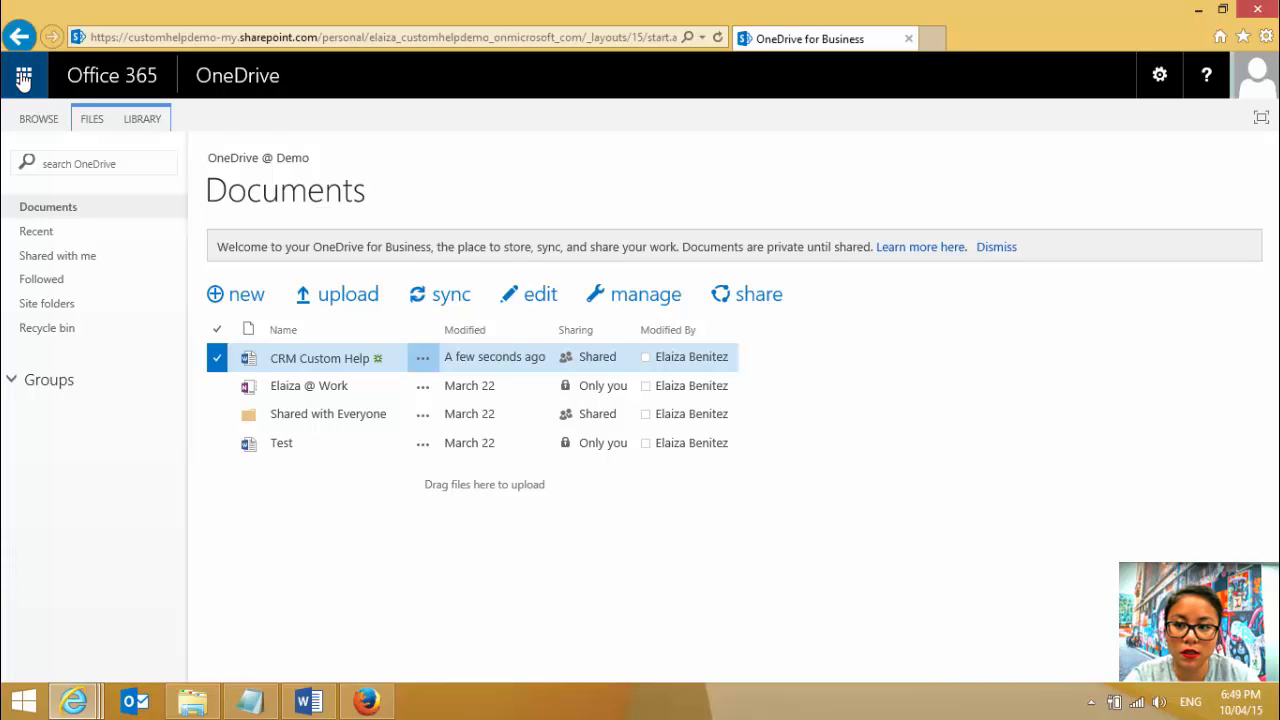
pyautogui.click(23, 80)
pyautogui.click(730, 196)
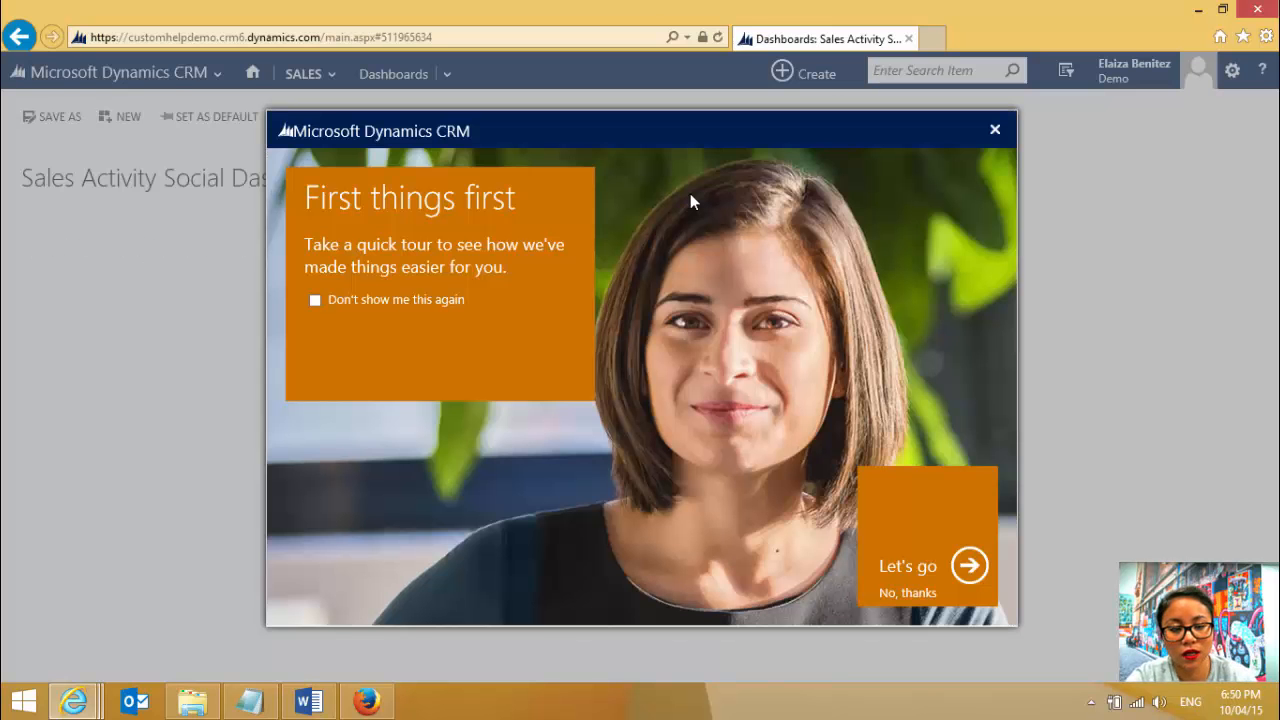
pyautogui.click(997, 136)
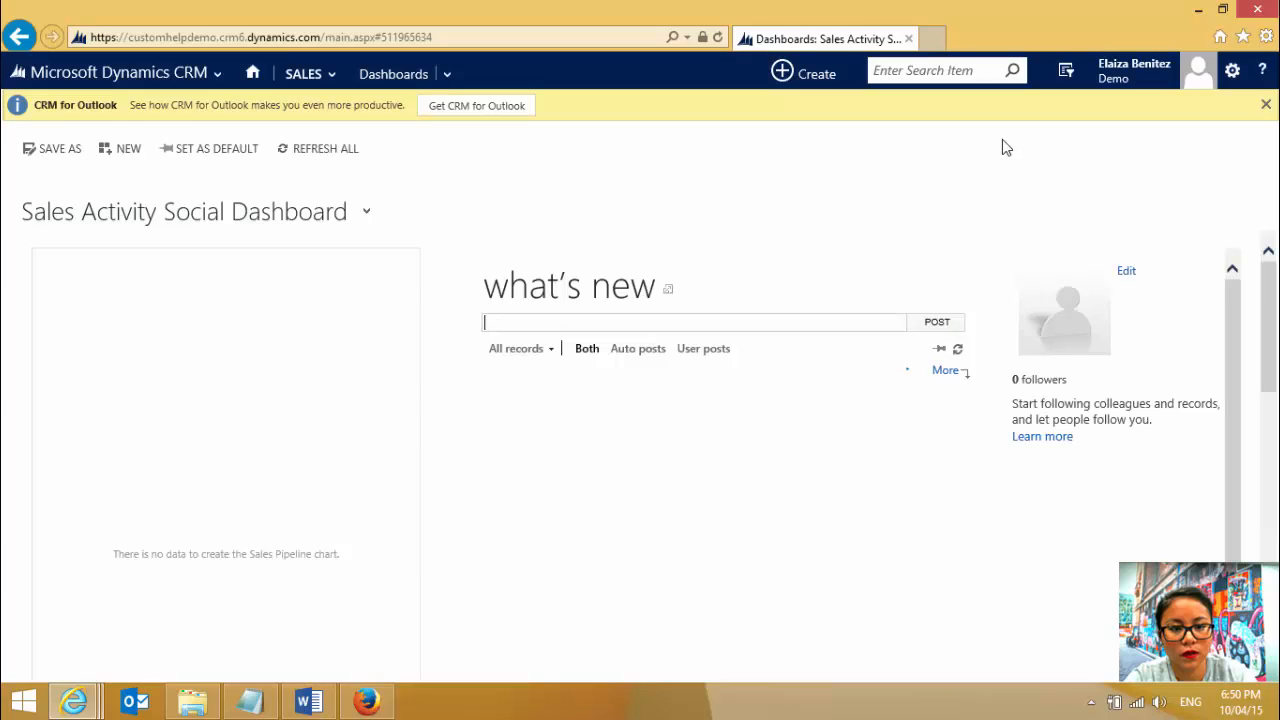
# - Open the System Settings from the Administration page of the CRM settings area
pyautogui.click(196, 74)
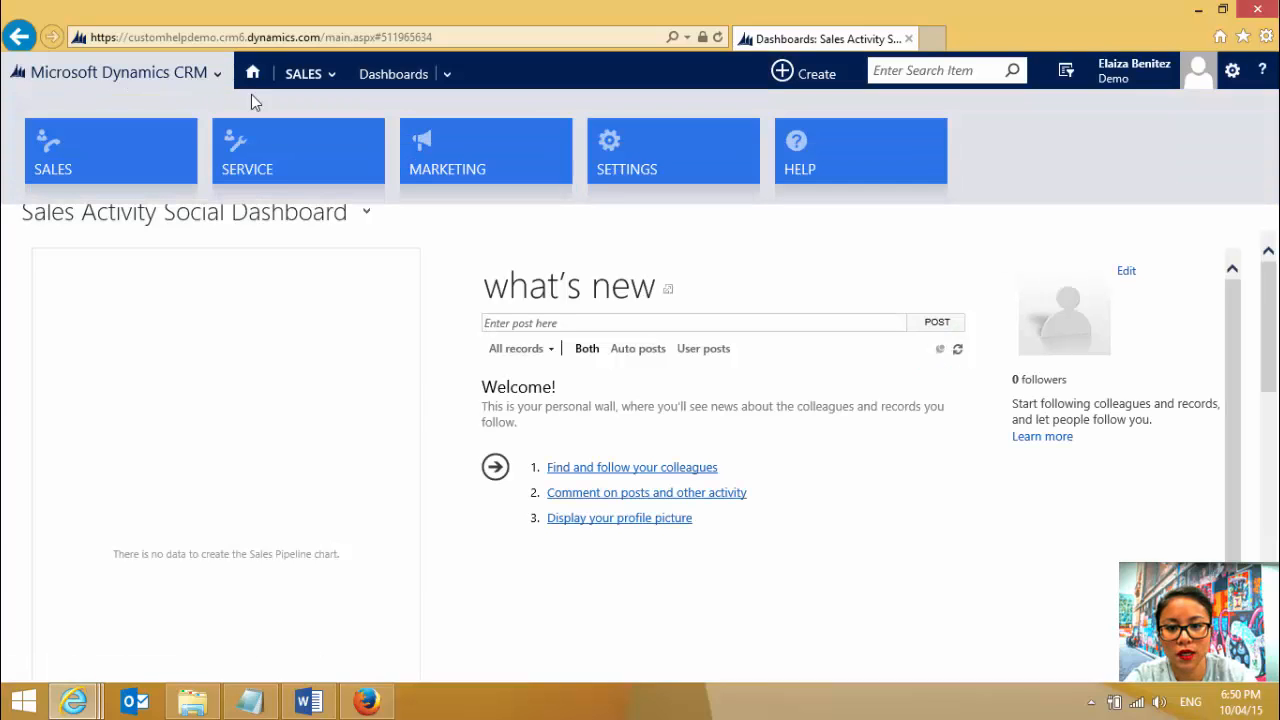
pyautogui.click(677, 157)
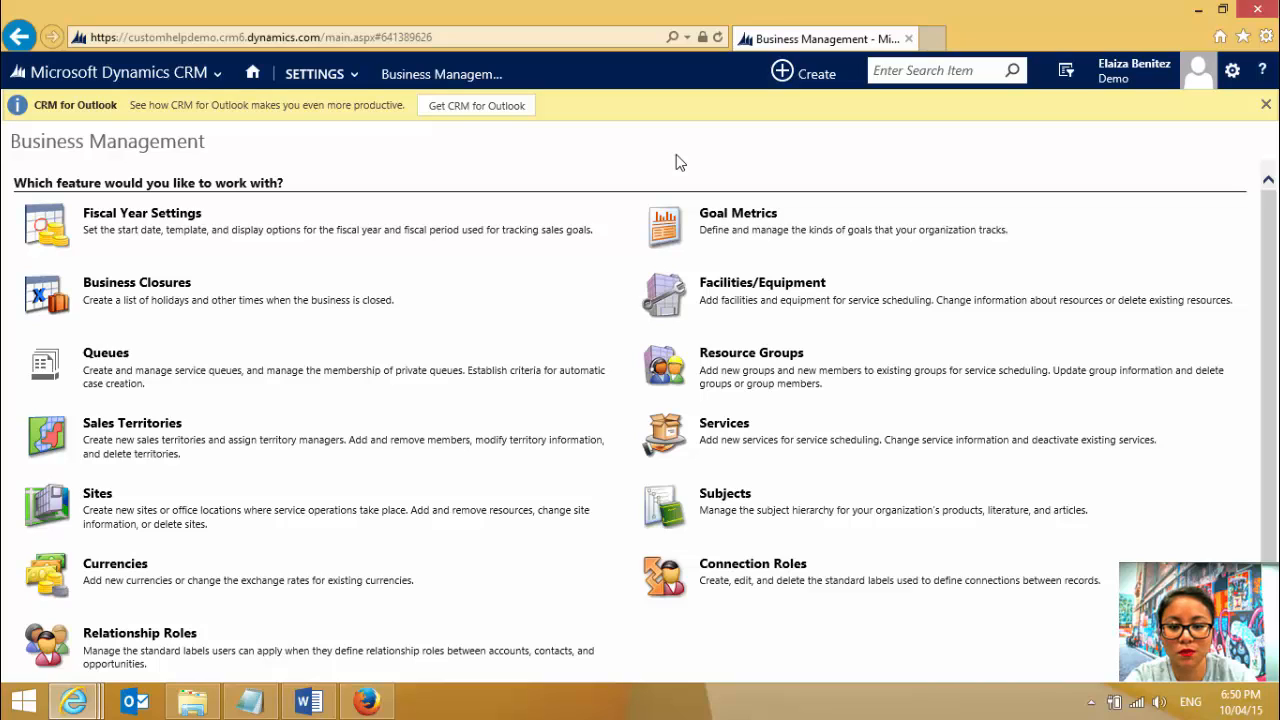
pyautogui.click(347, 78)
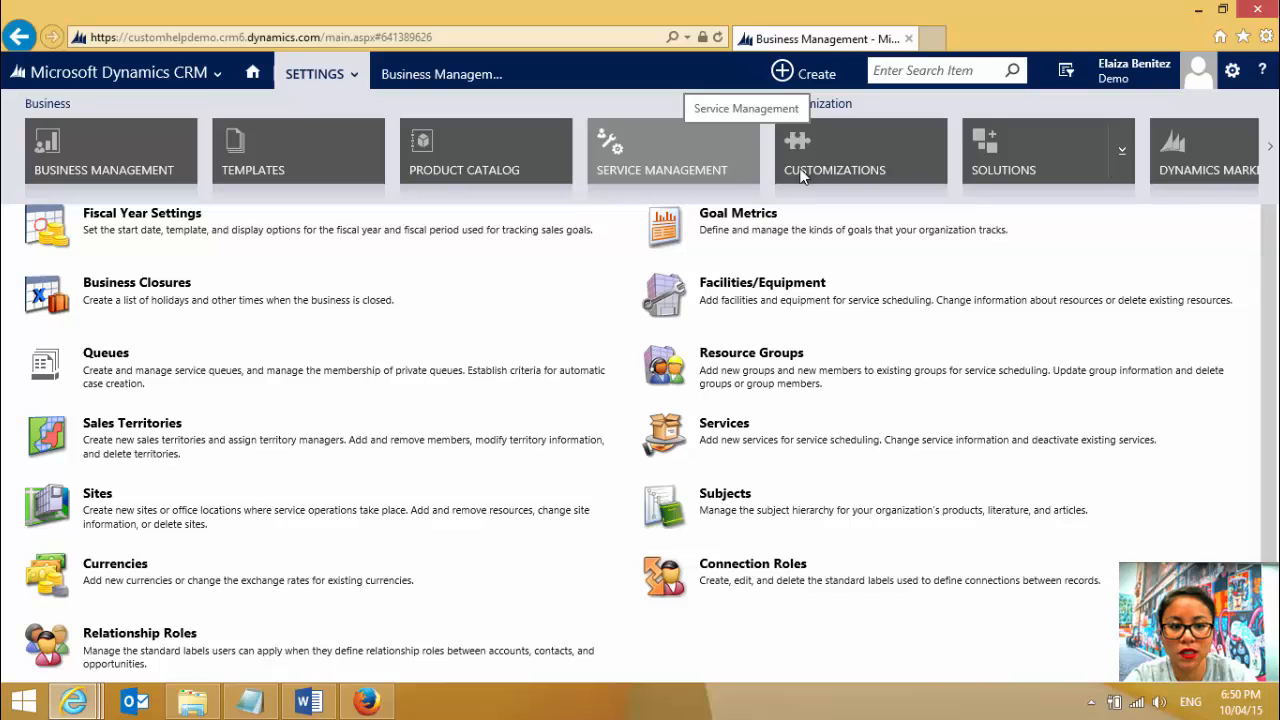
pyautogui.hscroll(5, 887, 158)
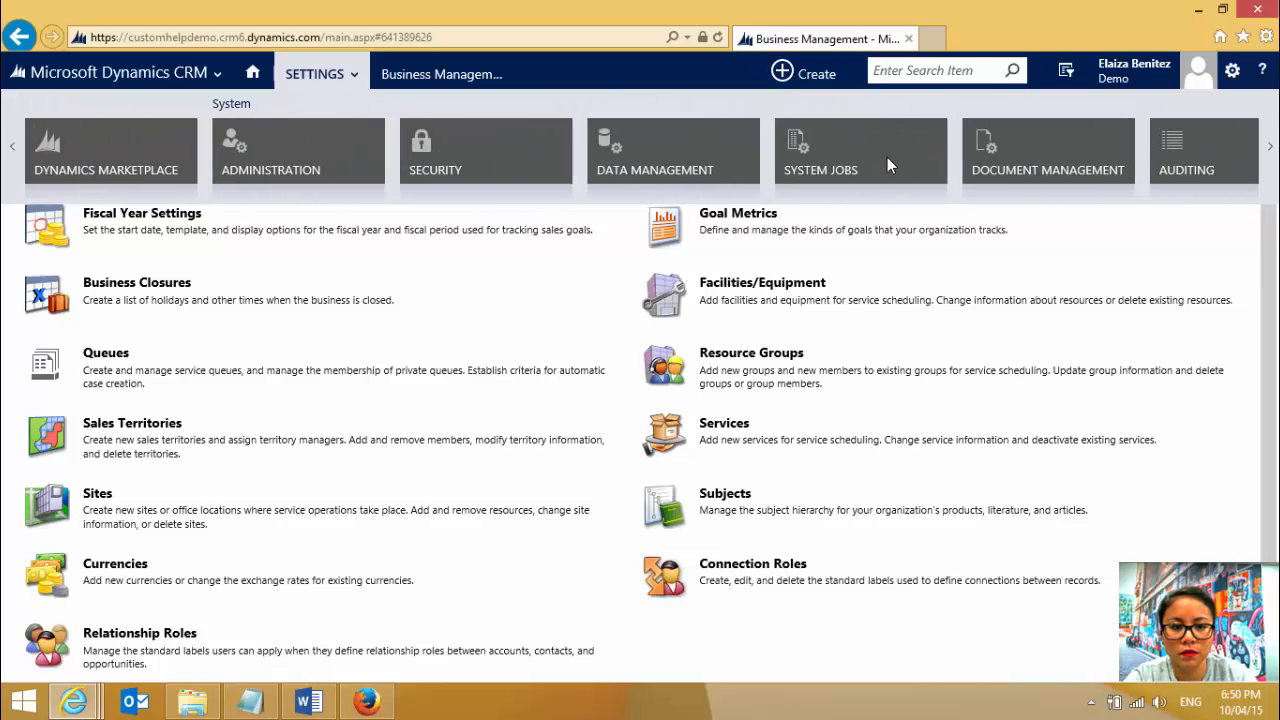
pyautogui.click(305, 147)
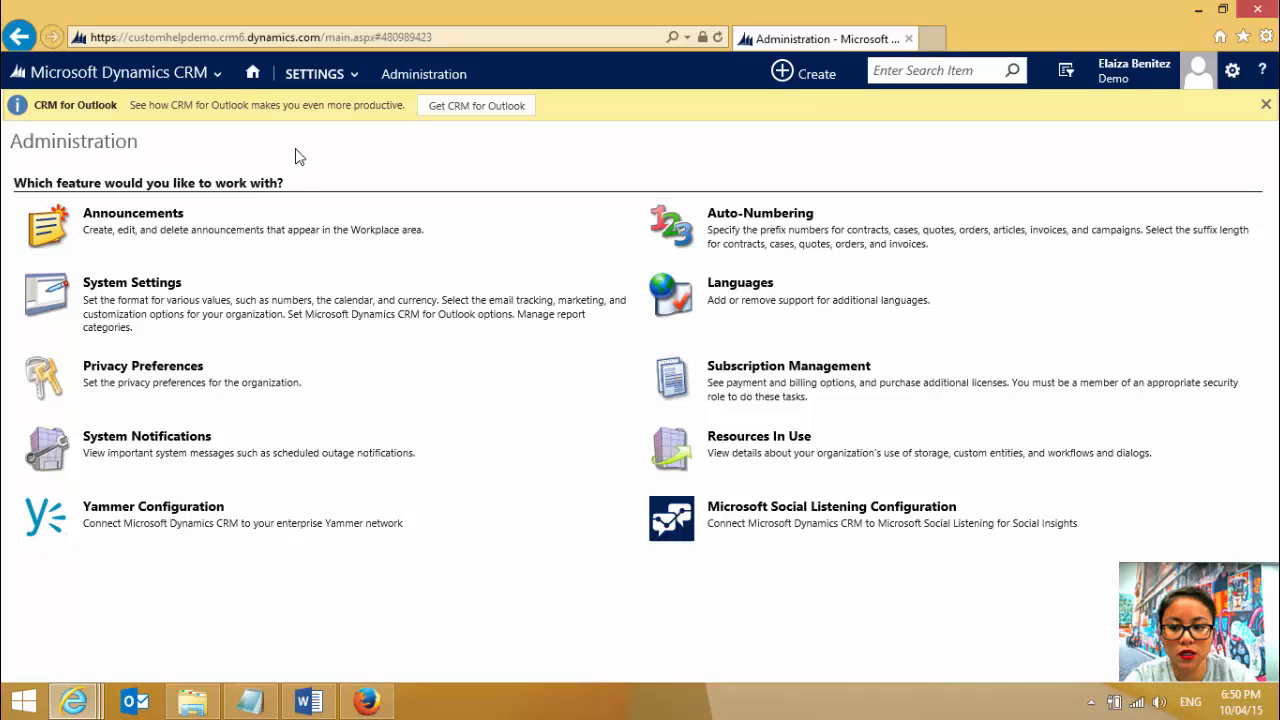
pyautogui.click(155, 289)
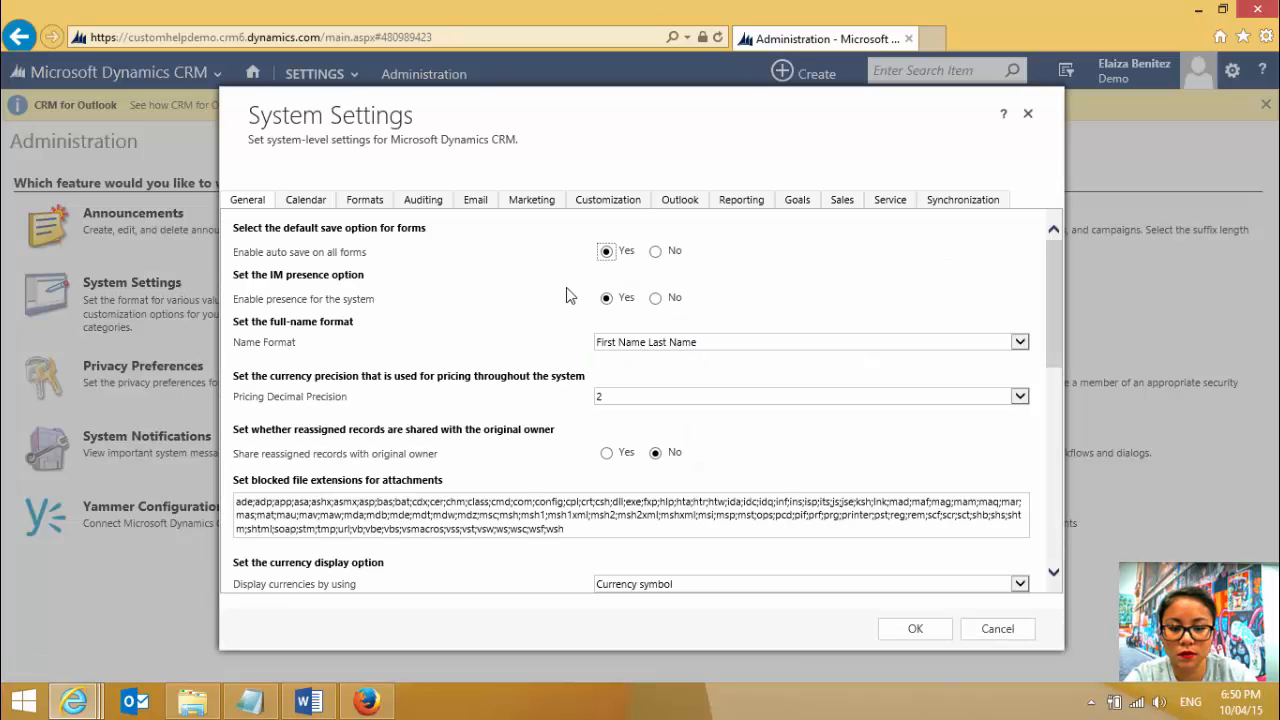
# - Replace the Global custom Help URL with the copied view-only document link and save the system settings
pyautogui.moveTo(1052, 283); pyautogui.dragTo(565, 437)
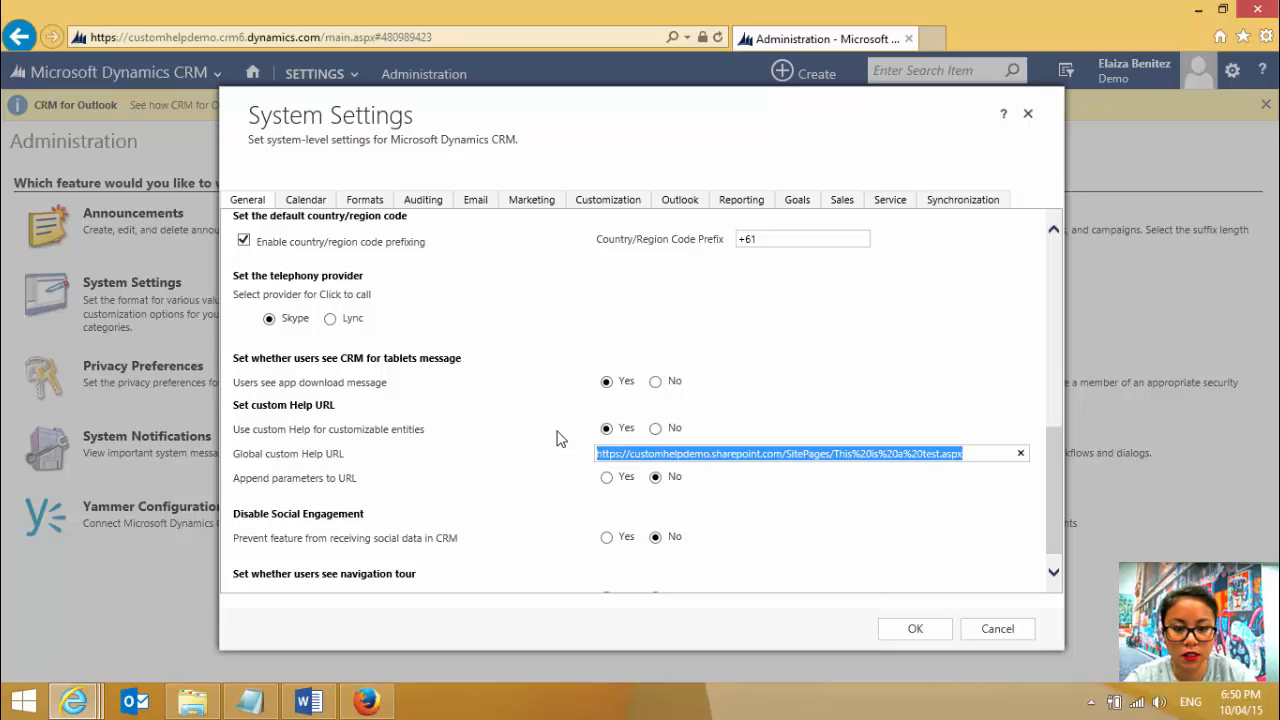
pyautogui.hotkey('ctrl', 'v')
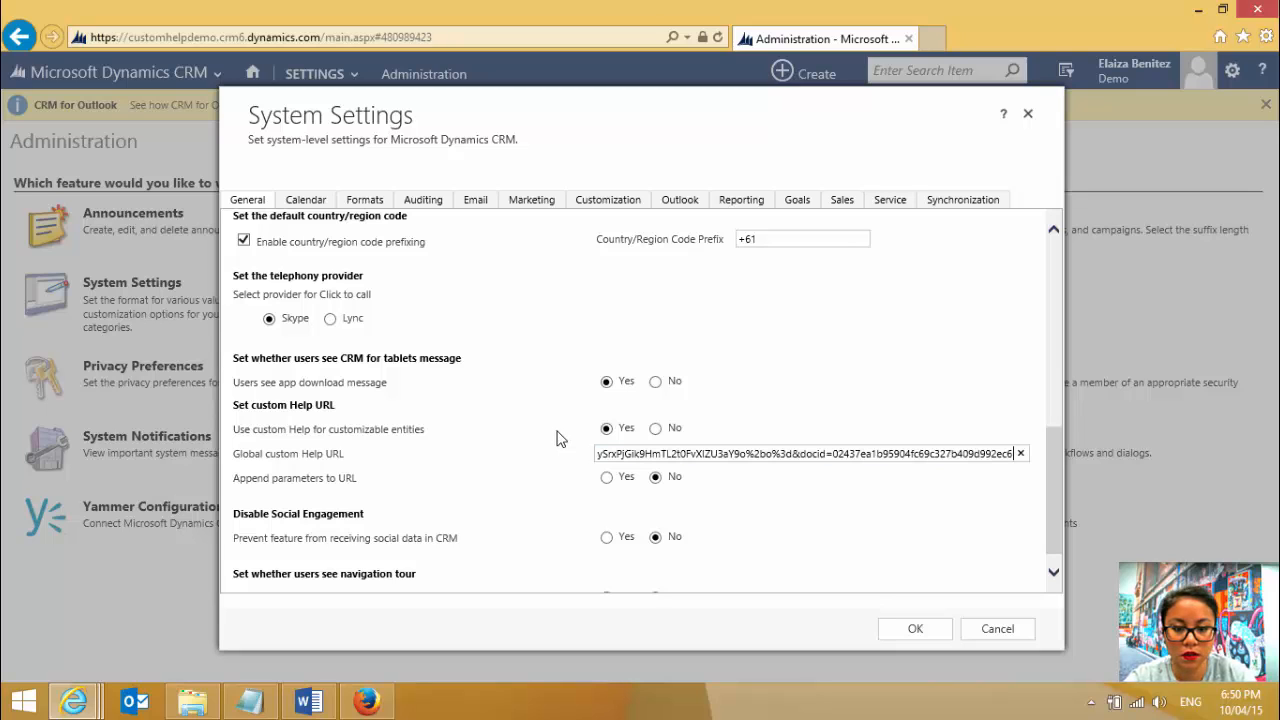
pyautogui.click(917, 629)
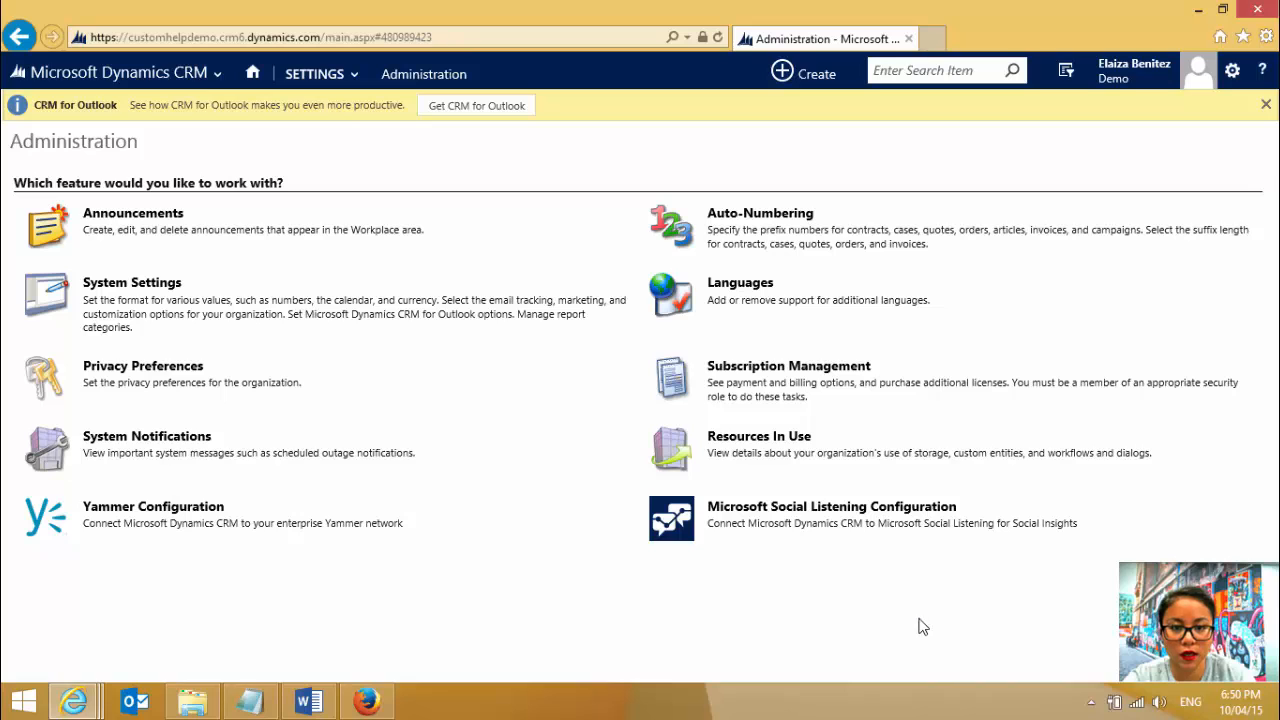
# - Reload the CRM page and open the Accounts list in the Sales area
pyautogui.click(717, 37)
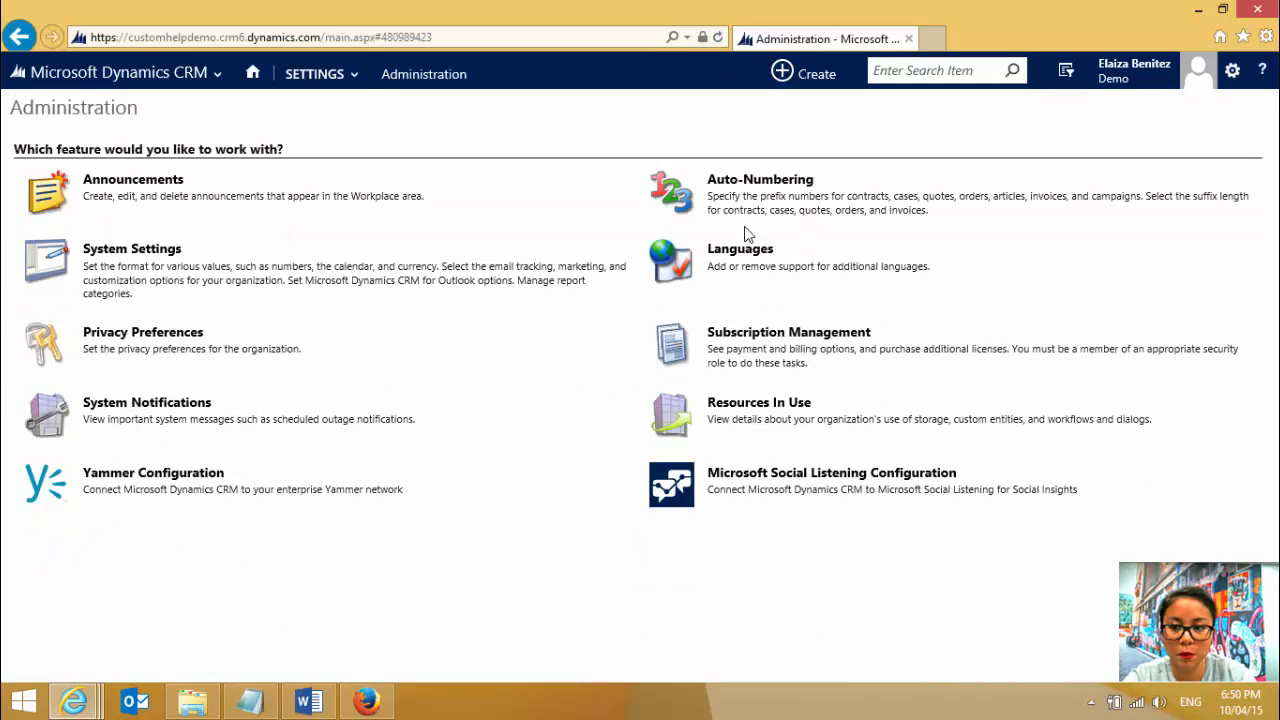
pyautogui.click(140, 72)
pyautogui.click(143, 141)
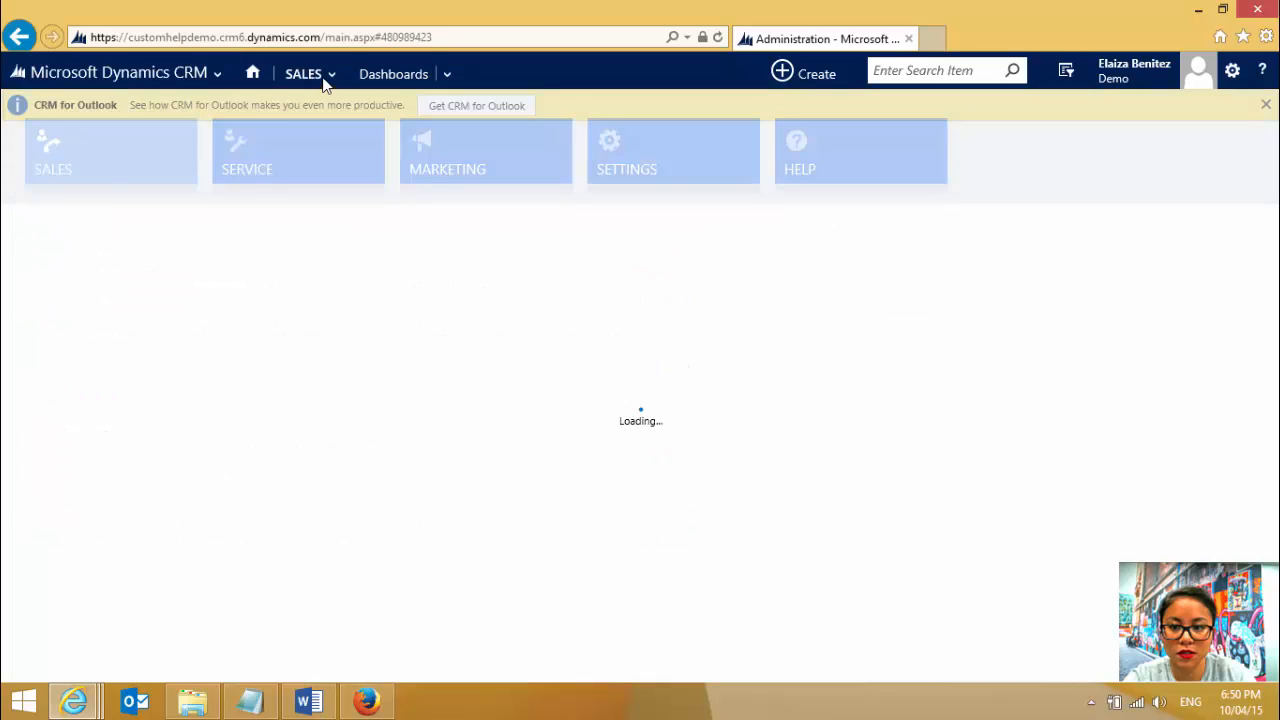
pyautogui.click(322, 77)
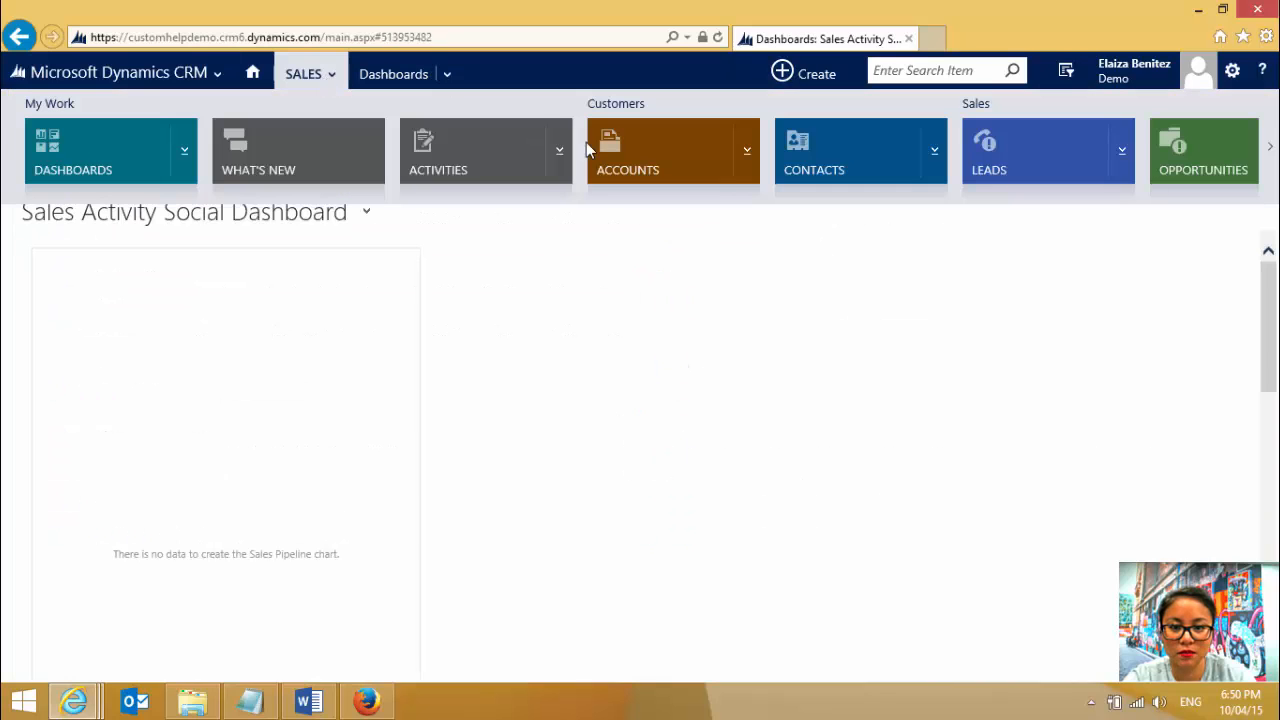
pyautogui.click(305, 73)
pyautogui.click(666, 163)
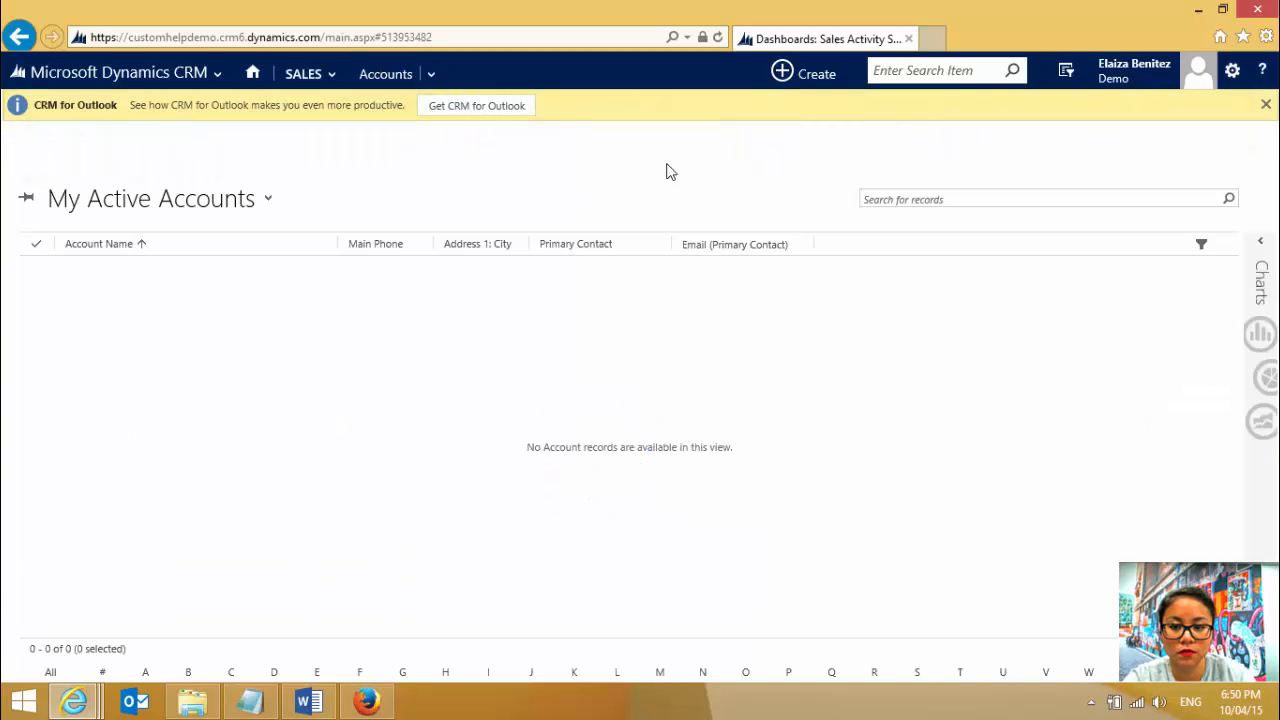
# - Launch help from the Accounts list, look through the CRM Custom Help document, and return to the CRM page
pyautogui.click(1263, 72)
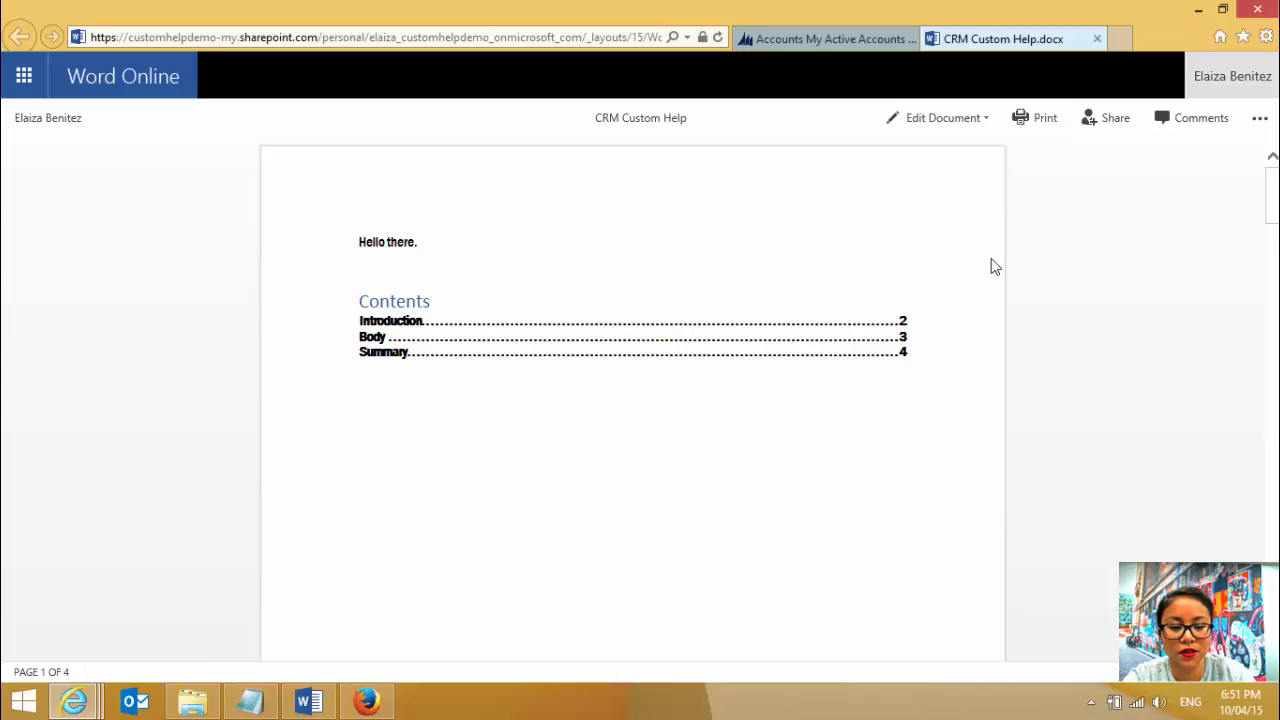
pyautogui.moveTo(1268, 204); pyautogui.dragTo(1263, 113)
pyautogui.click(840, 38)
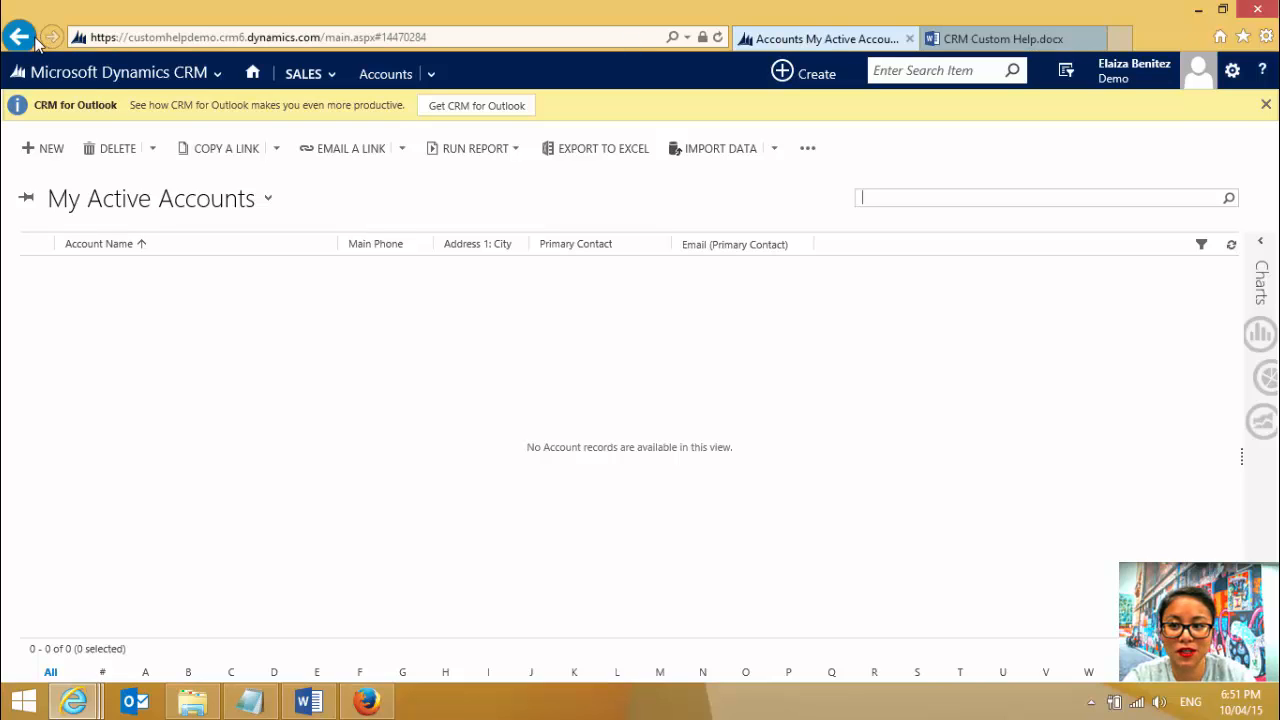
# - Go back from the CRM Accounts list to the OneDrive for Business Documents page
pyautogui.click(60, 72)
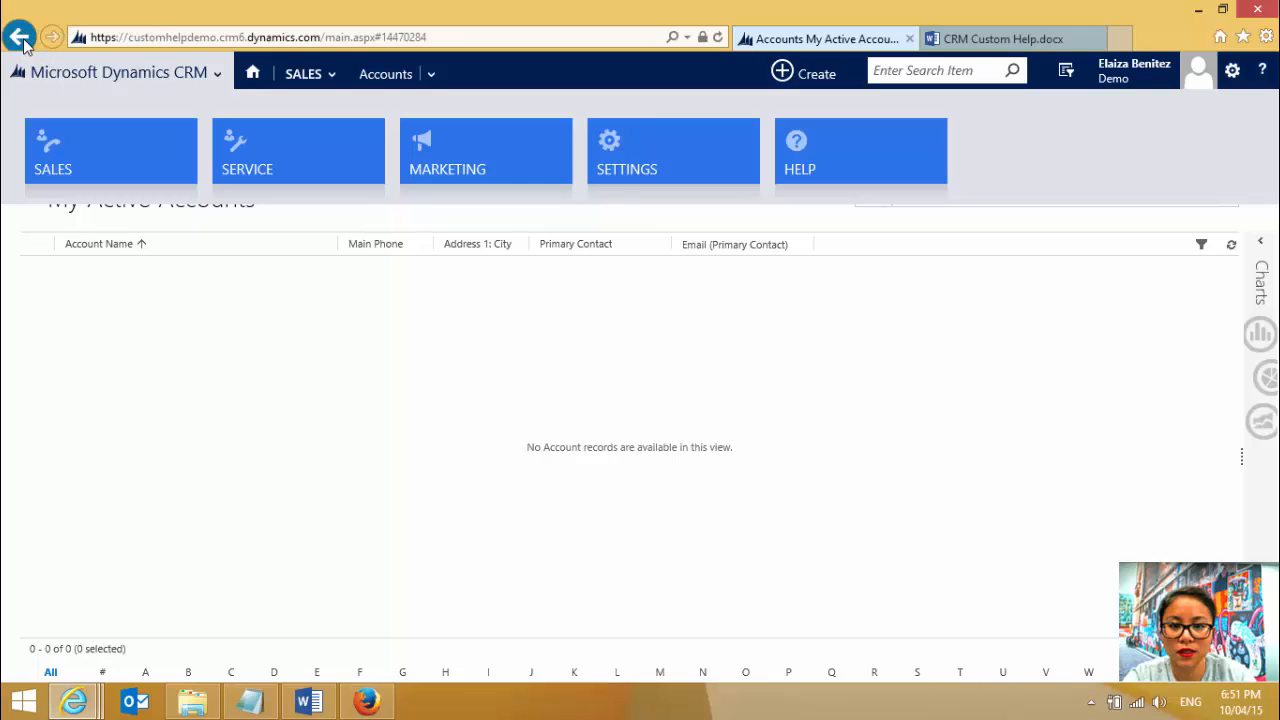
pyautogui.click(20, 37)
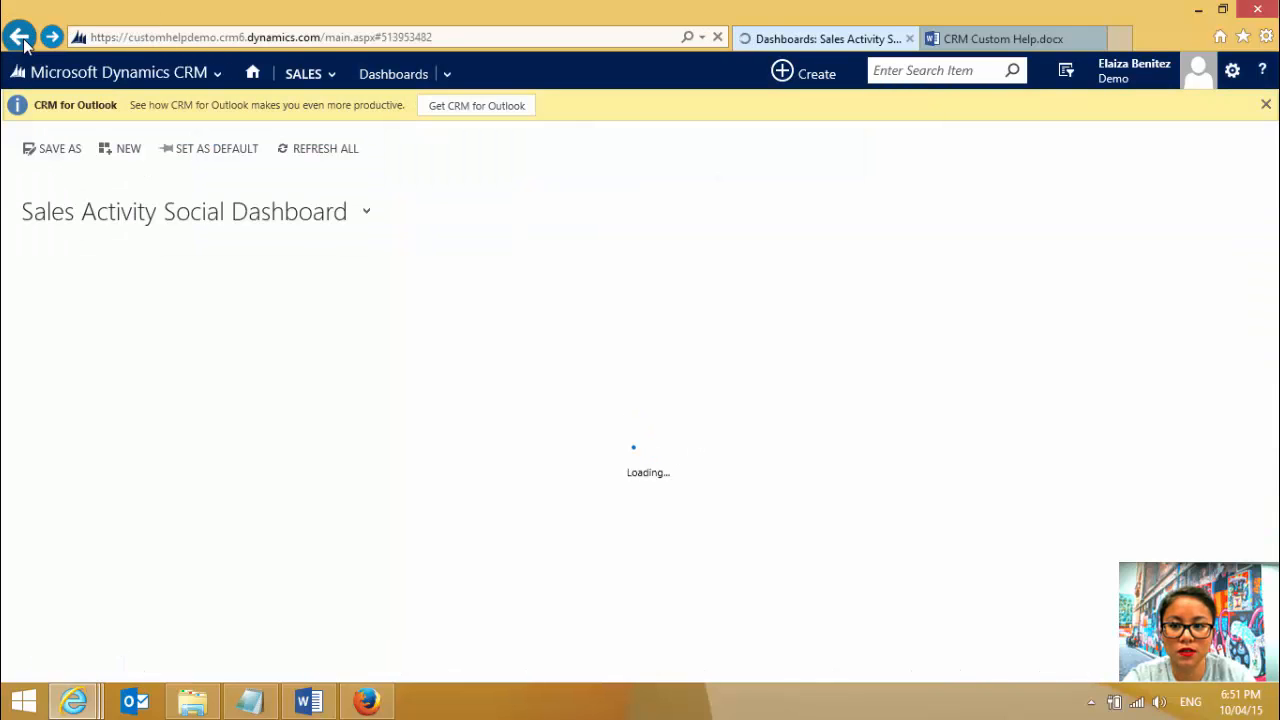
pyautogui.click(24, 42)
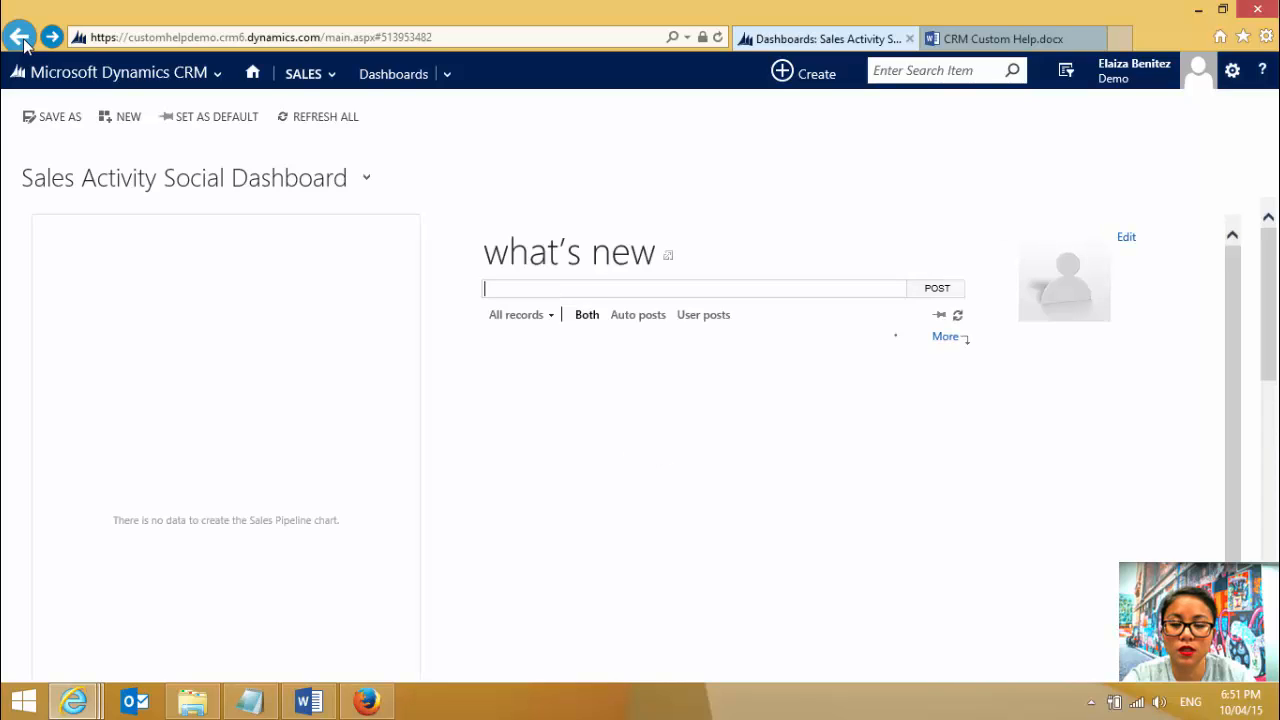
pyautogui.click(22, 38)
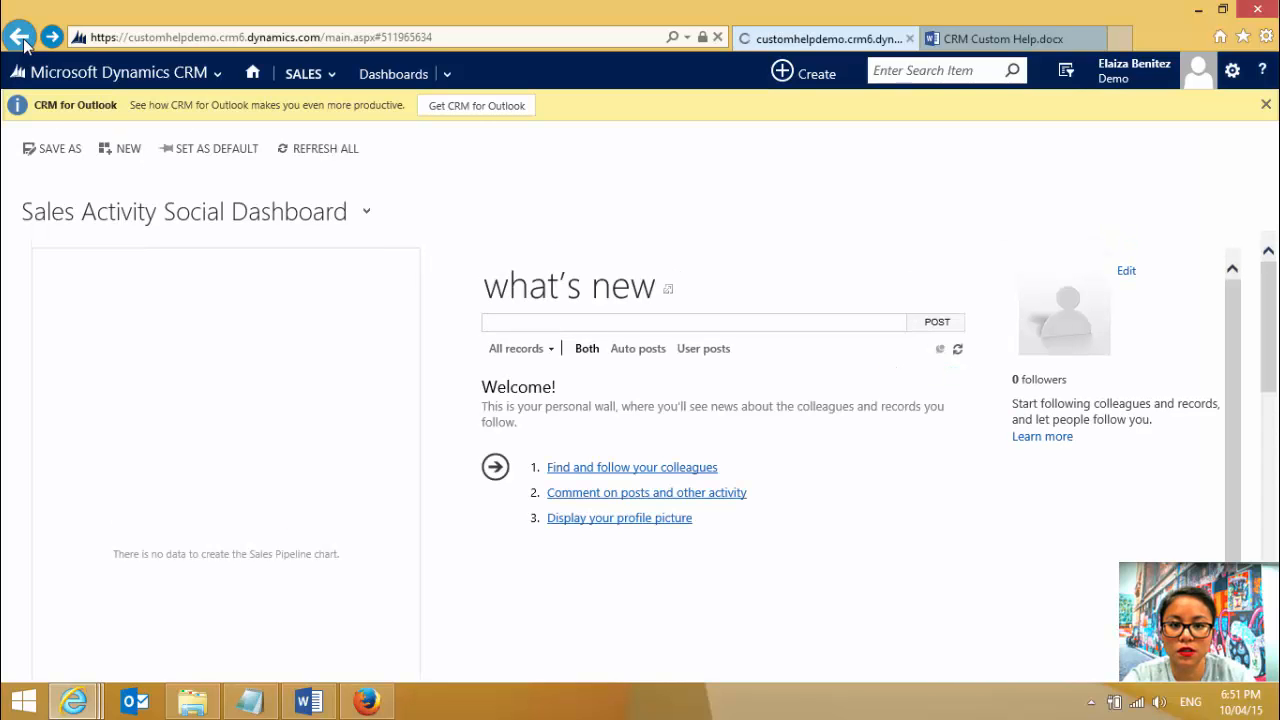
pyautogui.click(22, 38)
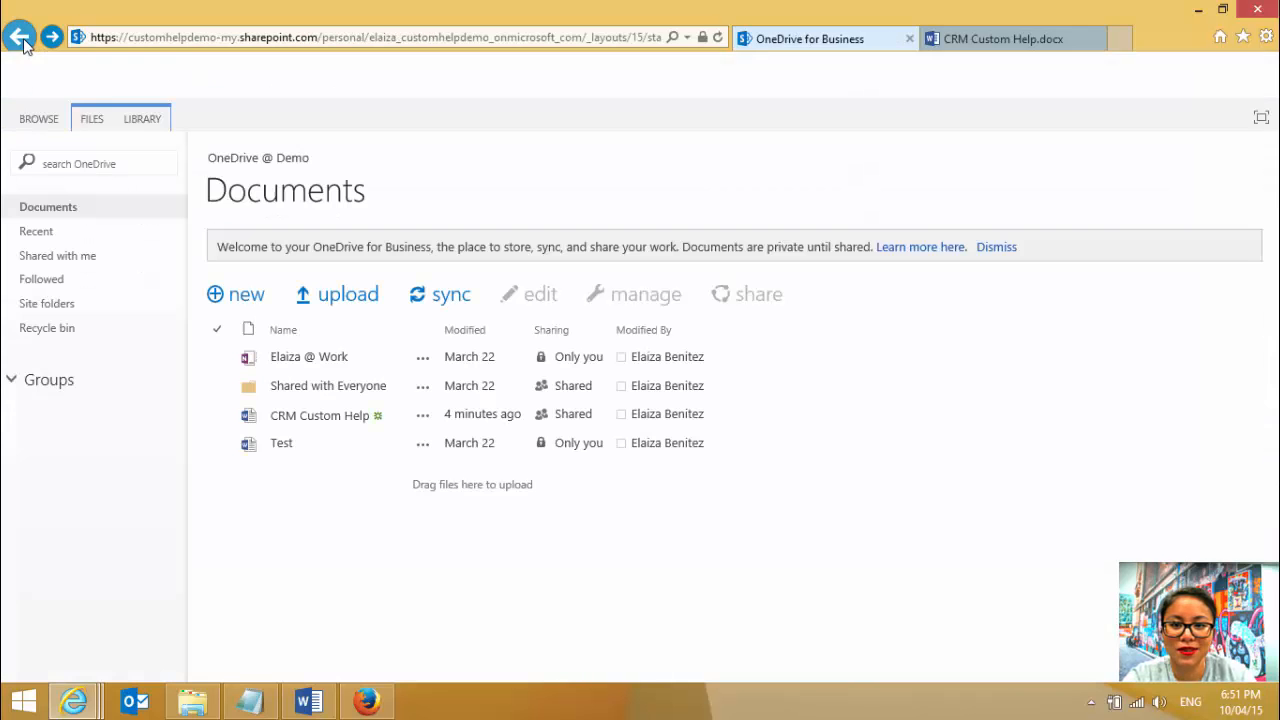
# - Open the Documents library of the Team Site from the Office 365 Sites page
pyautogui.click(23, 80)
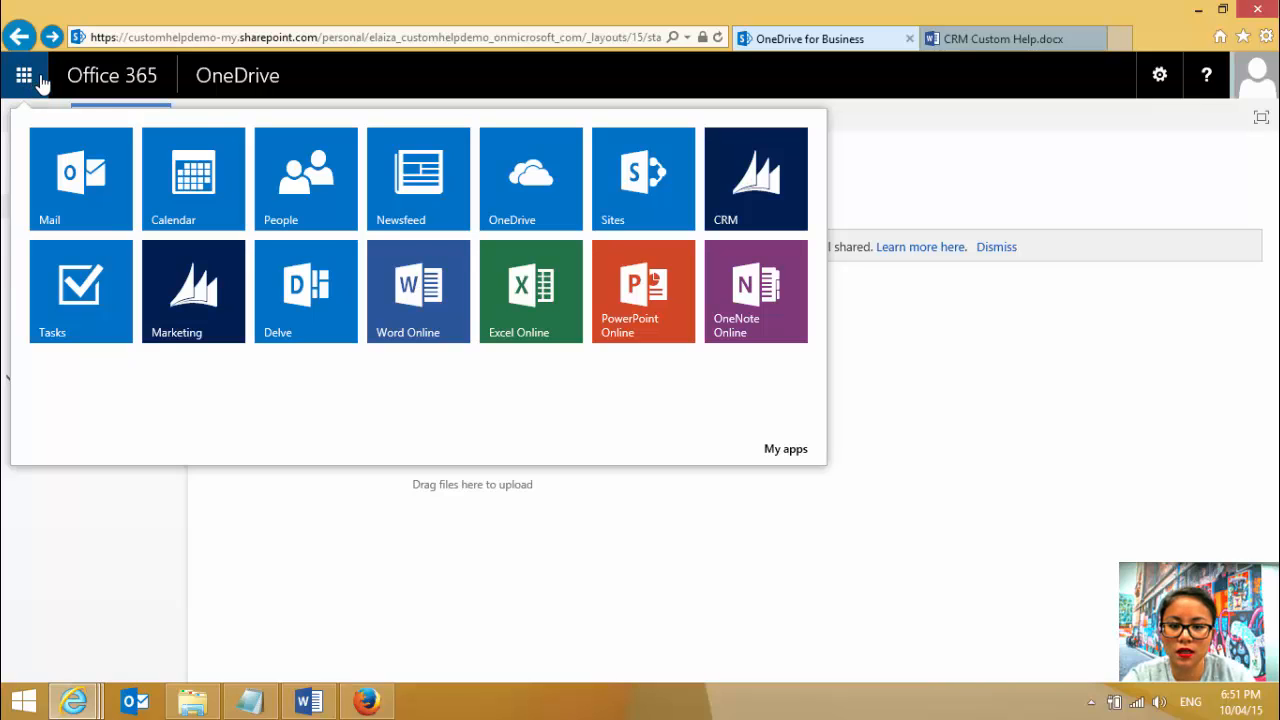
pyautogui.click(641, 208)
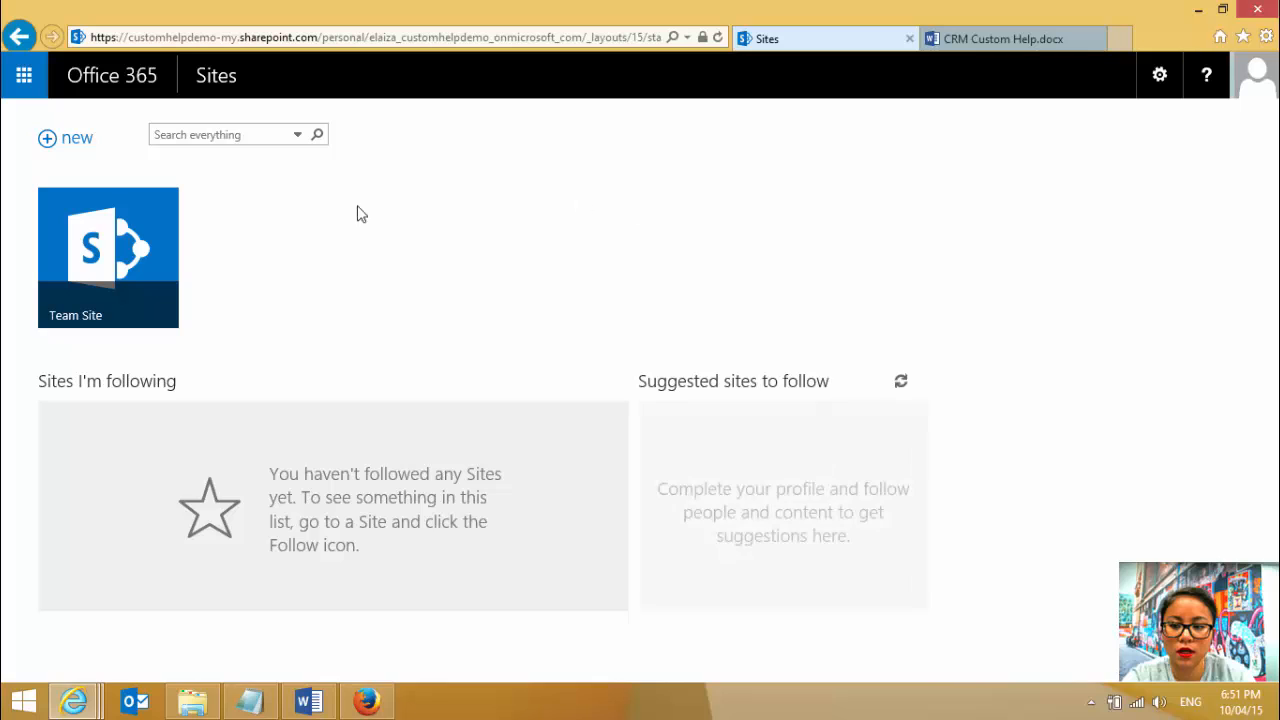
pyautogui.click(117, 240)
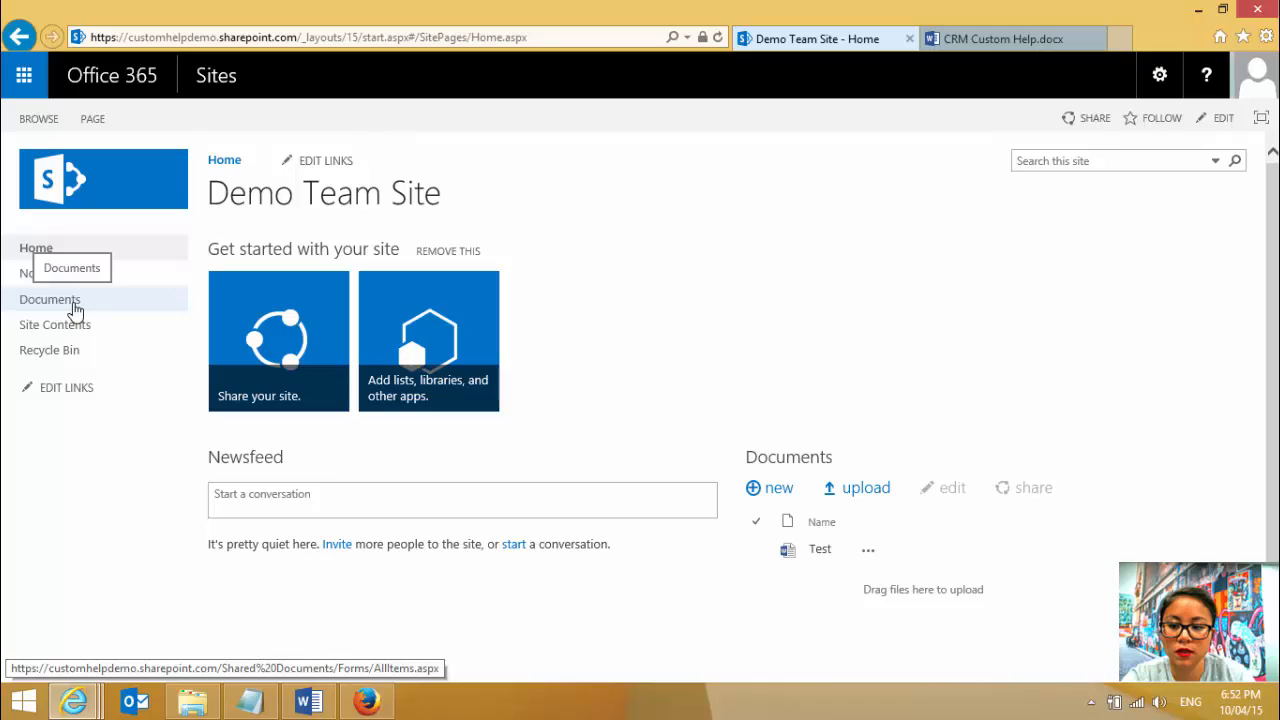
pyautogui.click(74, 310)
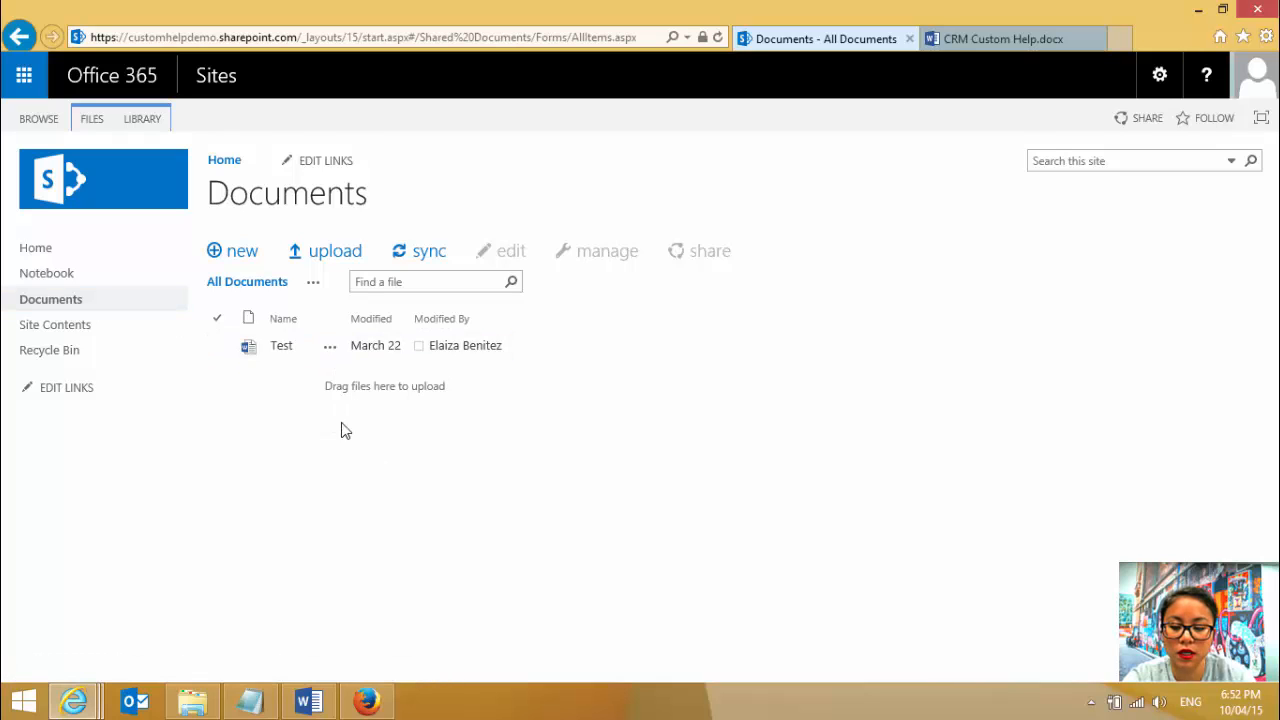
# - Upload CRM Custom Help.docx from the Customized Help using Office 365 folder to the team site's Documents library
pyautogui.click(192, 702)
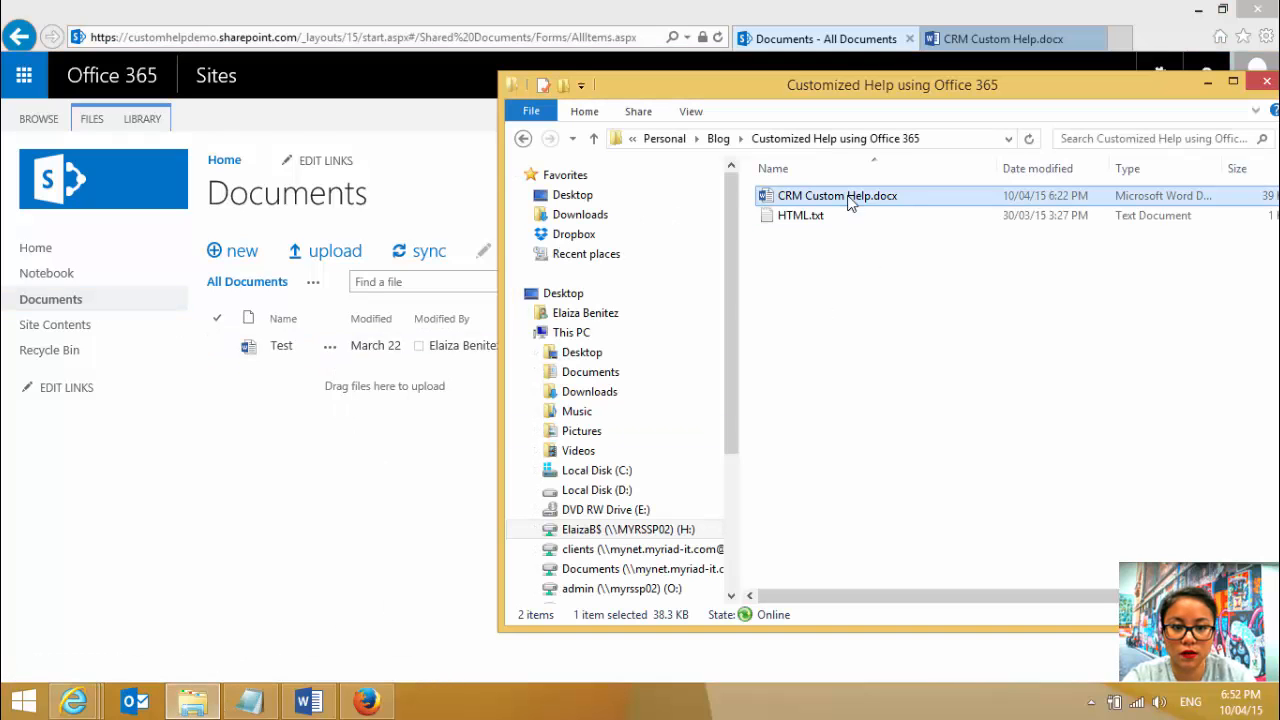
pyautogui.moveTo(824, 200); pyautogui.dragTo(395, 415)
pyautogui.click(400, 481)
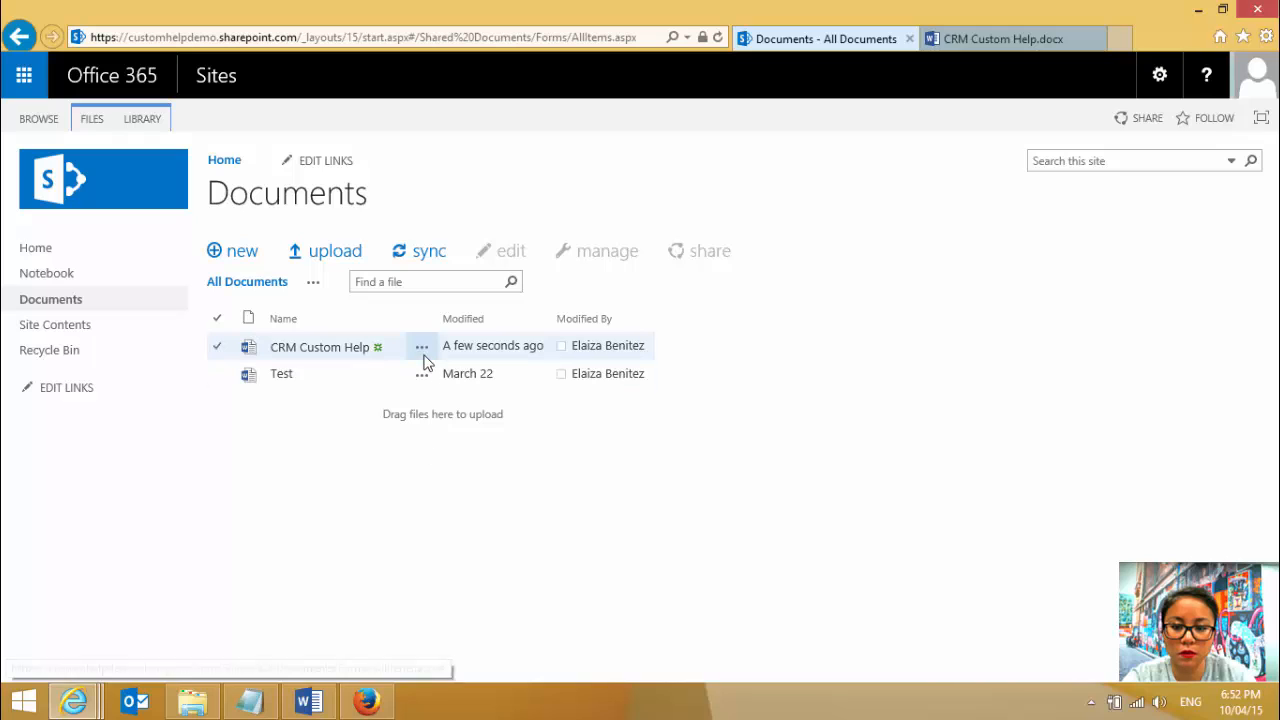
# - Create a view-only sharing link for the CRM Custom Help document in the team site library
pyautogui.click(423, 350)
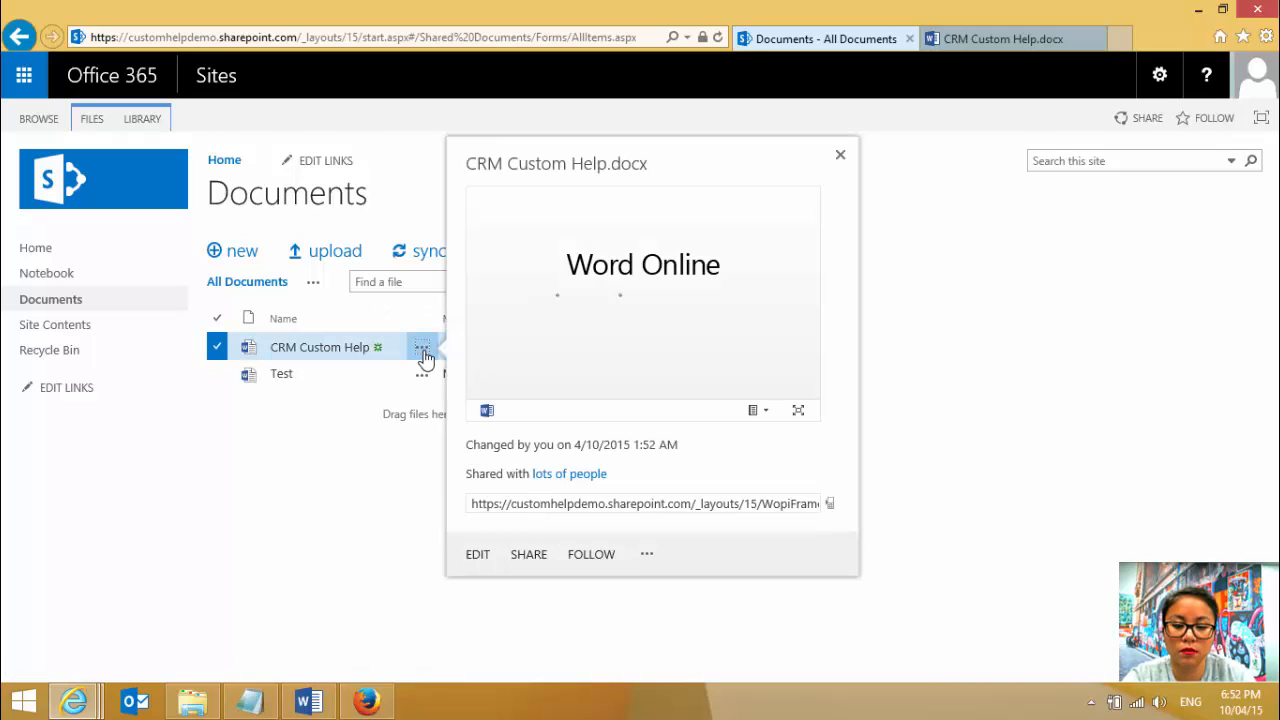
pyautogui.click(478, 556)
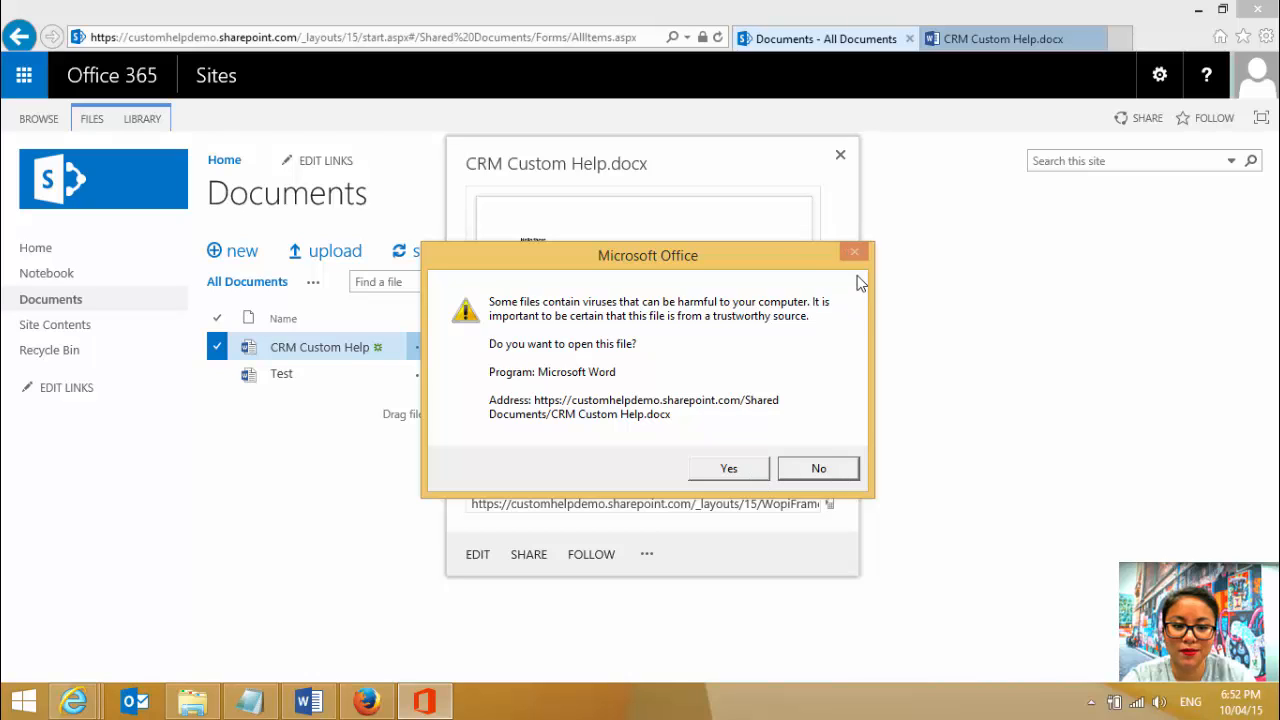
pyautogui.click(820, 468)
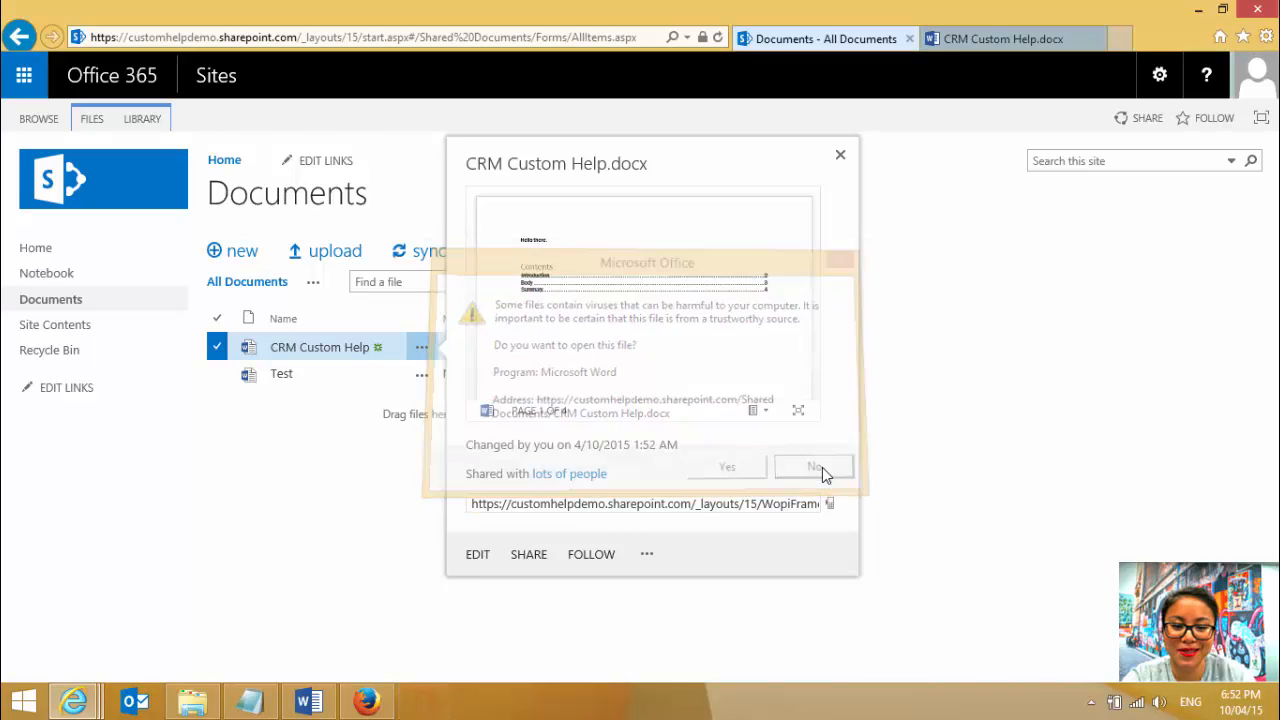
pyautogui.click(528, 555)
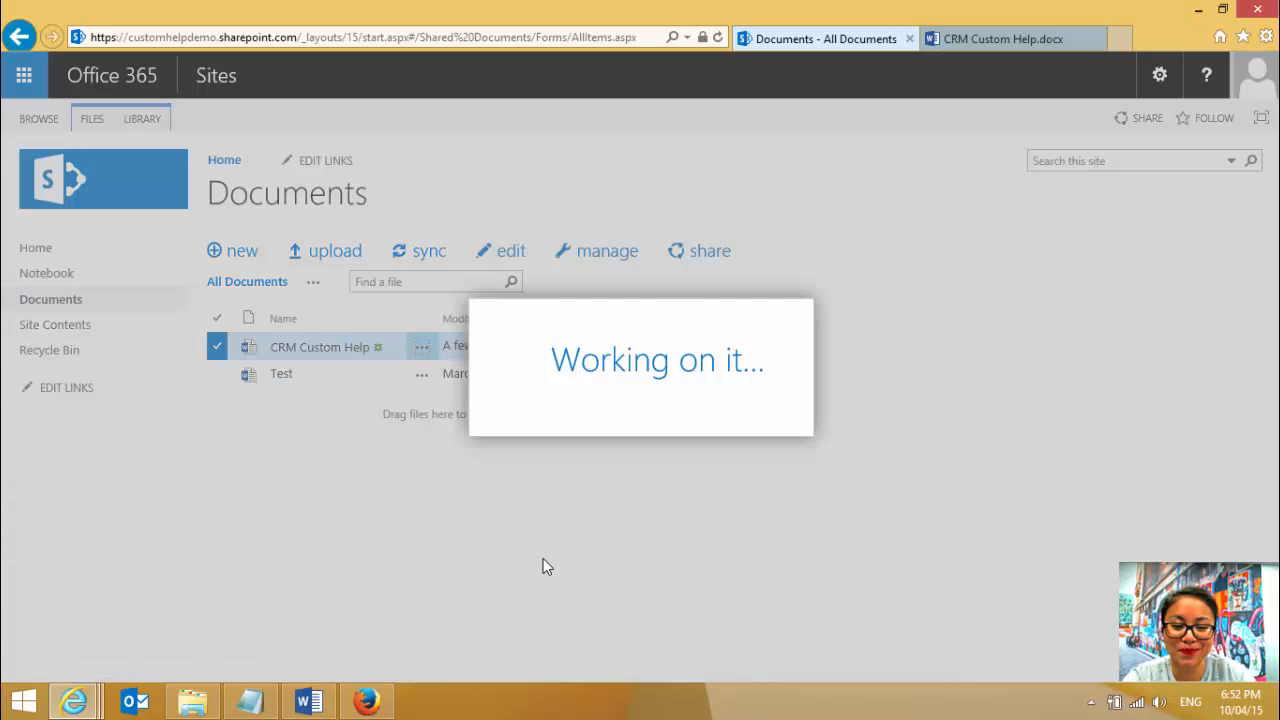
pyautogui.click(410, 308)
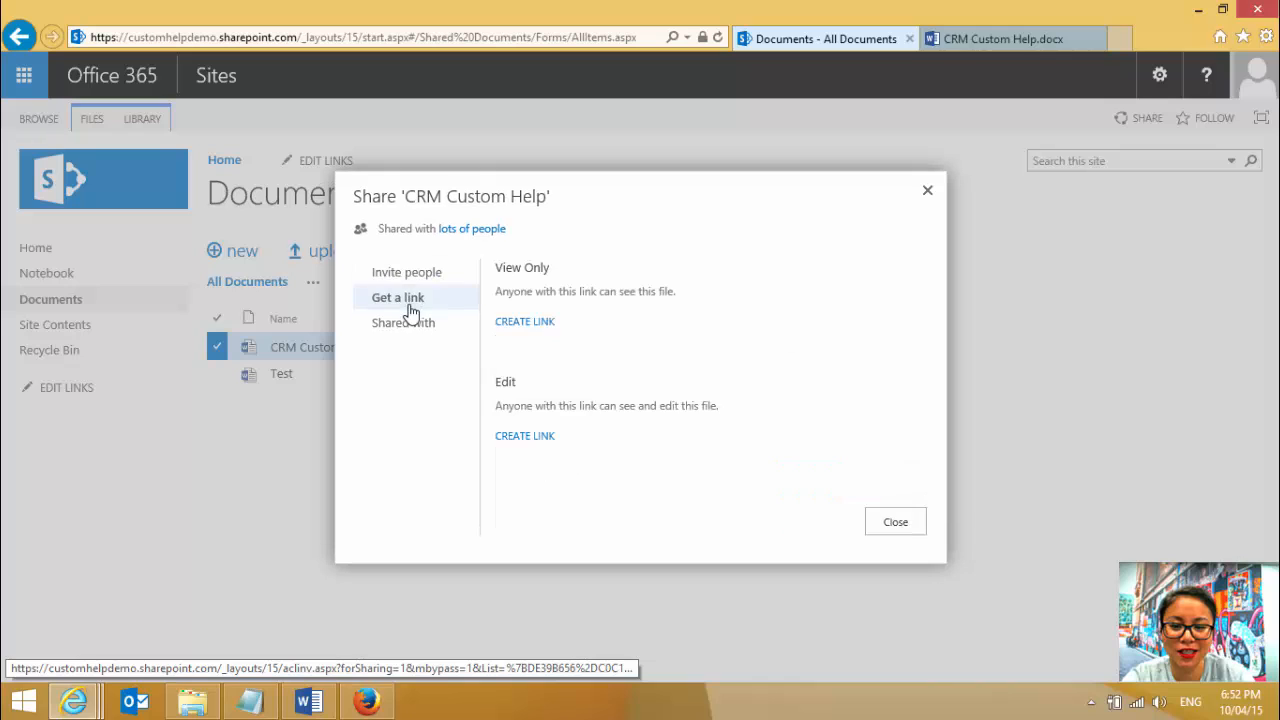
pyautogui.click(509, 321)
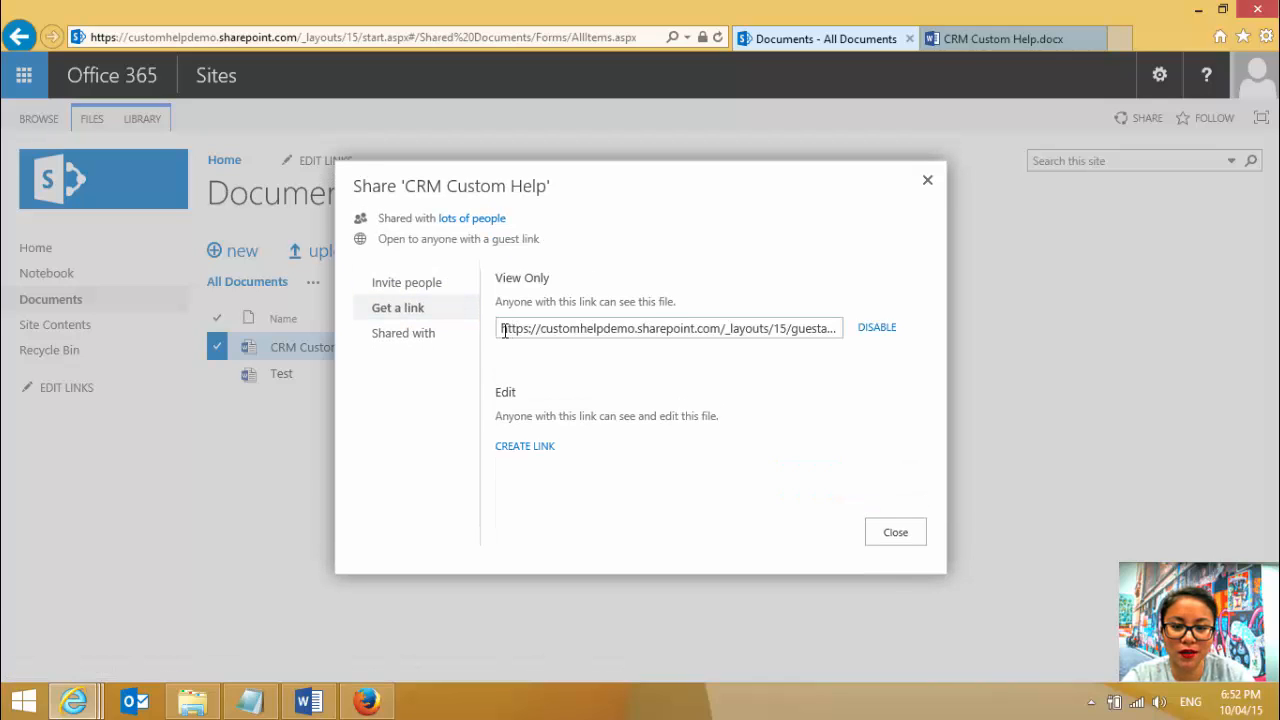
# - Inspect the view-only link of CRM Custom Help through to its end and close the sharing dialog
pyautogui.click(505, 331)
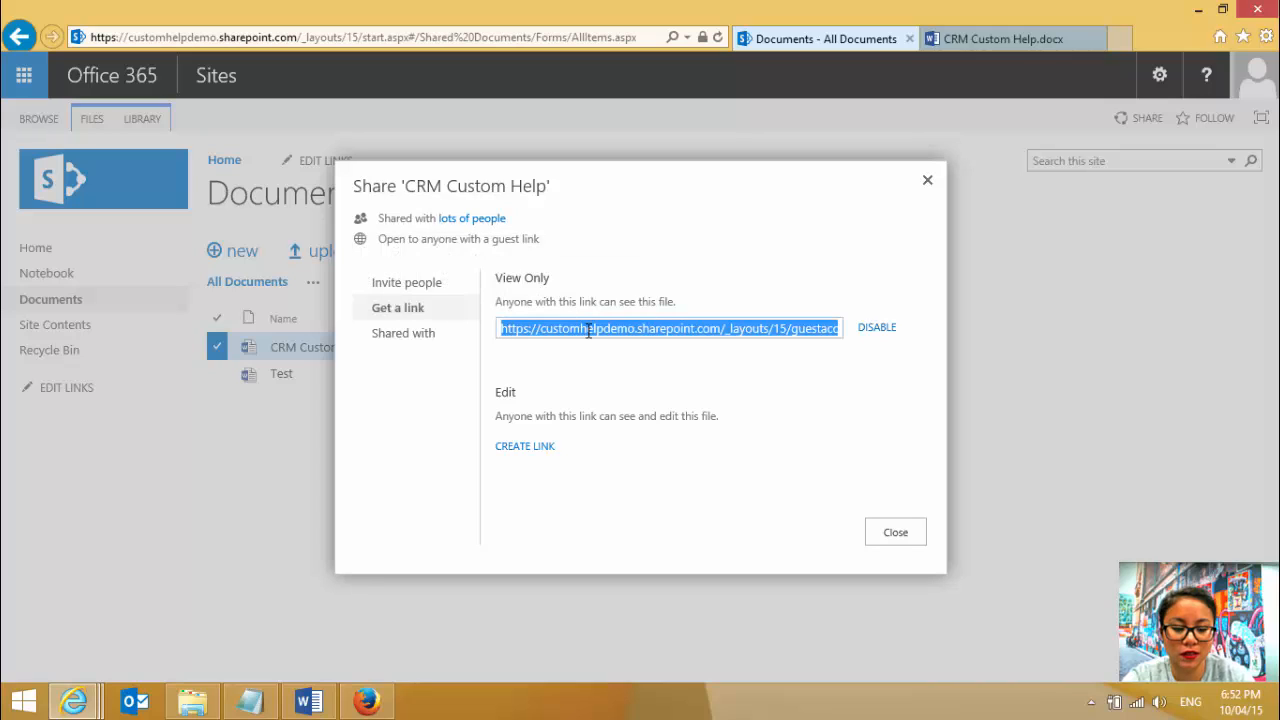
pyautogui.press('End')
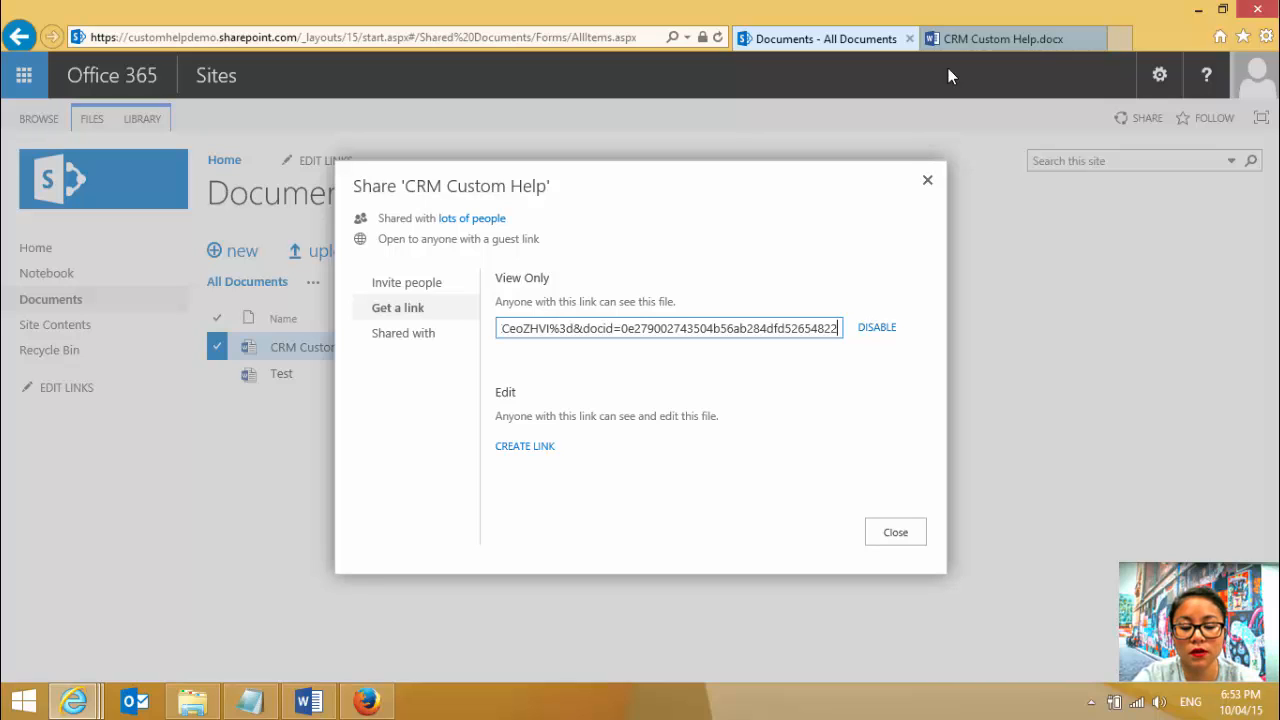
pyautogui.click(926, 181)
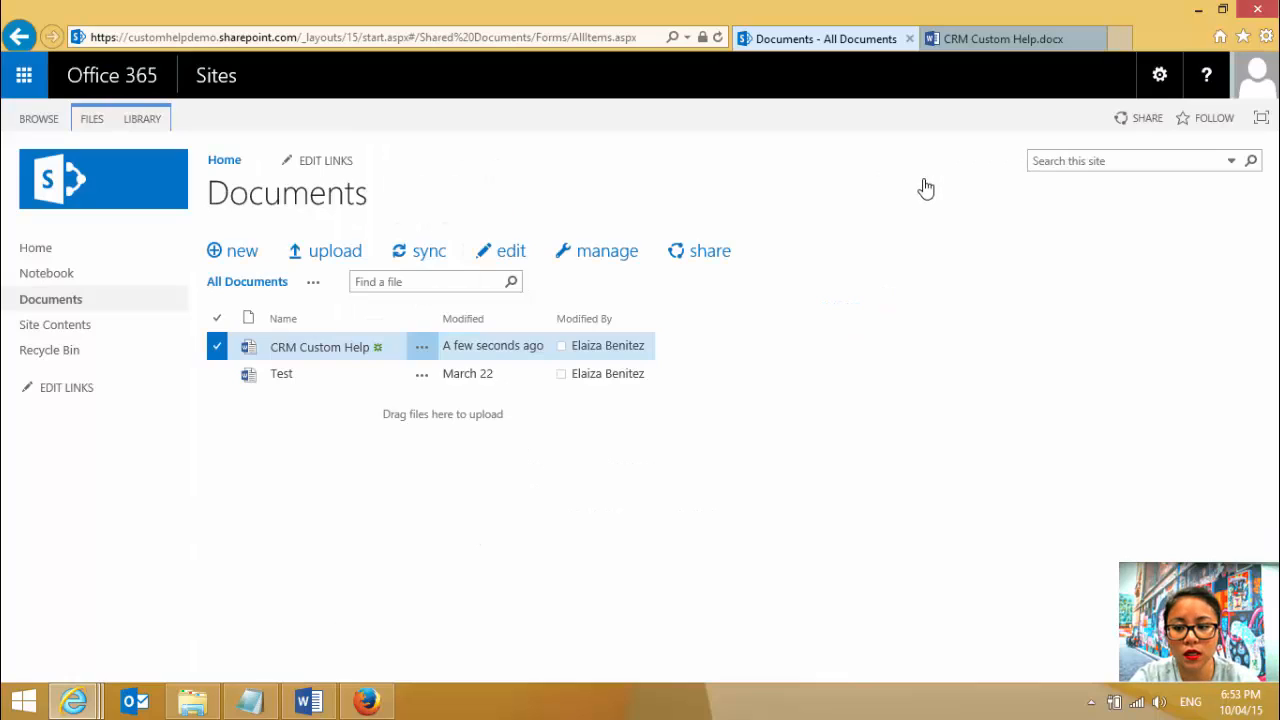
# - Create a new page named Custom Help Demo in the team site's Site Pages library
pyautogui.click(93, 330)
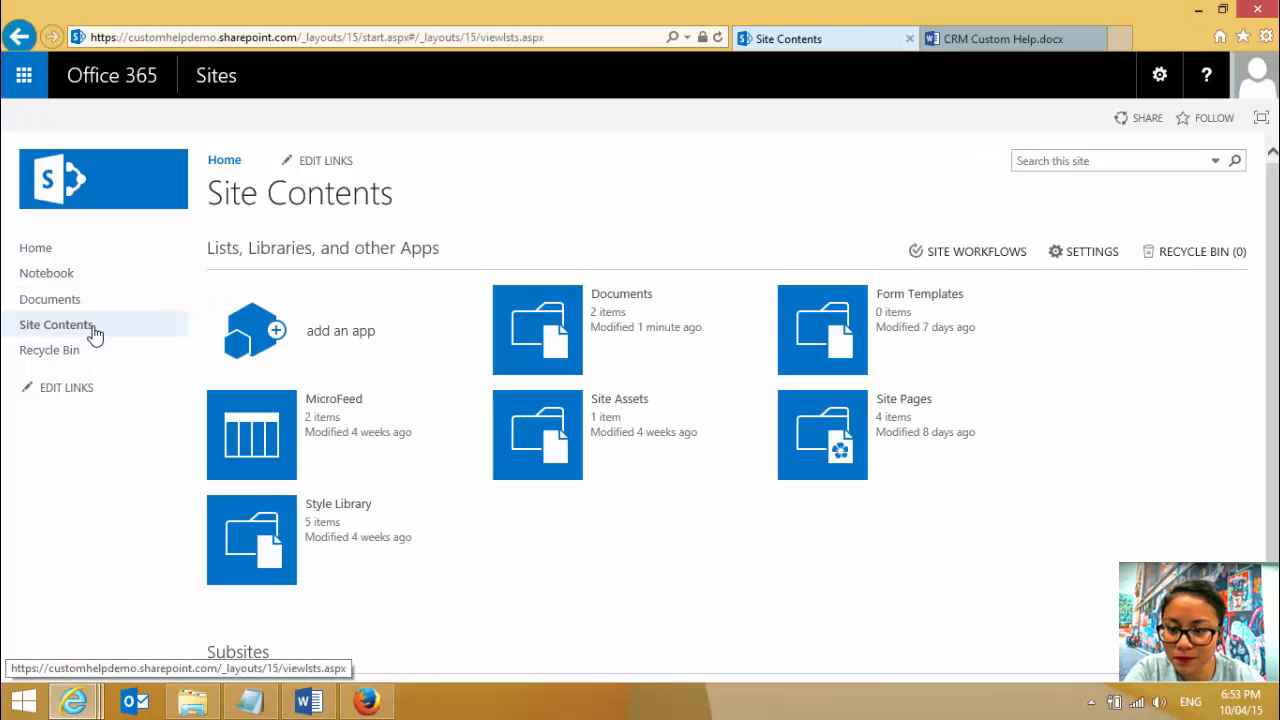
pyautogui.click(807, 425)
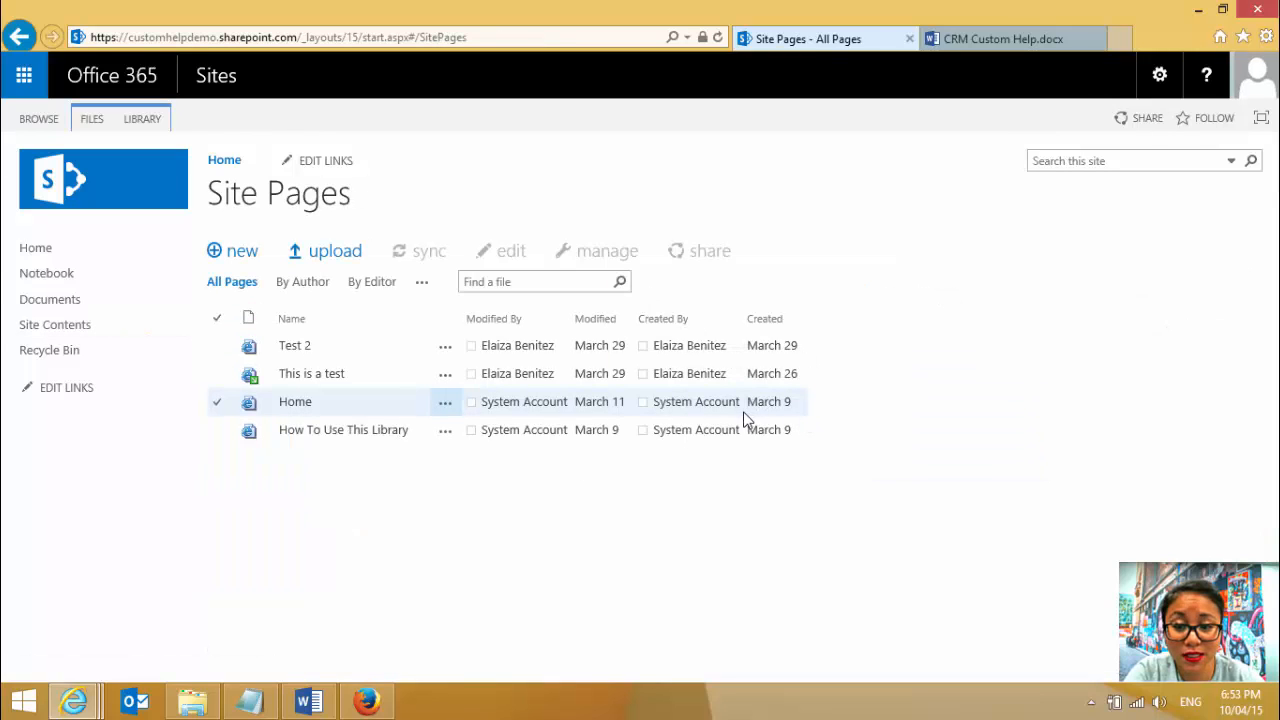
pyautogui.click(240, 258)
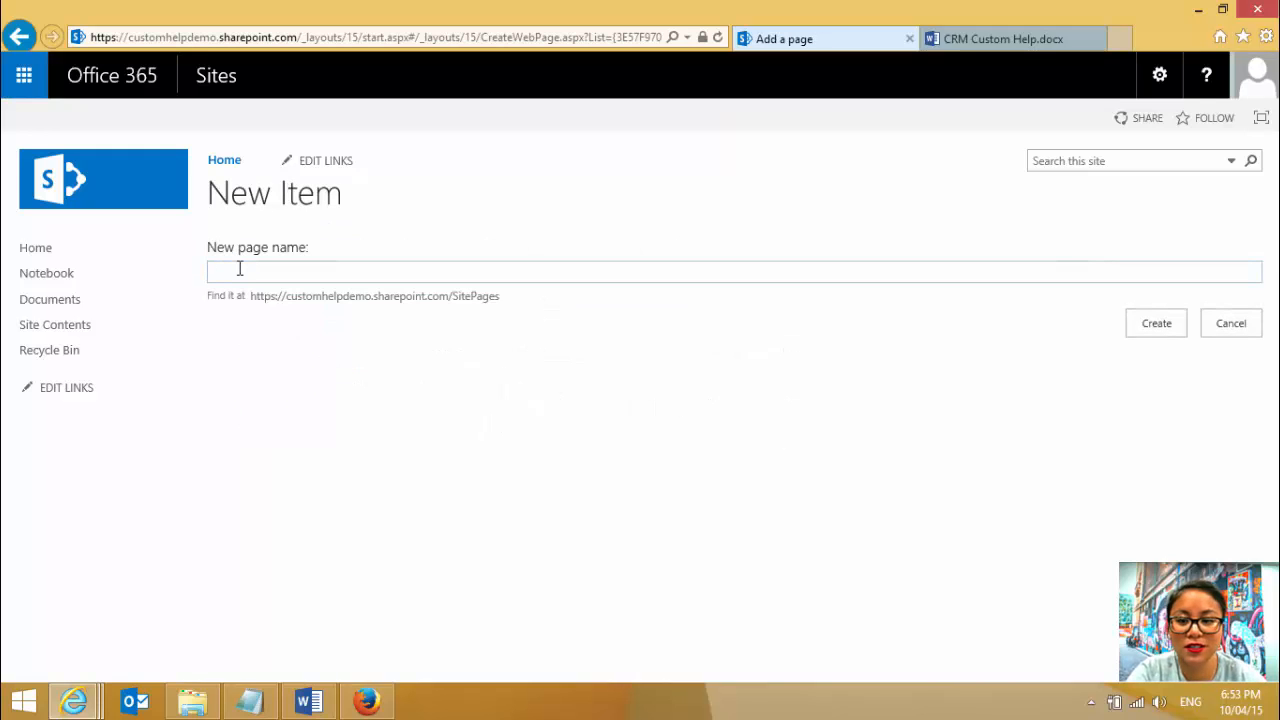
pyautogui.write('Custom ')
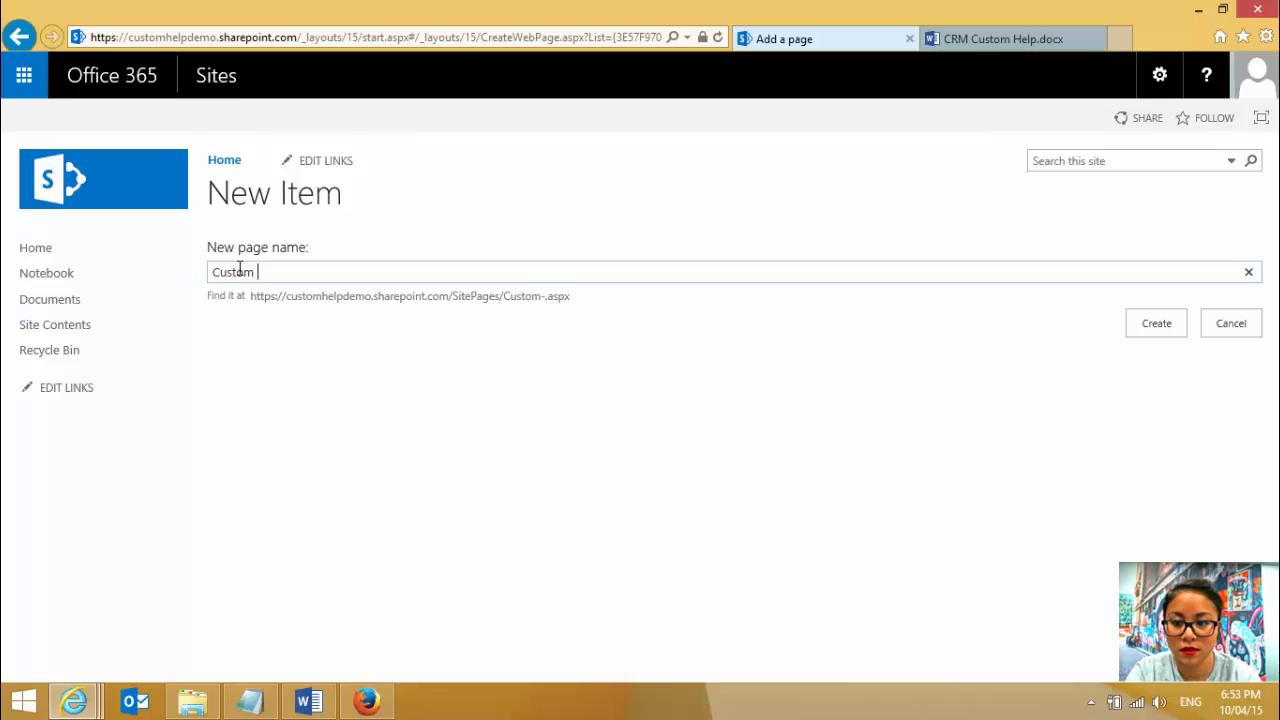
pyautogui.write('Help ')
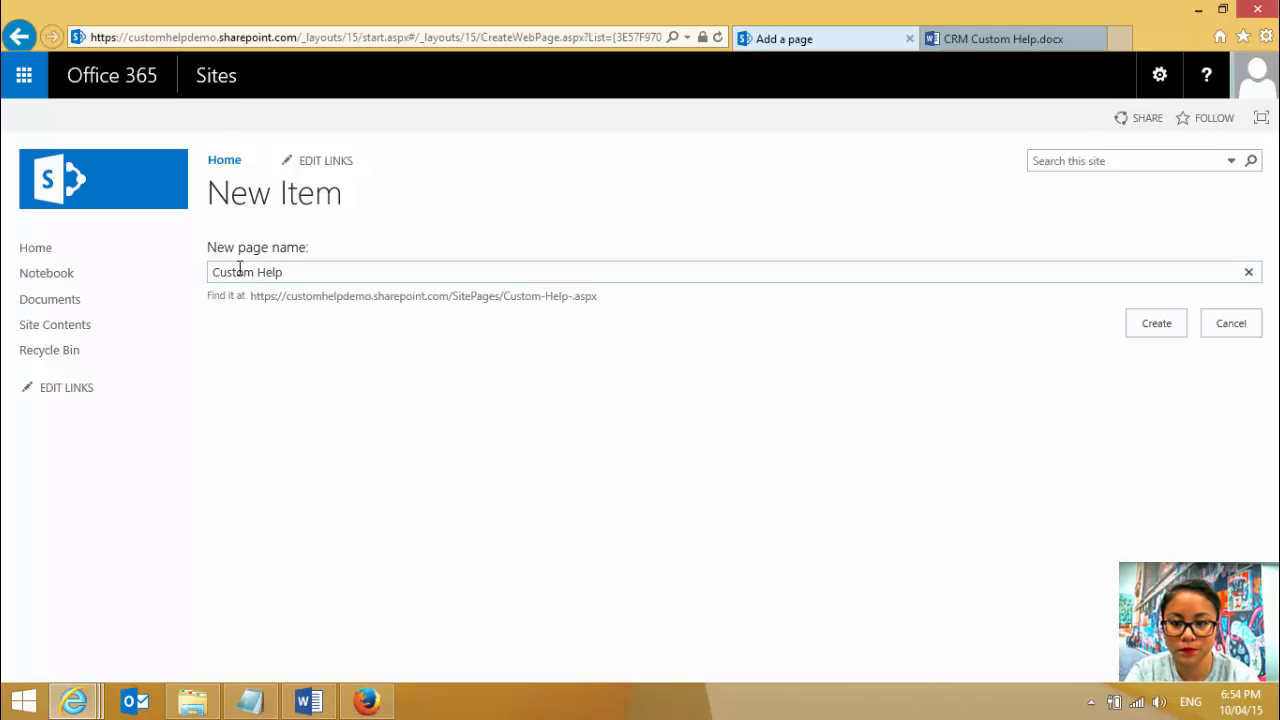
pyautogui.write('Demo')
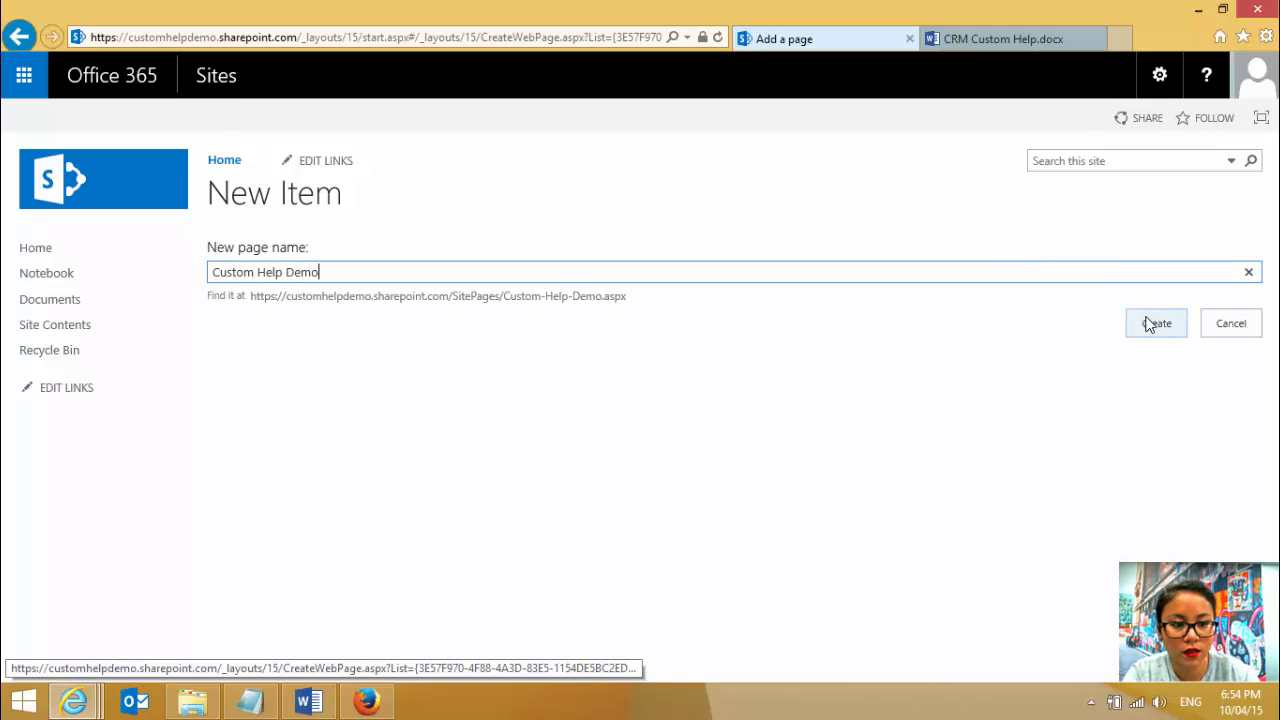
pyautogui.click(1150, 324)
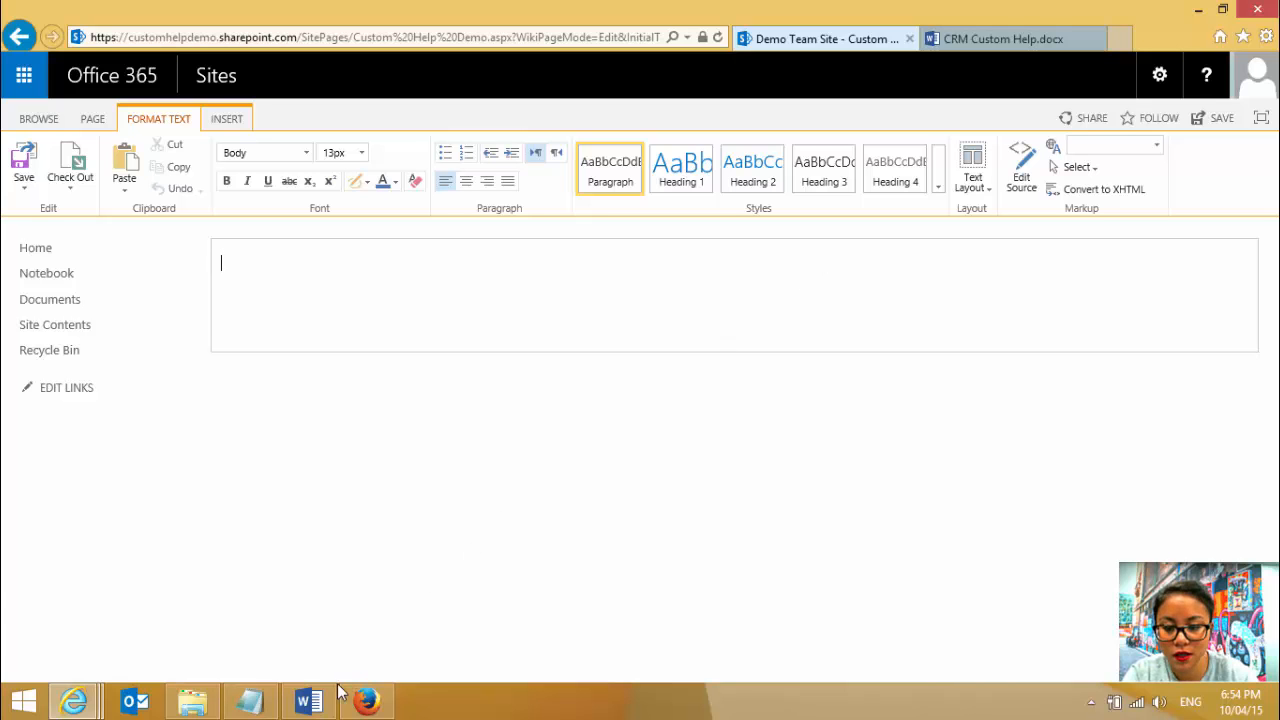
# - Copy the entire text of the Word document Document1 into the Custom Help Demo page, allowing clipboard access
pyautogui.click(309, 701)
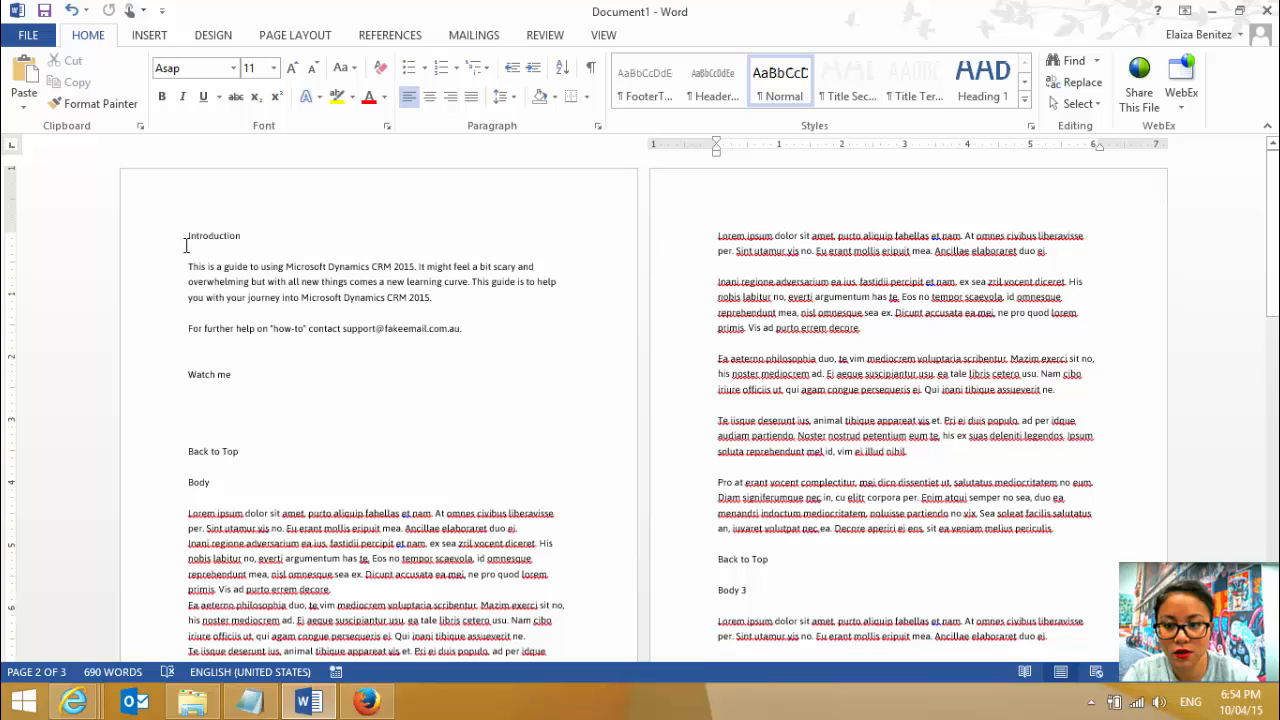
pyautogui.hotkey('ctrl', 'a')
pyautogui.scroll(-10, 947, 430)
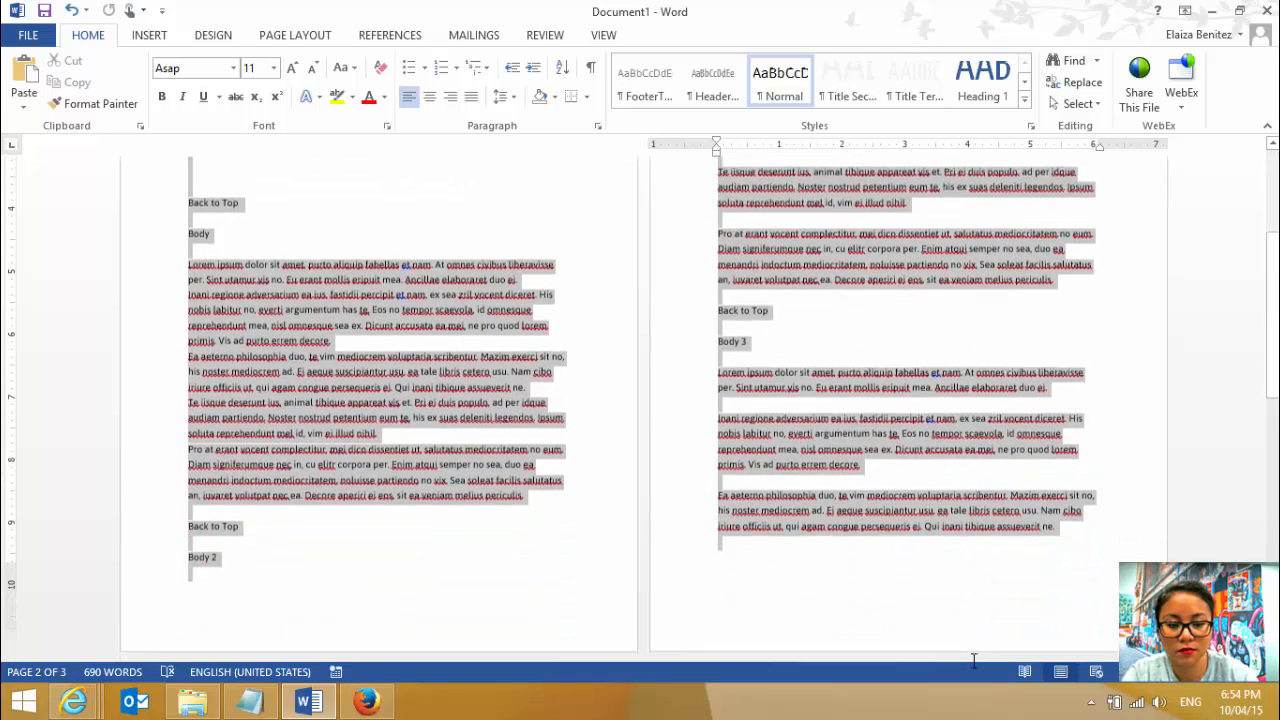
pyautogui.scroll(-3, 942, 543)
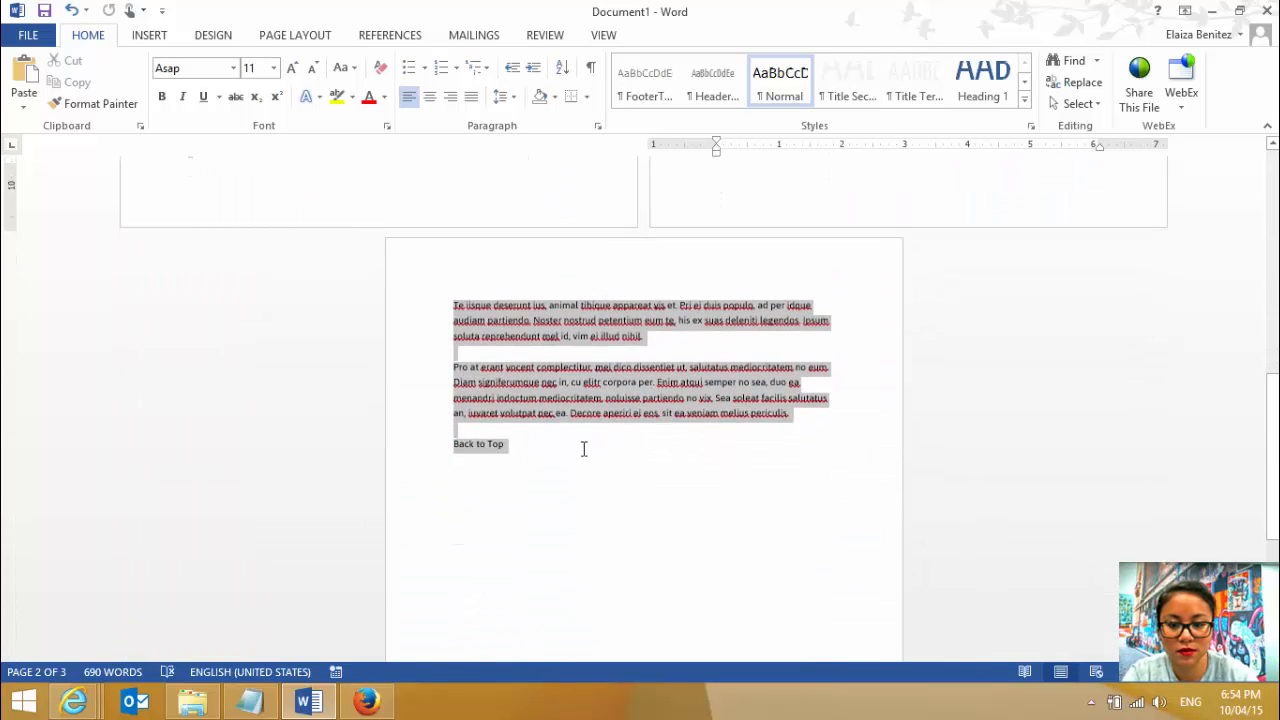
pyautogui.click(1211, 11)
pyautogui.hotkey('ctrl', 'v')
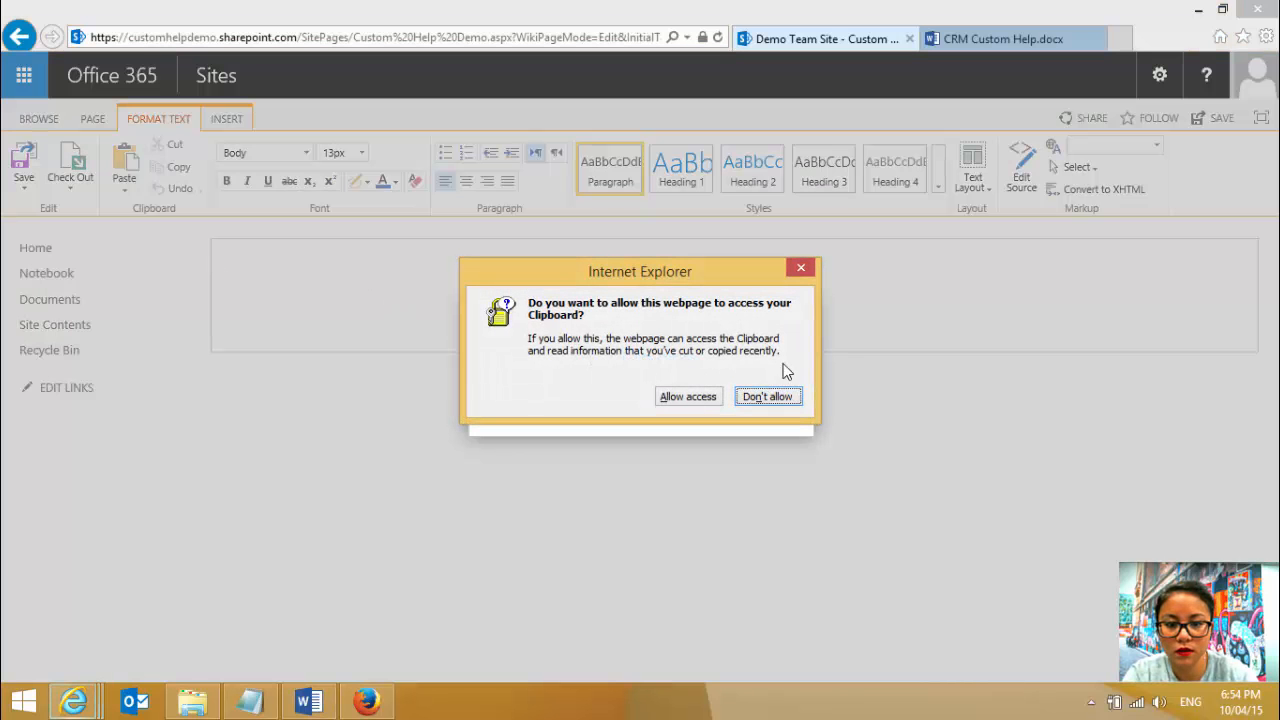
pyautogui.click(690, 397)
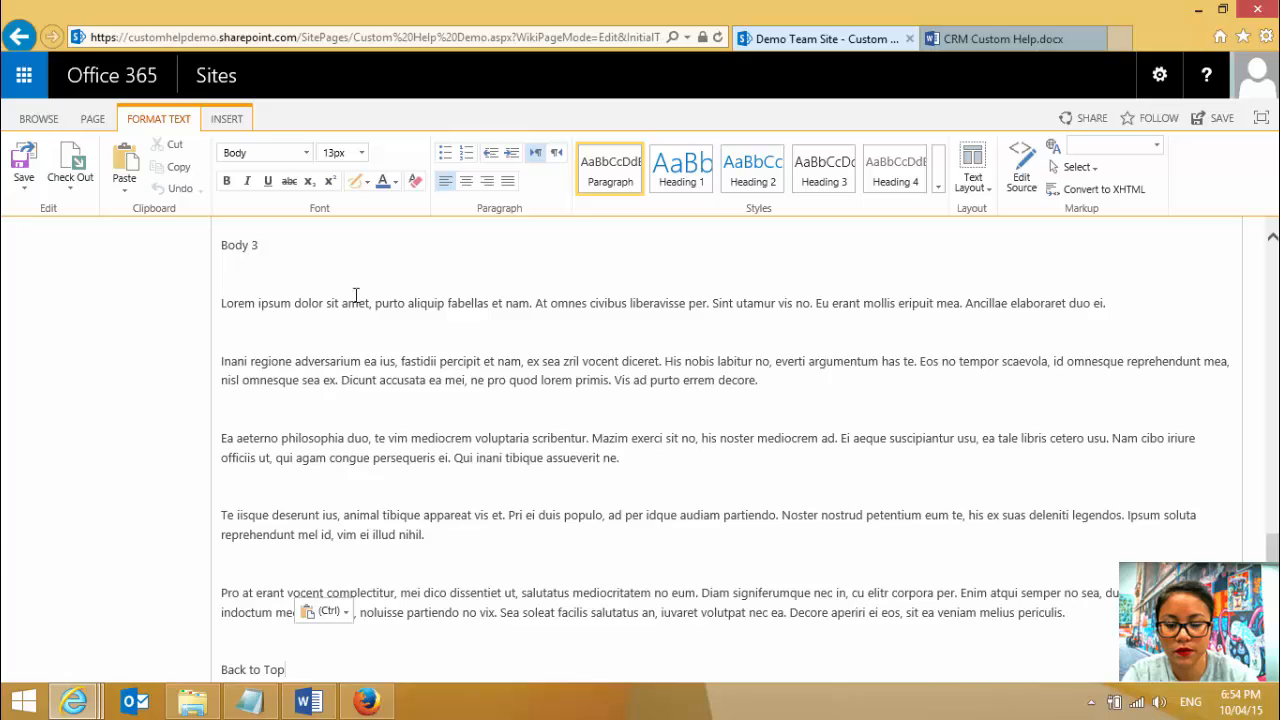
pyautogui.scroll(15, 507, 299)
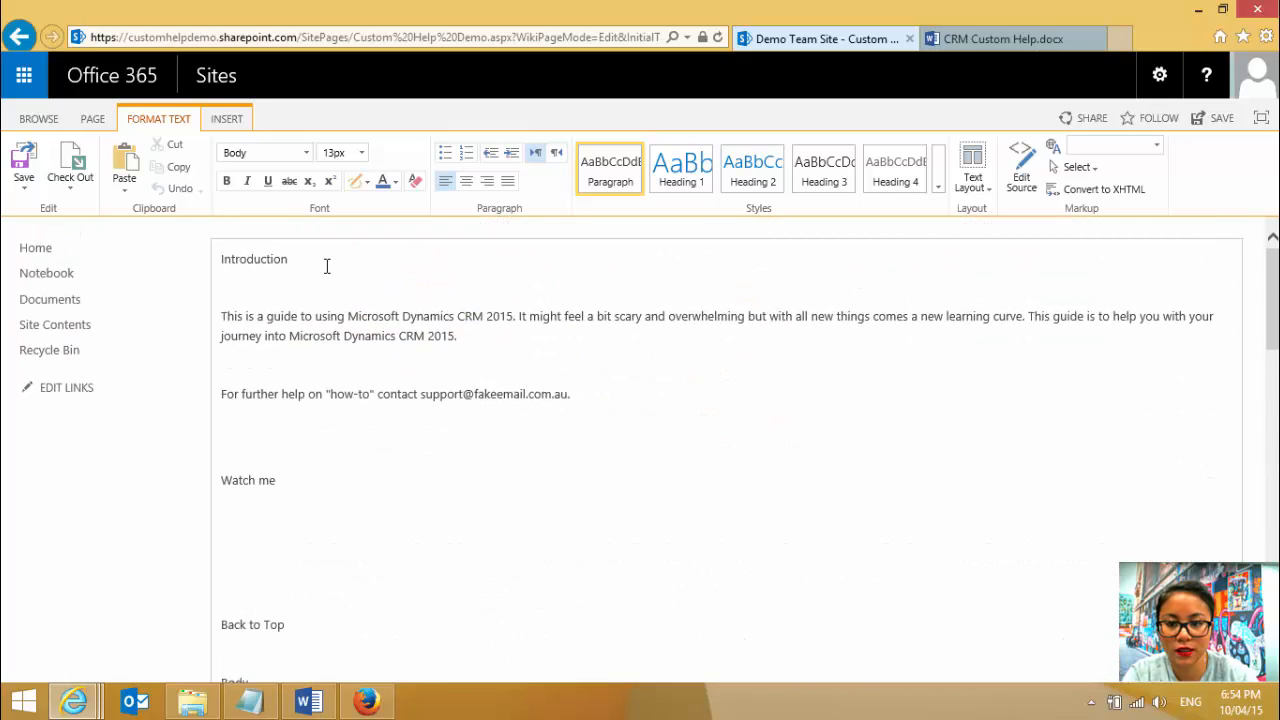
pyautogui.moveTo(326, 266); pyautogui.dragTo(175, 262)
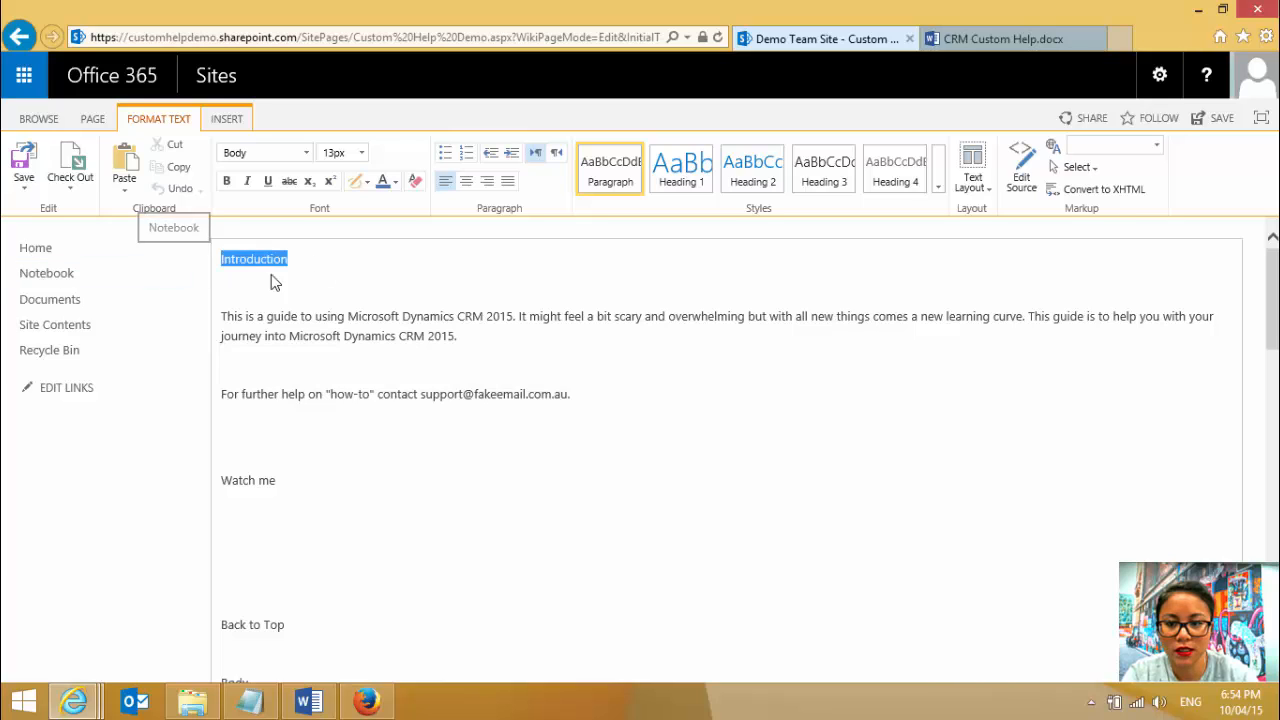
pyautogui.click(321, 266)
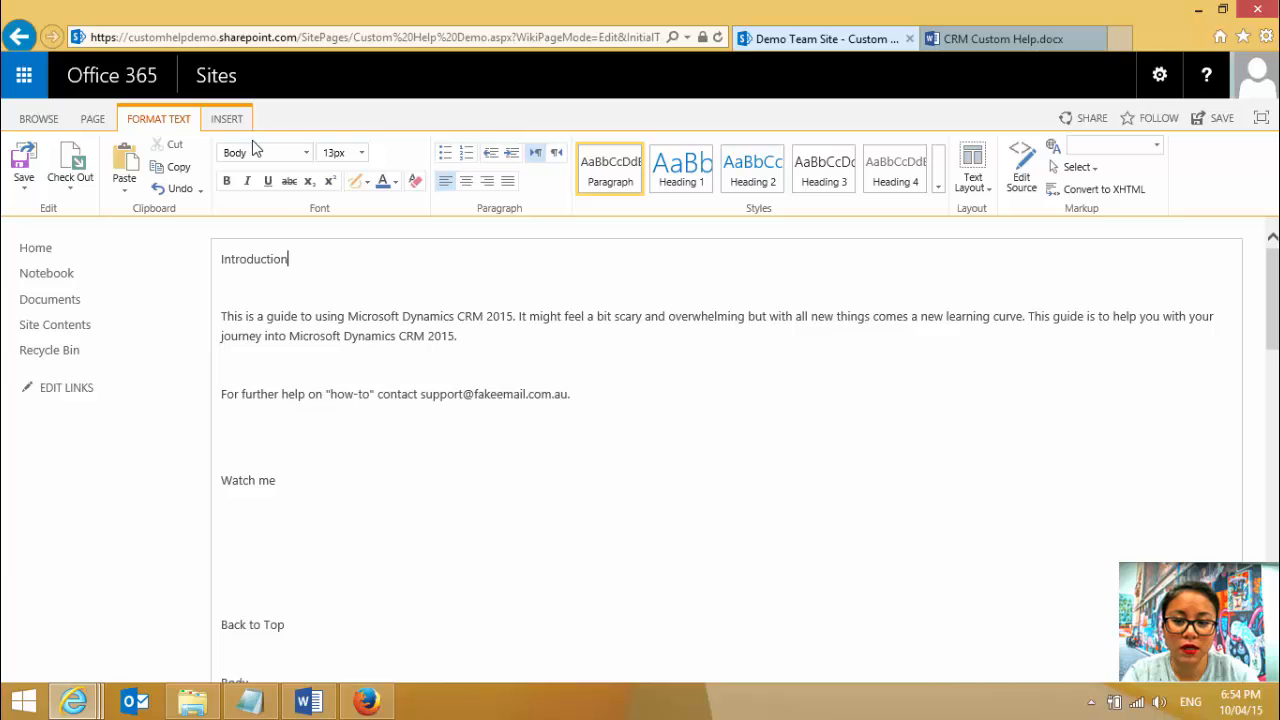
pyautogui.moveTo(291, 258); pyautogui.dragTo(203, 258)
pyautogui.moveTo(298, 480); pyautogui.dragTo(218, 482)
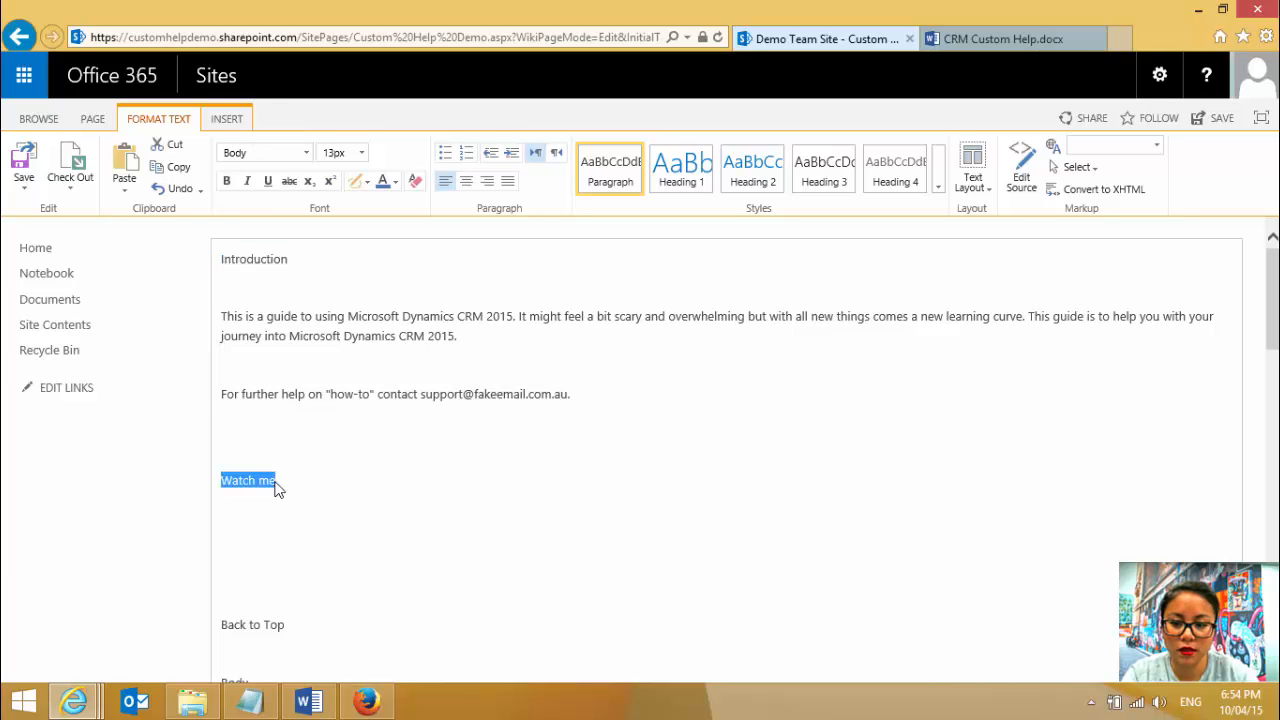
pyautogui.click(224, 483)
pyautogui.press('ctrl')
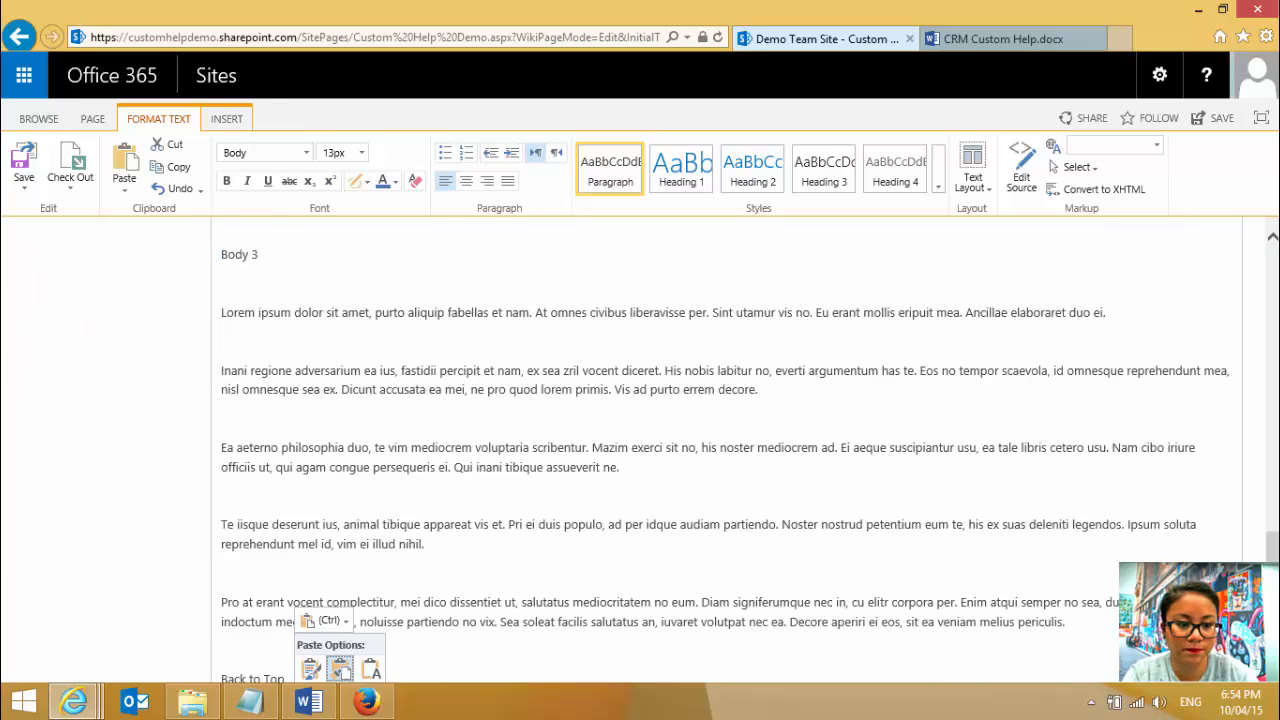
# - Apply the Heading 1 style to the Introduction and Watch me titles on the wiki page
pyautogui.moveTo(1272, 590); pyautogui.dragTo(1272, 300)
pyautogui.moveTo(309, 263); pyautogui.dragTo(196, 261)
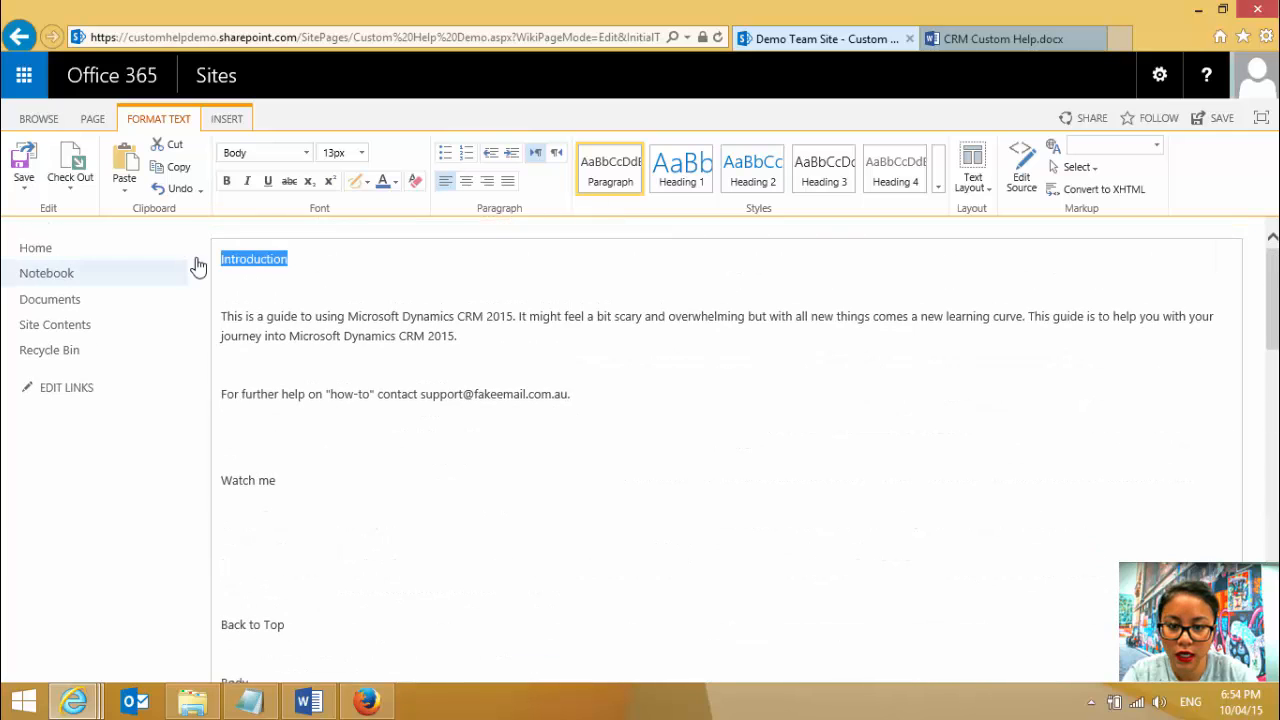
pyautogui.click(689, 177)
pyautogui.tripleClick(249, 490)
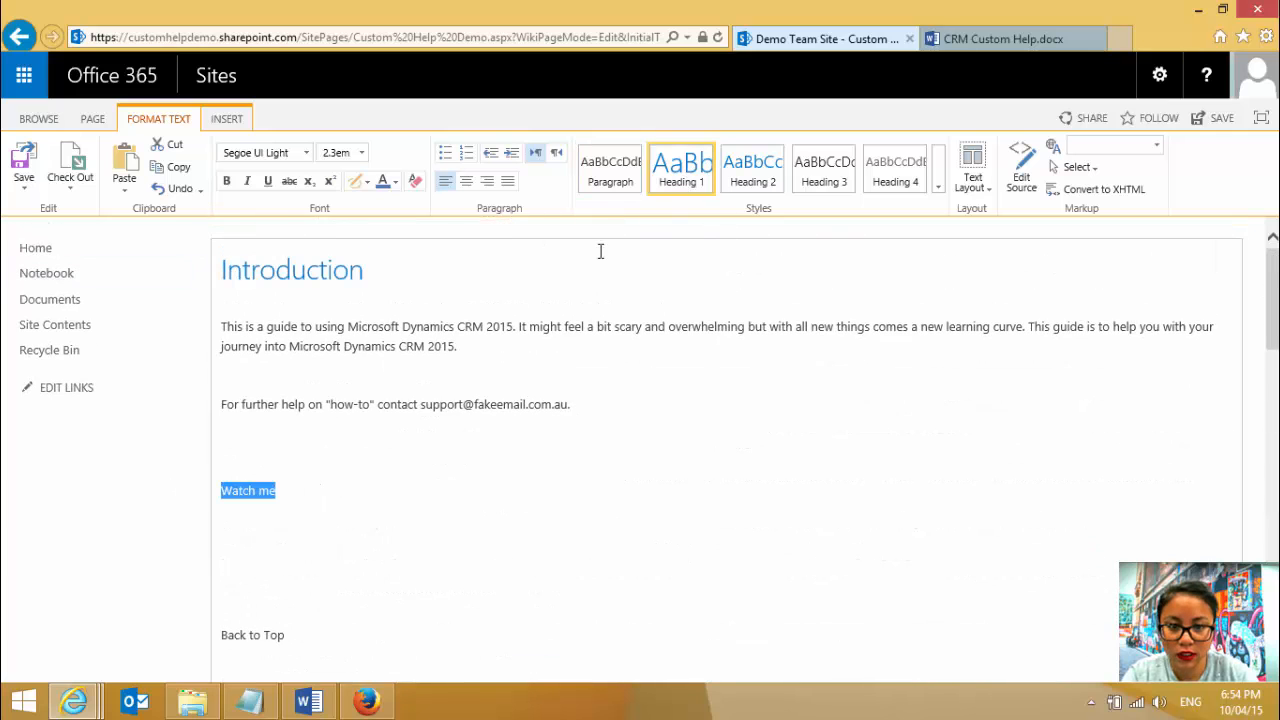
pyautogui.click(681, 170)
# - Apply the Heading 1 style to the Body, Body 2 and Body 3 section titles
pyautogui.scroll(-2, 289, 566)
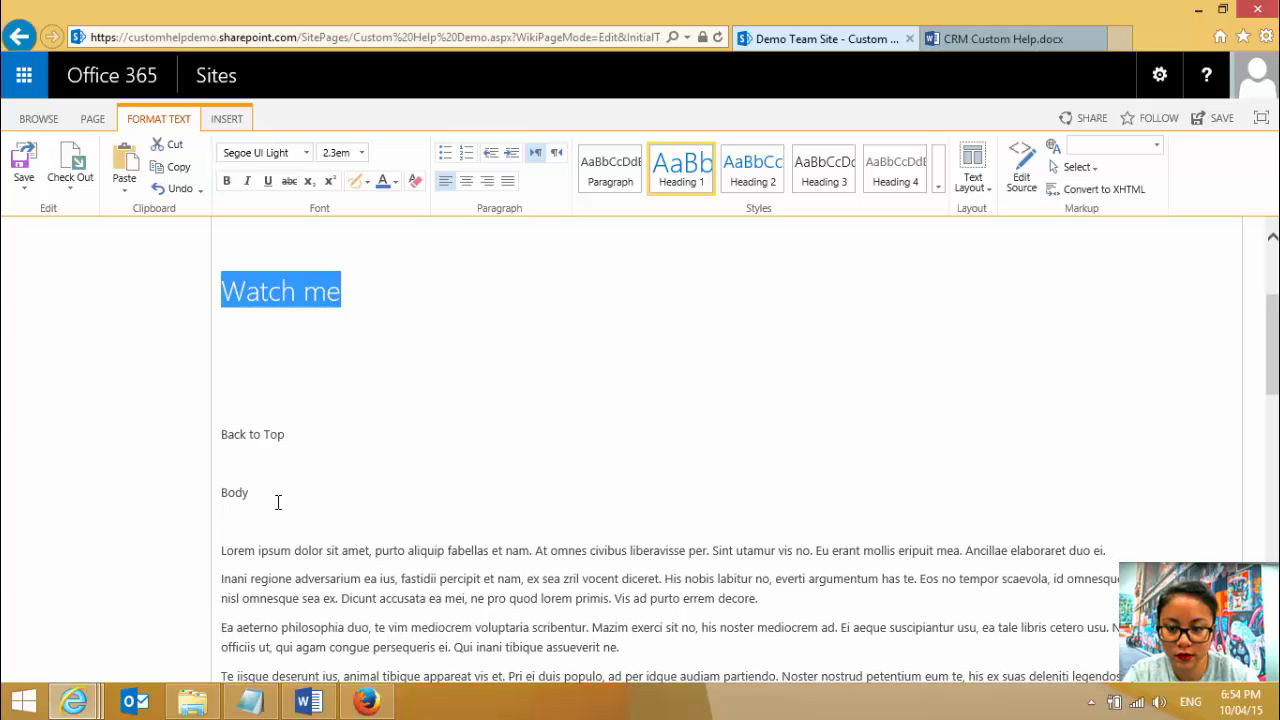
pyautogui.moveTo(277, 496); pyautogui.dragTo(194, 491)
pyautogui.click(674, 177)
pyautogui.scroll(-5, 529, 473)
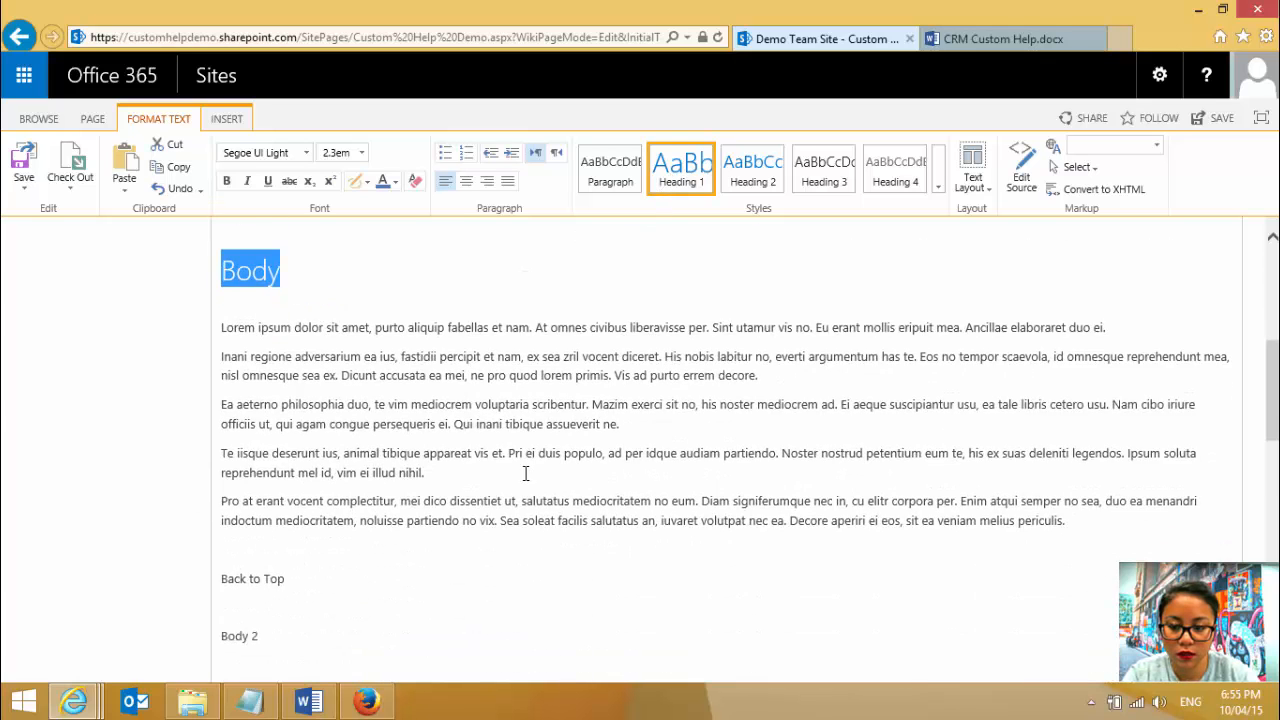
pyautogui.moveTo(264, 449); pyautogui.dragTo(176, 449)
pyautogui.click(681, 170)
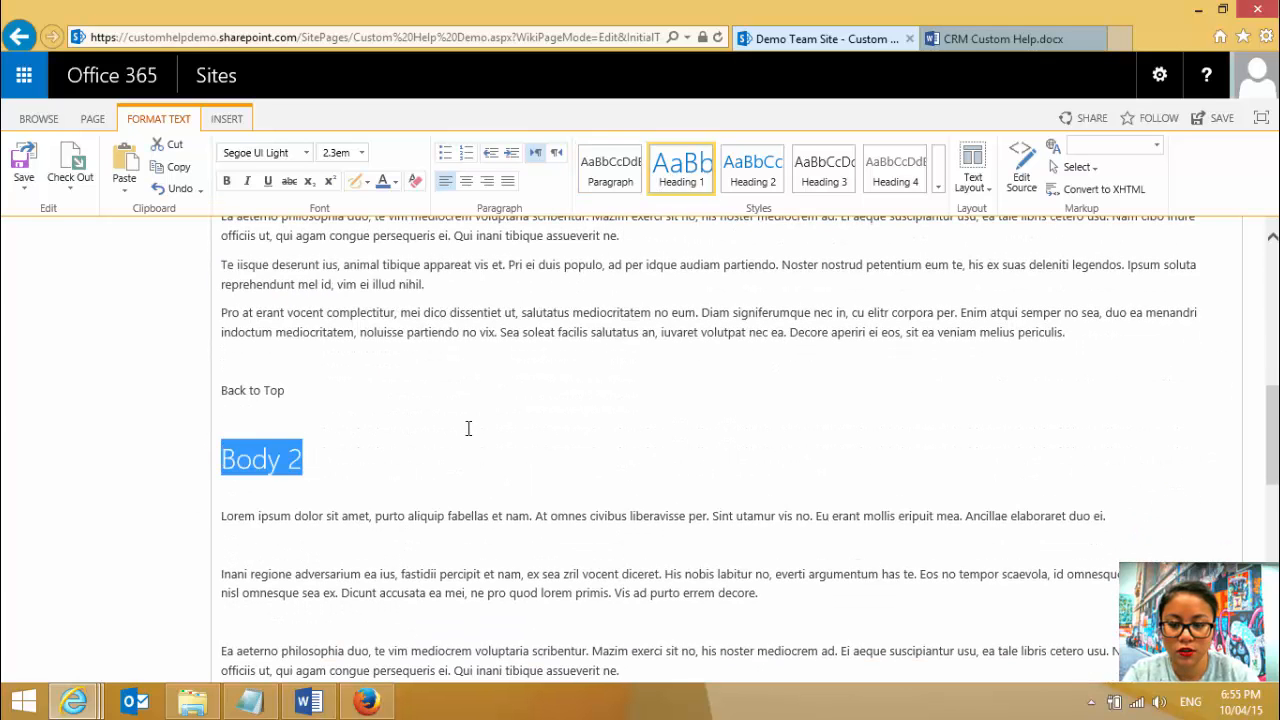
pyautogui.scroll(-5, 466, 428)
pyautogui.moveTo(278, 524); pyautogui.dragTo(182, 518)
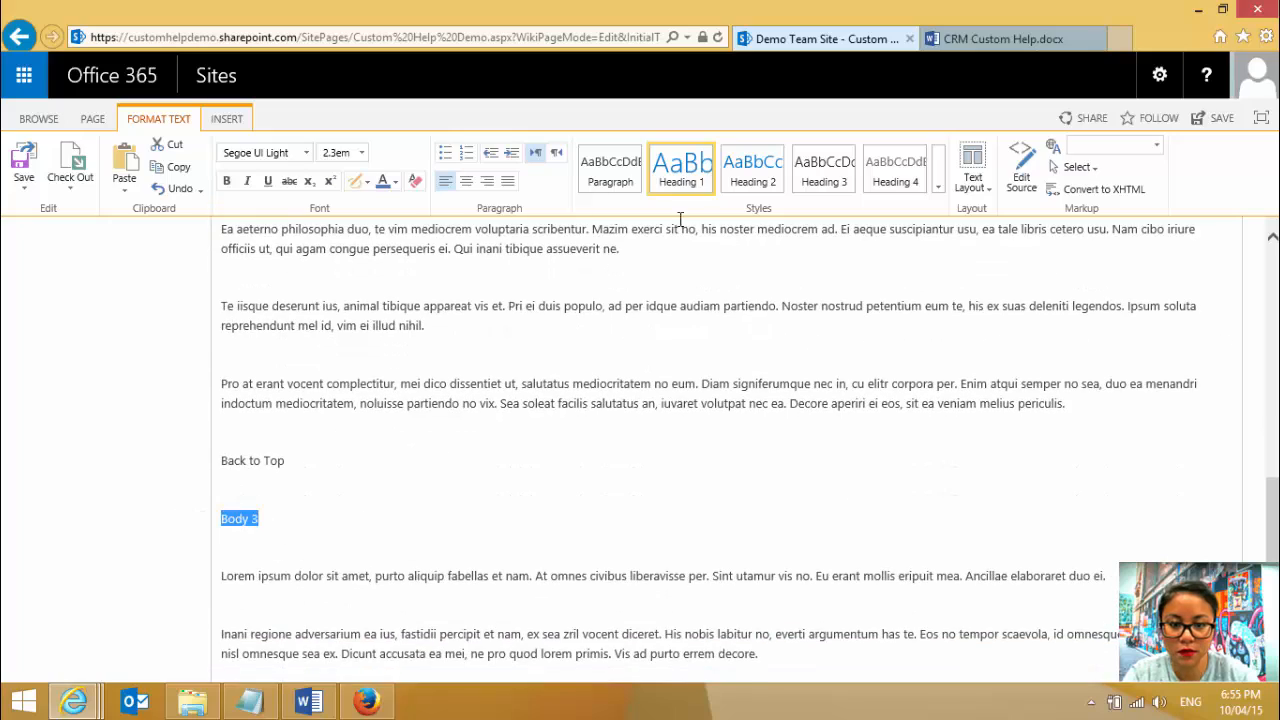
pyautogui.click(681, 170)
pyautogui.scroll(-5, 600, 590)
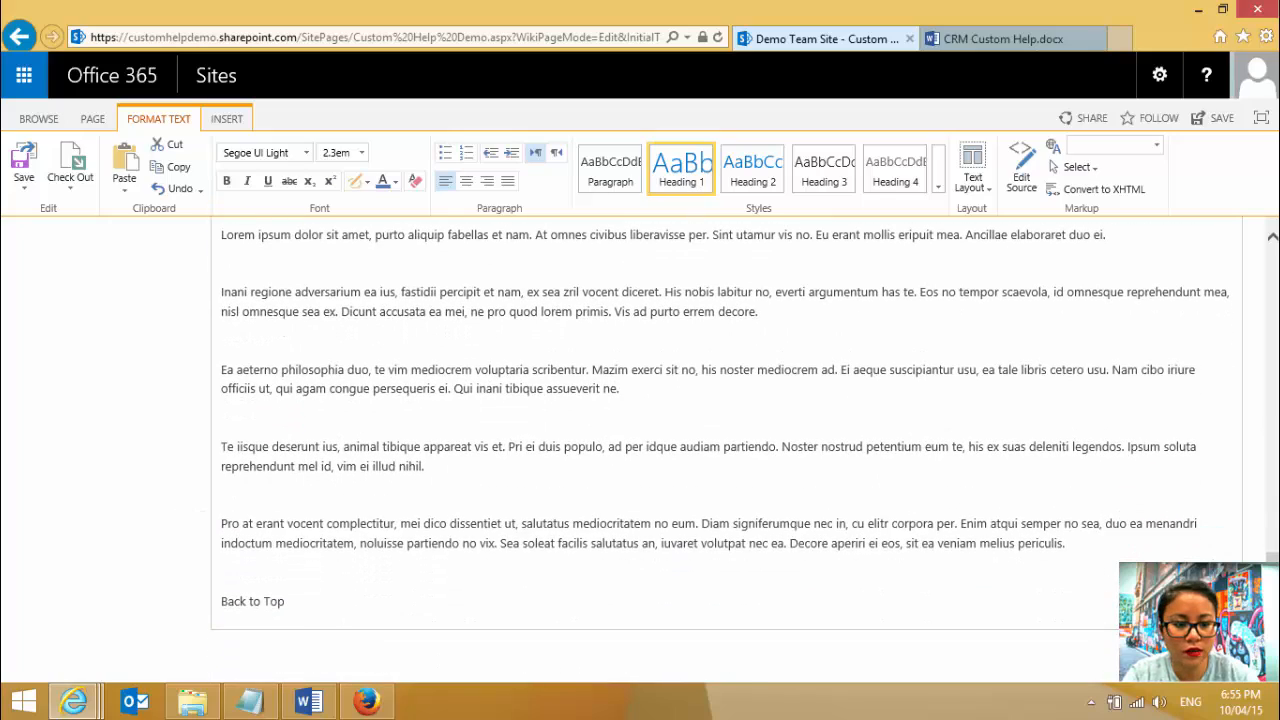
# - Try to hyperlink the support contact in the Introduction section, entering its plain e-mail as the link address, and cancel
pyautogui.scroll(15, 1105, 284)
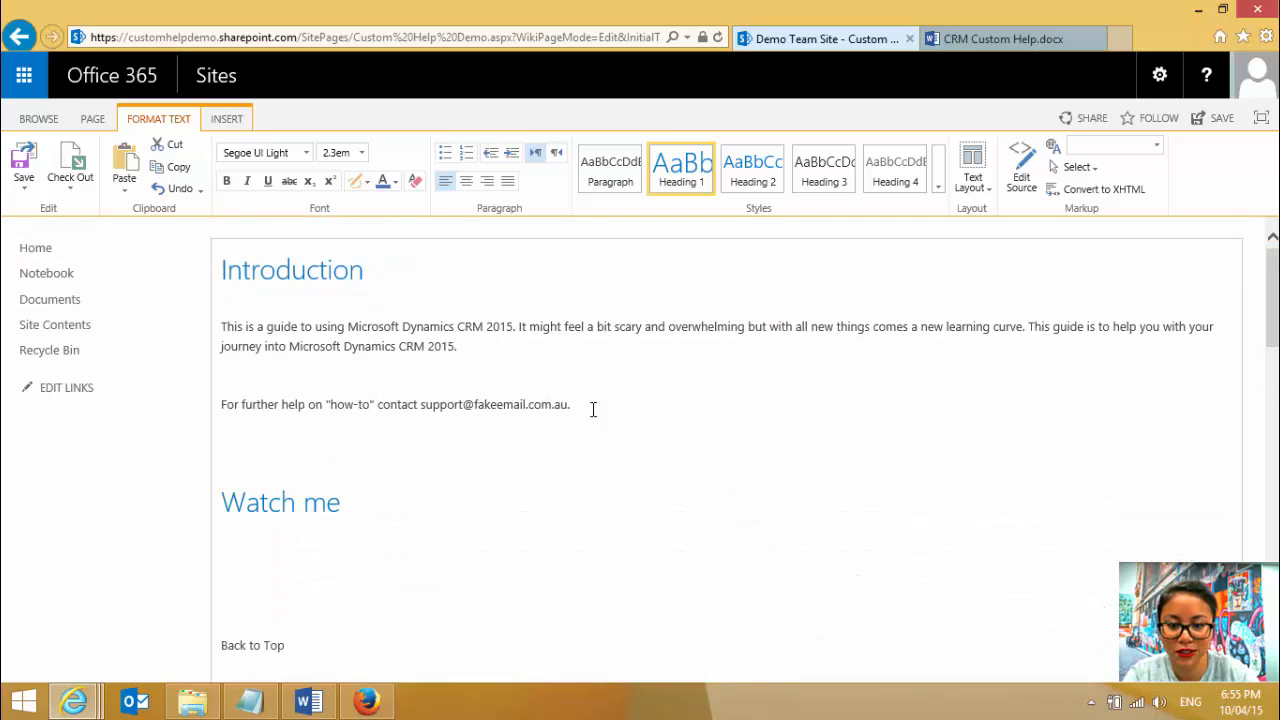
pyautogui.moveTo(561, 406); pyautogui.dragTo(447, 408)
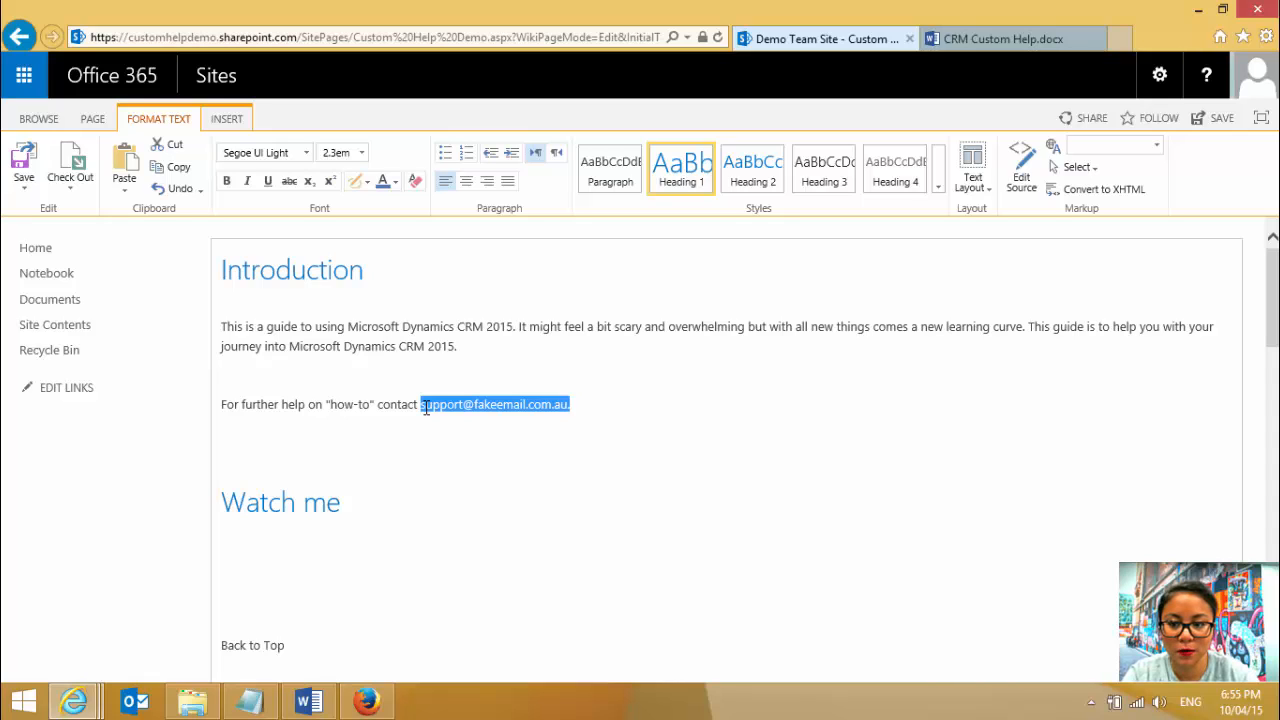
pyautogui.click(224, 120)
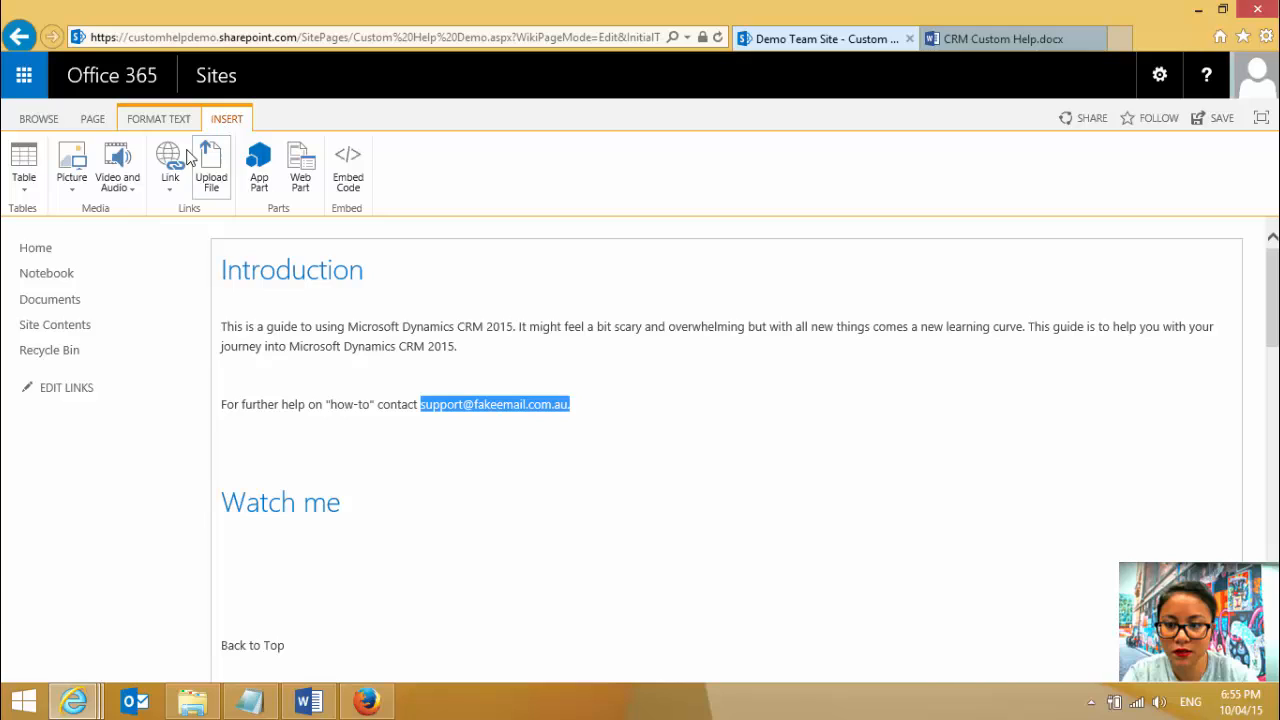
pyautogui.click(183, 164)
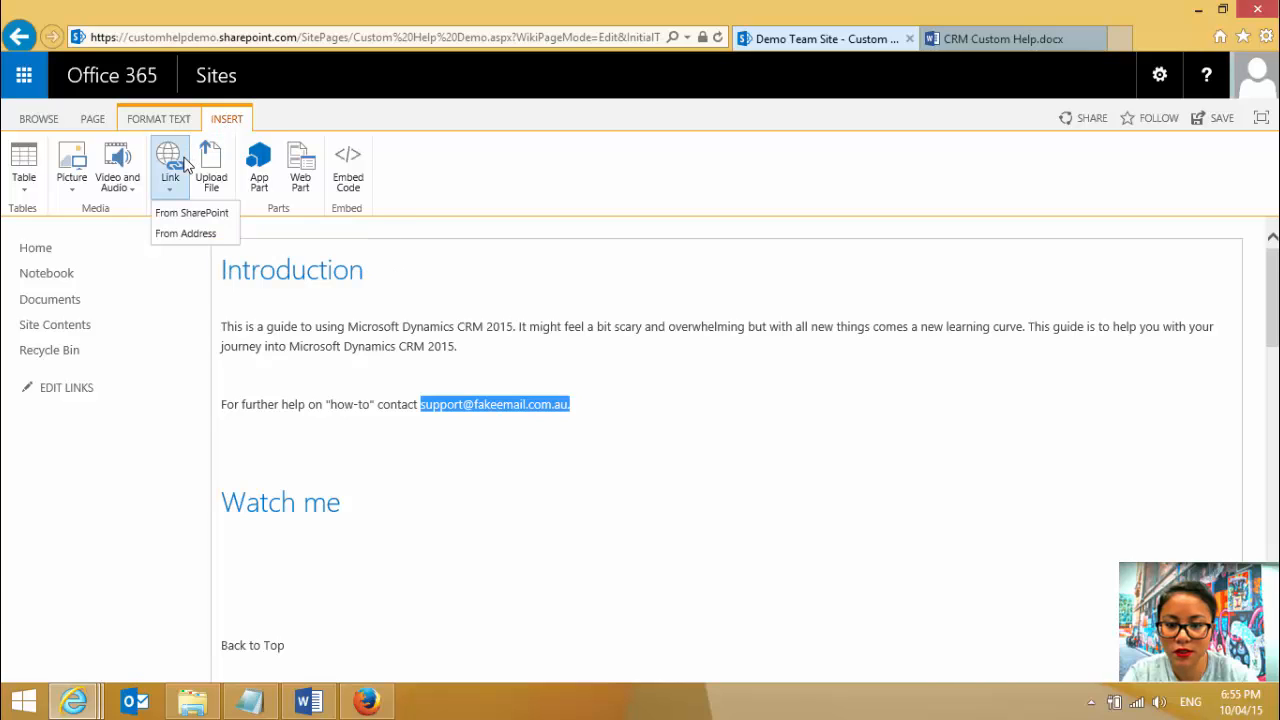
pyautogui.click(183, 234)
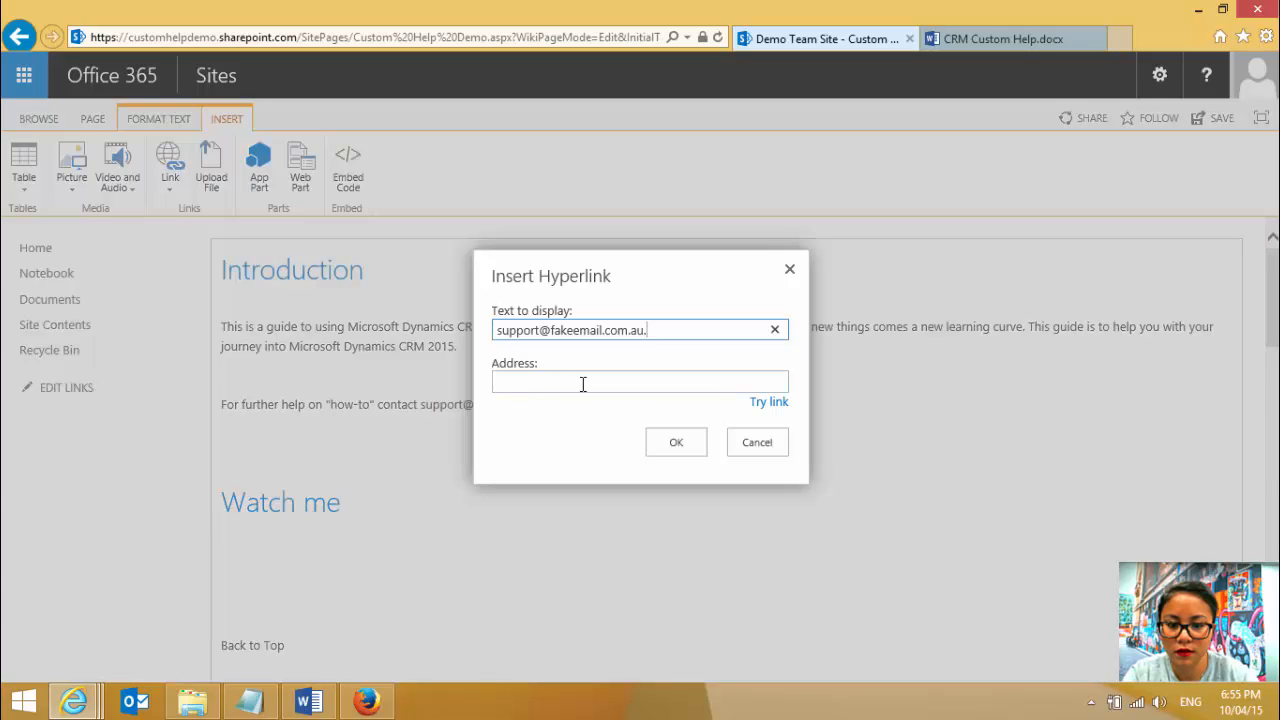
pyautogui.click(623, 389)
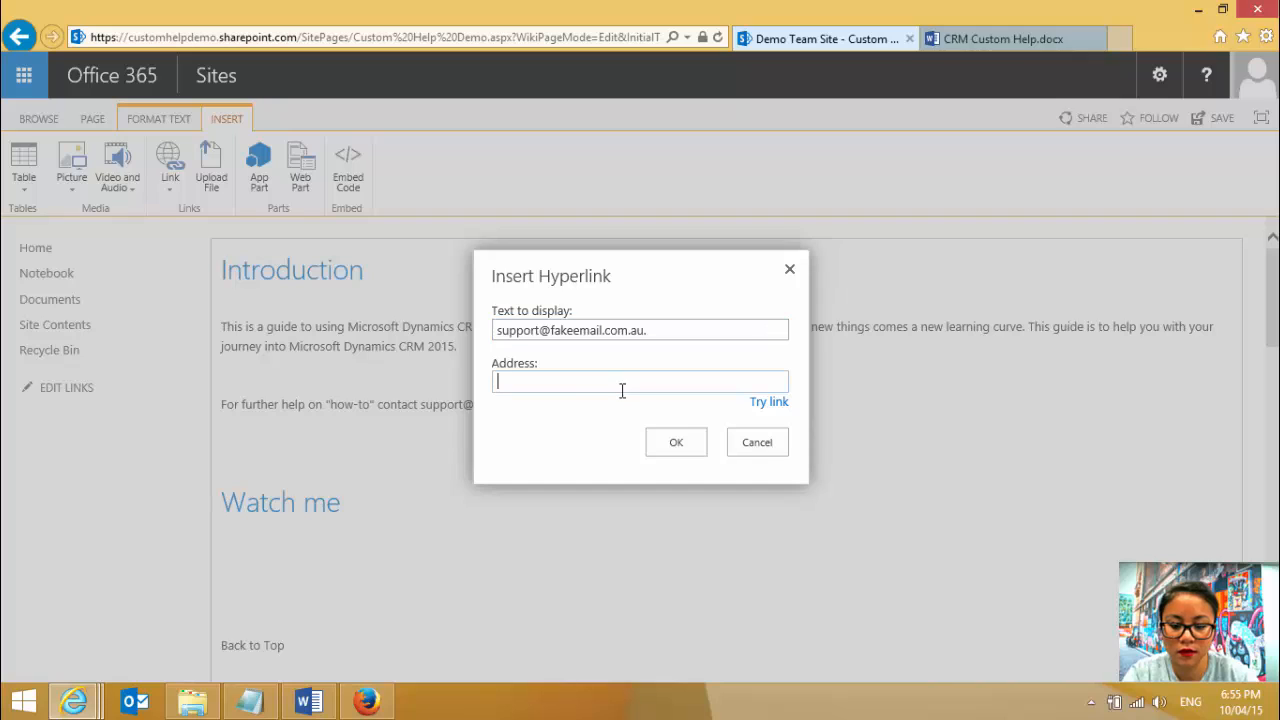
pyautogui.write('Introduction')
pyautogui.moveTo(590, 388); pyautogui.dragTo(478, 382)
pyautogui.write('su')
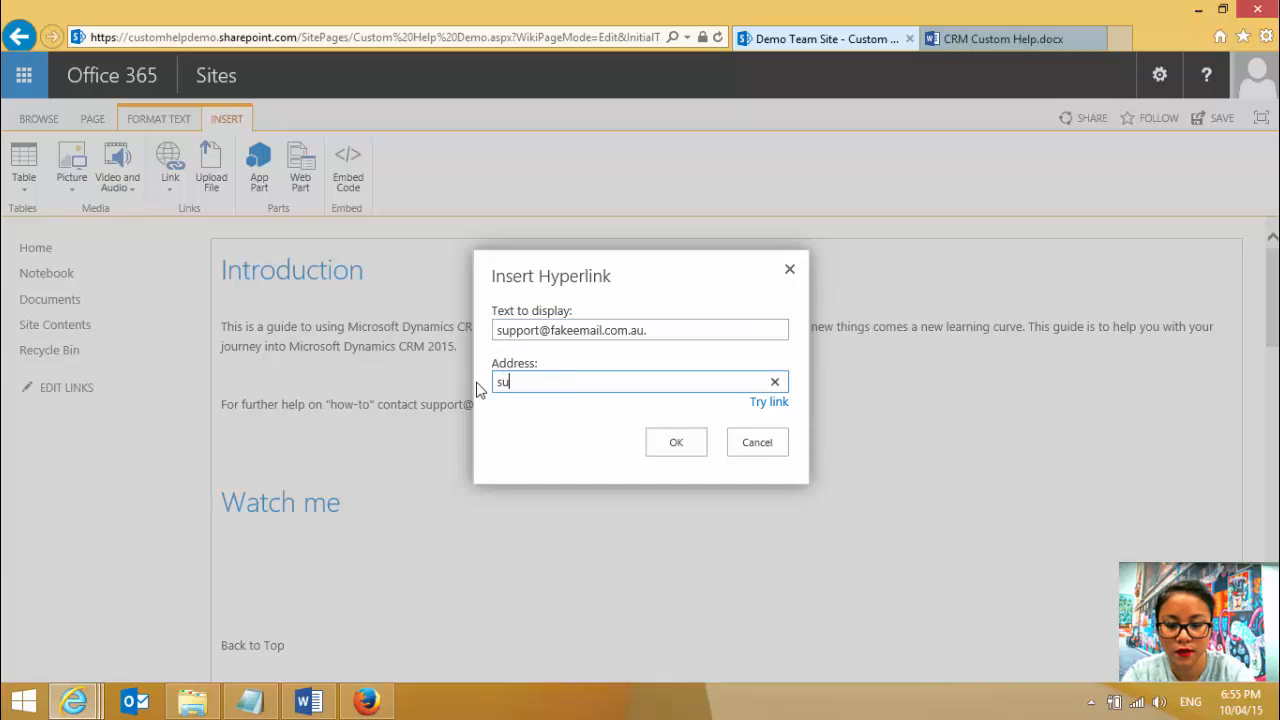
pyautogui.write('pport@g')
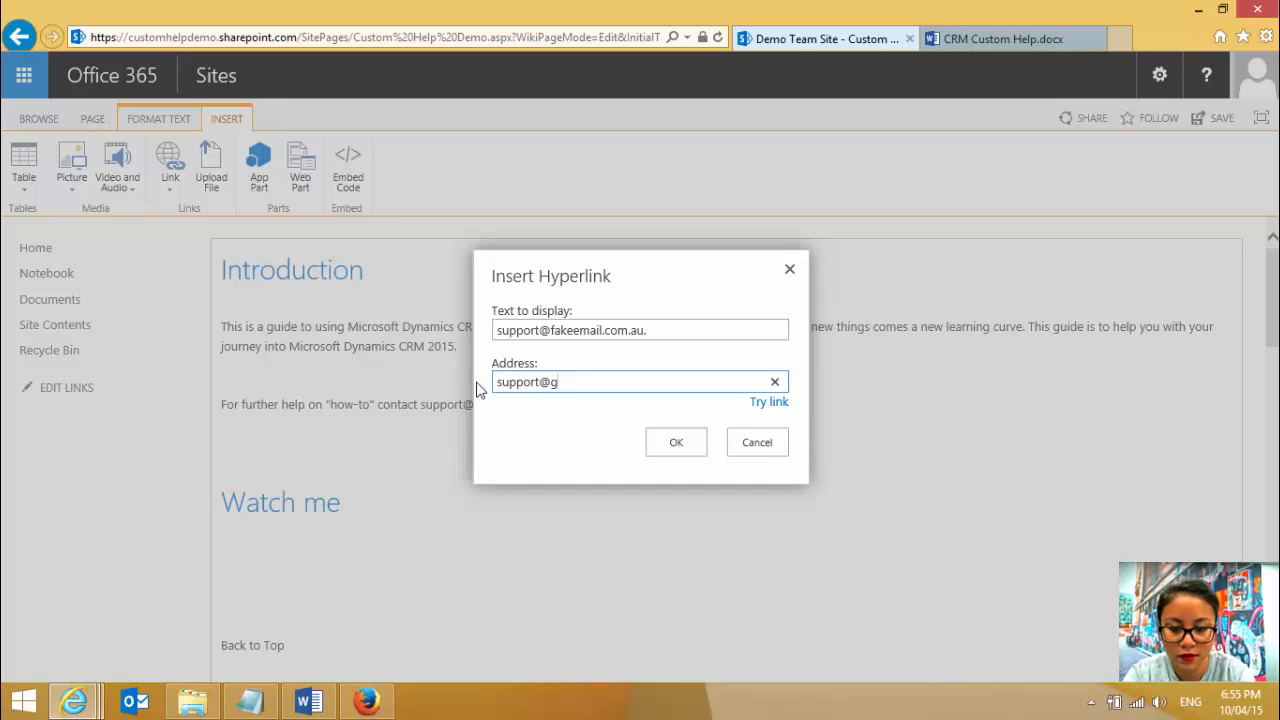
pyautogui.press('BackSpace')
pyautogui.write('fakeemail.com.au')
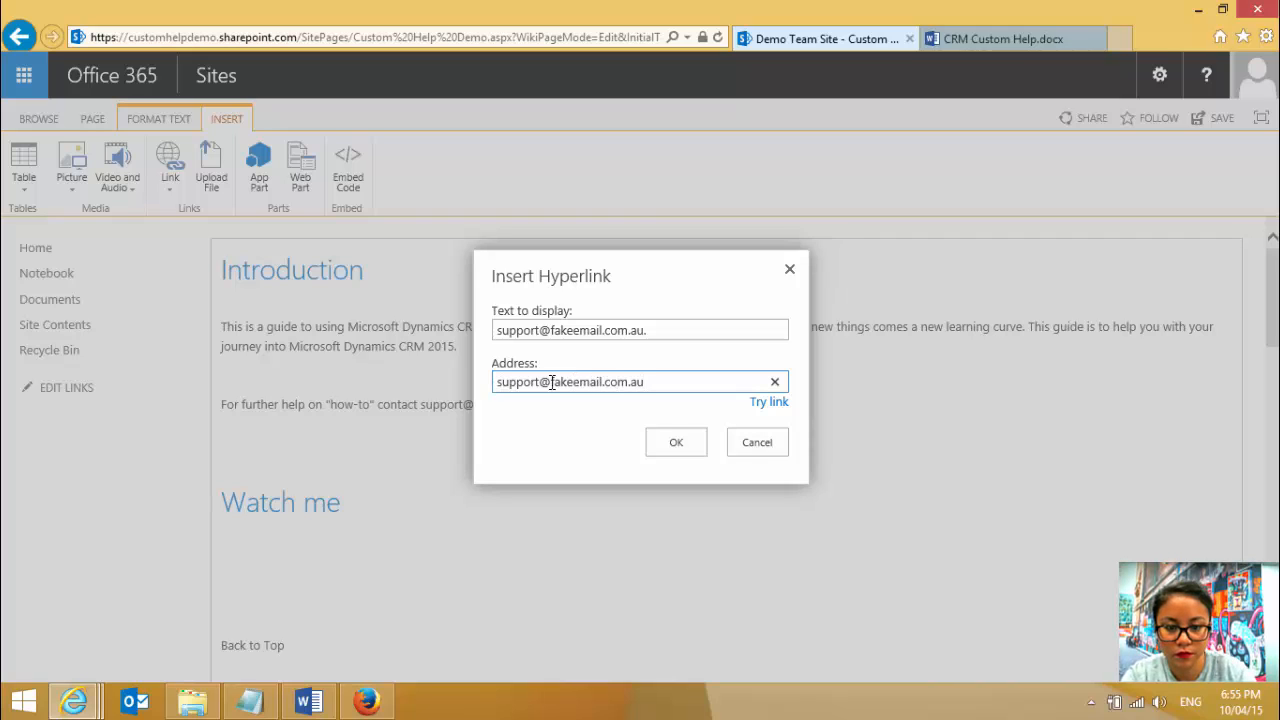
pyautogui.click(685, 445)
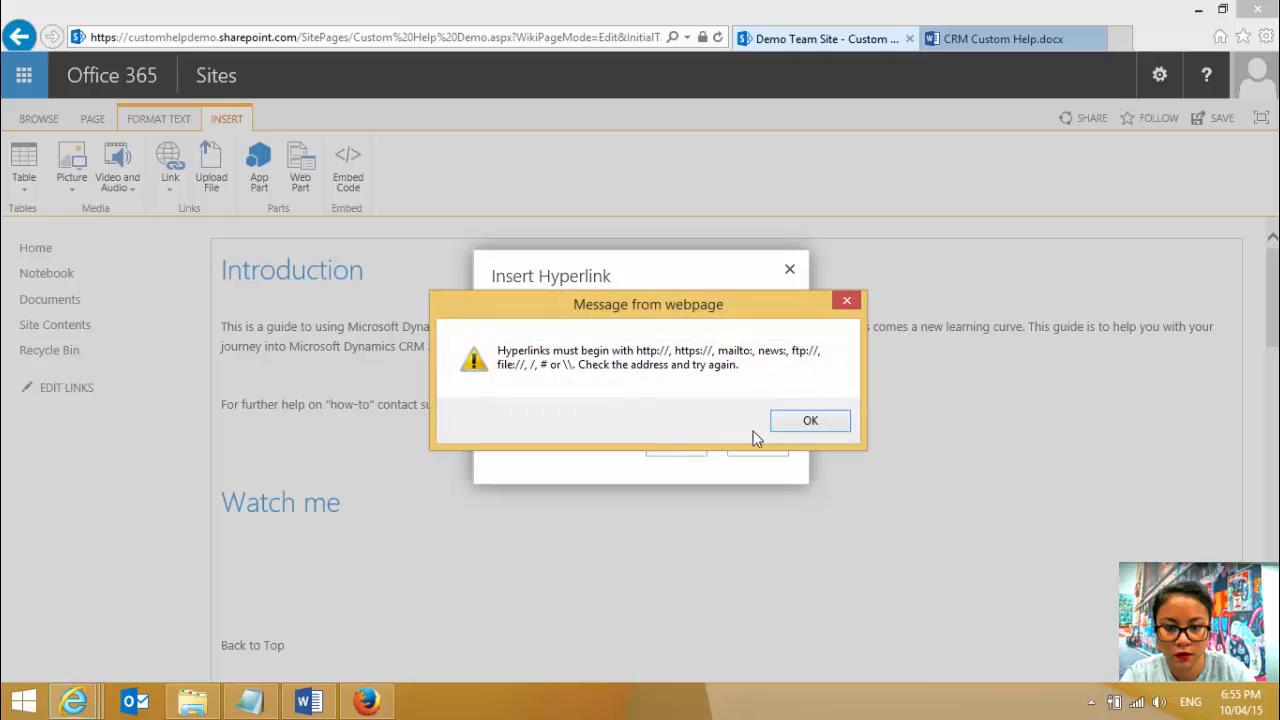
pyautogui.click(809, 424)
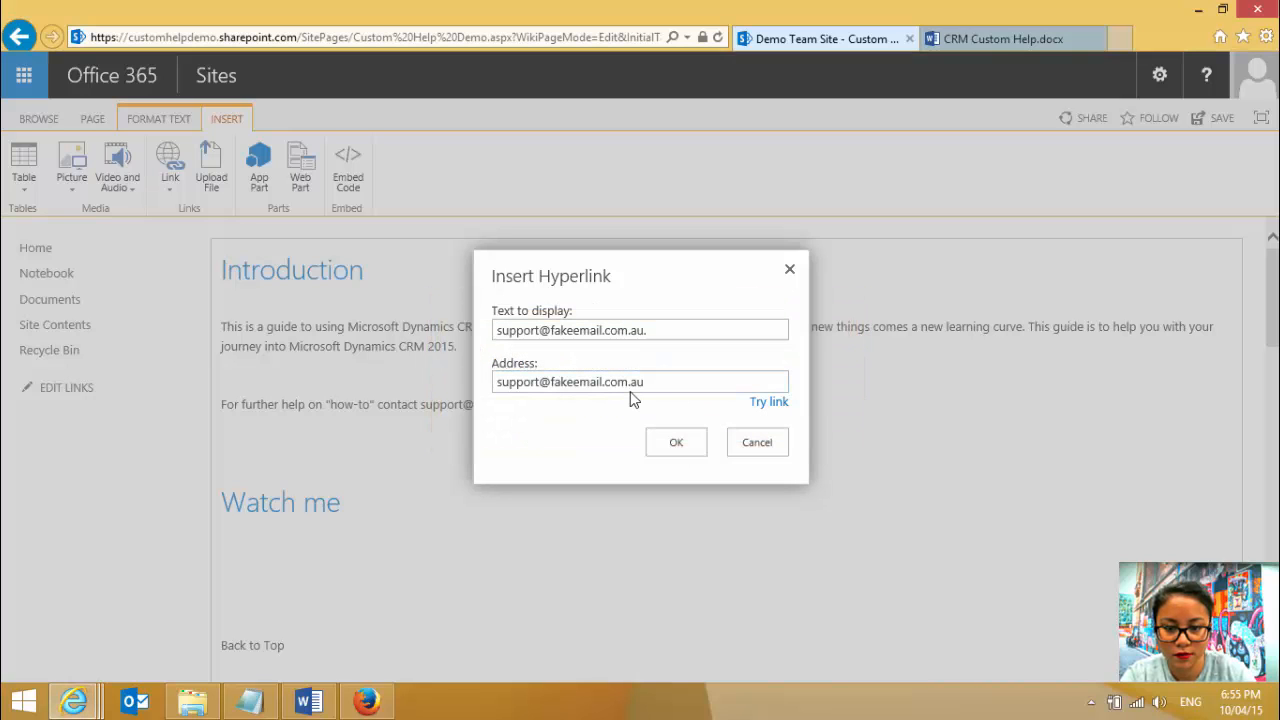
pyautogui.click(762, 446)
# - Convert the support e-mail in the Introduction section into an automatic link by ending its line, and remove the extra line
pyautogui.click(170, 186)
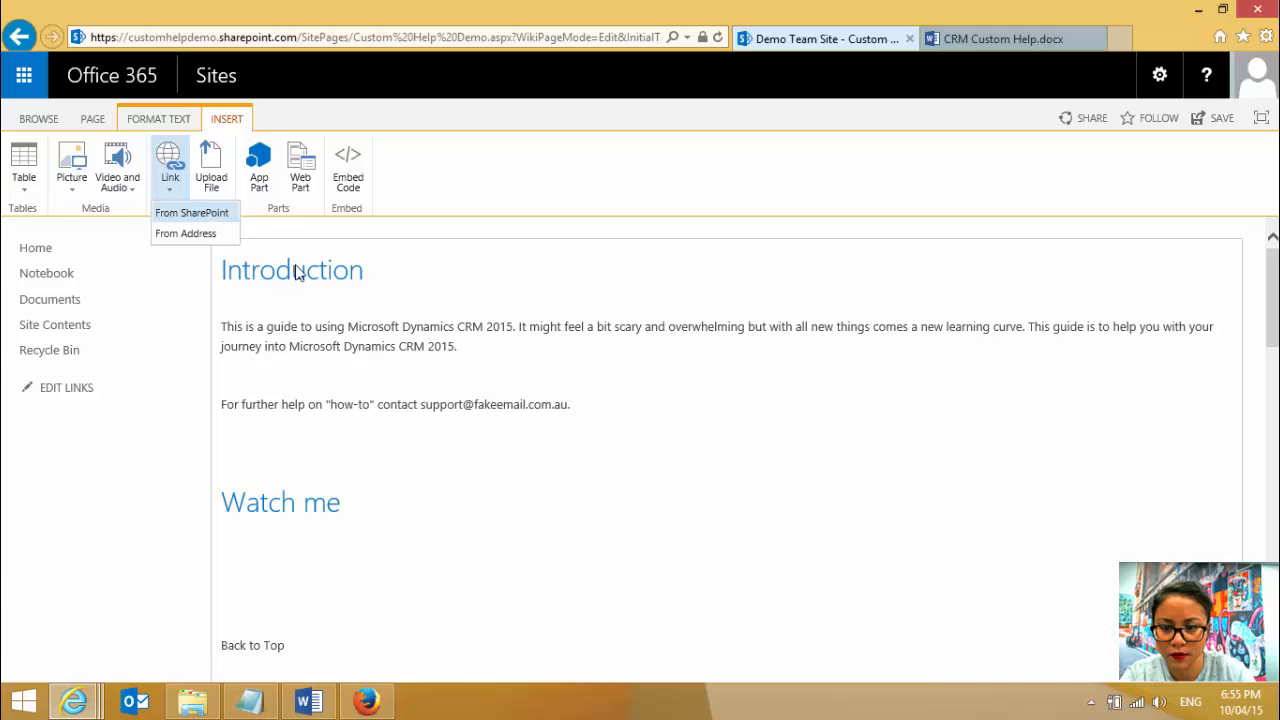
pyautogui.click(566, 404)
pyautogui.moveTo(571, 404); pyautogui.dragTo(450, 406)
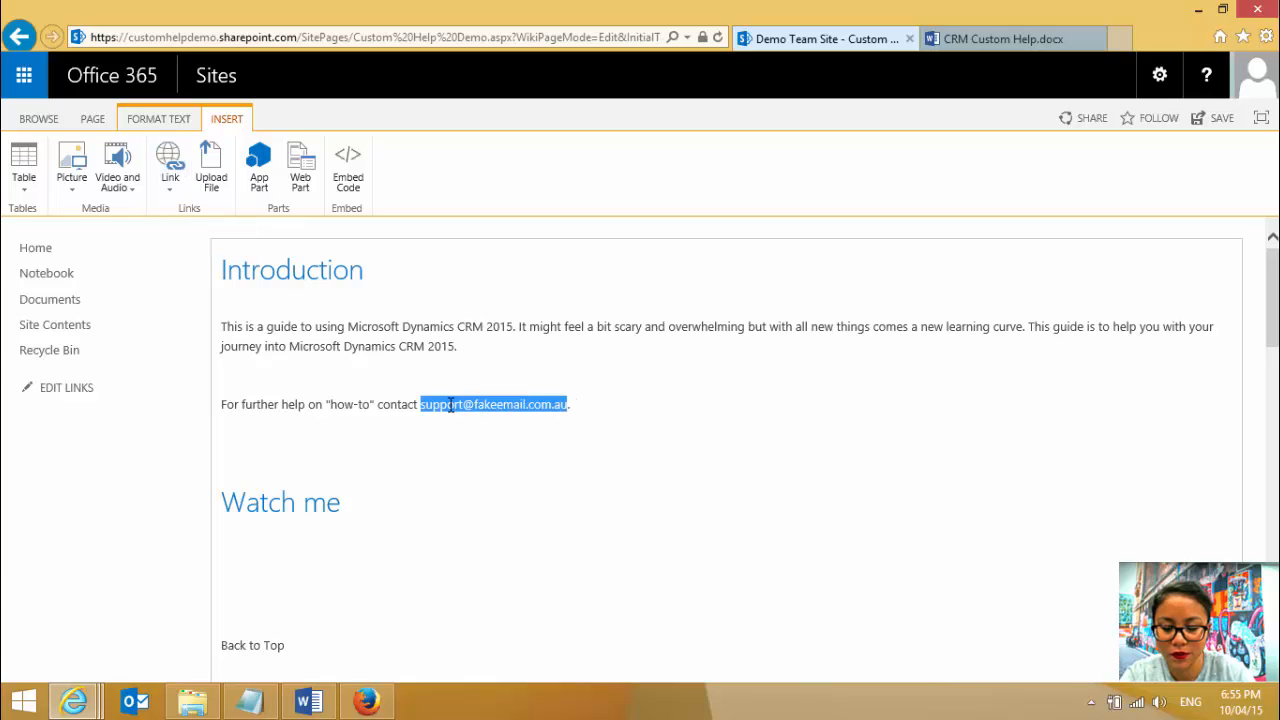
pyautogui.click(604, 416)
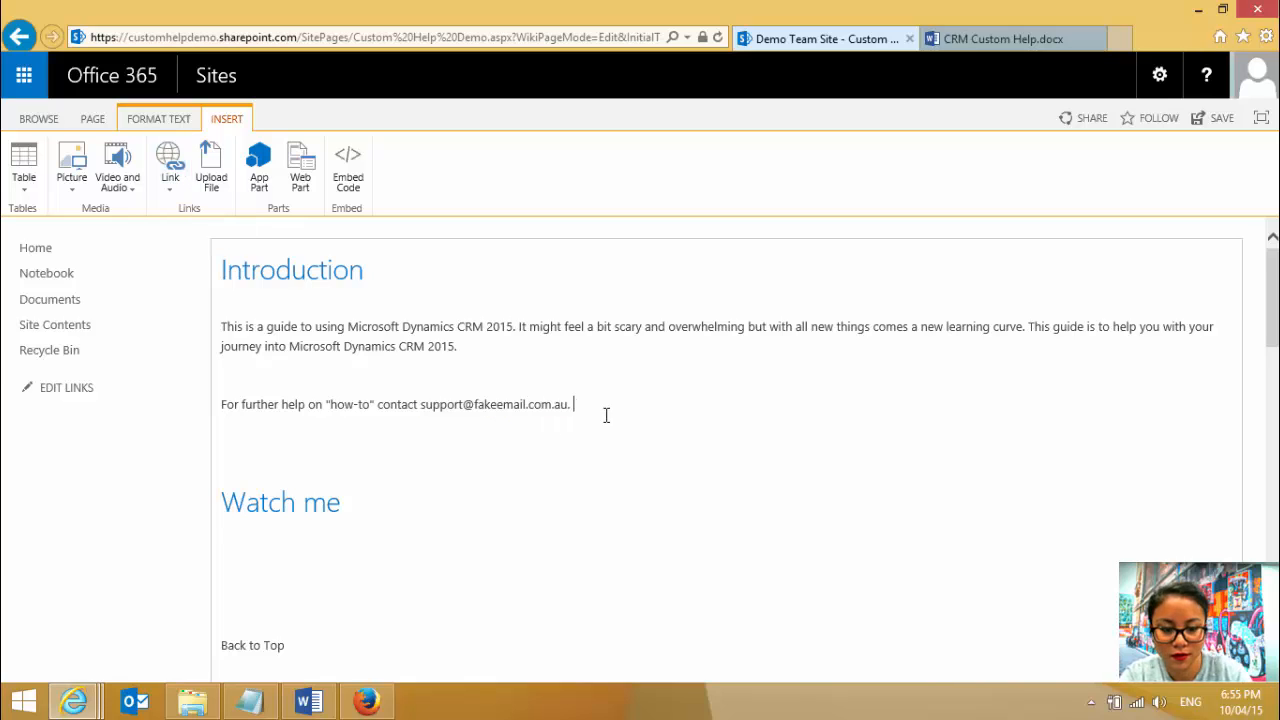
pyautogui.press('Return')
pyautogui.hotkey('ctrl', 'v')
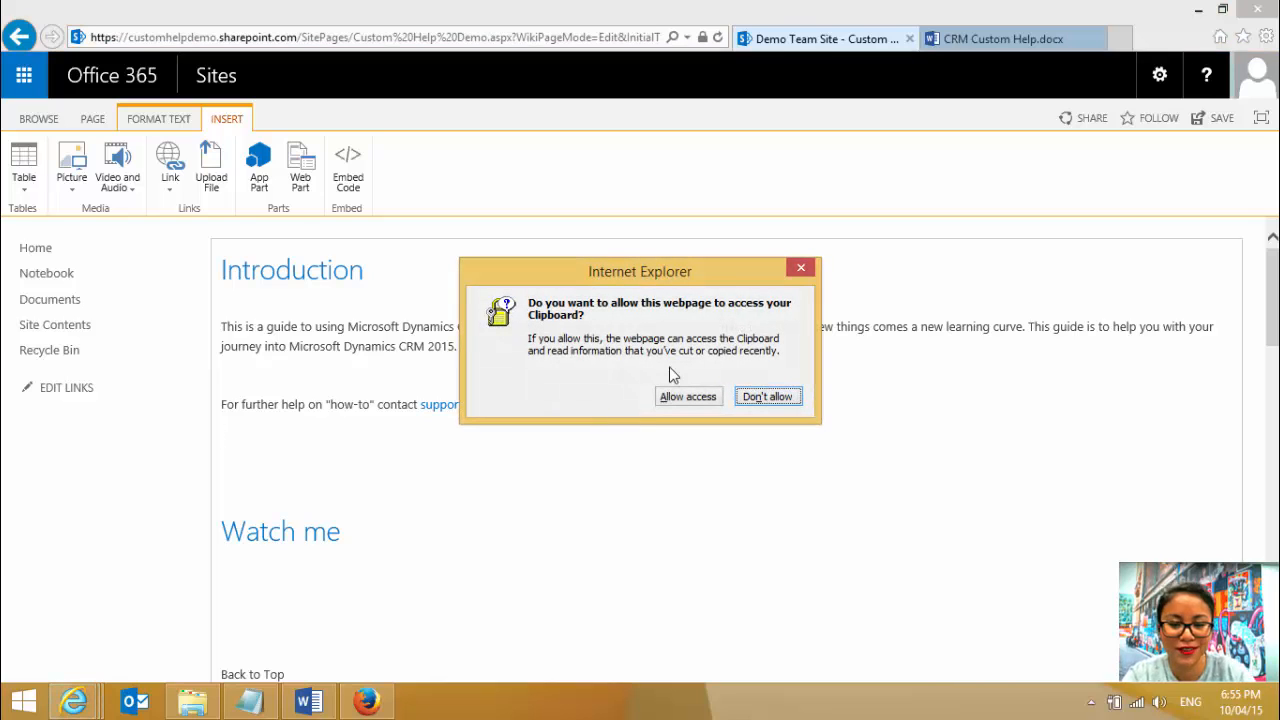
pyautogui.click(801, 268)
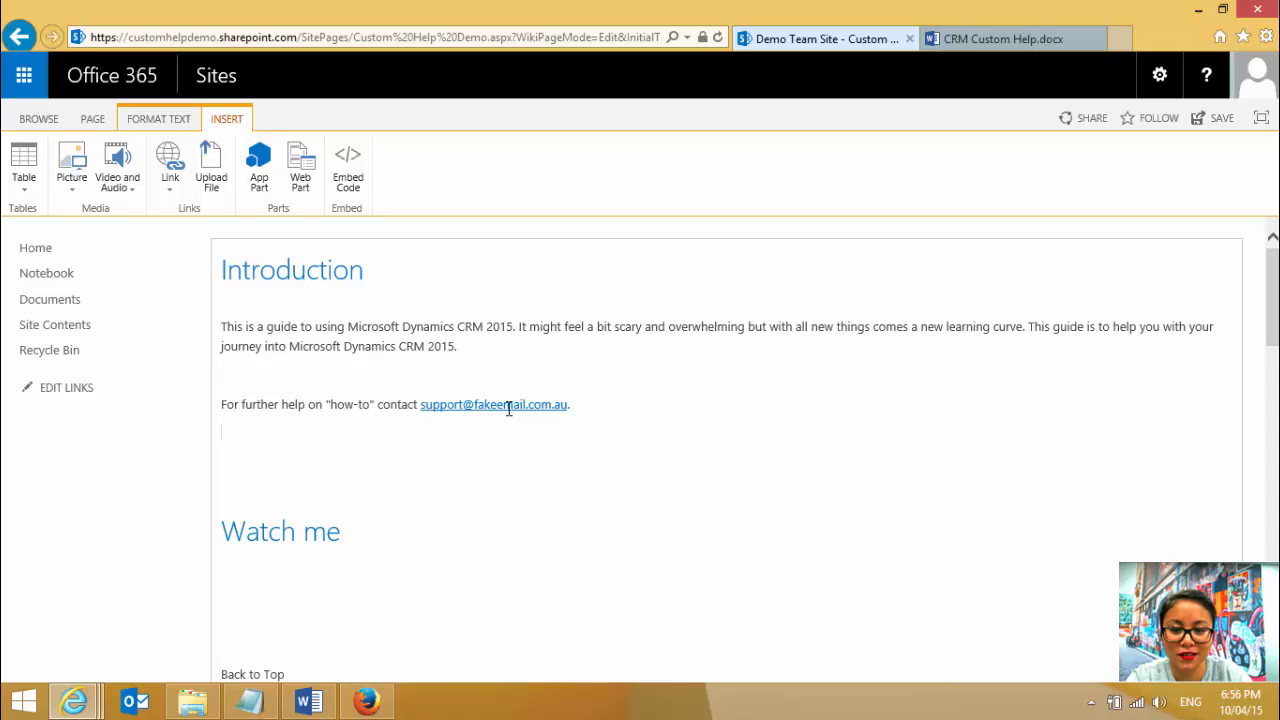
pyautogui.click(587, 404)
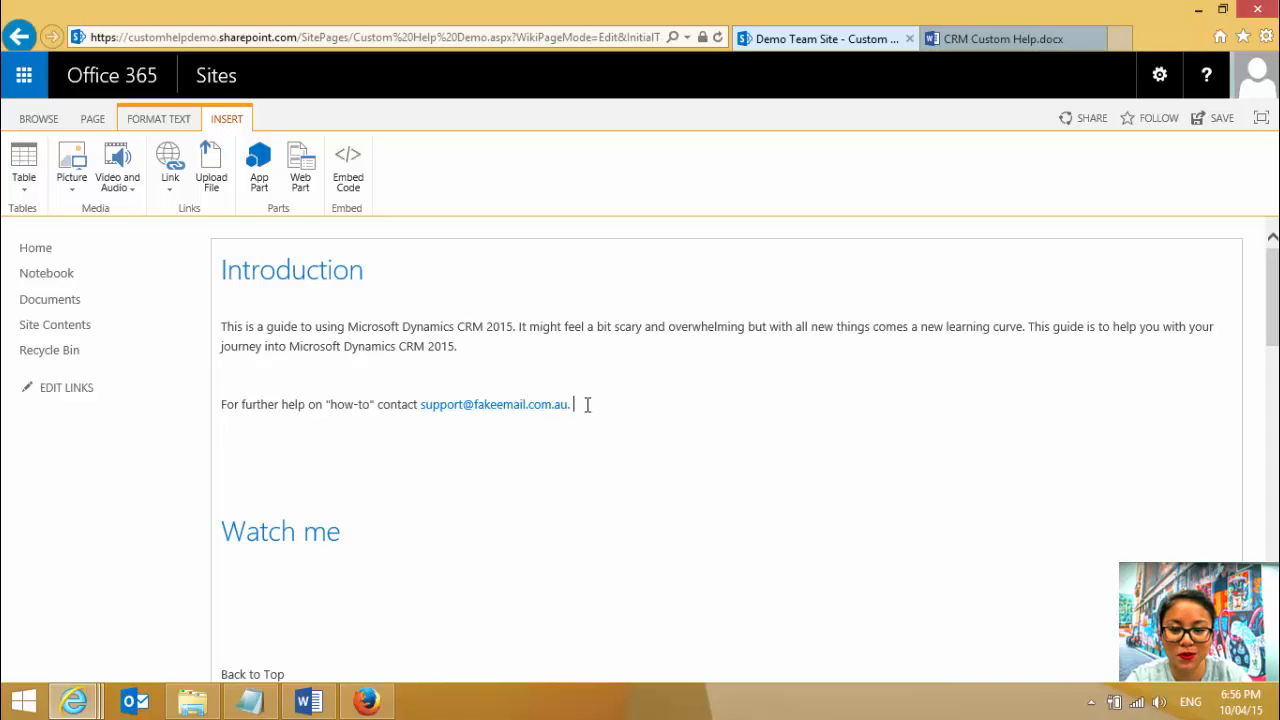
pyautogui.press('Delete')
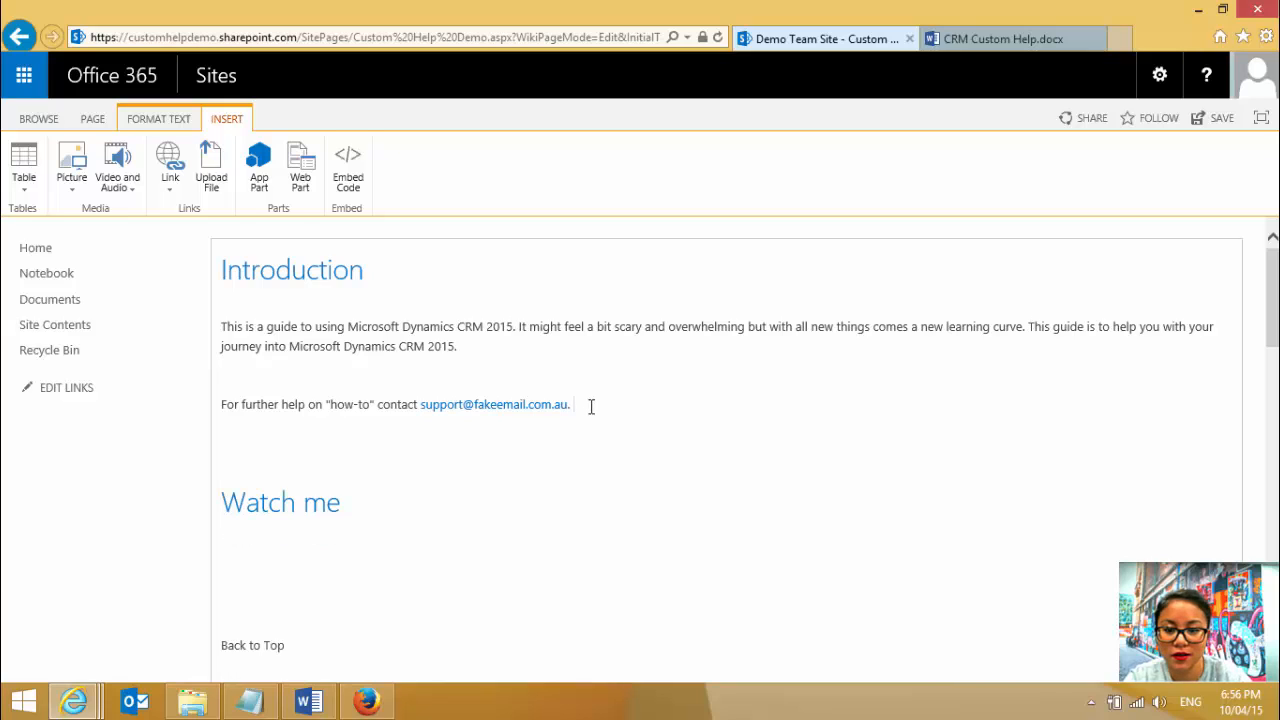
pyautogui.click(465, 364)
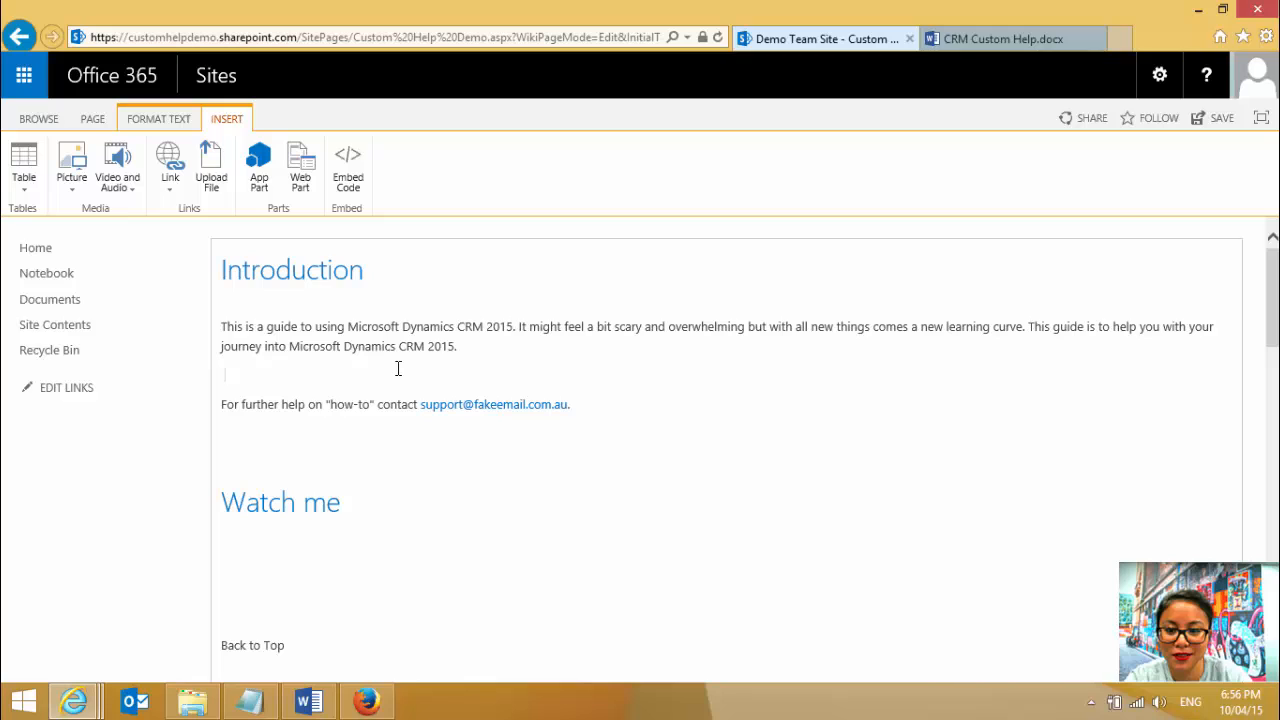
# - Place the cursor on the empty line below the Watch me heading and review the available video and audio sources
pyautogui.click(266, 539)
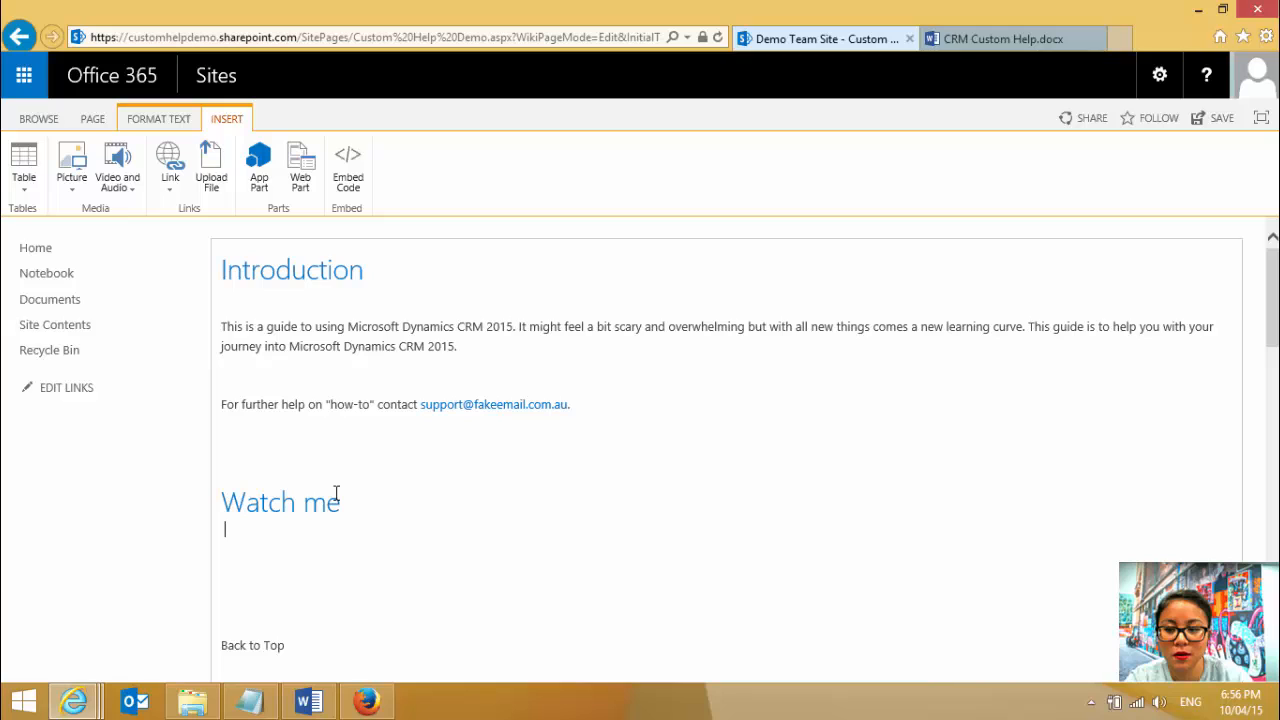
pyautogui.click(120, 190)
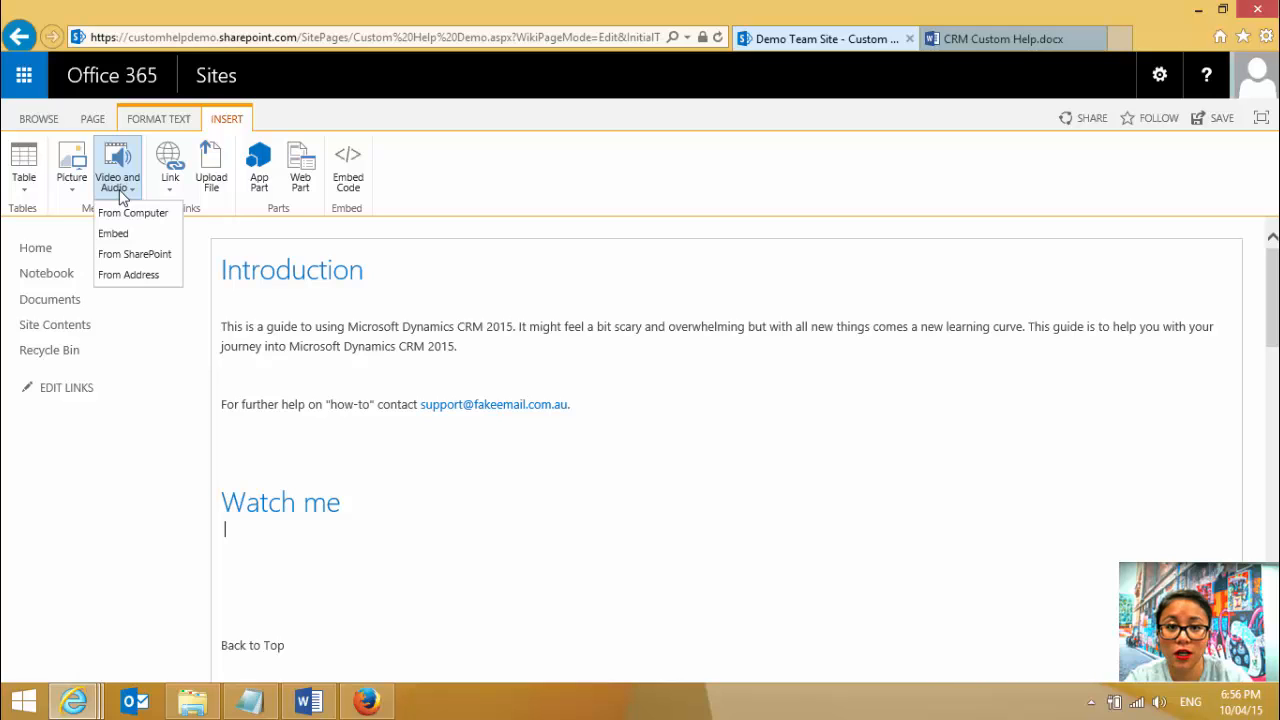
pyautogui.click(425, 590)
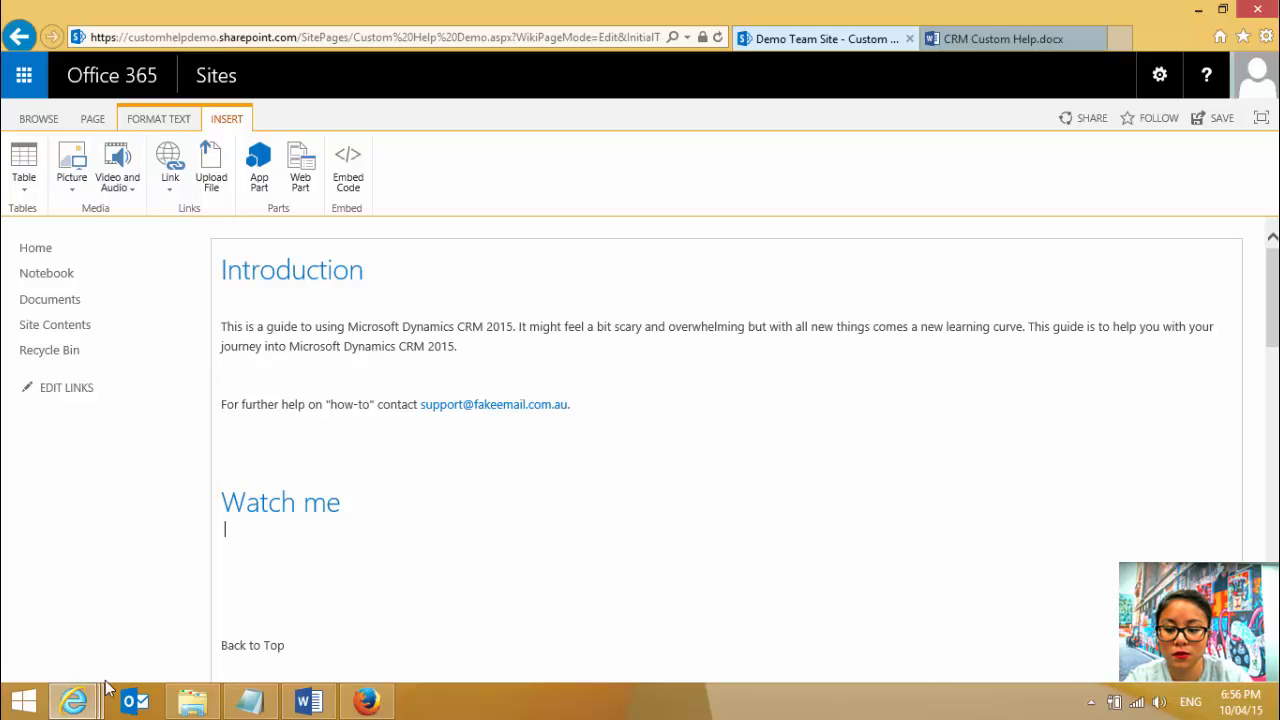
# - Switch to the YouTube page of "Get started with Microsoft Dynamics CRM" and look over it and the Videos & eBooks page
pyautogui.click(62, 710)
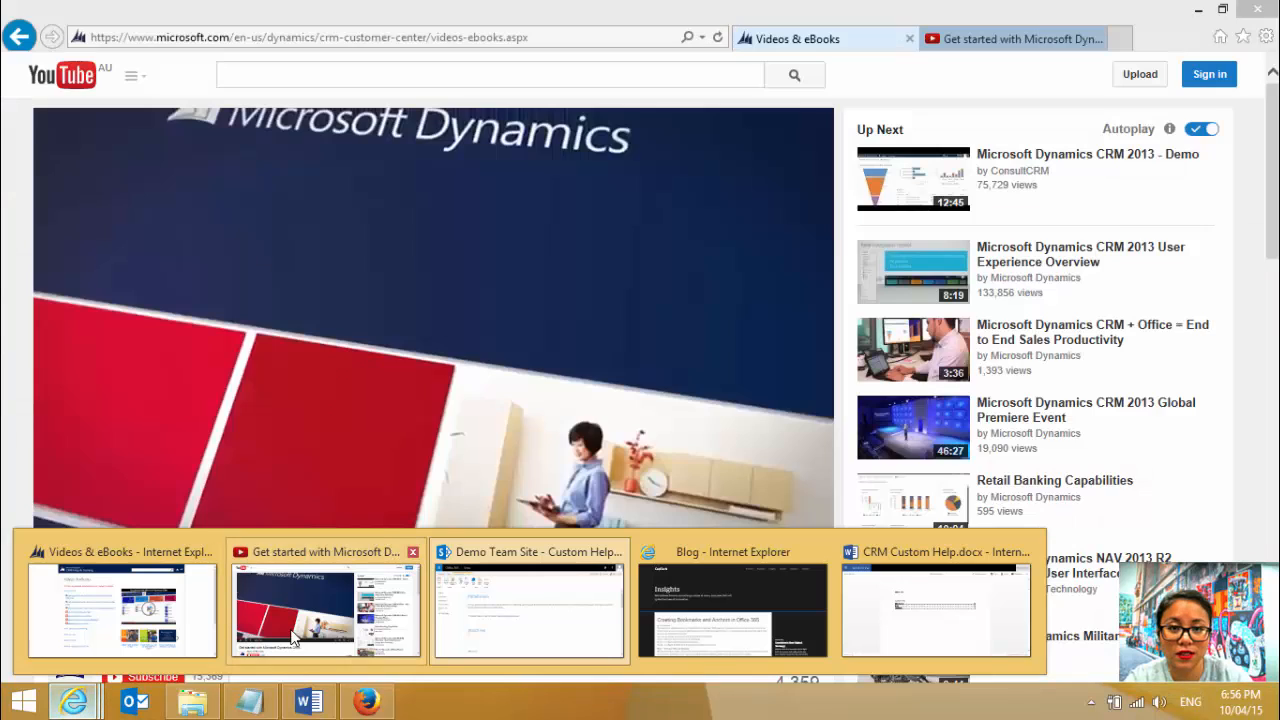
pyautogui.click(295, 638)
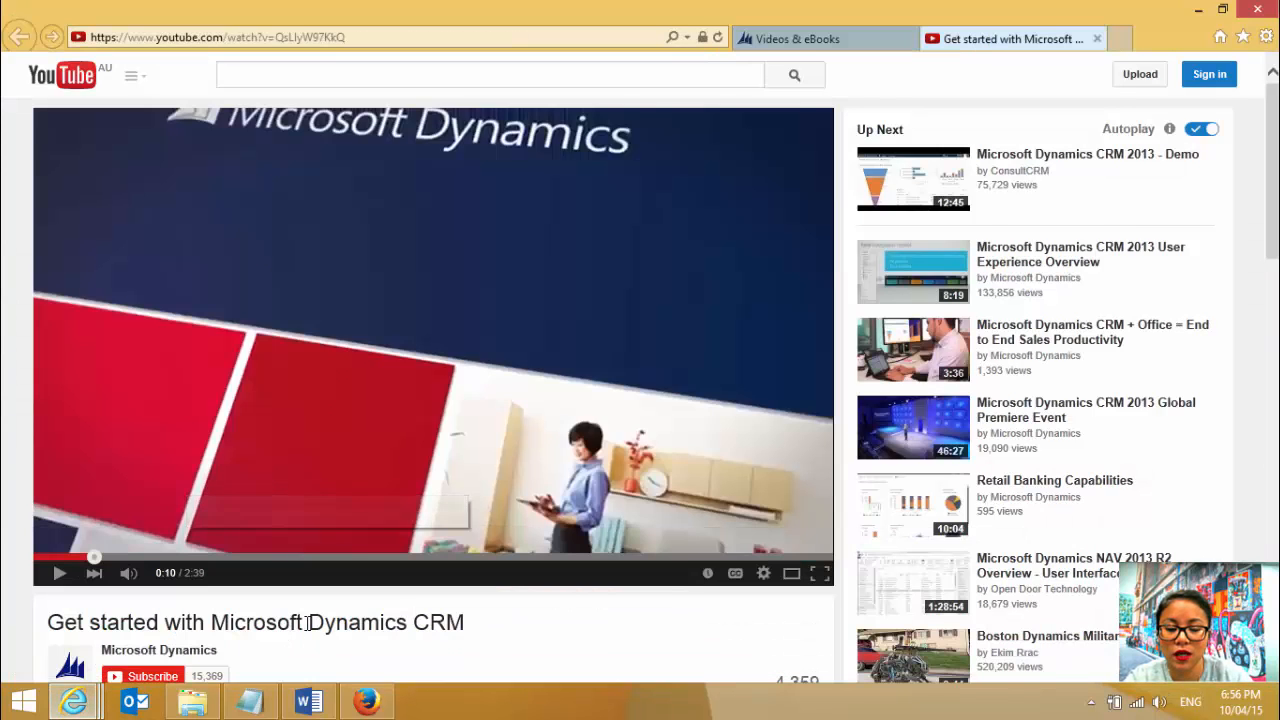
pyautogui.scroll(-3, 1250, 303)
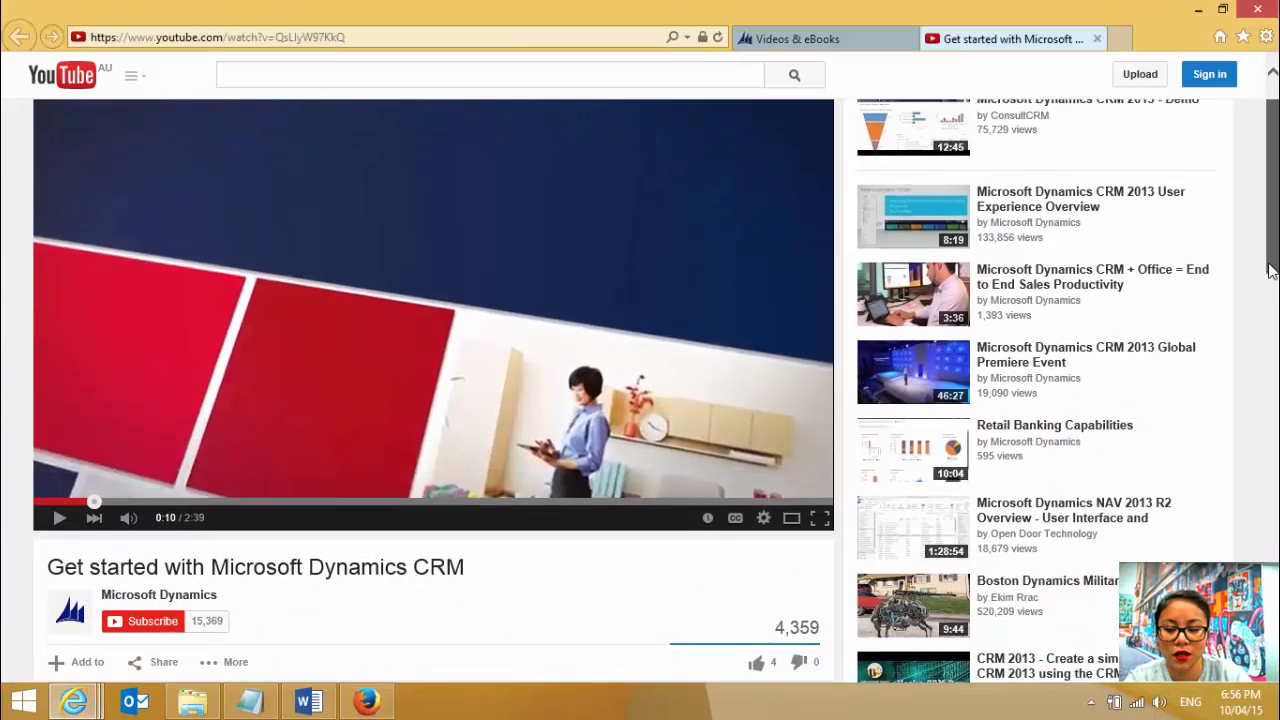
pyautogui.scroll(-2, 1252, 318)
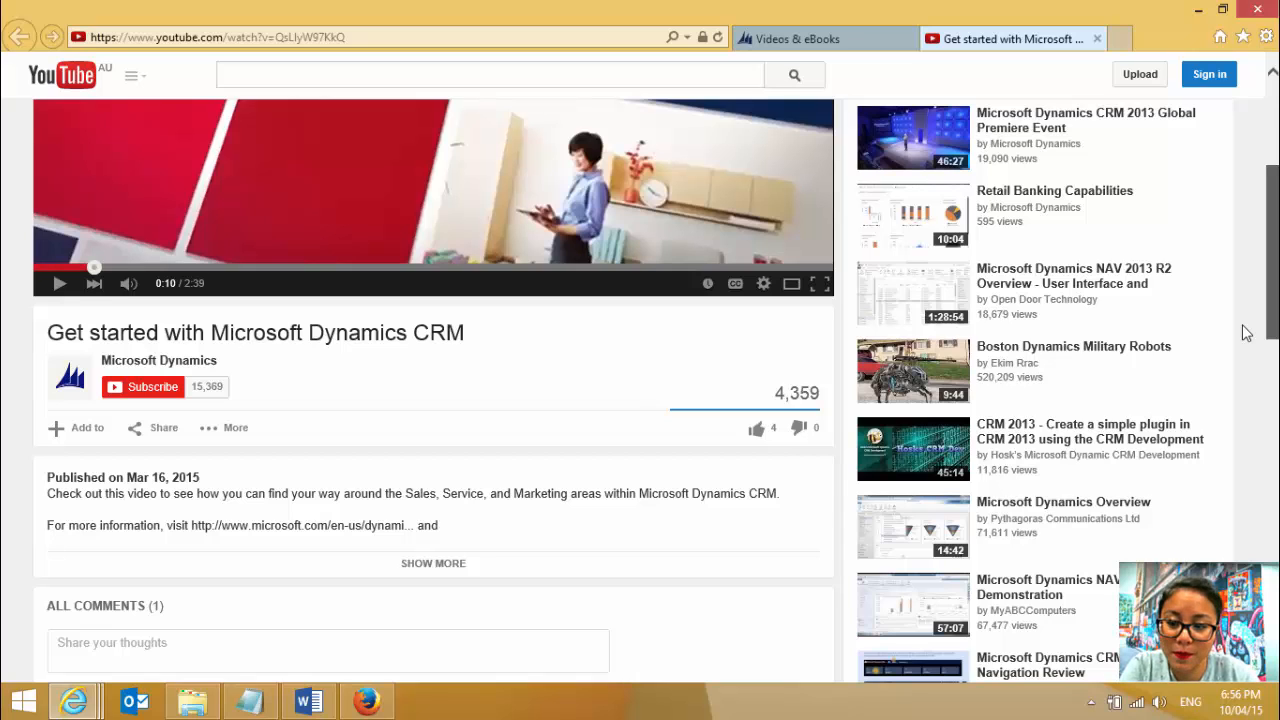
pyautogui.scroll(-1, 1246, 333)
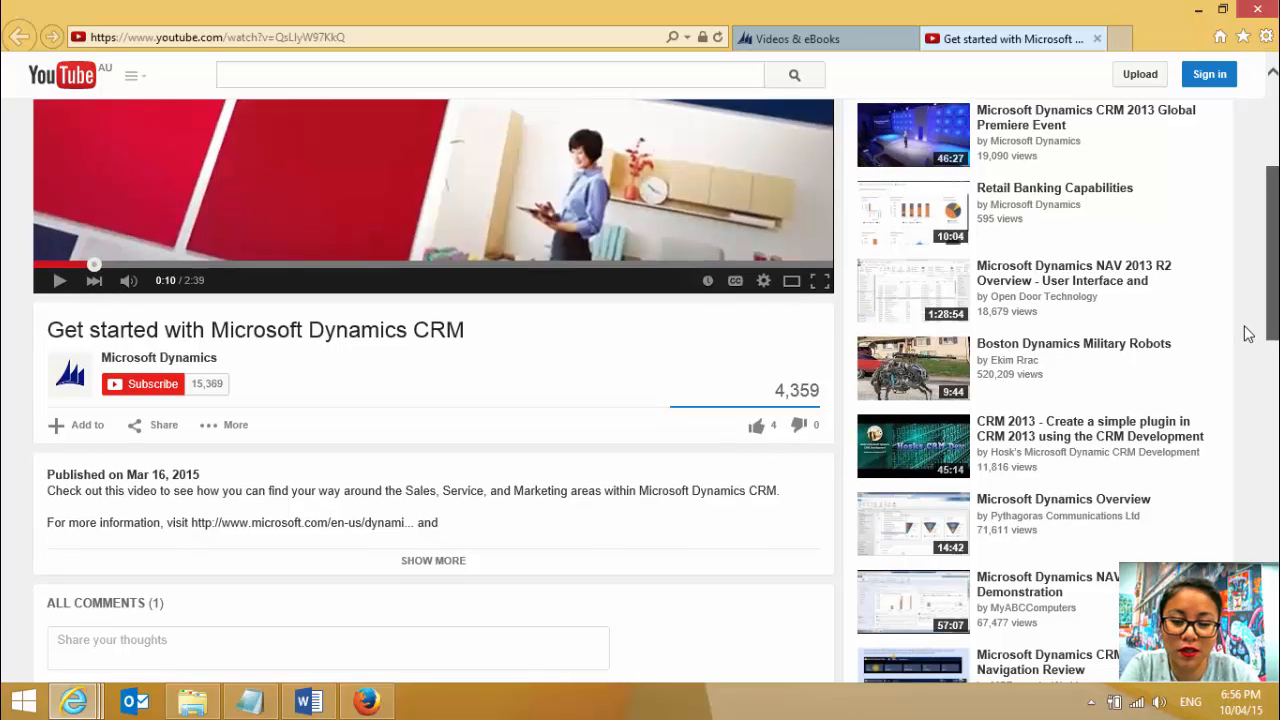
pyautogui.scroll(3, 1246, 333)
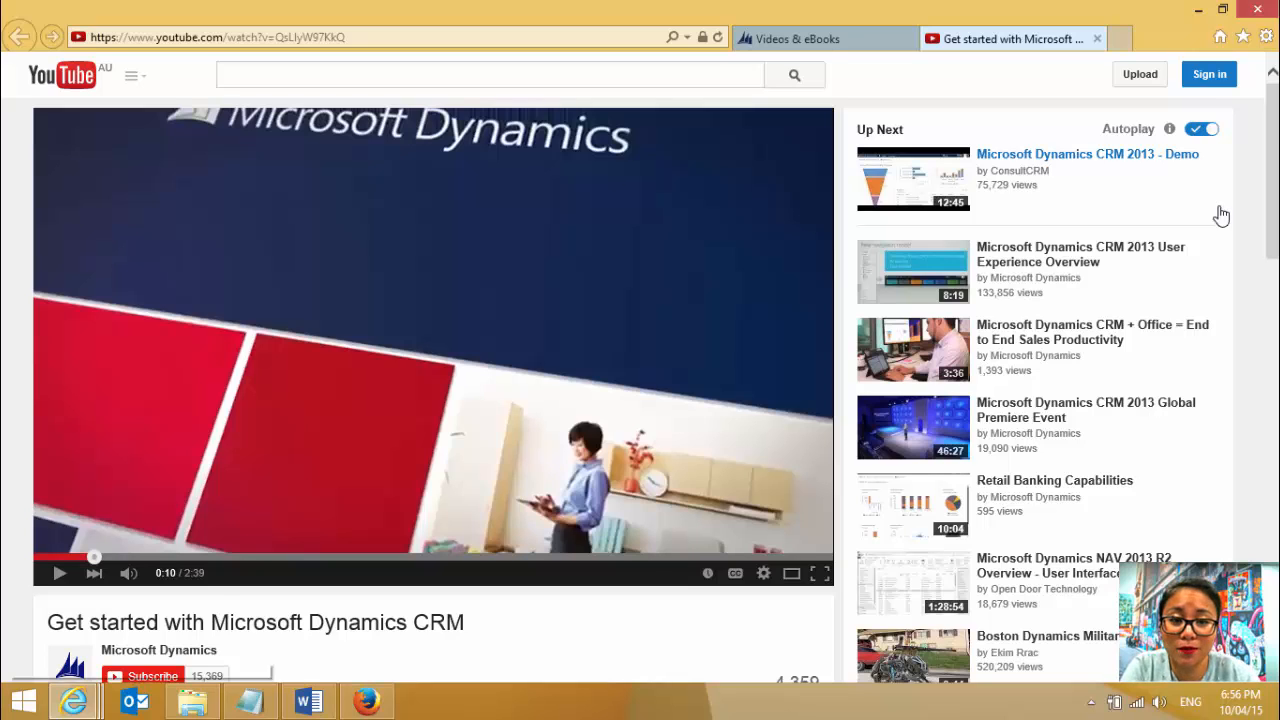
pyautogui.click(818, 41)
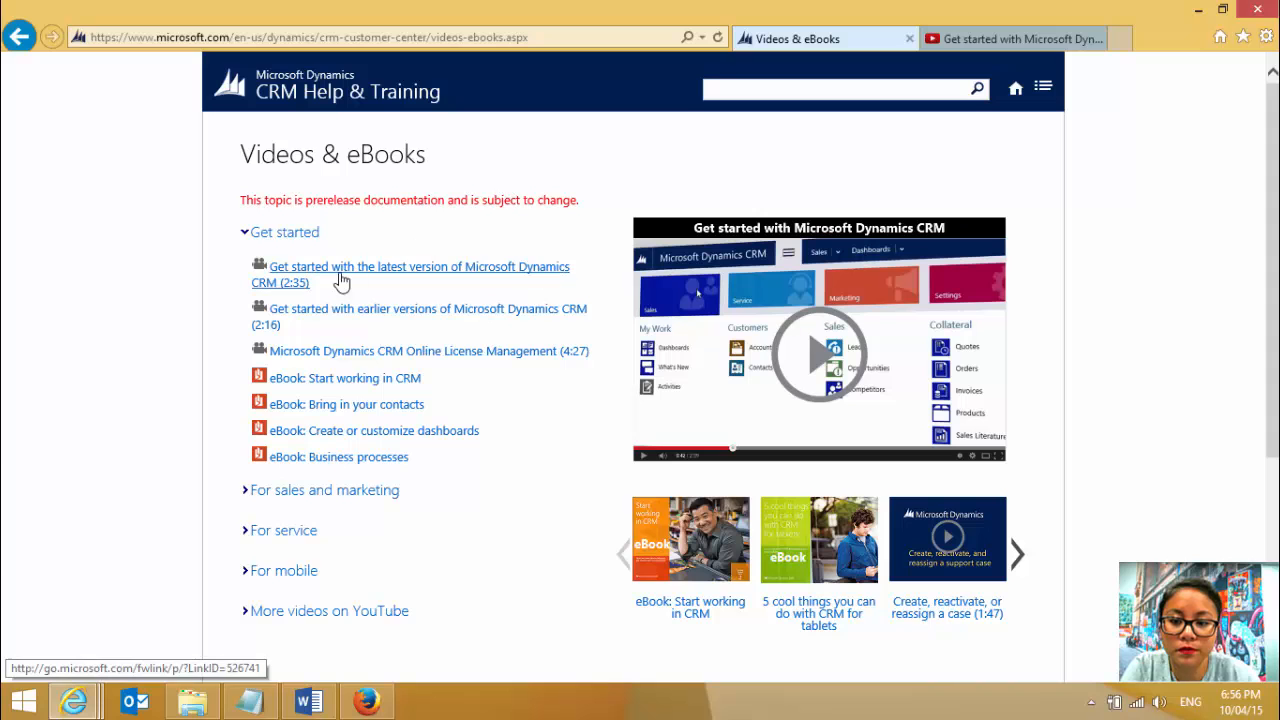
pyautogui.click(1022, 40)
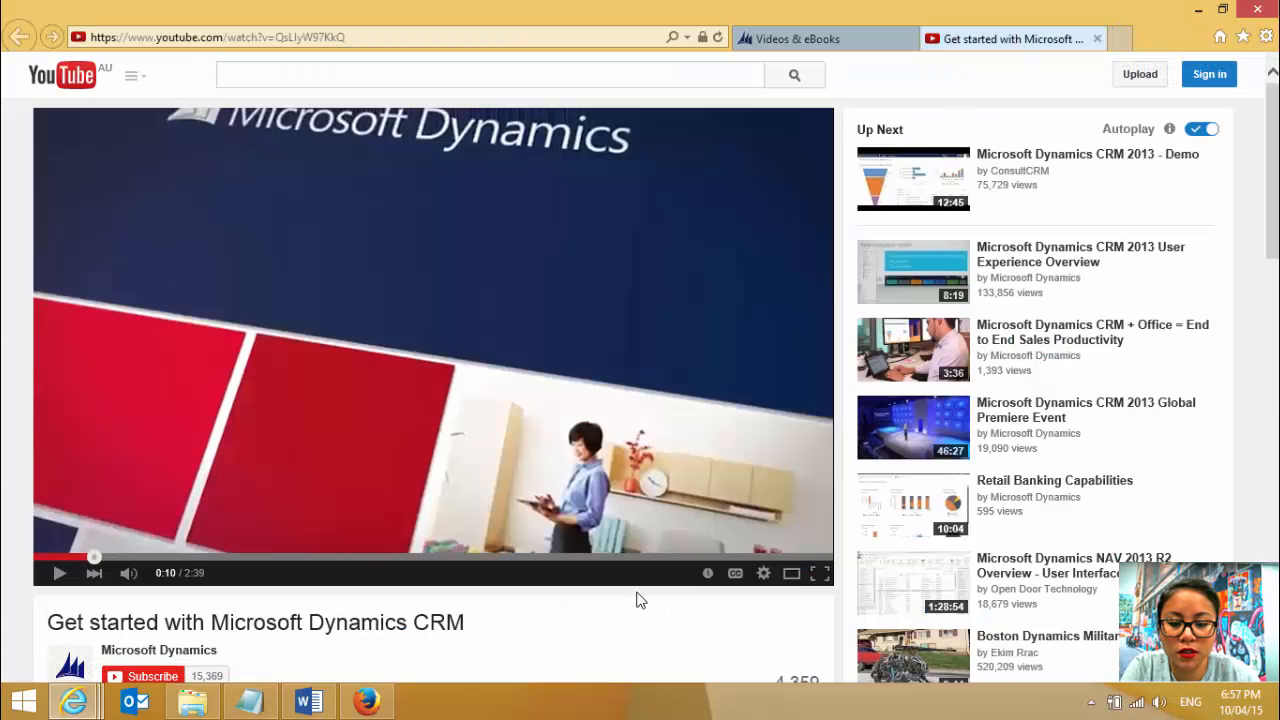
# - Display the YouTube video's embed code from its sharing options and copy the complete iframe code
pyautogui.scroll(-2, 640, 600)
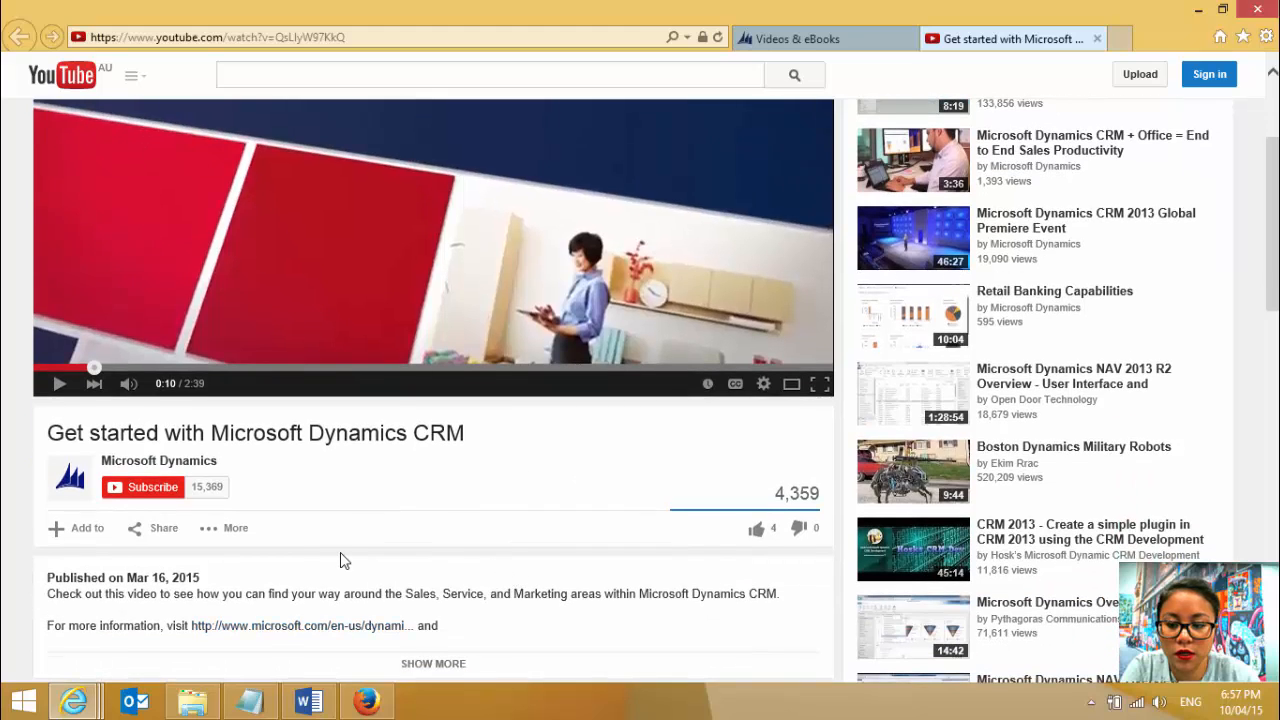
pyautogui.scroll(-2, 340, 560)
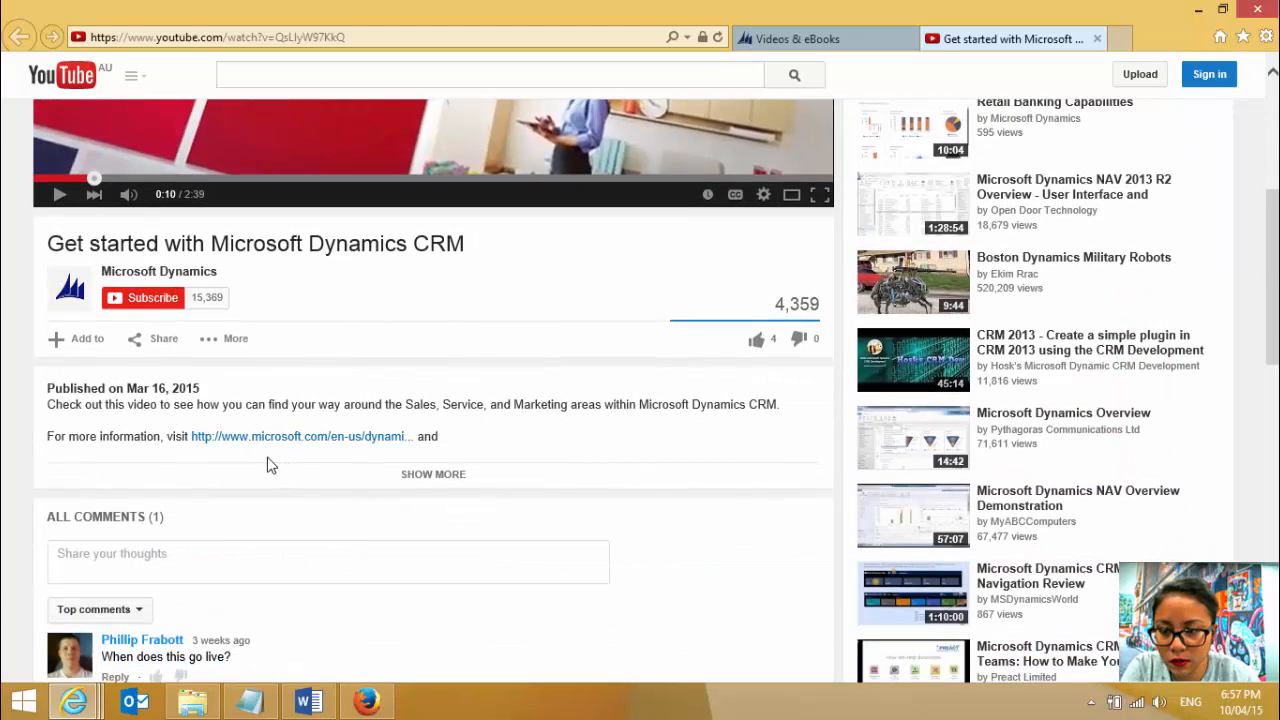
pyautogui.click(163, 339)
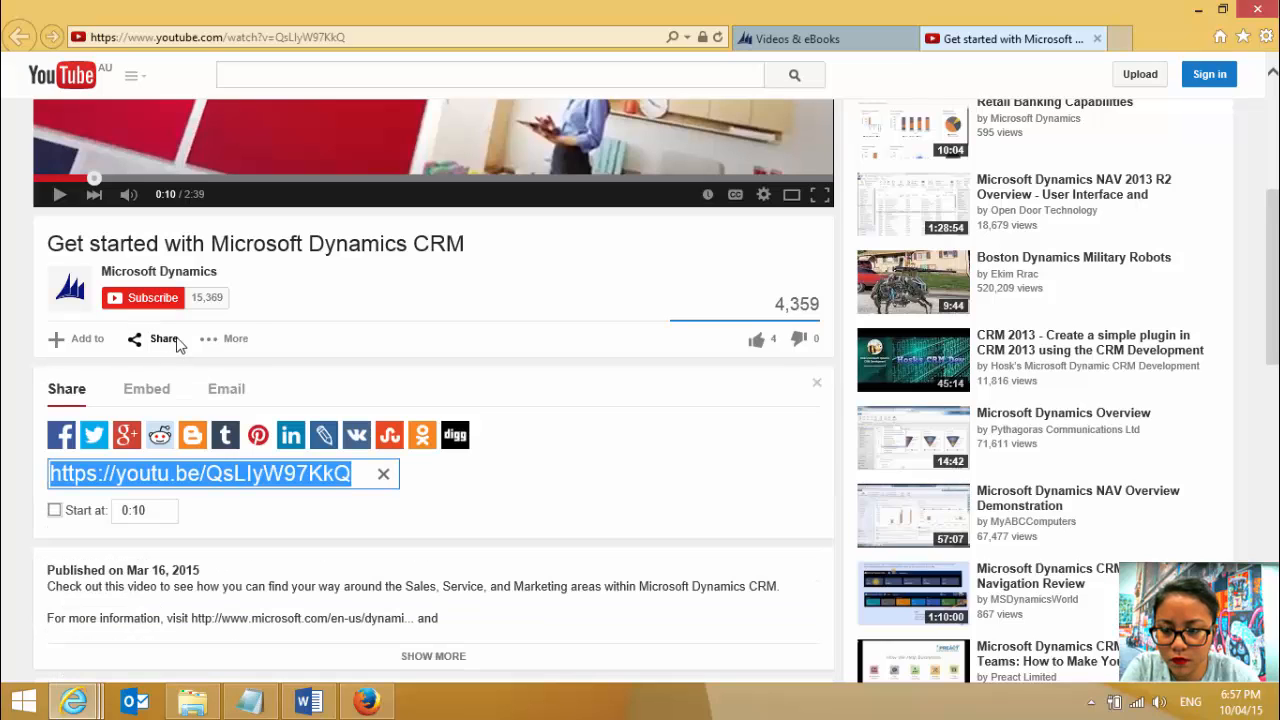
pyautogui.click(236, 340)
pyautogui.click(573, 384)
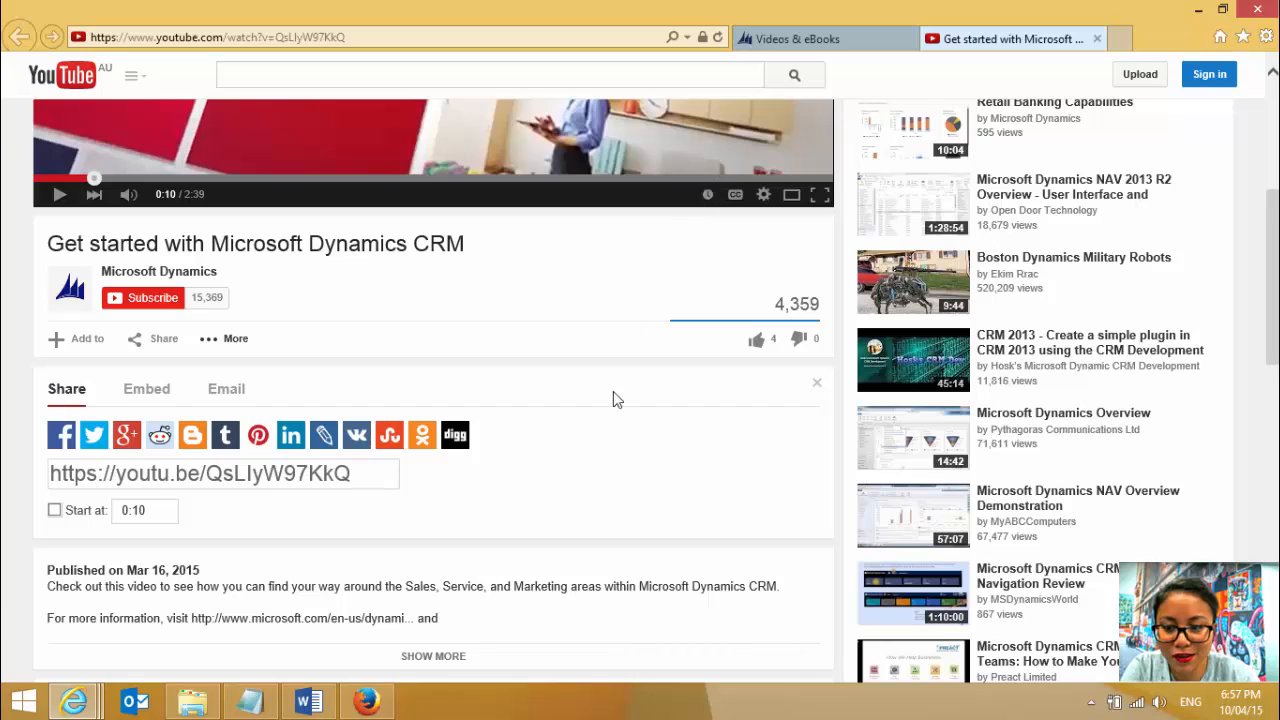
pyautogui.click(157, 400)
pyautogui.hotkey('ctrl', 'c')
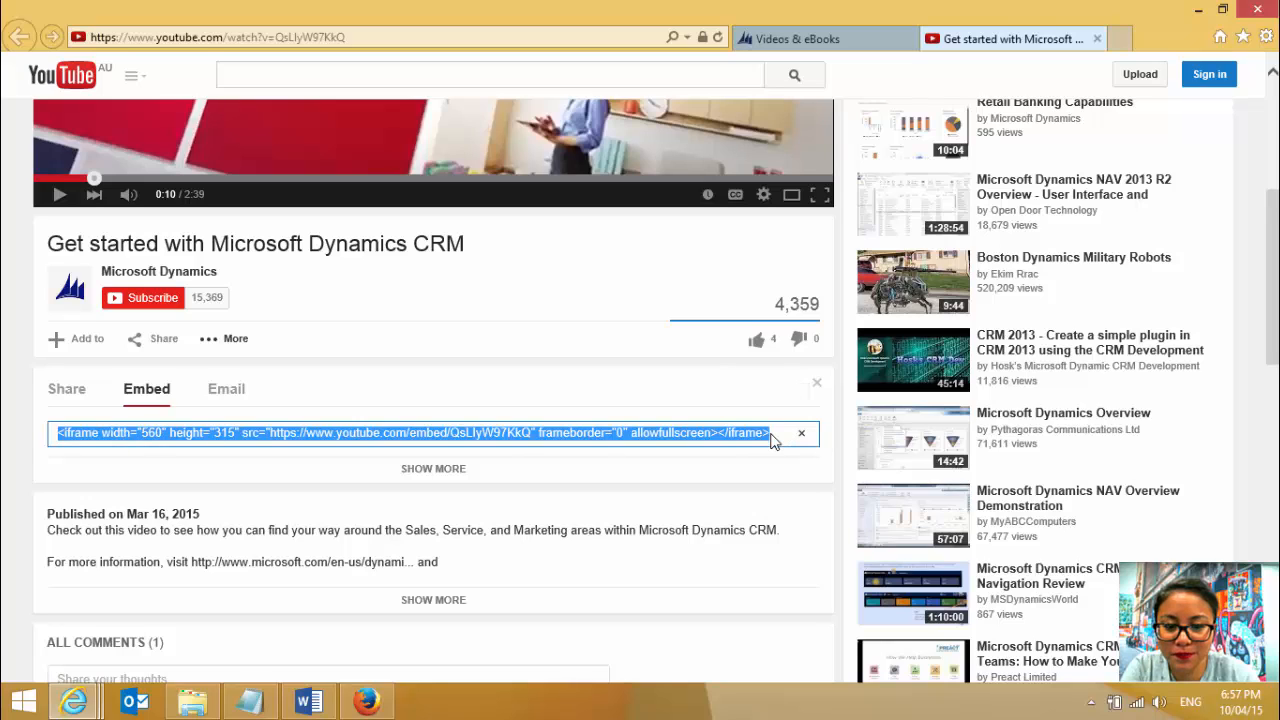
pyautogui.moveTo(775, 433); pyautogui.dragTo(41, 418)
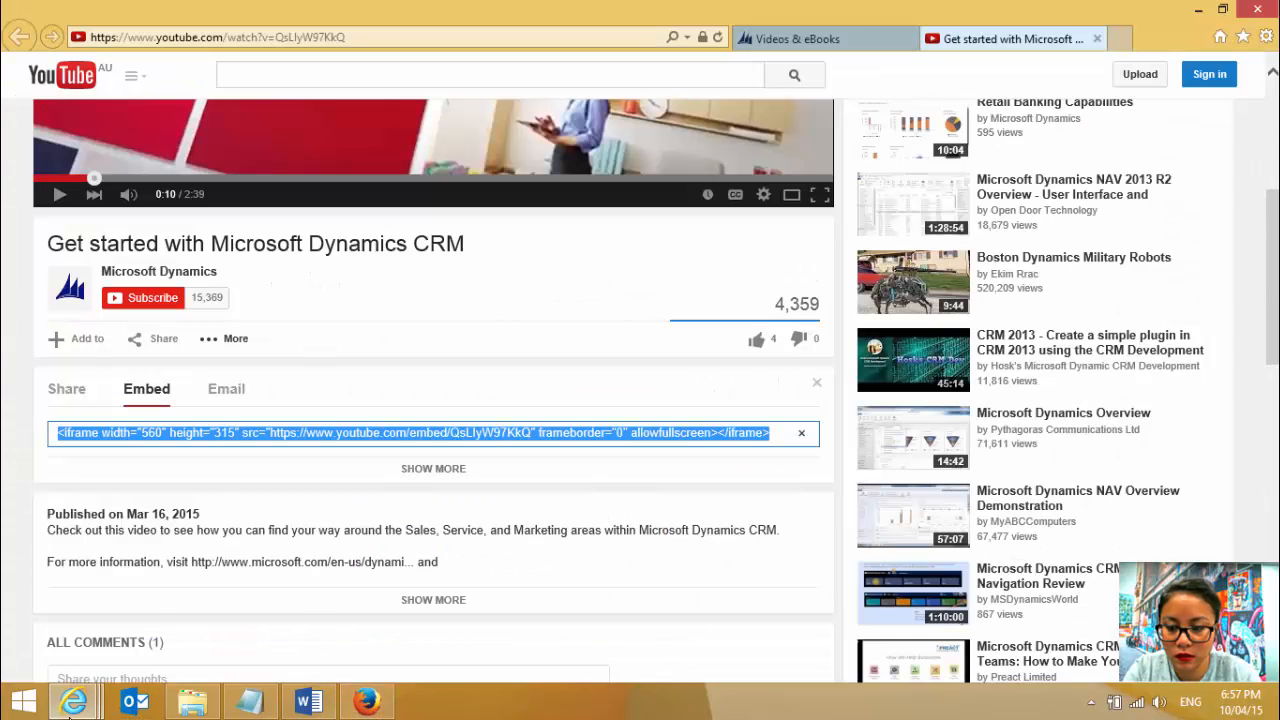
# - Return to the Custom Help Demo wiki page and embed the copied YouTube iframe code below the Watch me heading
pyautogui.click(73, 702)
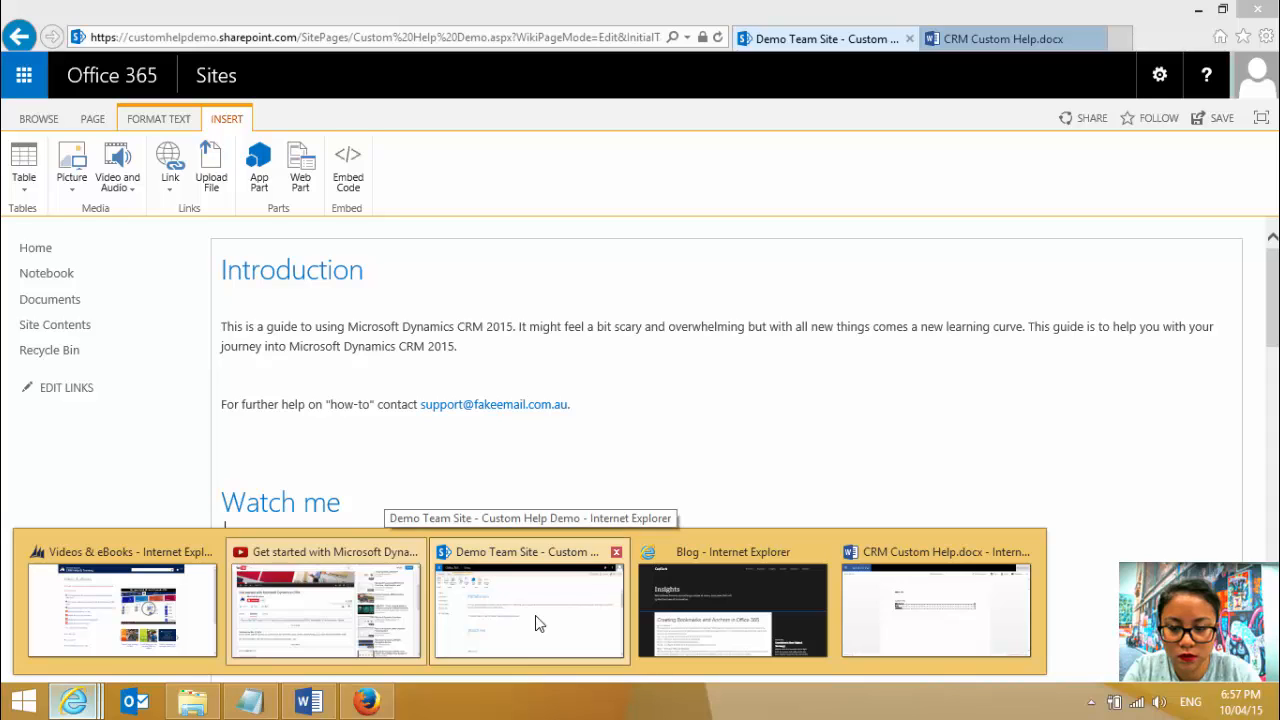
pyautogui.click(534, 620)
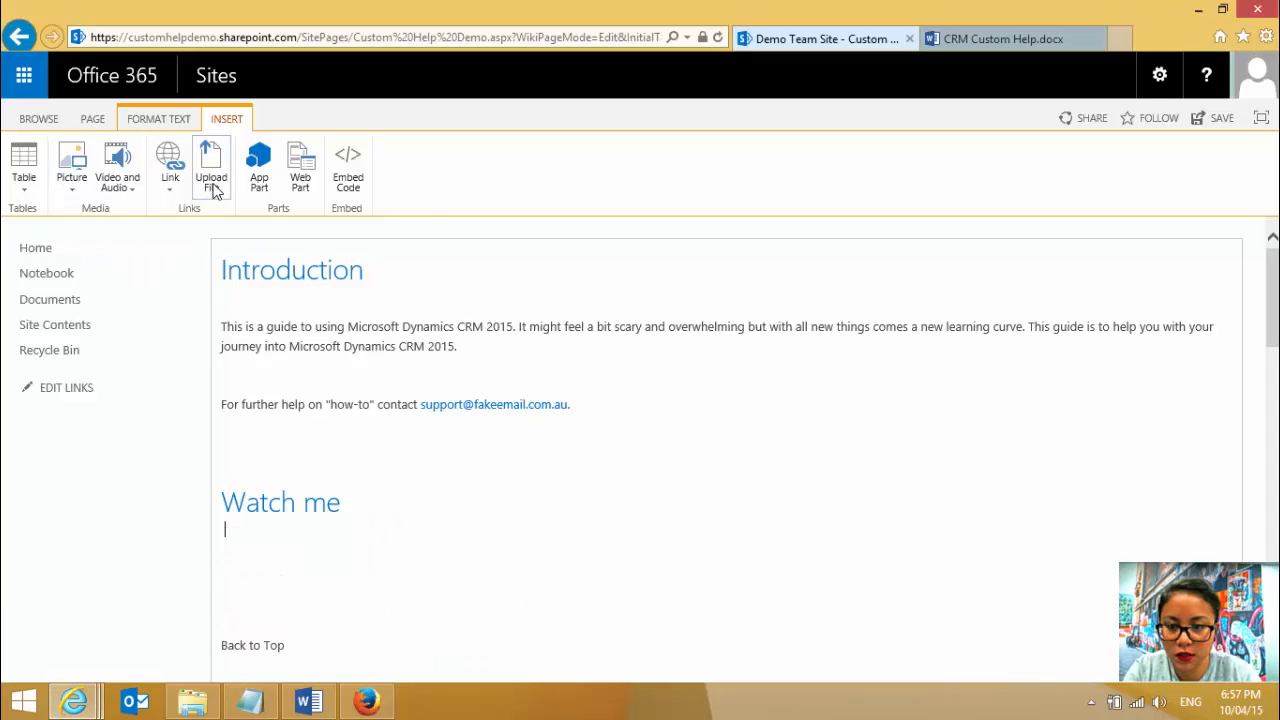
pyautogui.click(357, 188)
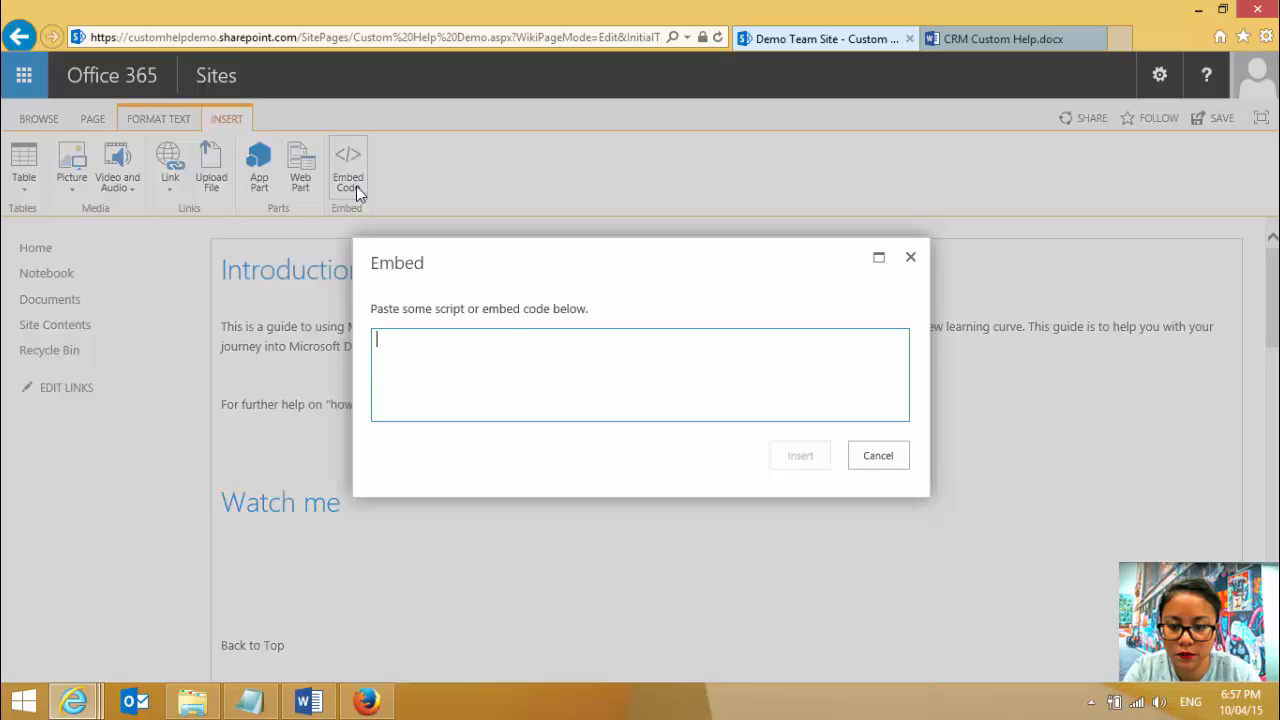
pyautogui.hotkey('ctrl', 'v')
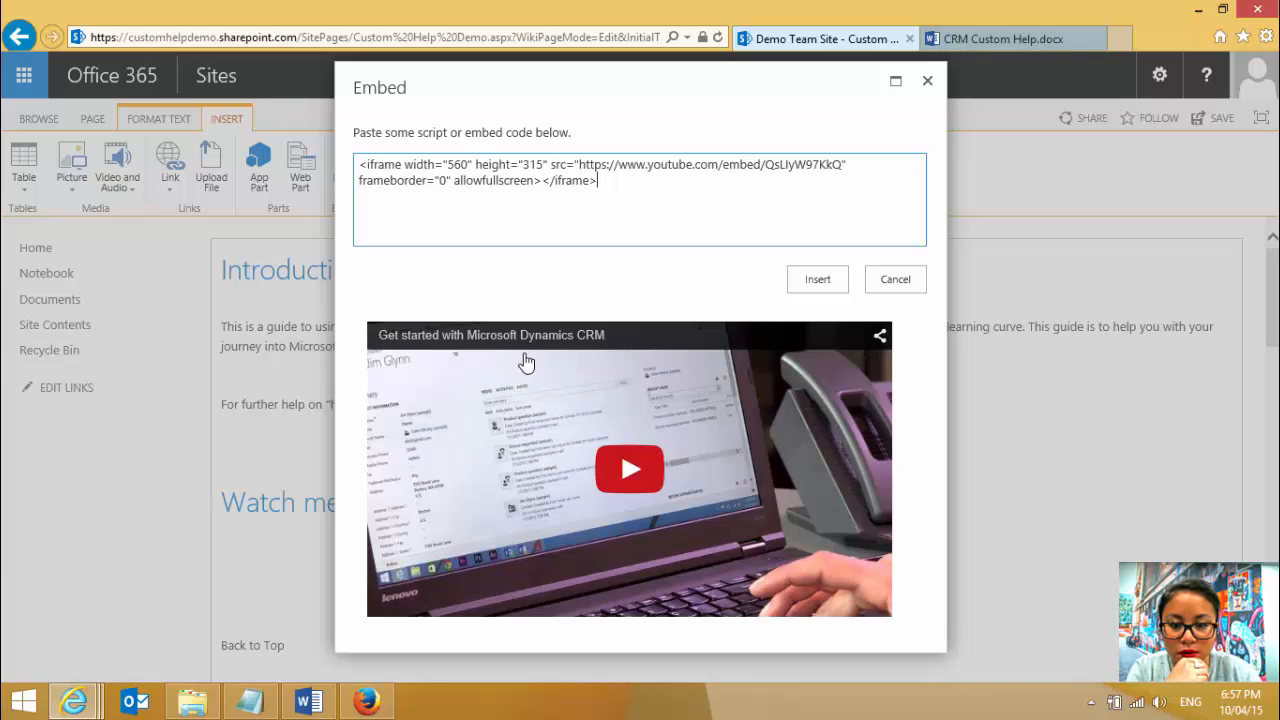
pyautogui.click(834, 286)
# - Delete the blank line between the Watch me heading and the embedded video snippet
pyautogui.scroll(-3, 794, 526)
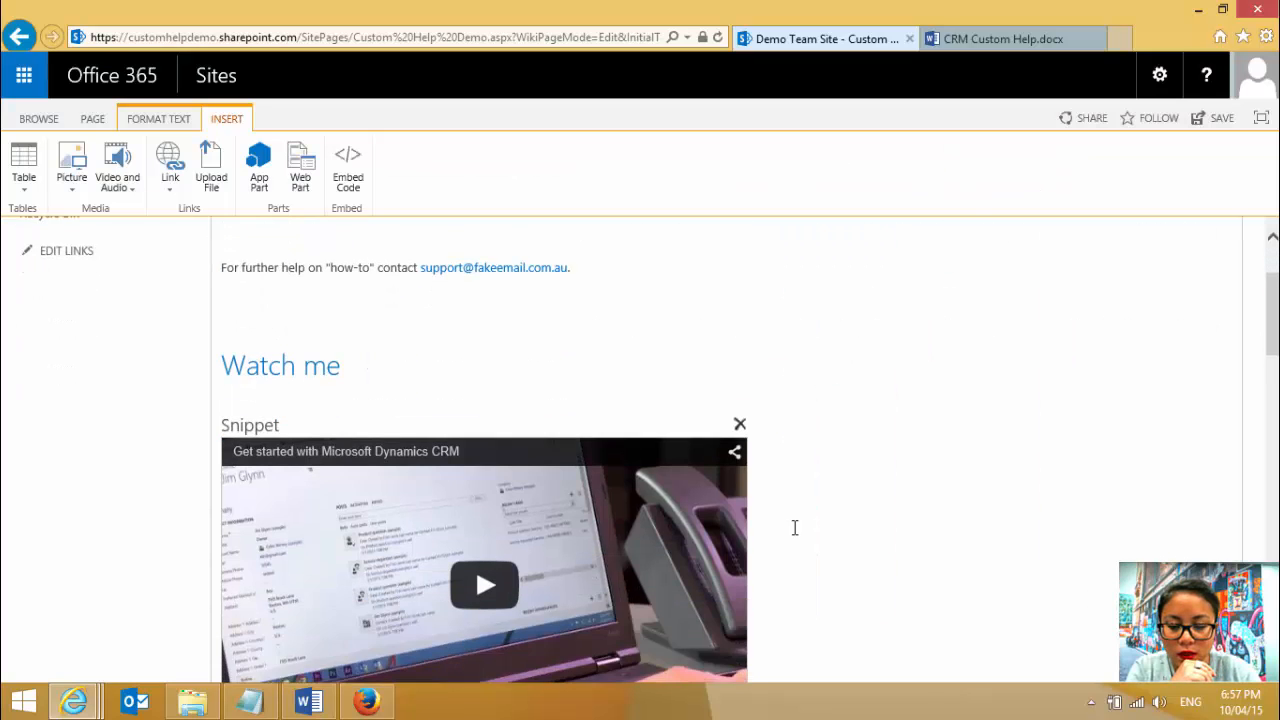
pyautogui.click(277, 249)
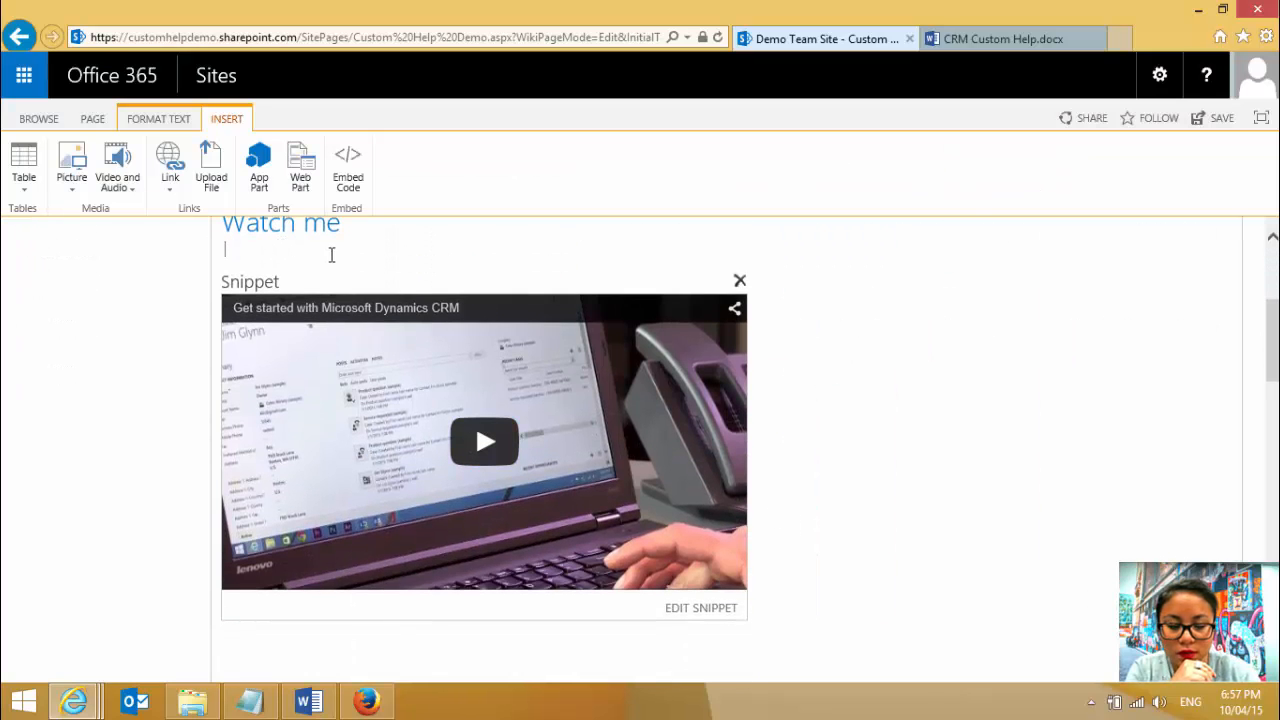
pyautogui.press('Delete')
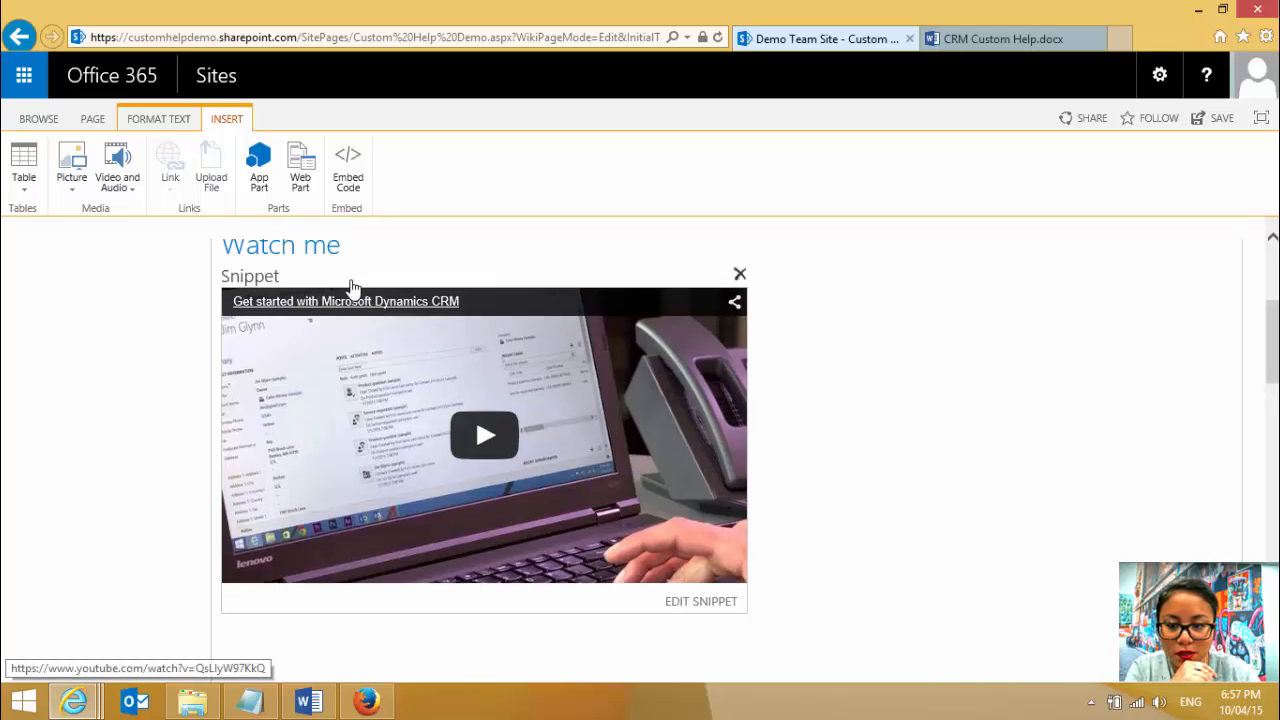
pyautogui.scroll(1, 300, 300)
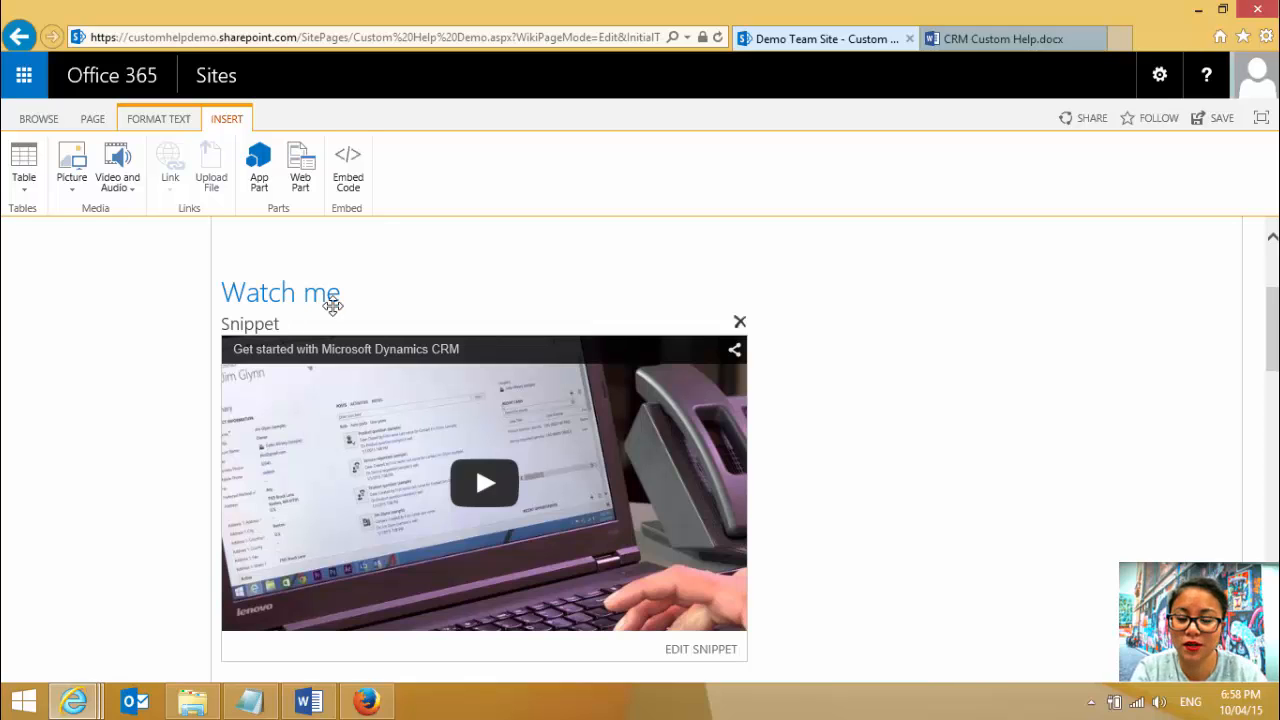
pyautogui.click(884, 400)
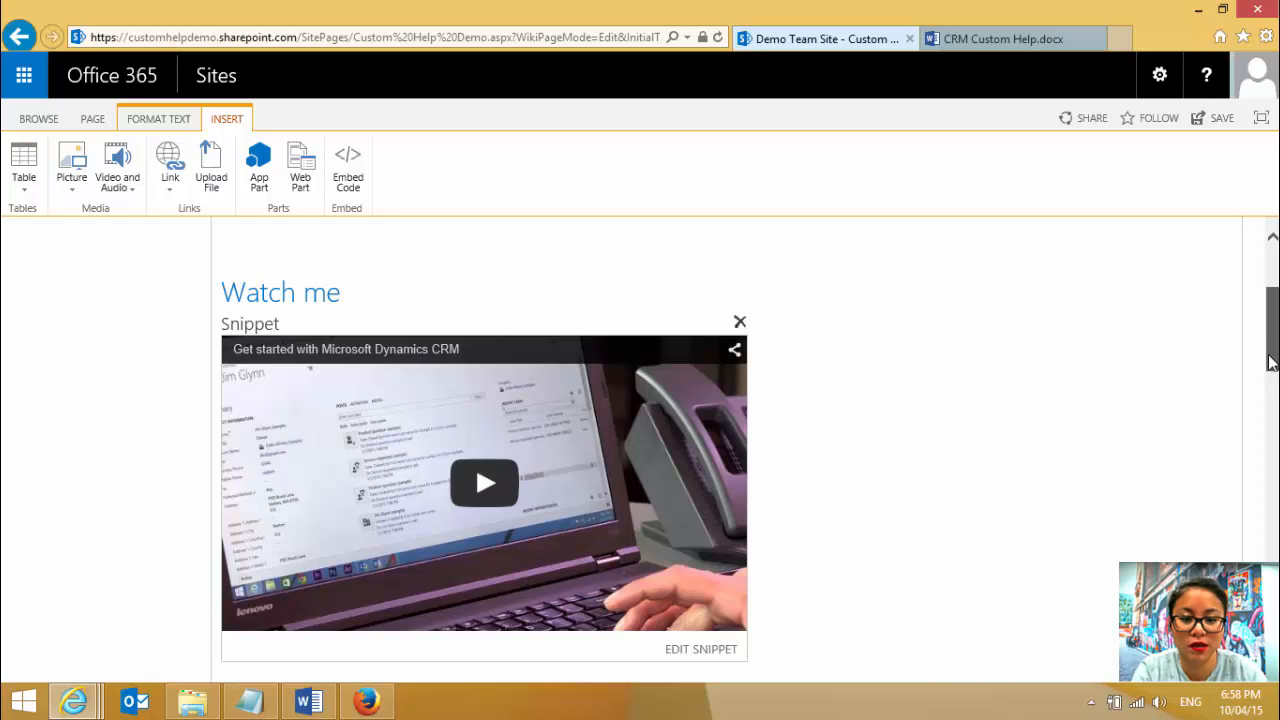
# - Remove one of the blank lines above the Watch me heading, after the support contact line
pyautogui.moveTo(1275, 358); pyautogui.dragTo(1248, 382)
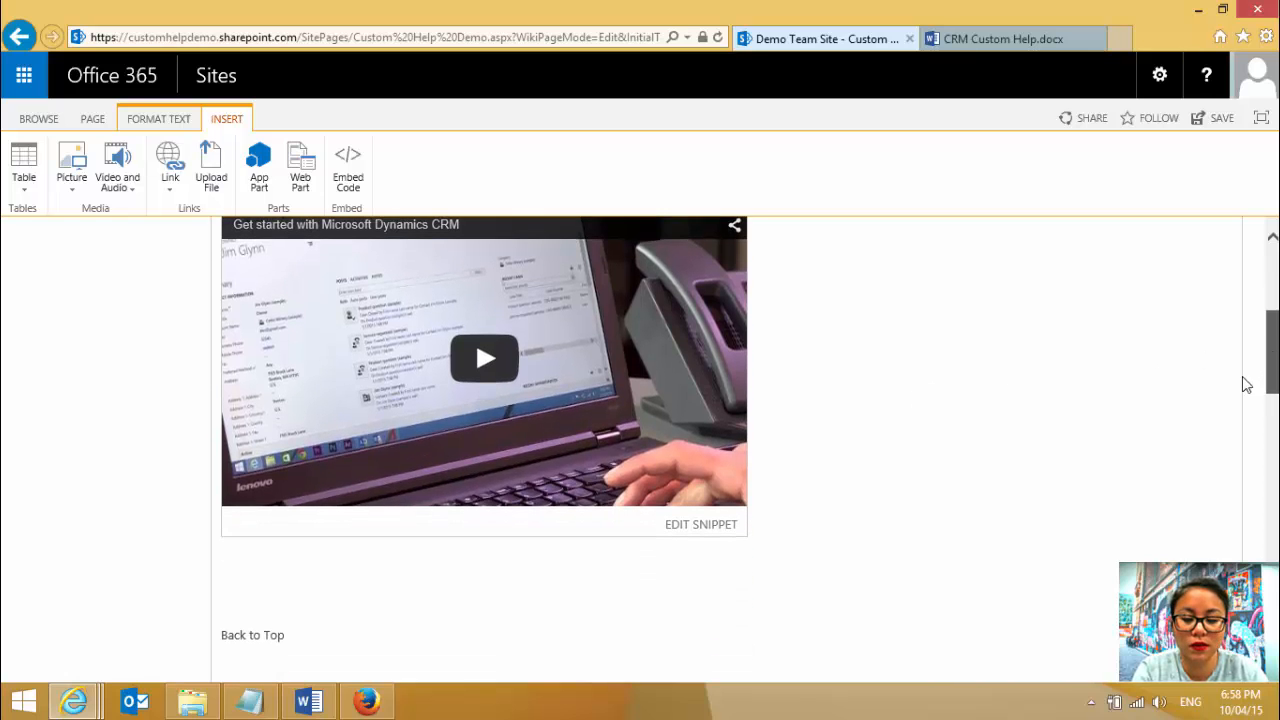
pyautogui.scroll(-1, 1234, 380)
pyautogui.scroll(2, 1234, 370)
pyautogui.scroll(3, 1235, 348)
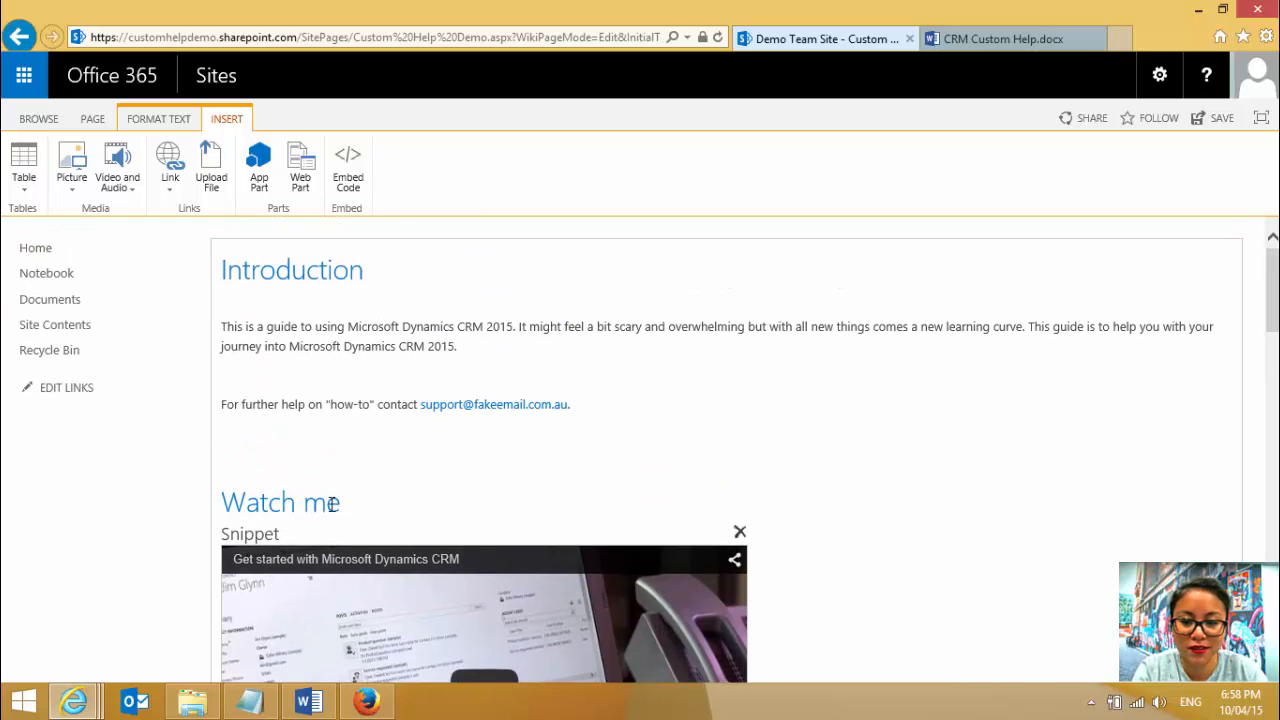
pyautogui.click(317, 474)
pyautogui.press('Delete')
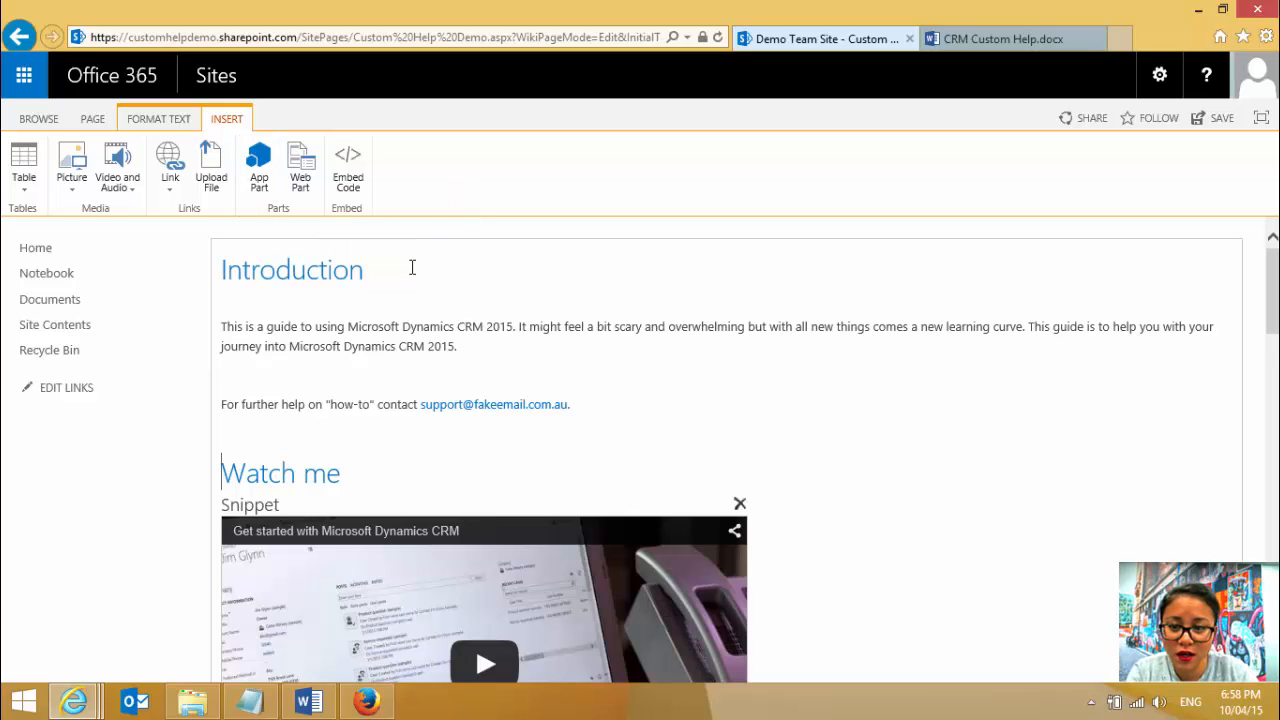
# - Switch to the blog article "Creating Bookmarks and Anchors in Office 365" and examine the HTML for section bookmarks and table of contents links
pyautogui.click(411, 267)
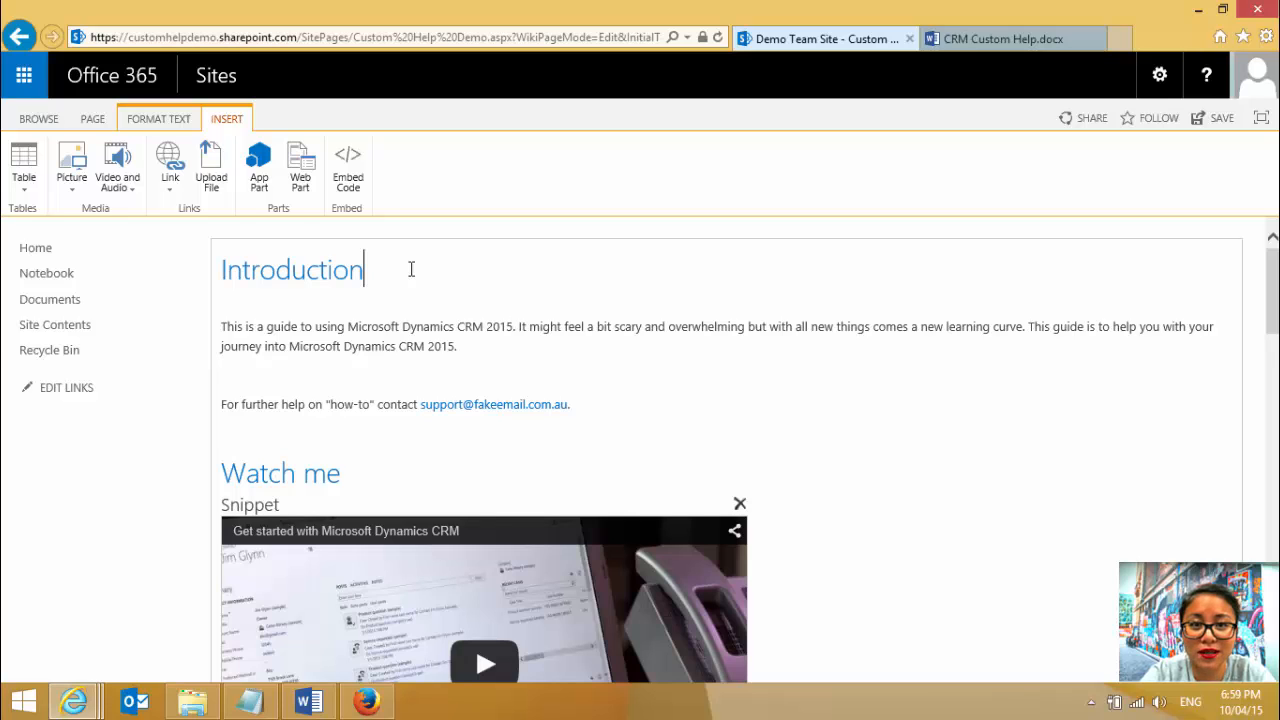
pyautogui.click(84, 704)
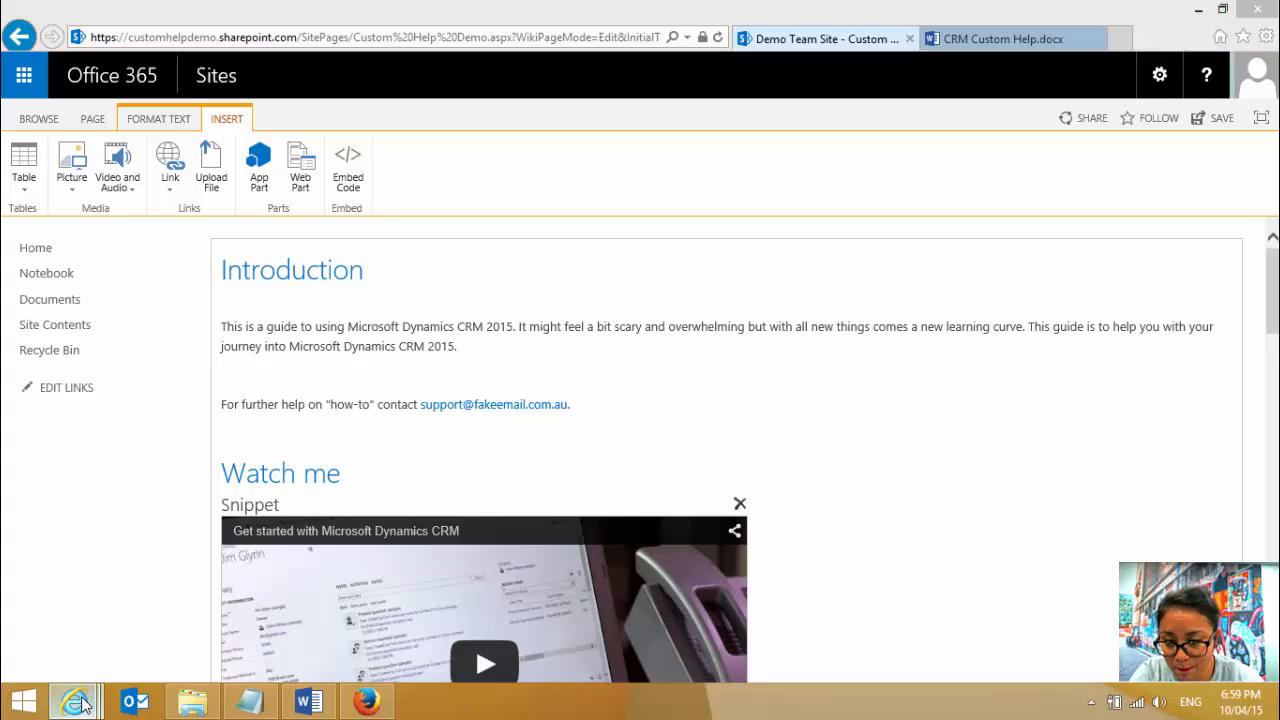
pyautogui.click(720, 591)
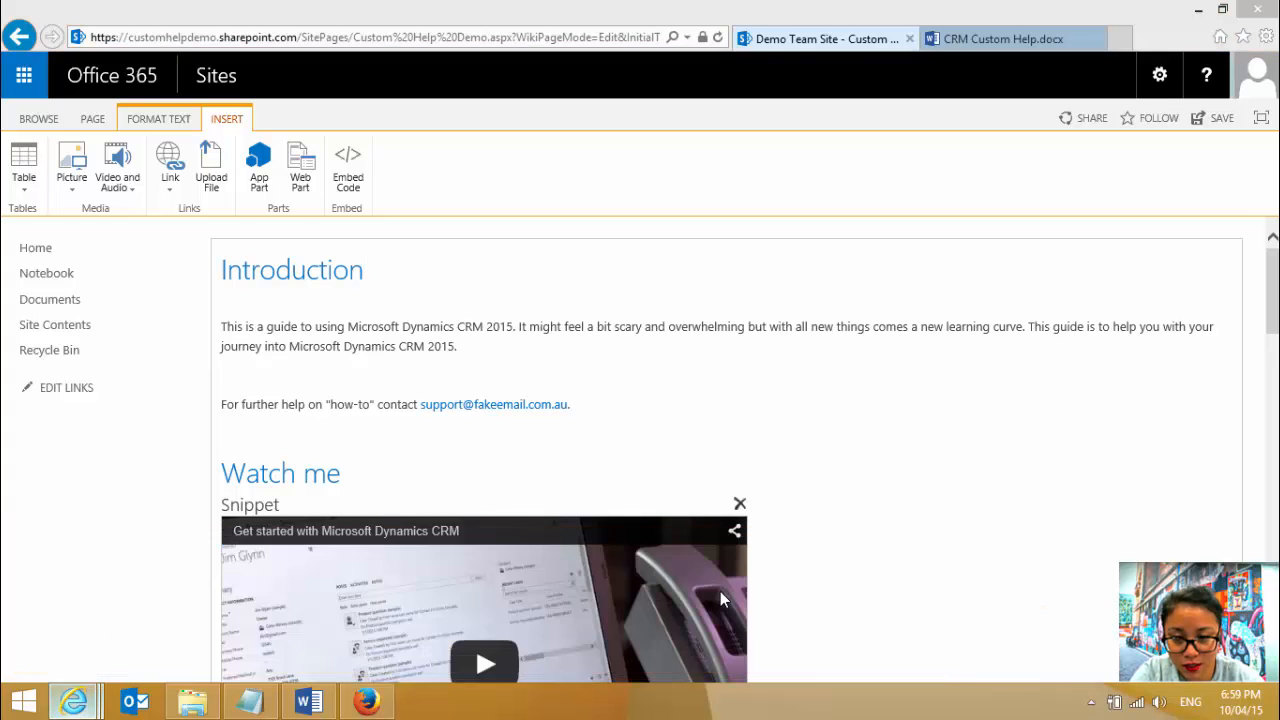
pyautogui.scroll(-3, 675, 443)
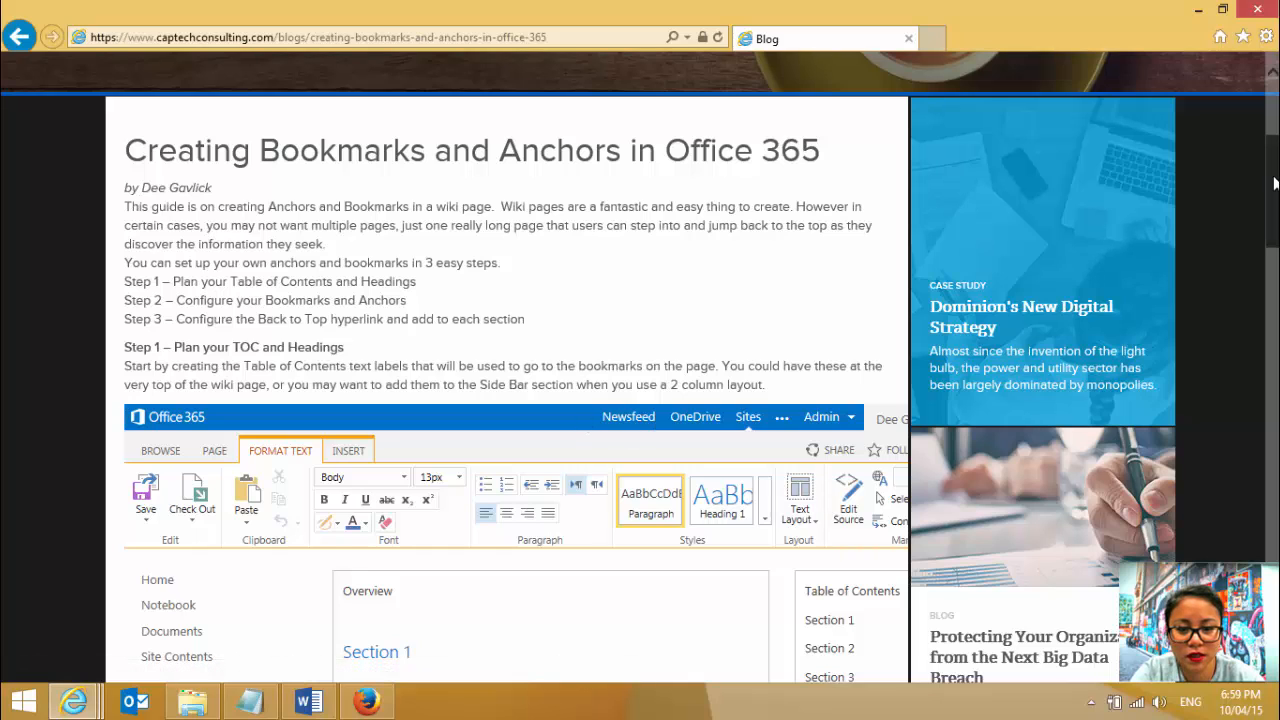
pyautogui.moveTo(1276, 184); pyautogui.dragTo(1276, 183)
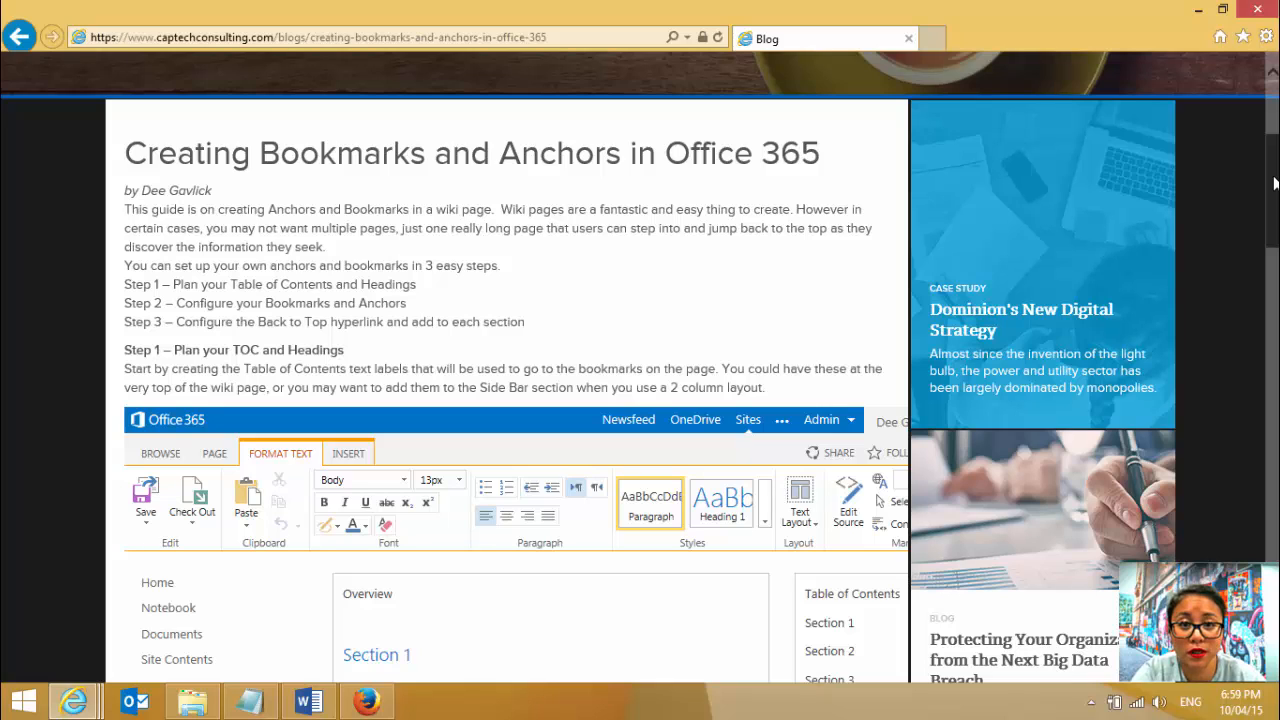
pyautogui.moveTo(1276, 182); pyautogui.dragTo(1240, 440)
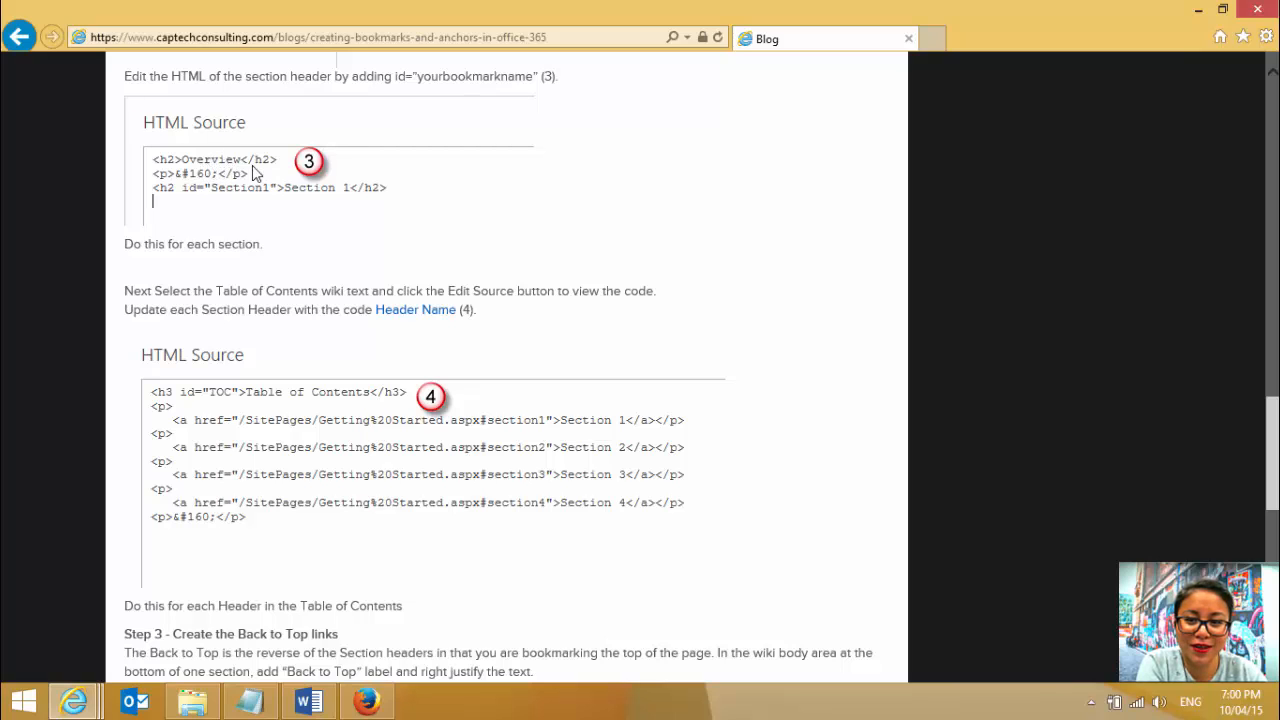
# - Return from the blog article to the Custom Help Demo wiki page and save it
pyautogui.click(1195, 12)
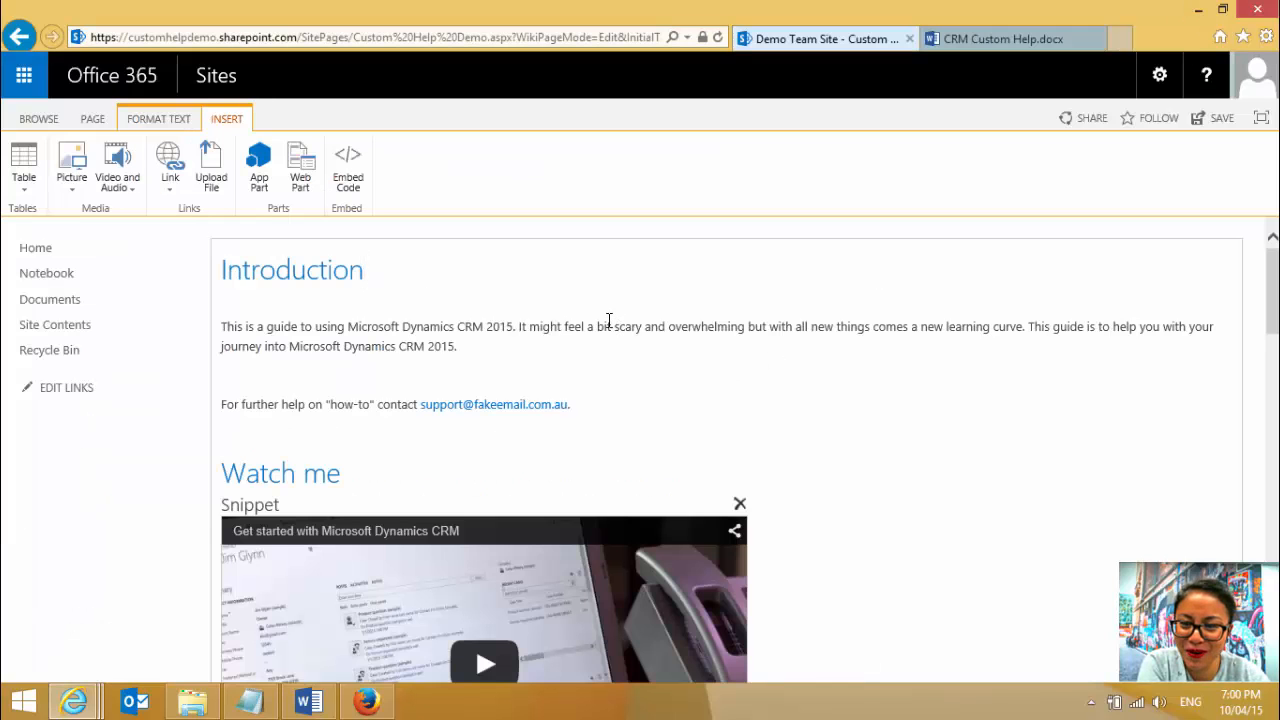
pyautogui.click(103, 121)
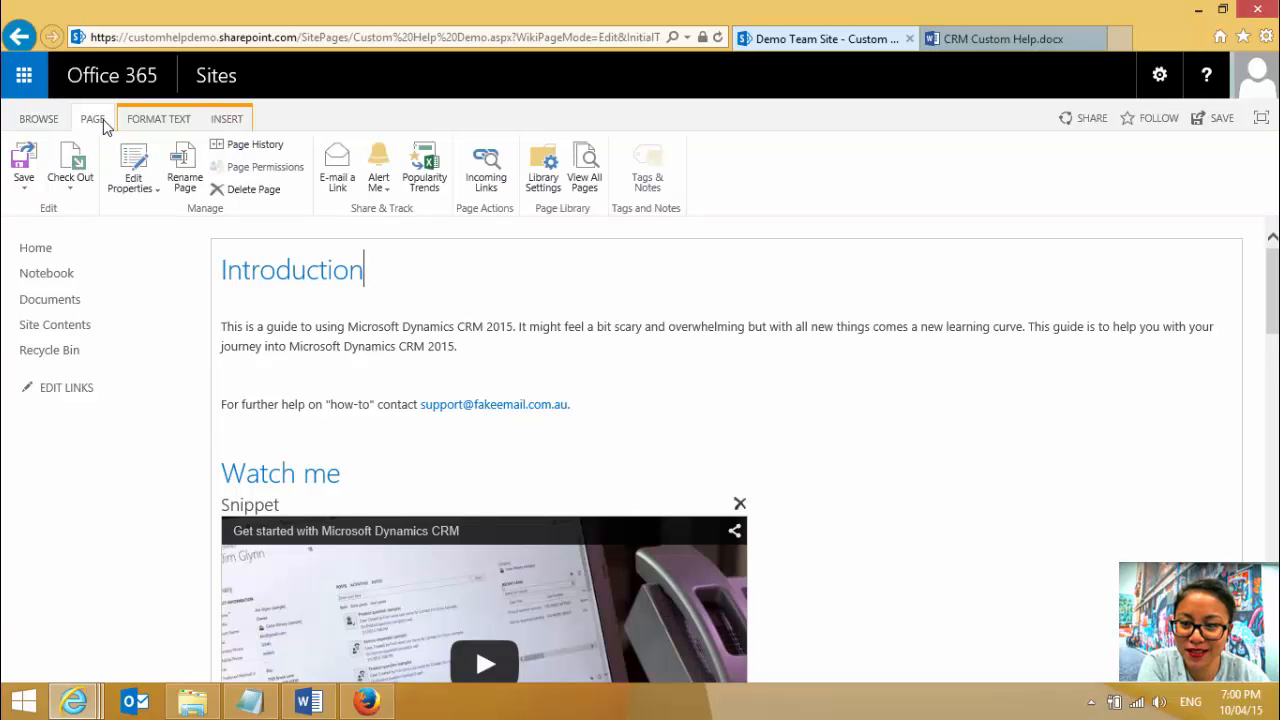
pyautogui.click(23, 172)
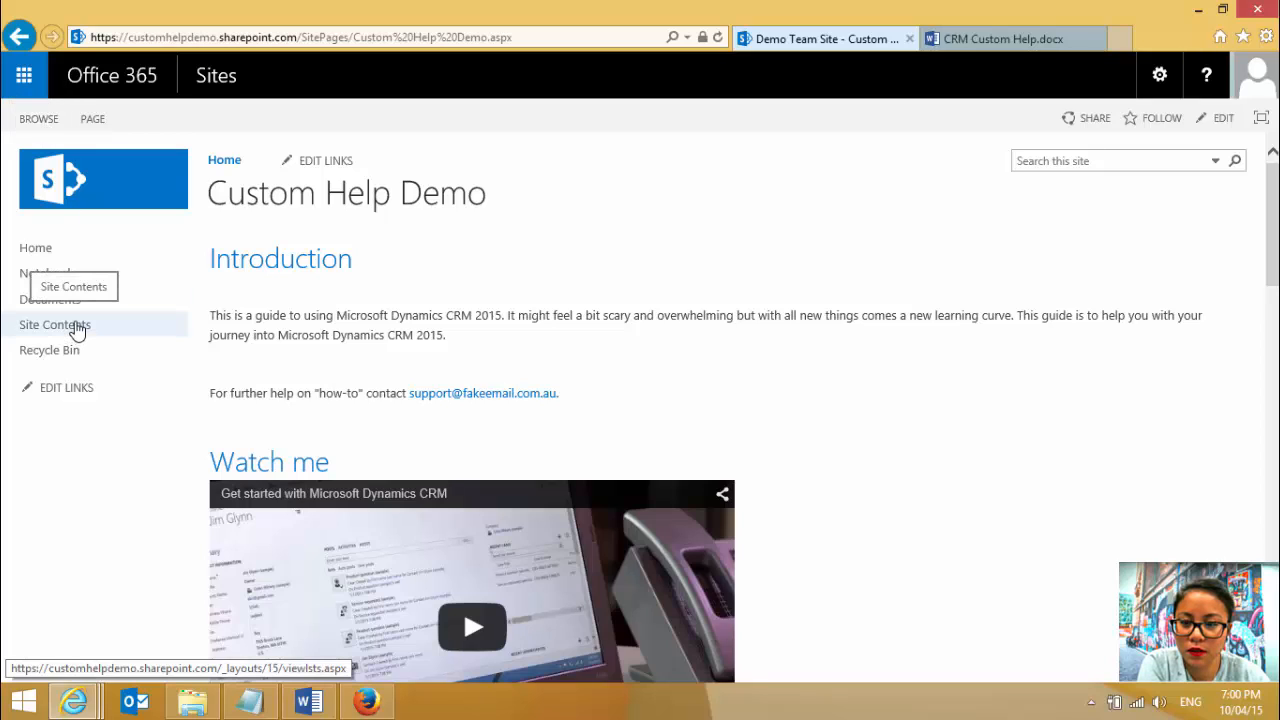
# - Open the "This is a test" page from the site's Site Pages library and put it in edit mode
pyautogui.click(77, 330)
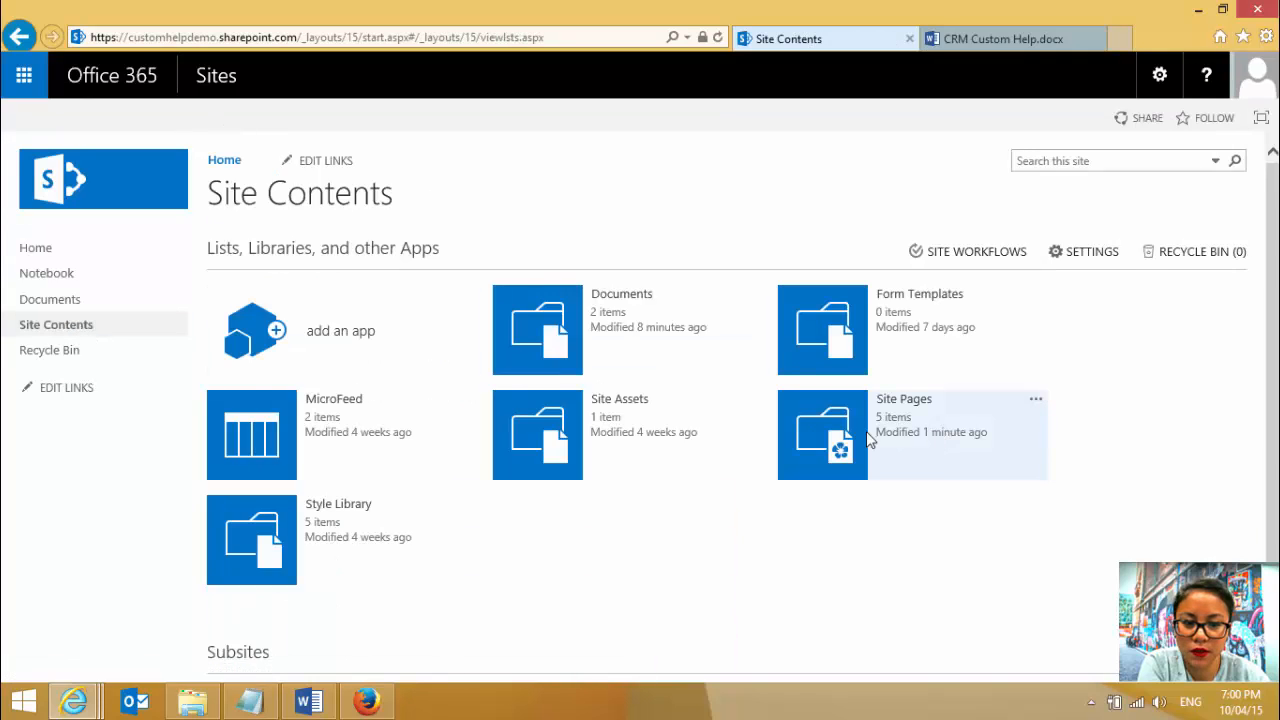
pyautogui.click(858, 438)
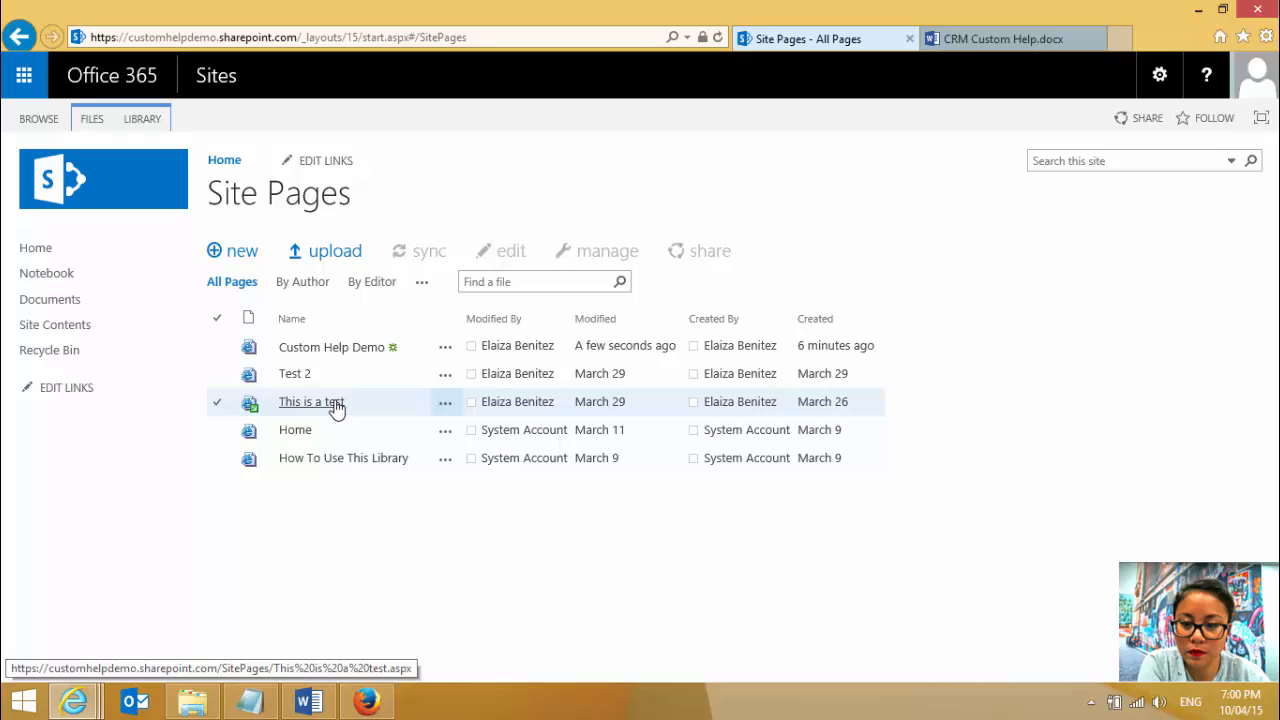
pyautogui.click(336, 403)
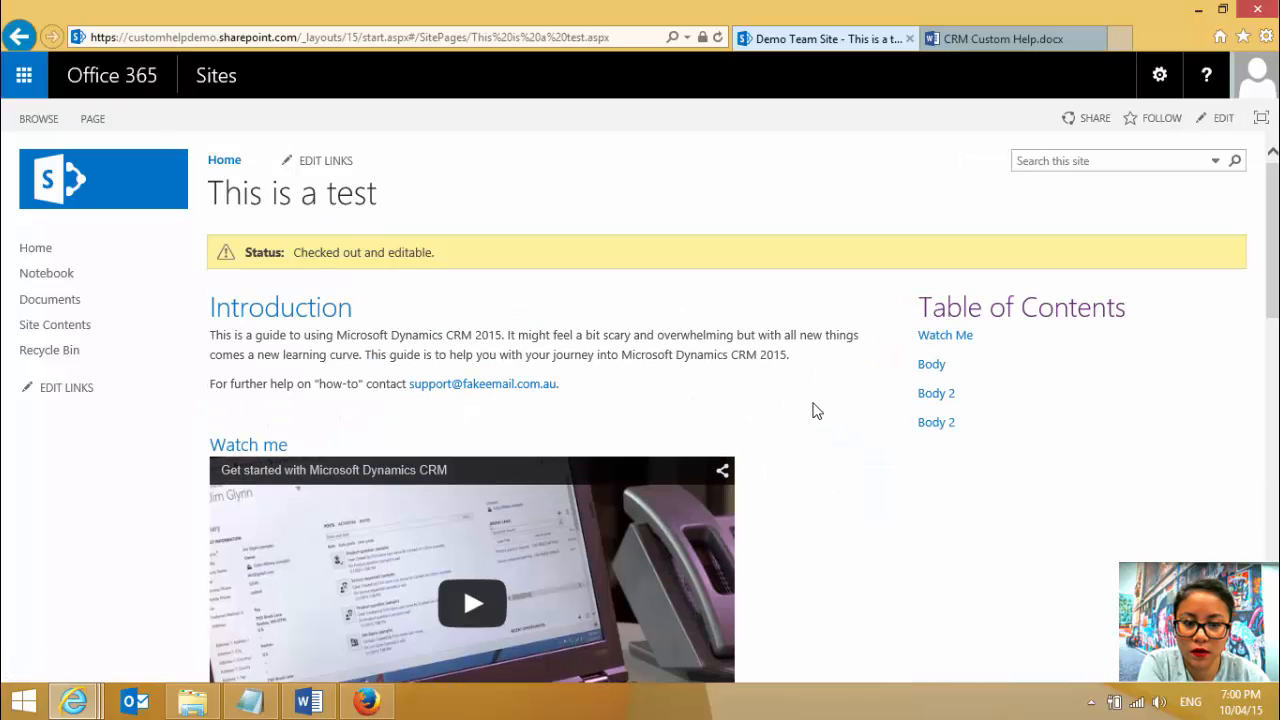
pyautogui.click(93, 119)
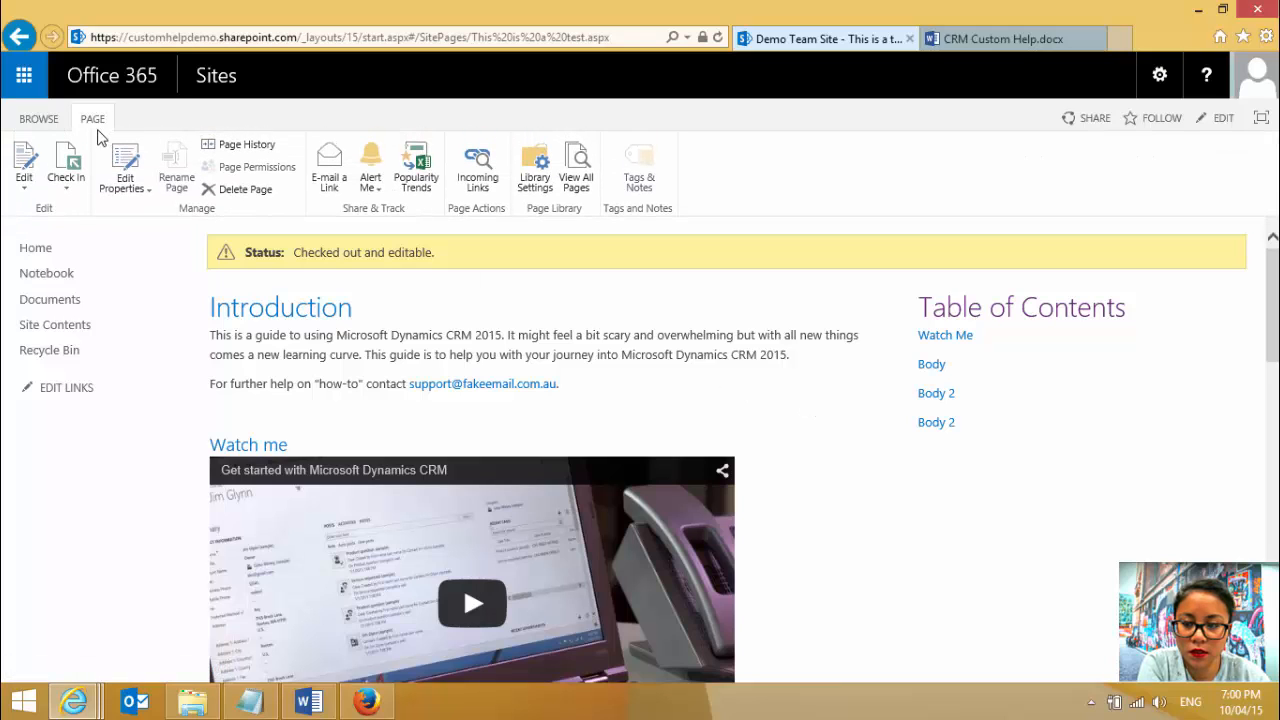
pyautogui.click(25, 192)
pyautogui.click(36, 212)
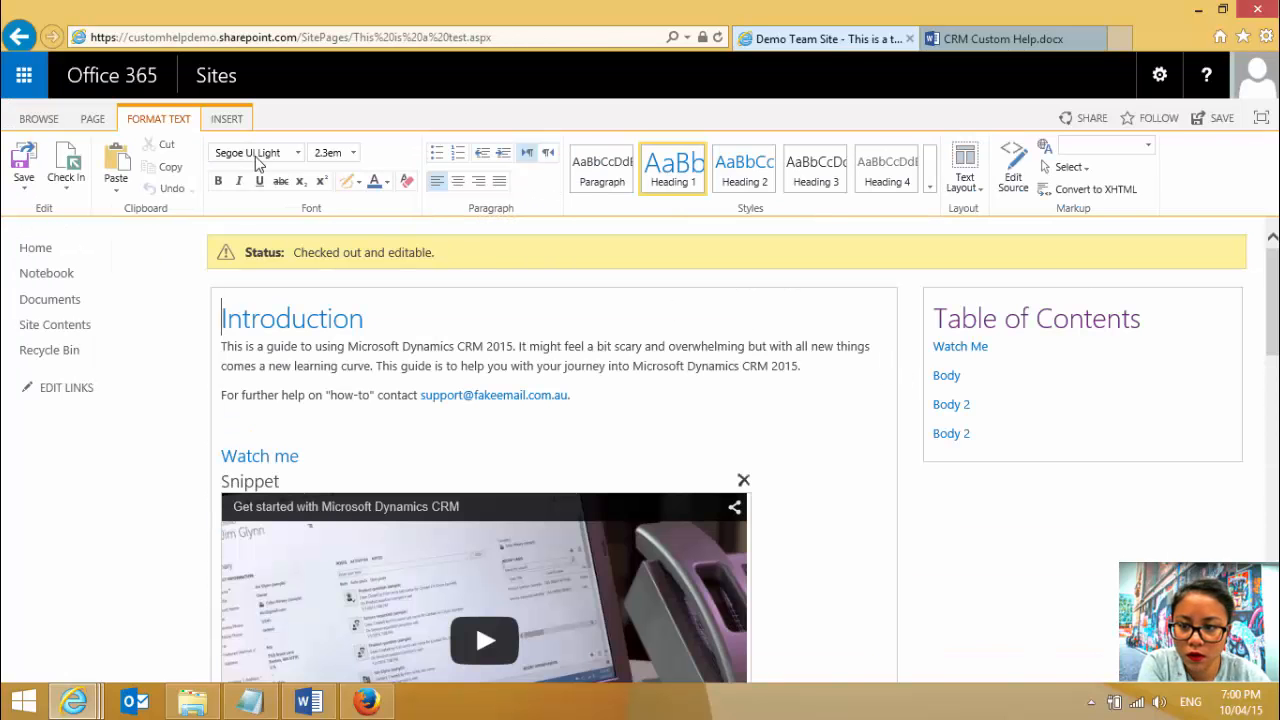
# - Look through the page editing commands and examine the available text layouts, including One column with sidebar, without changing the layout
pyautogui.click(95, 119)
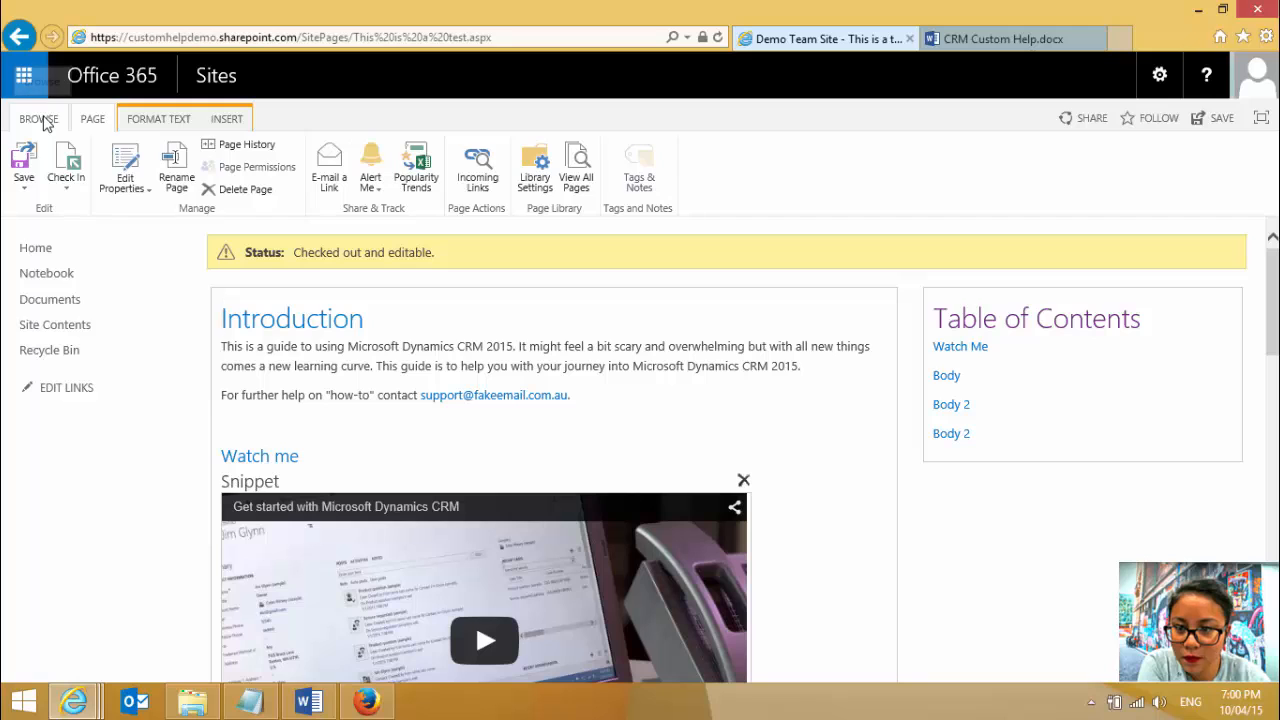
pyautogui.click(43, 122)
pyautogui.click(80, 121)
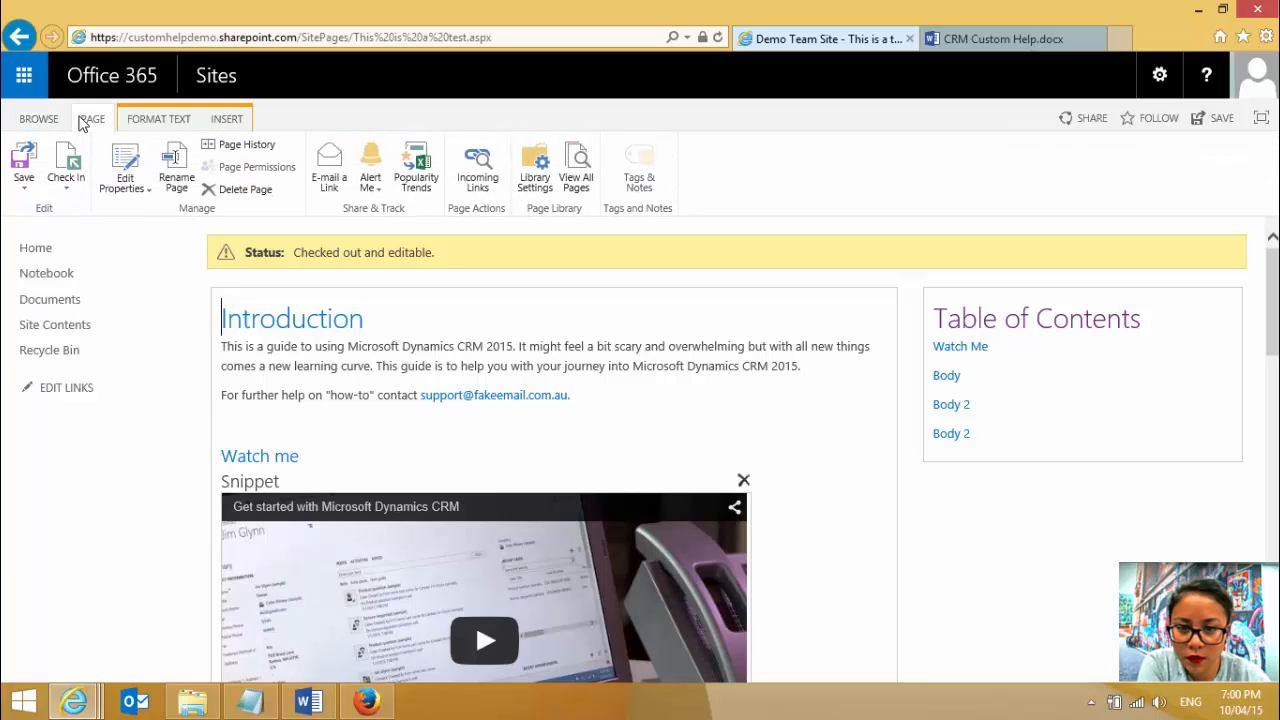
pyautogui.click(158, 119)
pyautogui.click(228, 120)
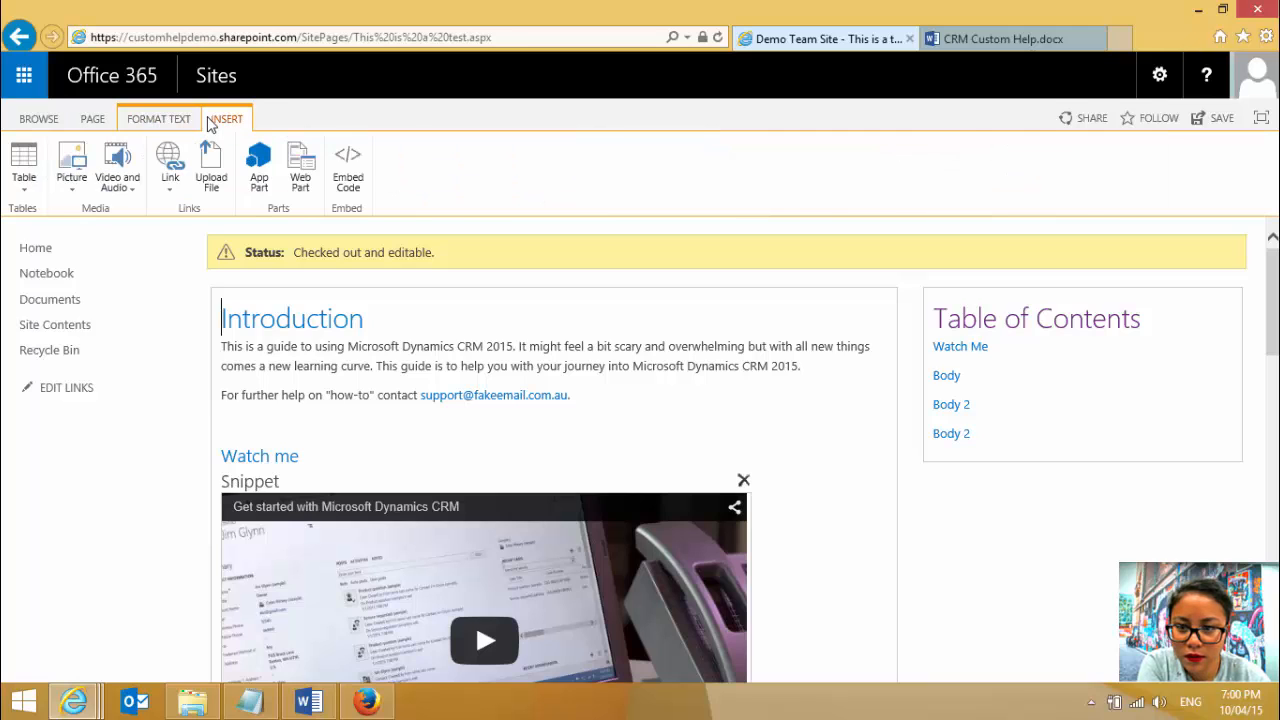
pyautogui.click(166, 121)
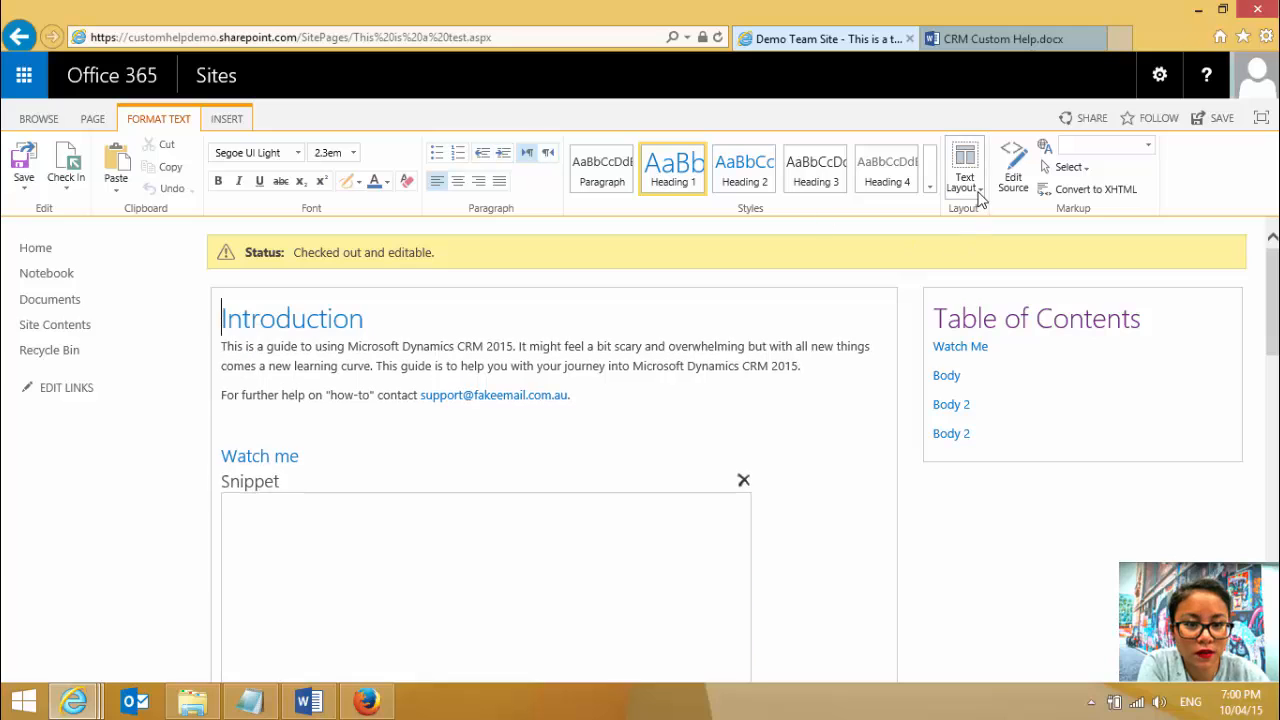
pyautogui.click(978, 190)
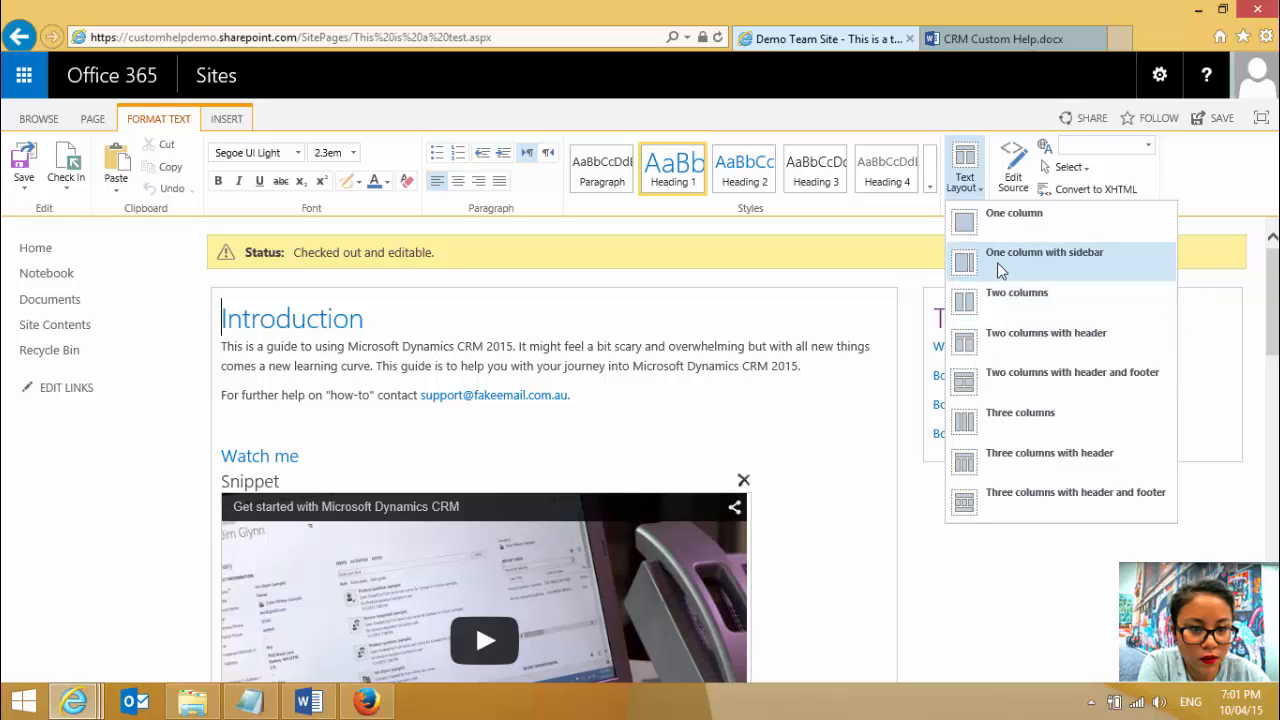
pyautogui.click(914, 532)
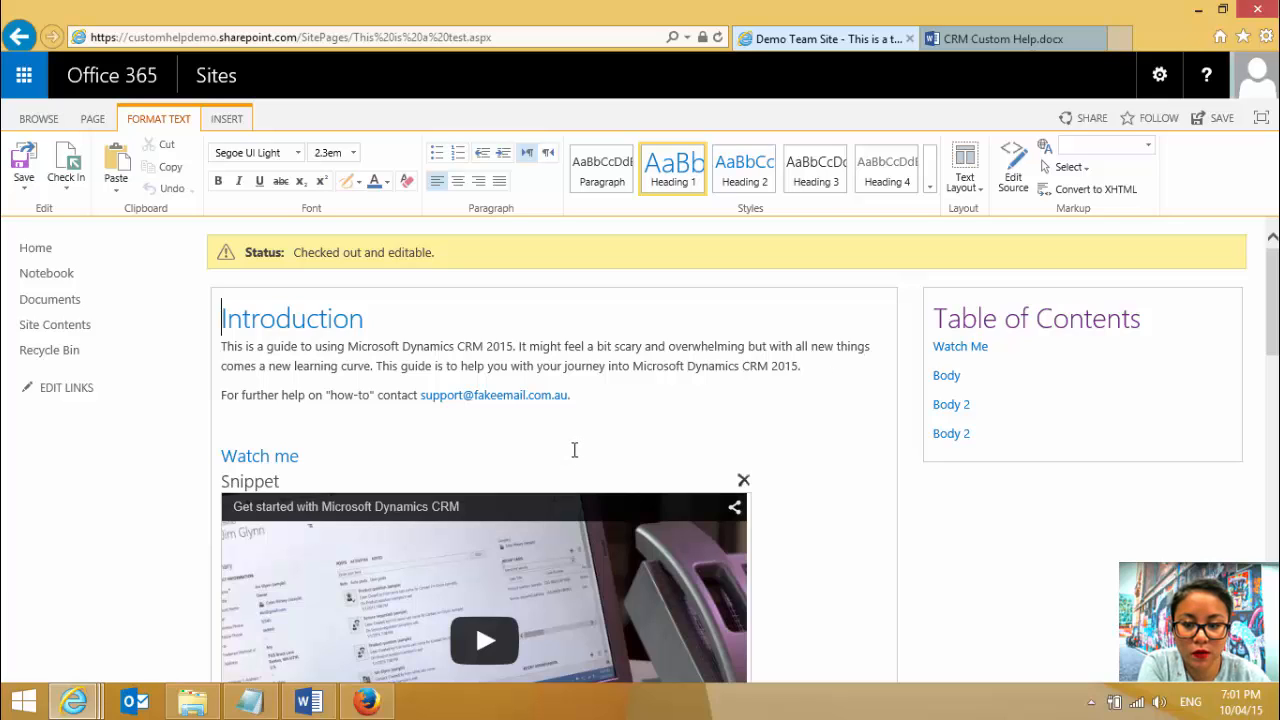
# - Inspect the bookmark id in the HTML source of the Body heading below the video, leaving the source unchanged
pyautogui.scroll(-3, 837, 471)
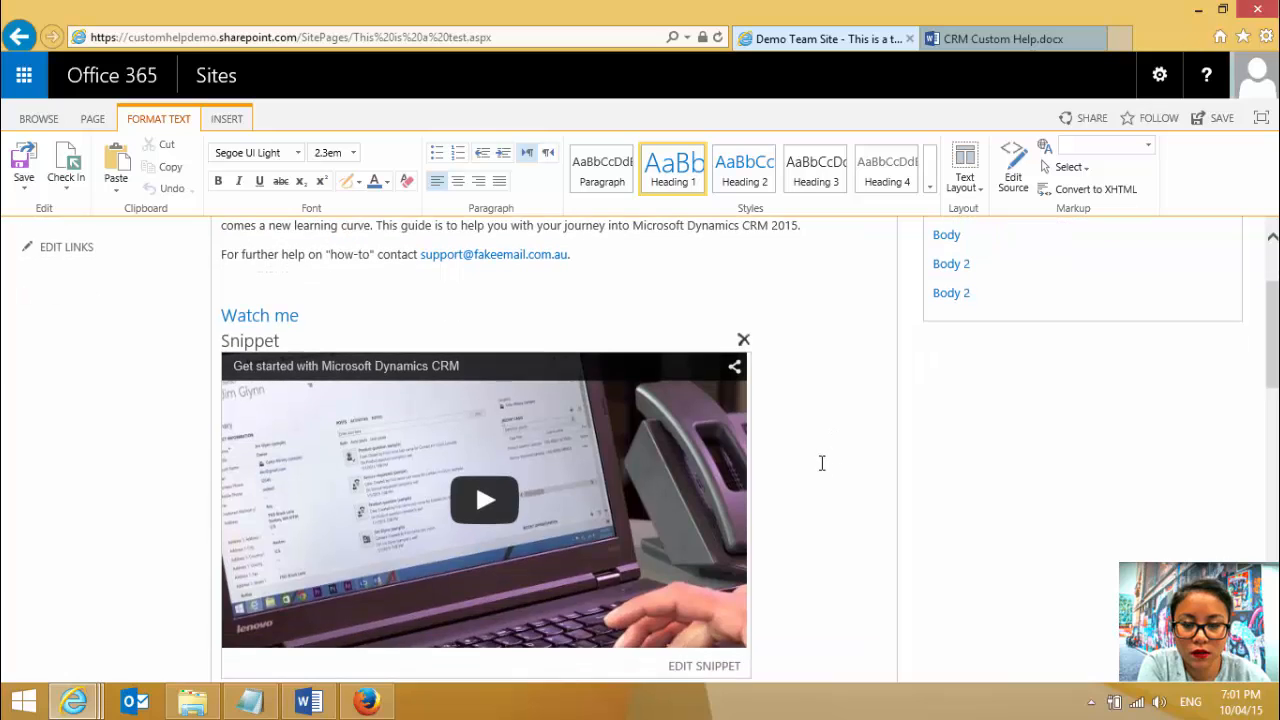
pyautogui.scroll(3, 820, 463)
pyautogui.scroll(-5, 597, 443)
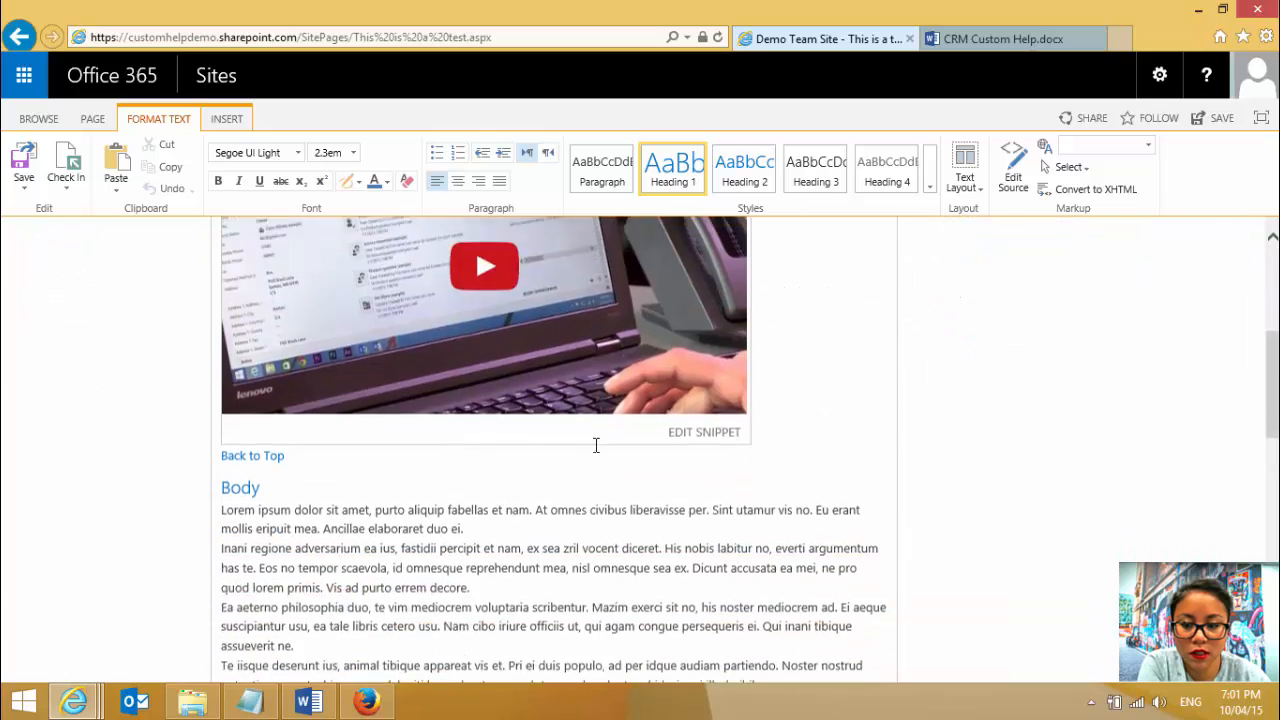
pyautogui.moveTo(263, 371); pyautogui.dragTo(208, 370)
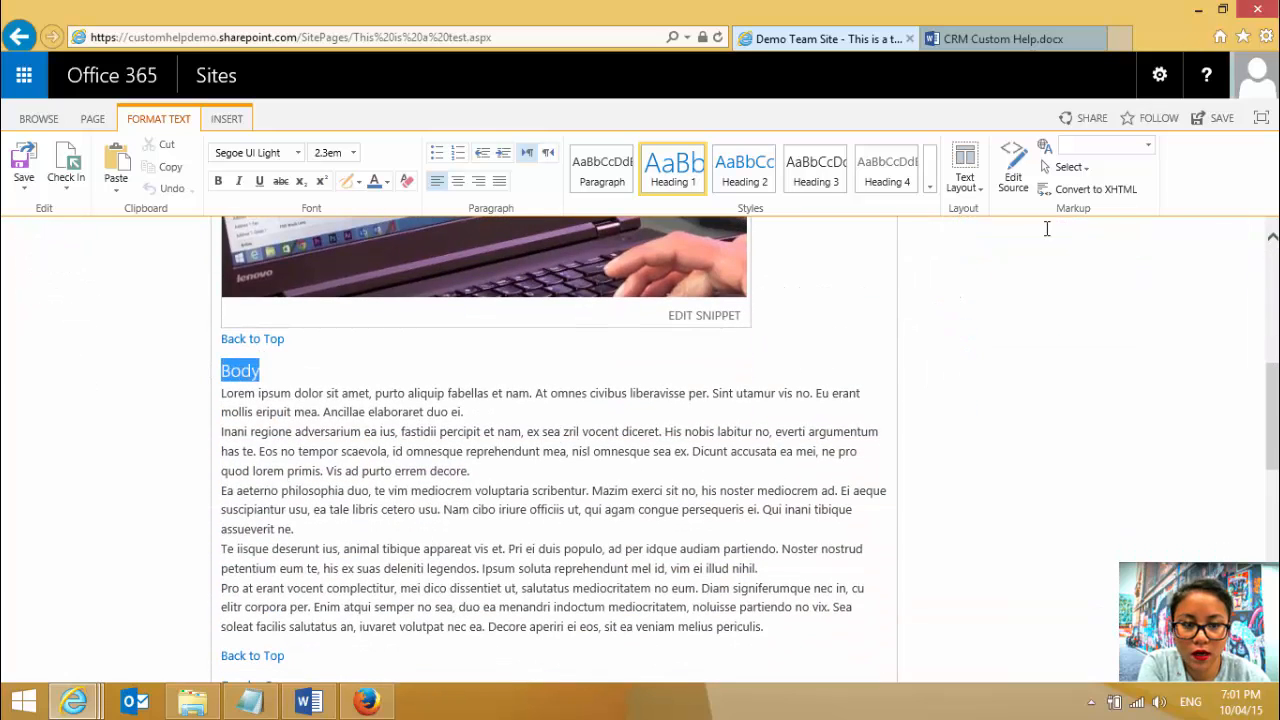
pyautogui.click(1012, 188)
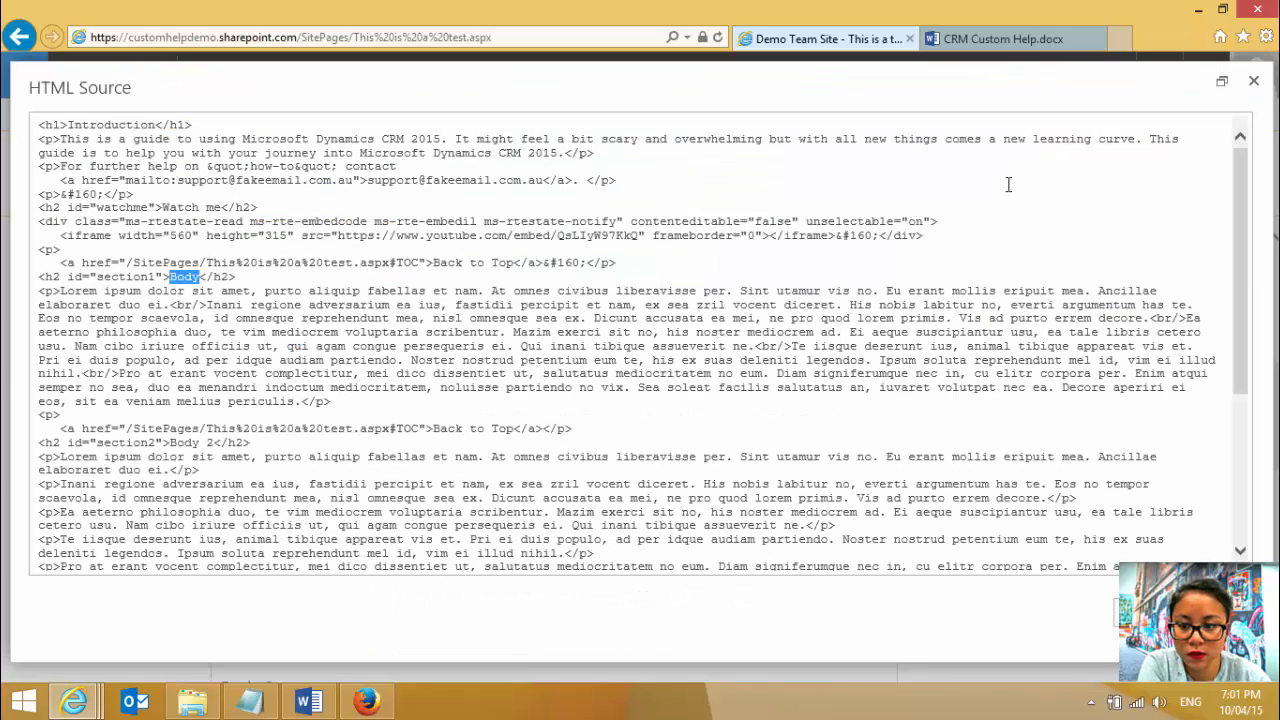
pyautogui.click(70, 276)
pyautogui.moveTo(130, 276); pyautogui.dragTo(166, 276)
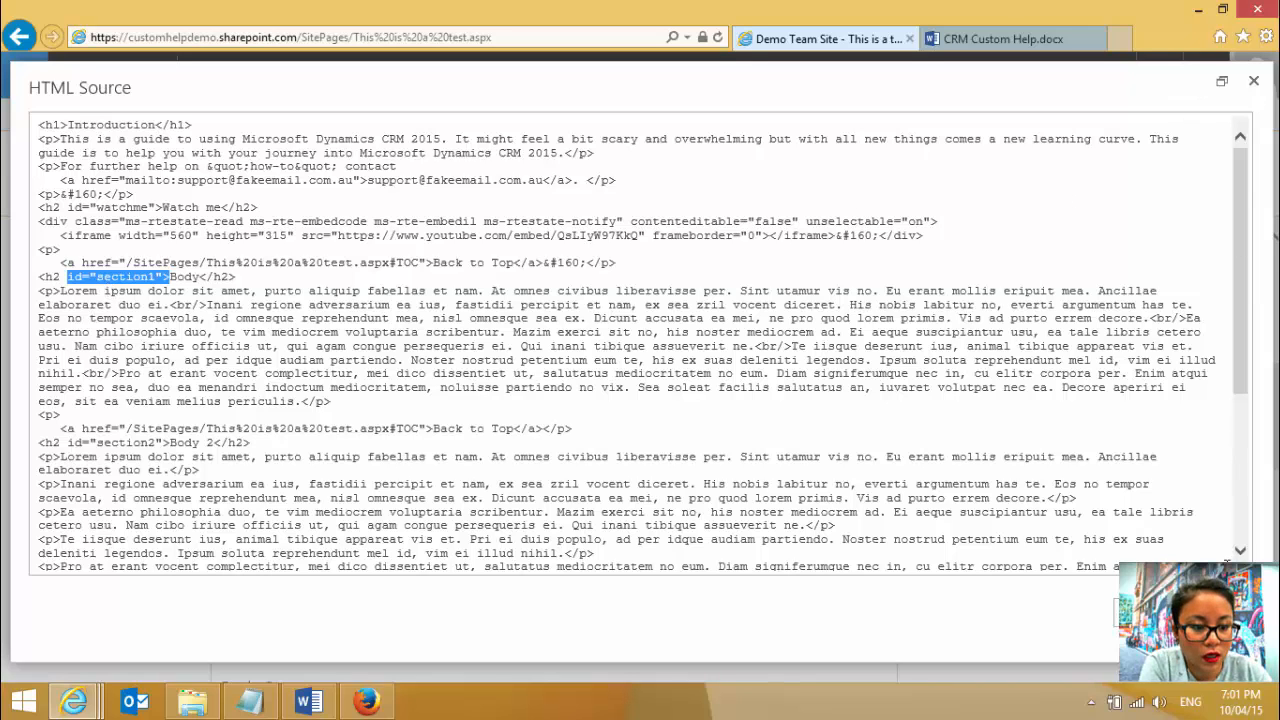
pyautogui.click(1212, 612)
# - Inspect the HTML source of the Body link in the Table of Contents, leaving the source unchanged
pyautogui.scroll(10, 1048, 391)
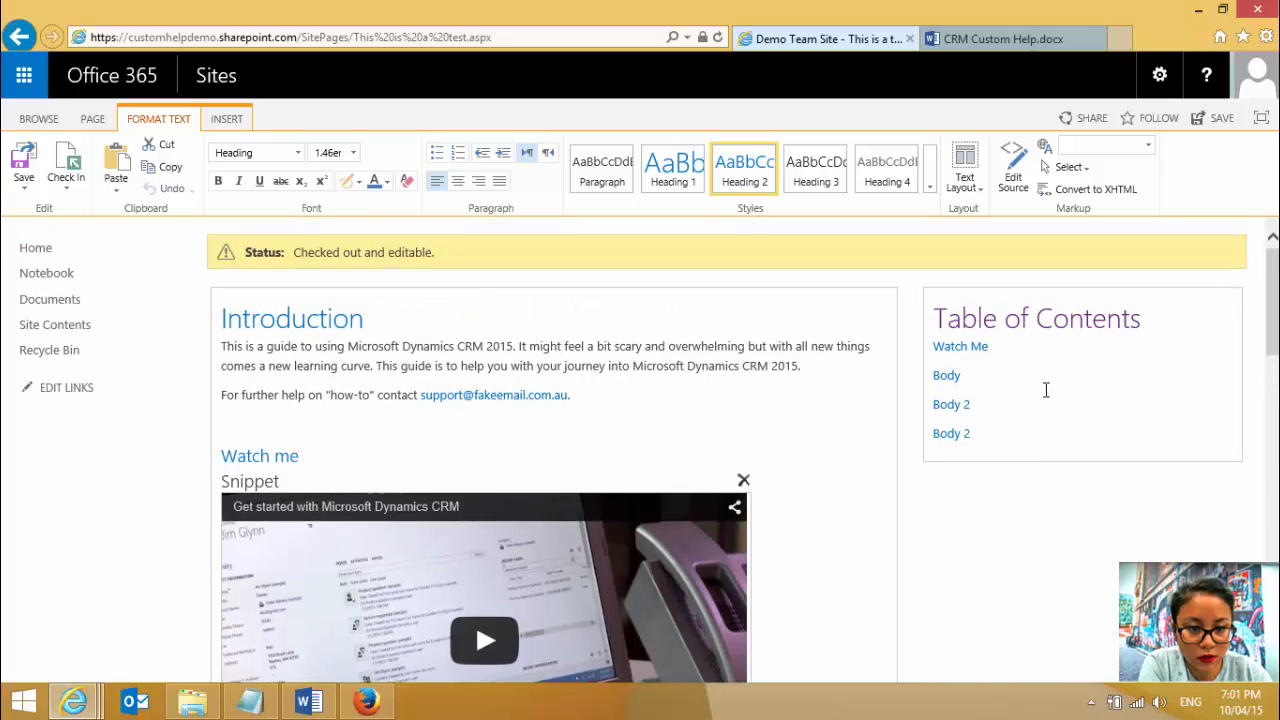
pyautogui.moveTo(966, 375); pyautogui.dragTo(933, 376)
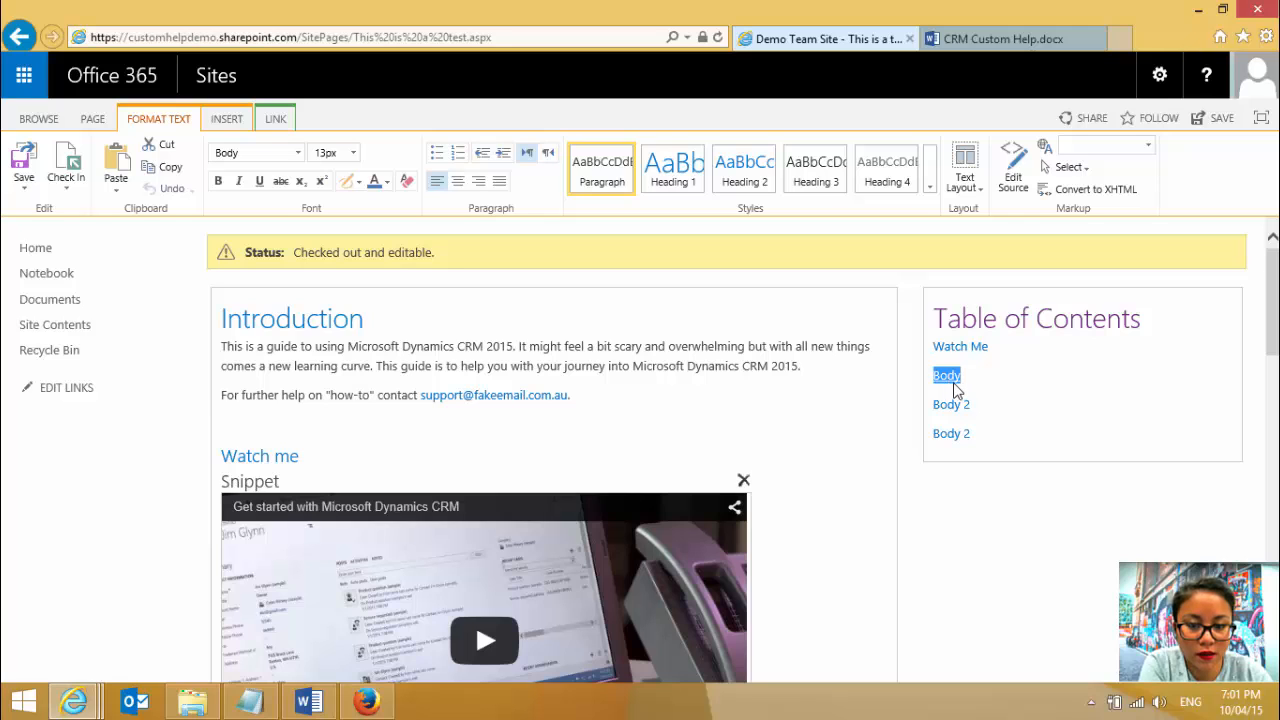
pyautogui.click(1012, 180)
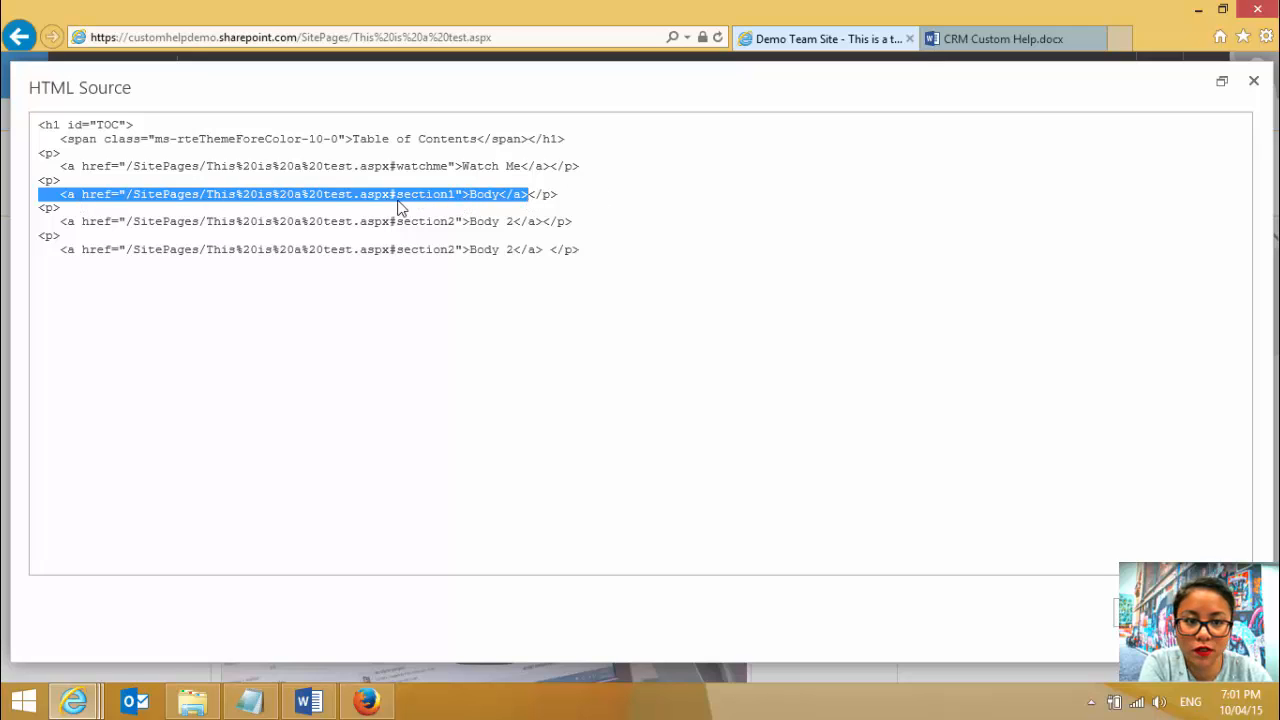
pyautogui.click(1213, 612)
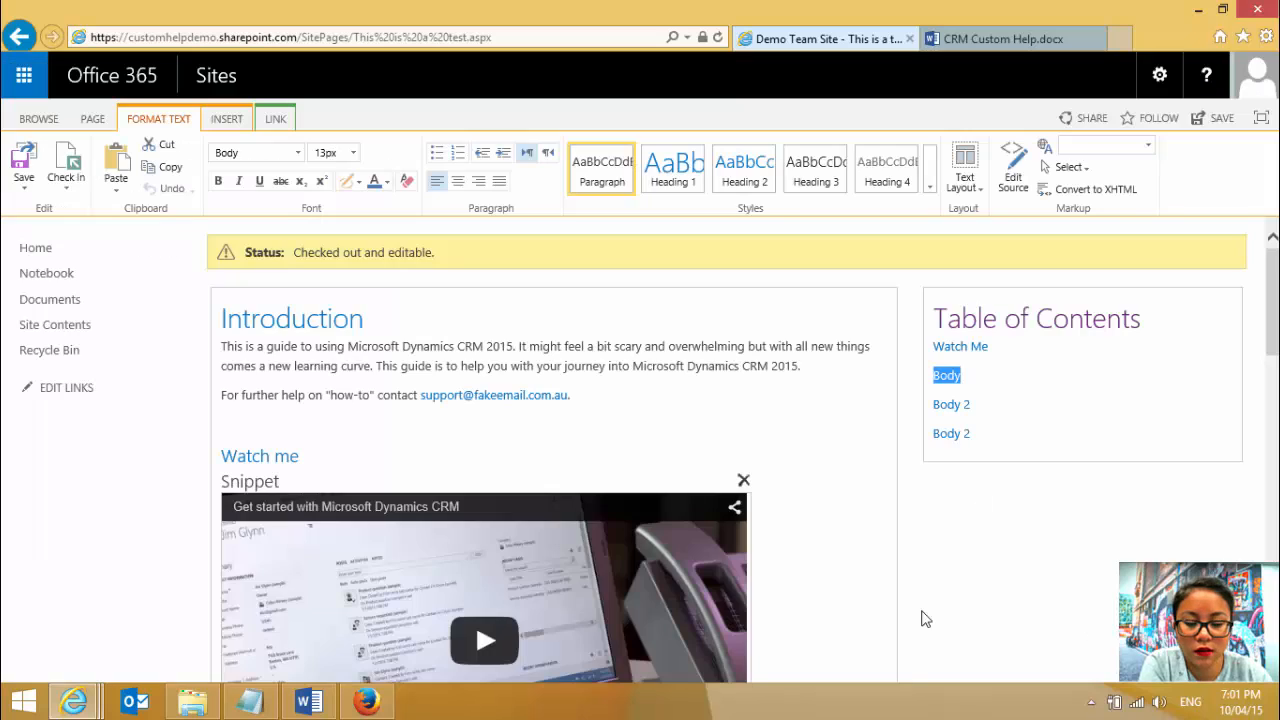
# - Switch to the bookmarks blog article to review its table of contents link code, and return to the "This is a test" page
pyautogui.click(82, 704)
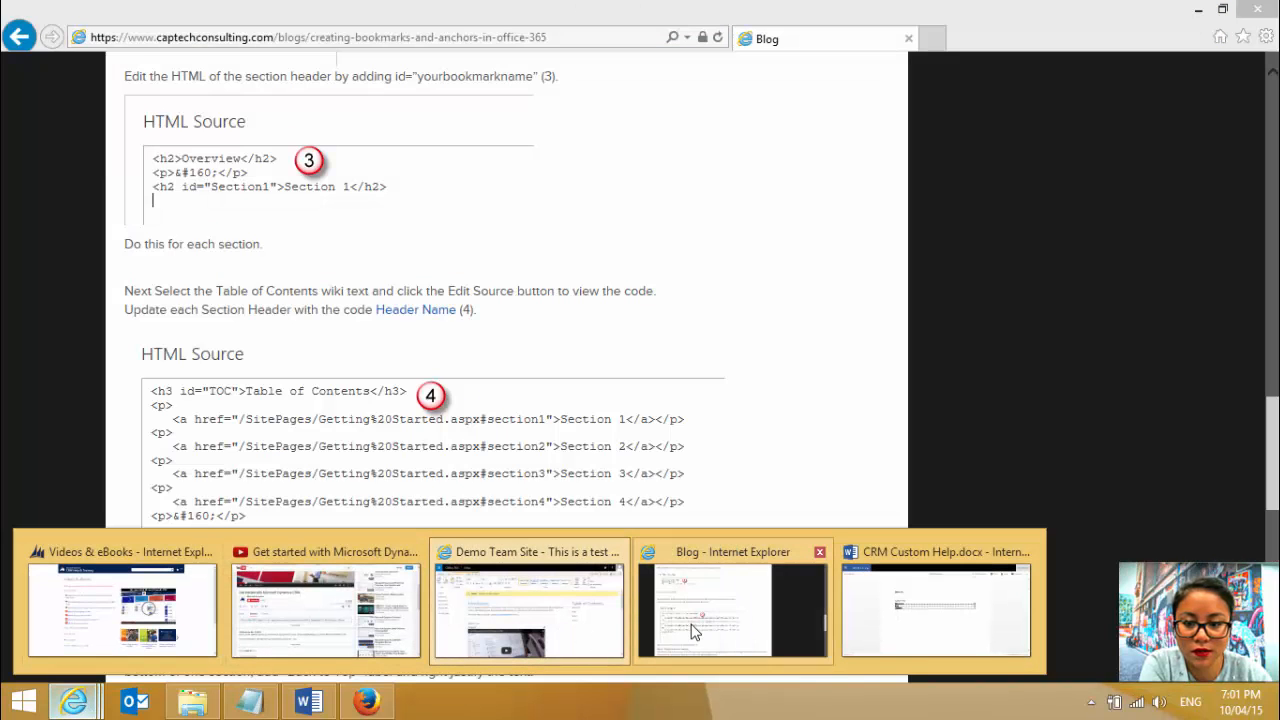
pyautogui.click(695, 629)
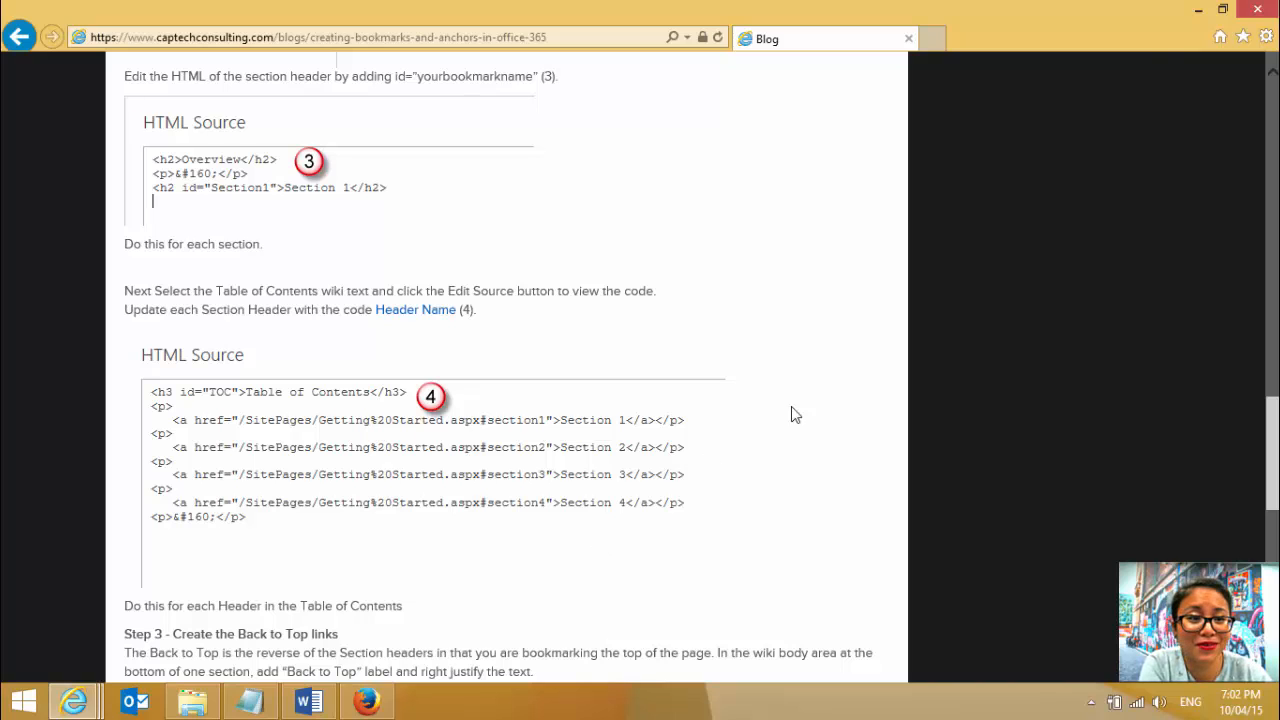
pyautogui.click(1197, 12)
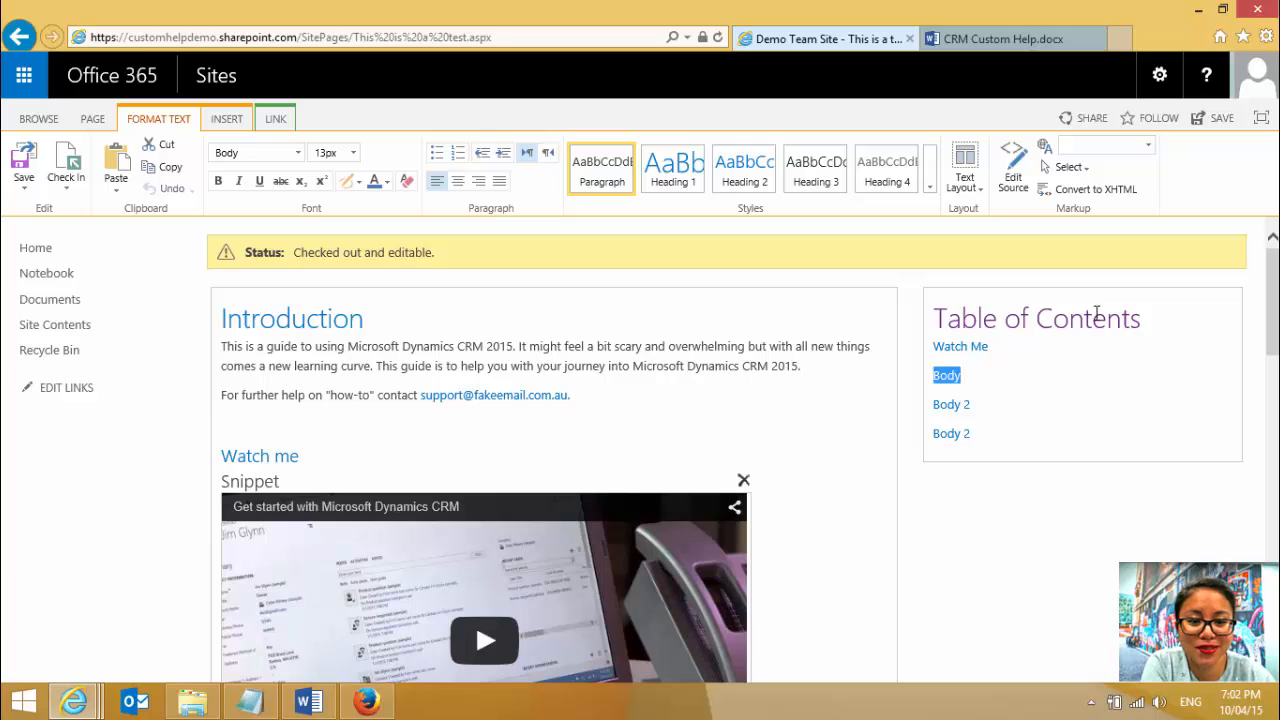
pyautogui.click(939, 559)
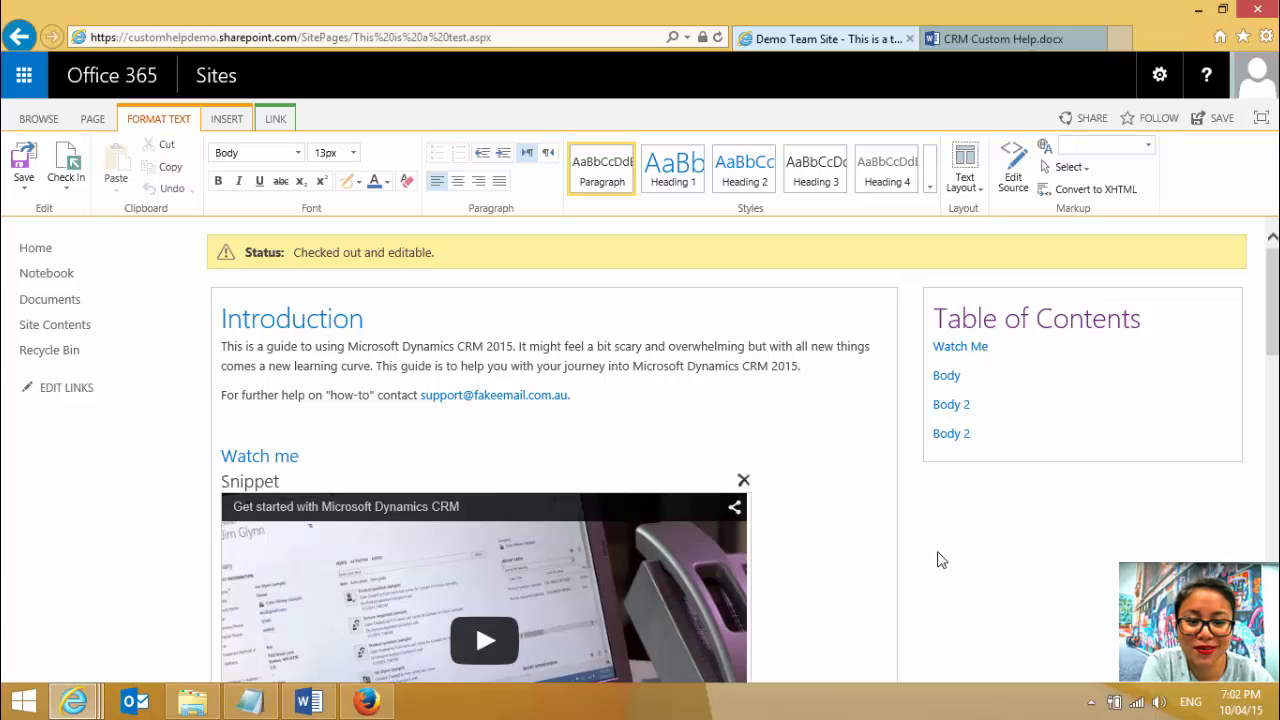
# - Review the blog article's instructions for creating Back to Top links, and go back to the wiki page
pyautogui.moveTo(74, 702)
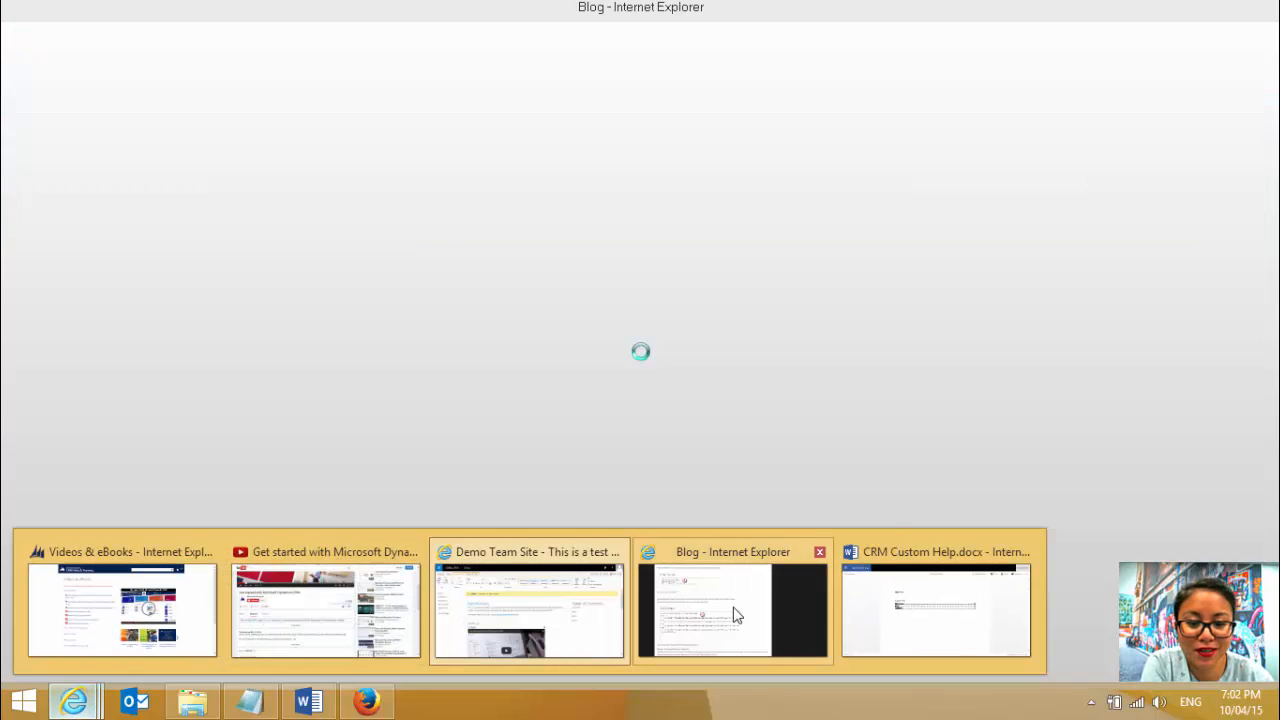
pyautogui.click(731, 612)
pyautogui.scroll(-2, 719, 514)
pyautogui.scroll(-1, 719, 514)
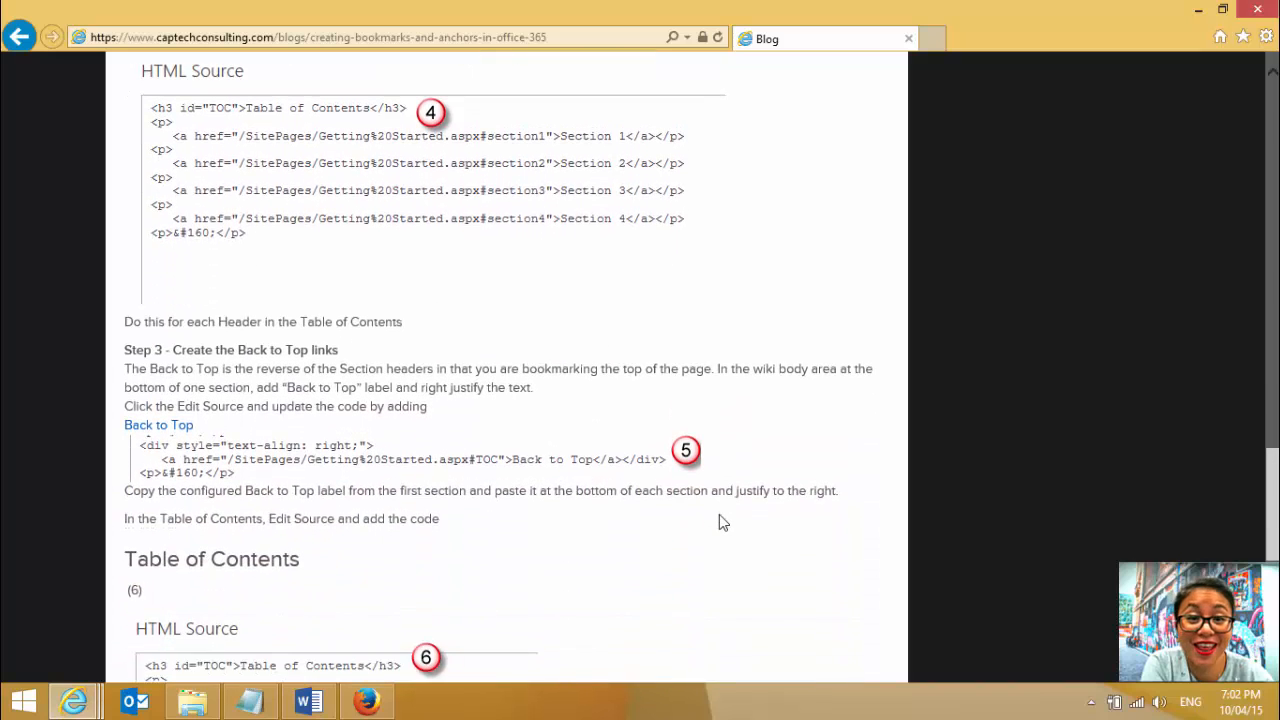
pyautogui.click(1198, 10)
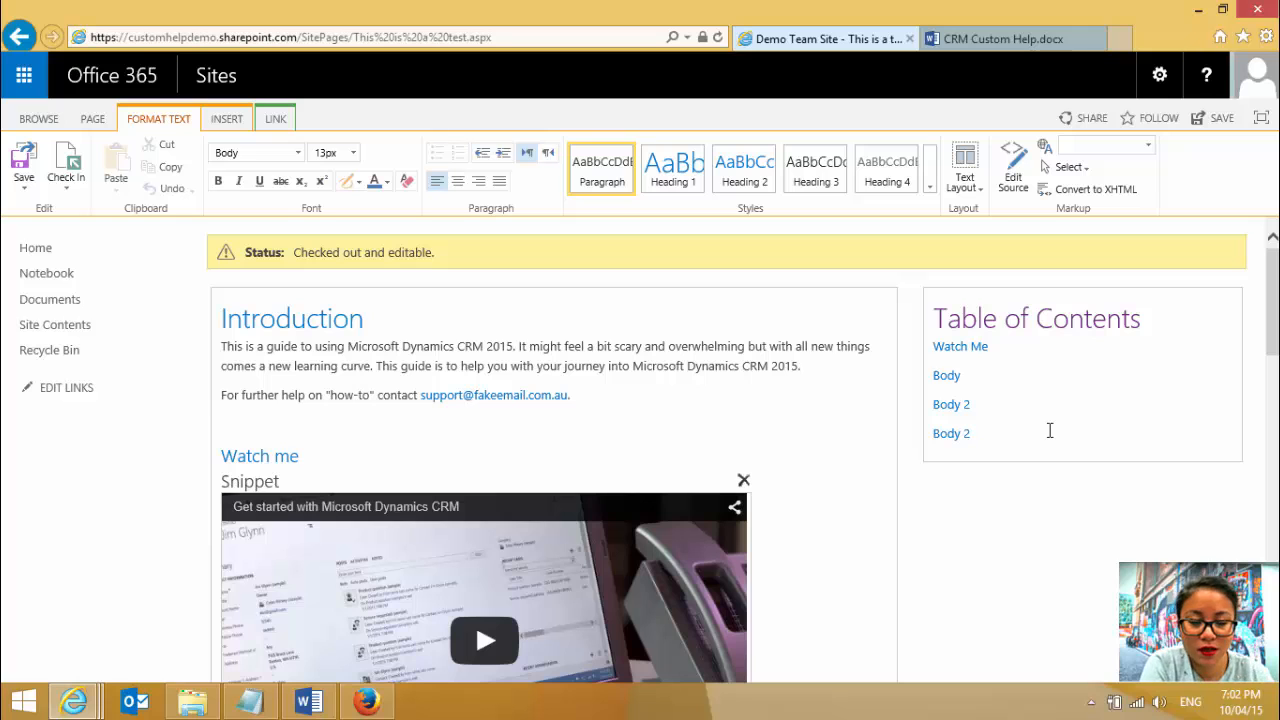
# - Examine the Back to Top links that close the video and Body sections of the test page
pyautogui.scroll(-3, 851, 457)
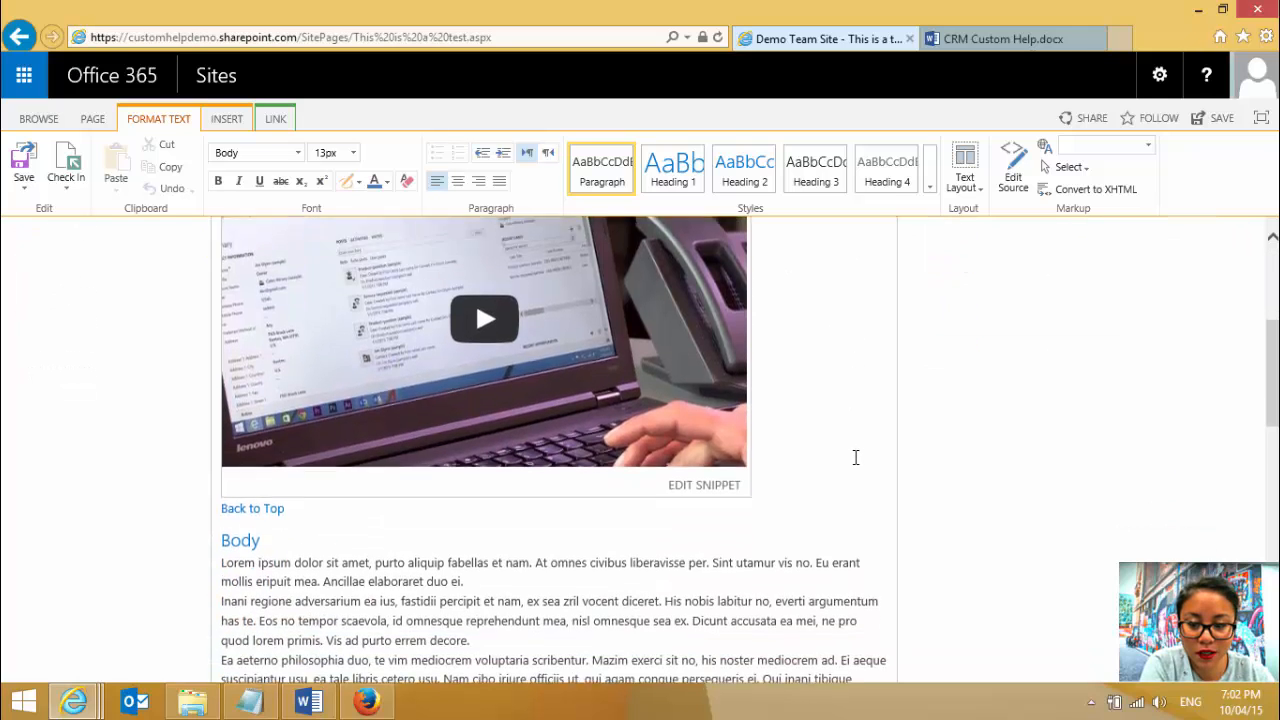
pyautogui.scroll(-1, 855, 457)
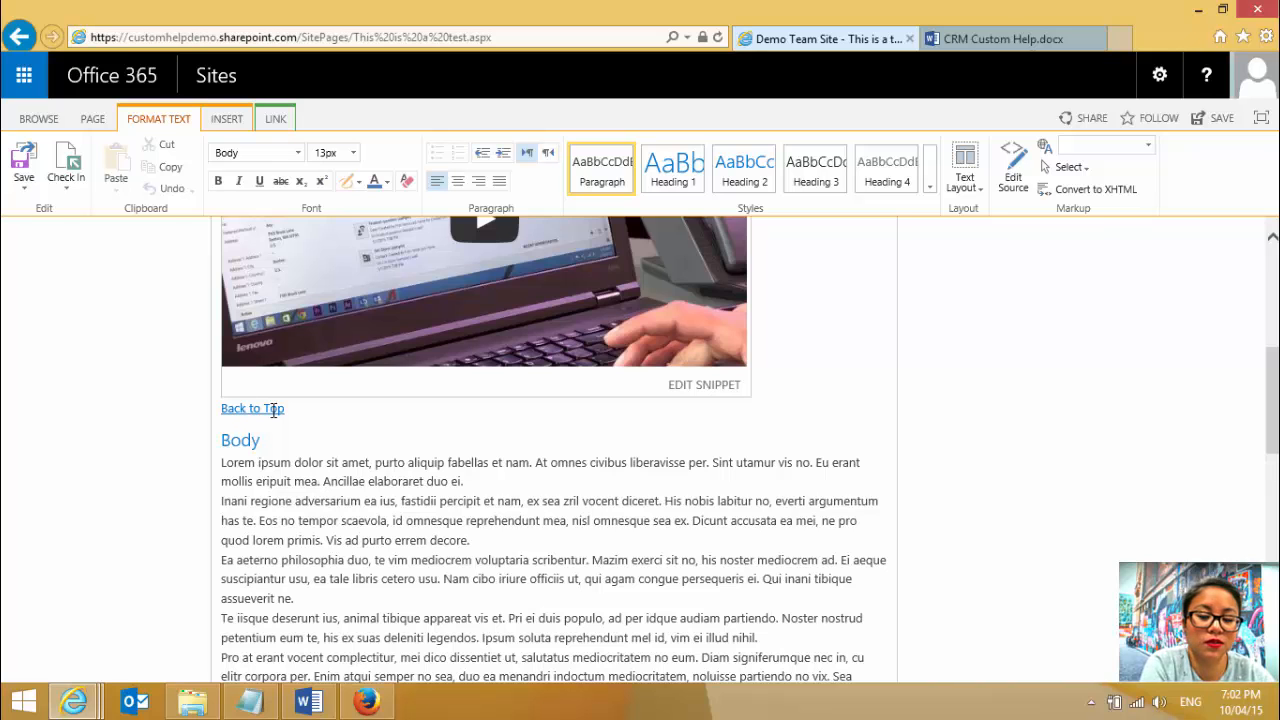
pyautogui.scroll(-3, 273, 410)
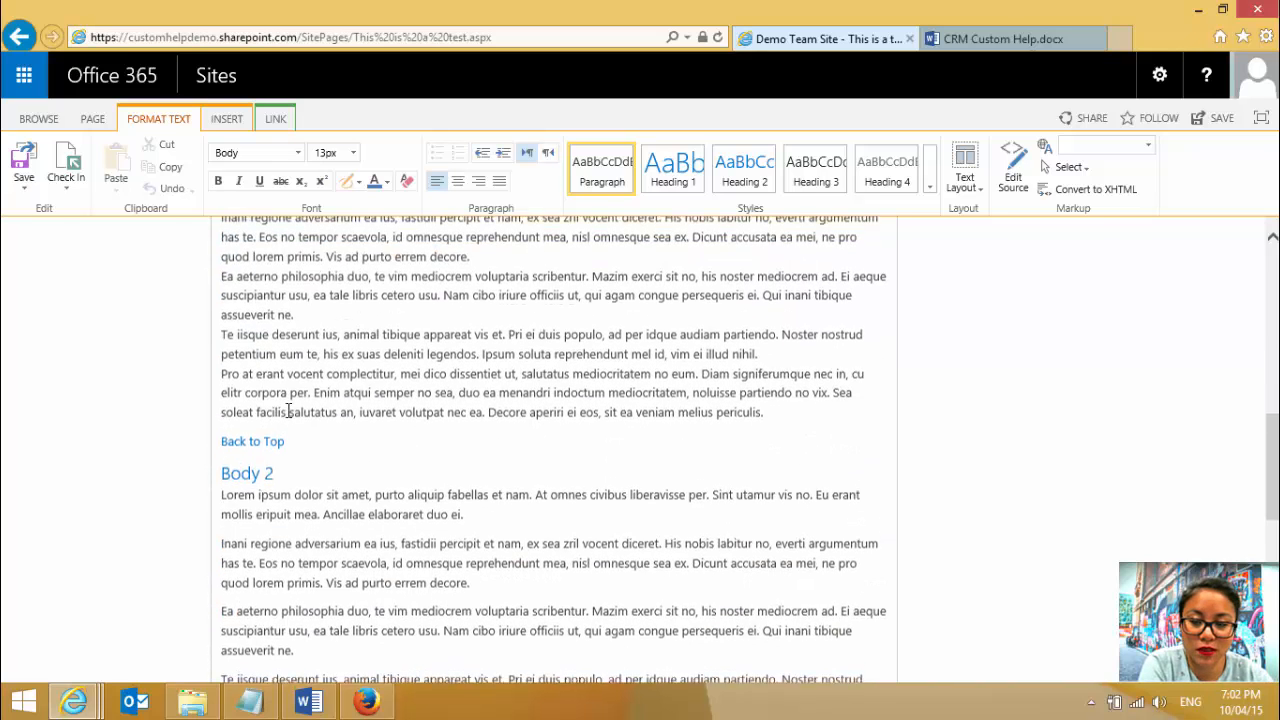
pyautogui.click(274, 445)
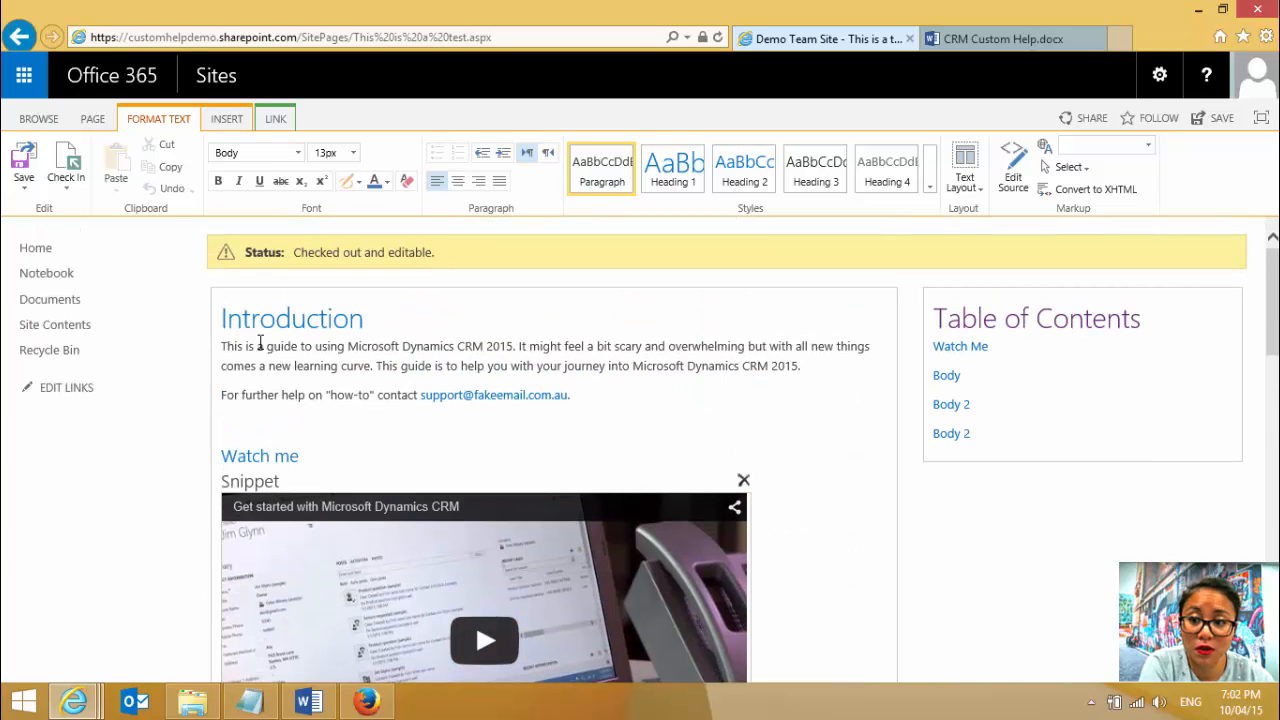
# - Check in the "This is a test" wiki page with the comment "Anchors created"
pyautogui.click(68, 193)
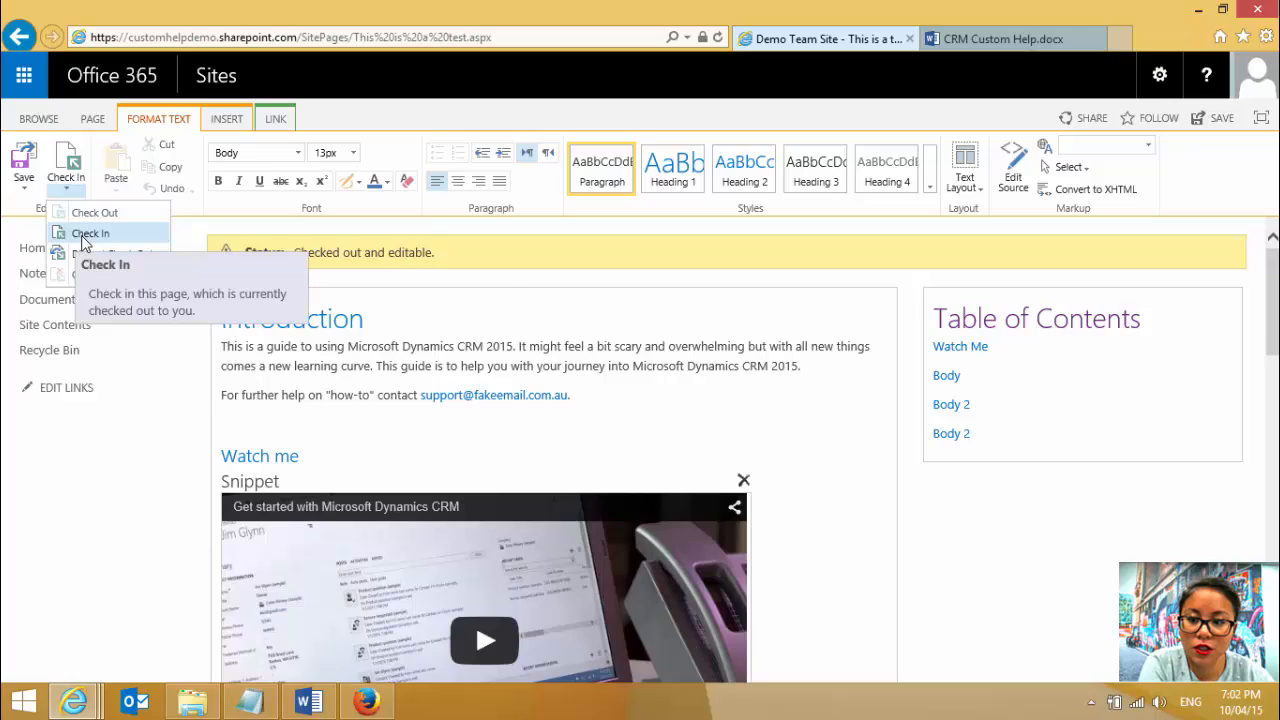
pyautogui.click(81, 235)
pyautogui.click(617, 354)
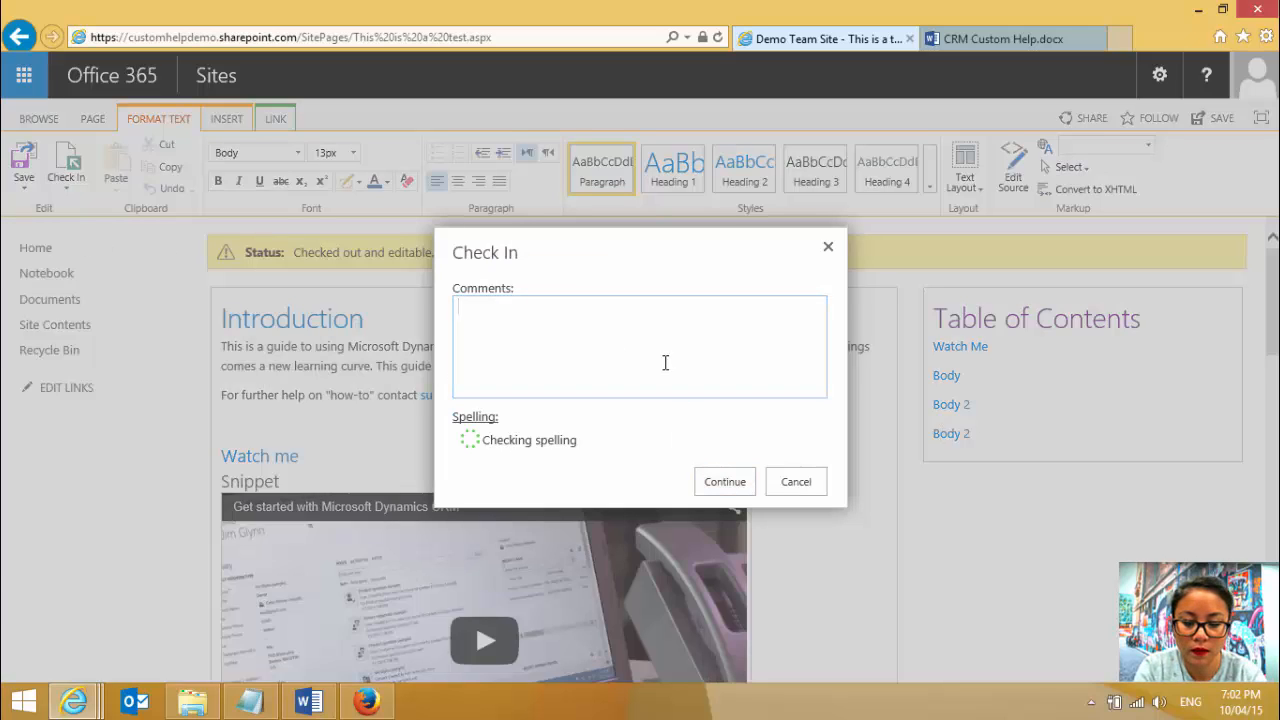
pyautogui.write('Tables')
pyautogui.press('BackSpace')
pyautogui.press('BackSpace')
pyautogui.press('BackSpace')
pyautogui.press('BackSpace')
pyautogui.press('BackSpace')
pyautogui.press('BackSpace')
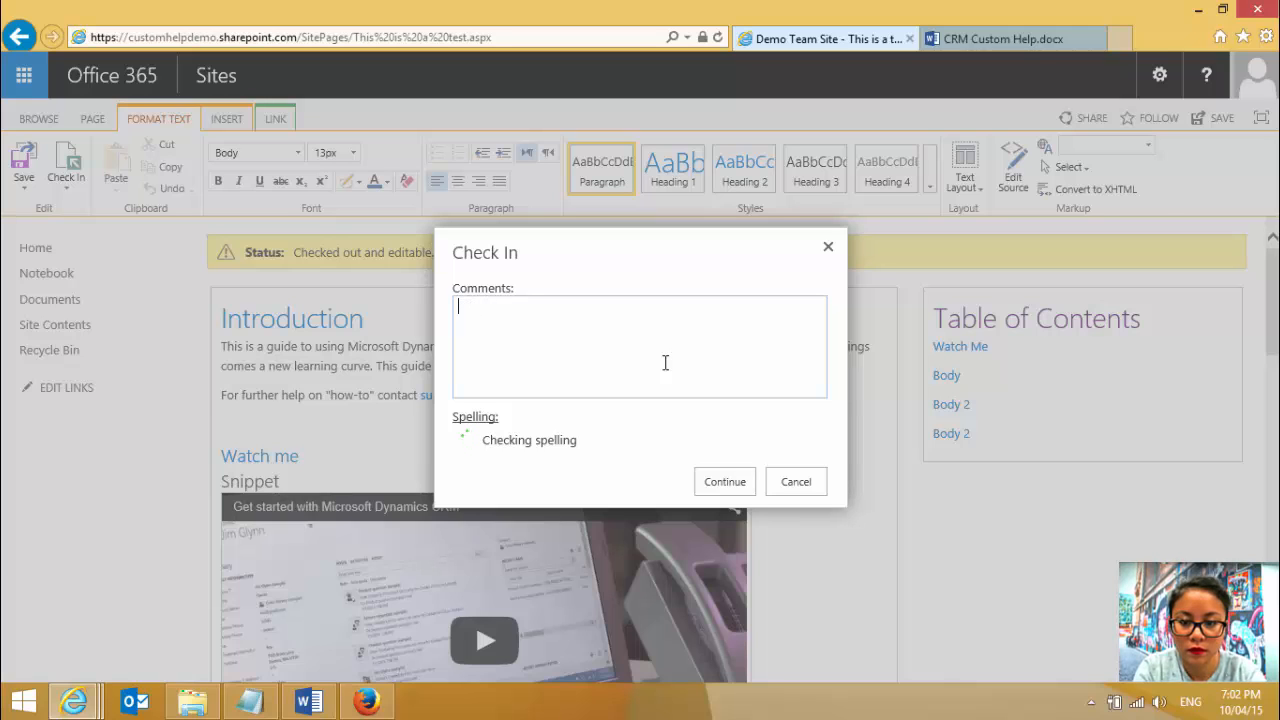
pyautogui.write('Anchors cr')
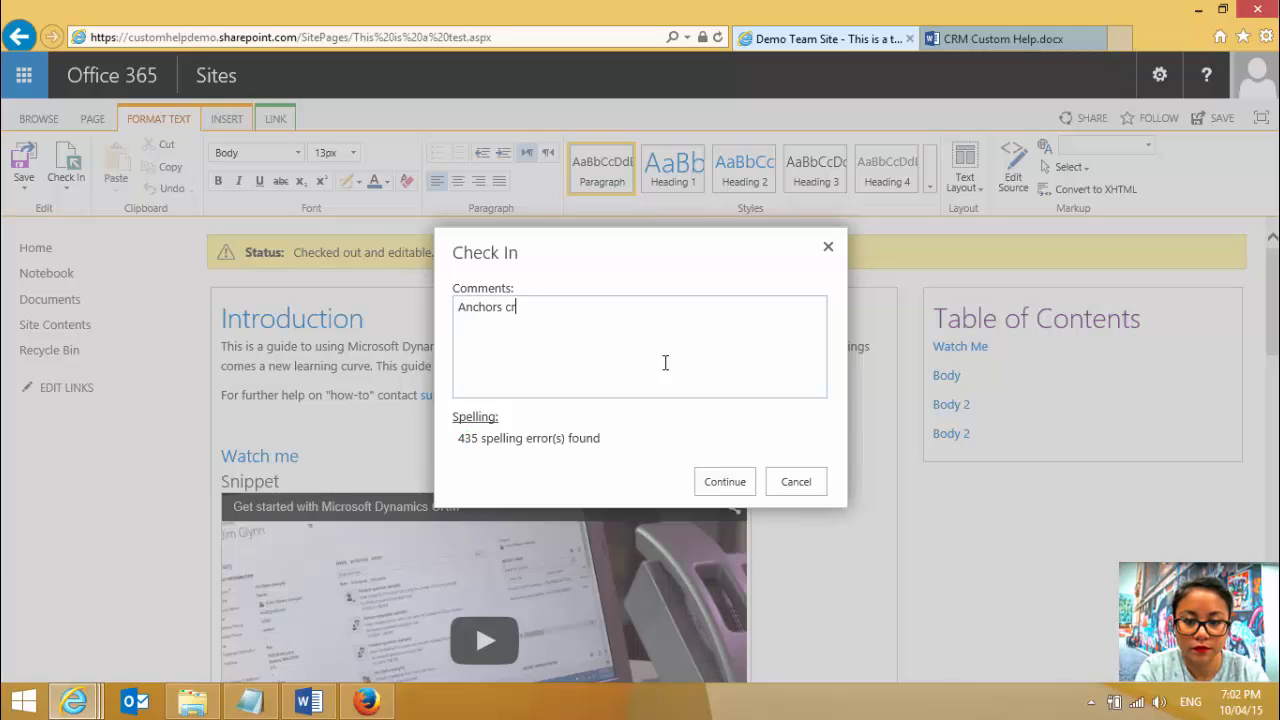
pyautogui.write('eated')
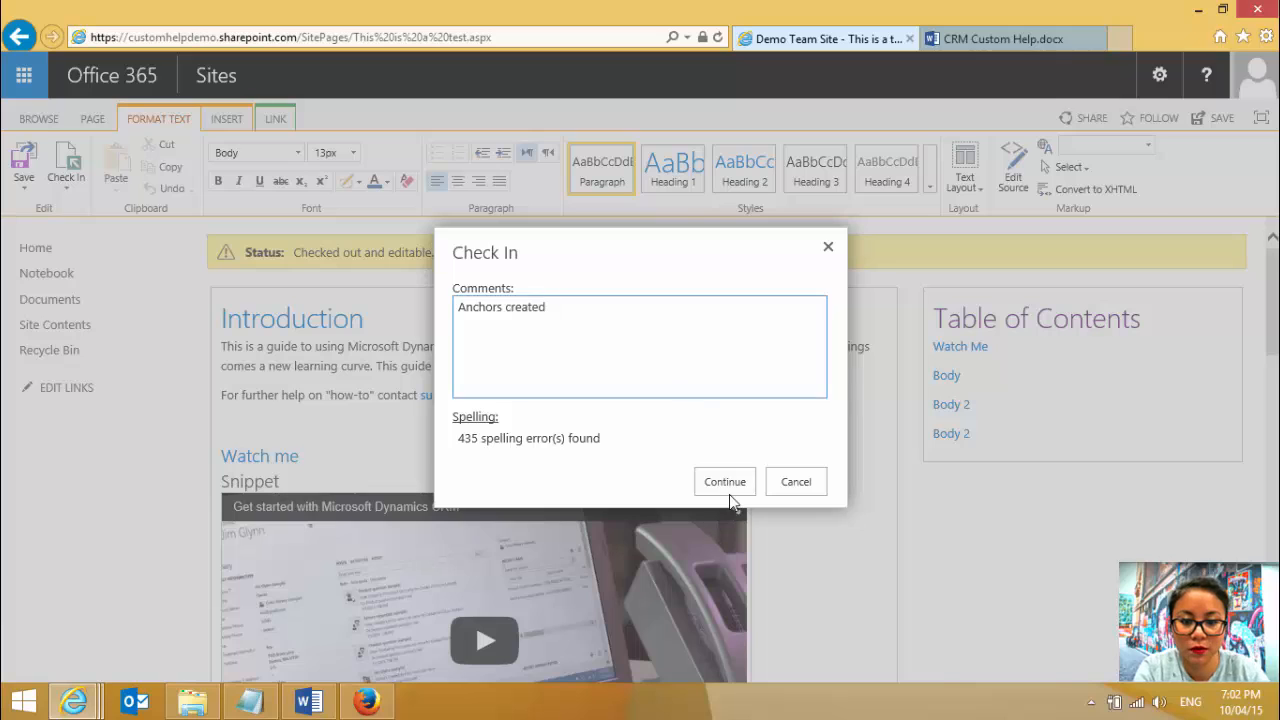
pyautogui.click(726, 484)
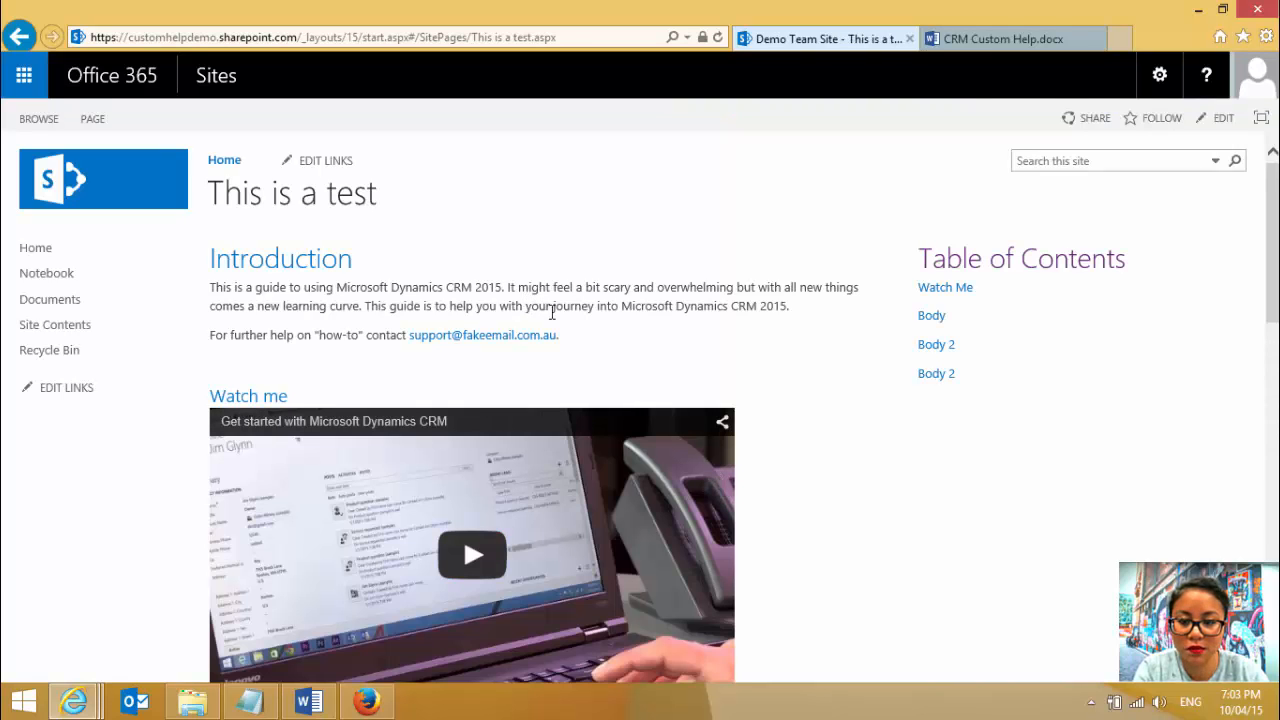
# - Test the last Body 2 link in the Table of Contents and the Back to Top link closing that section
pyautogui.click(937, 374)
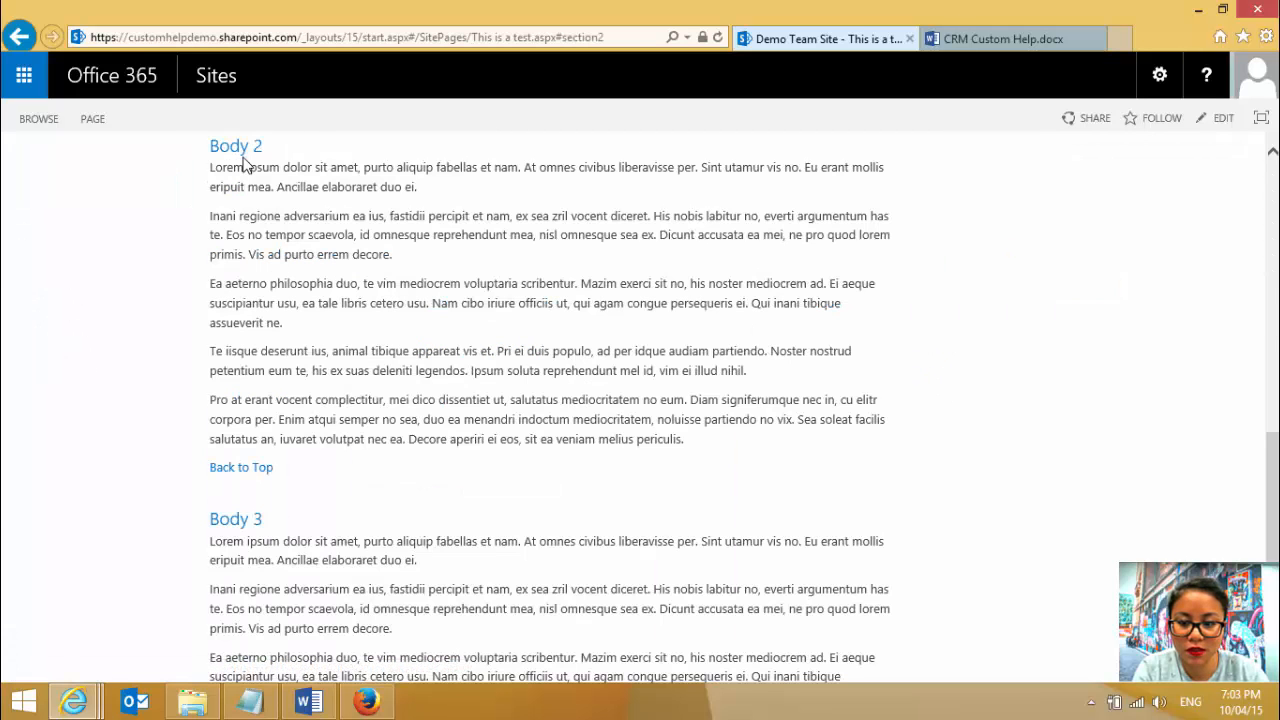
pyautogui.click(247, 473)
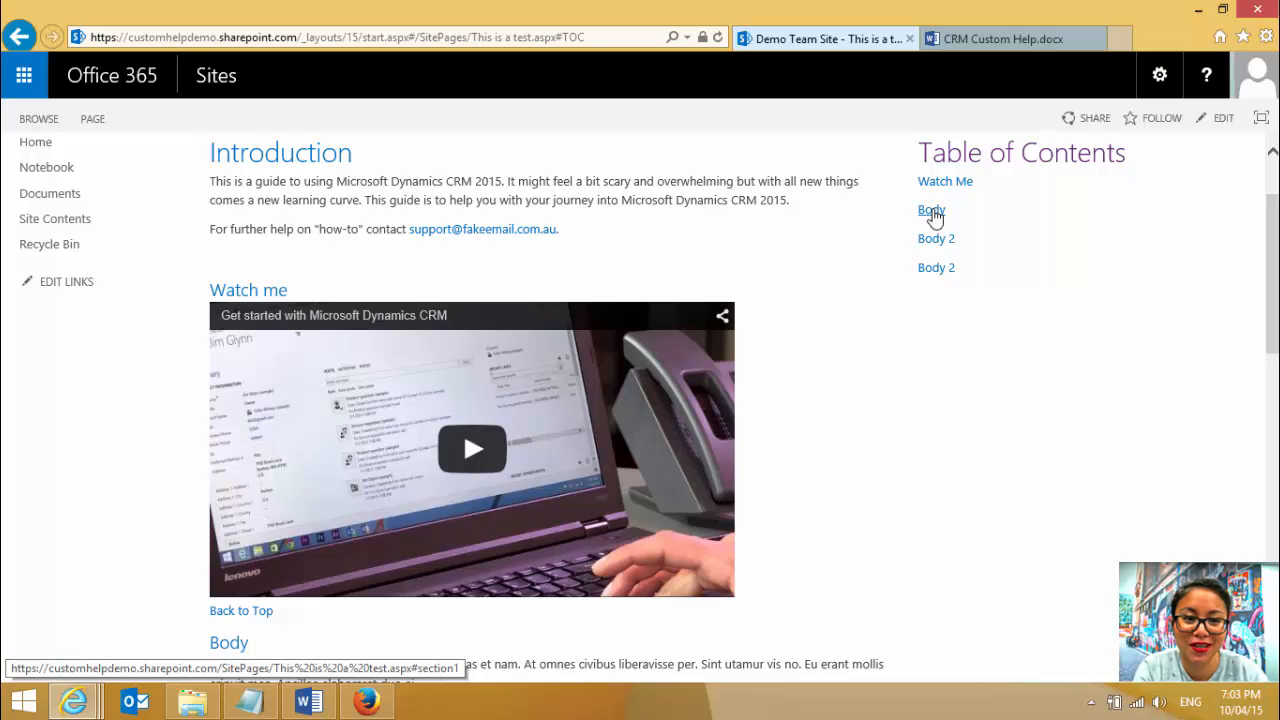
# - Duplicate the wiki page's browser tab and open Microsoft Dynamics CRM from the Office 365 apps in the copy
pyautogui.rightClick(855, 48)
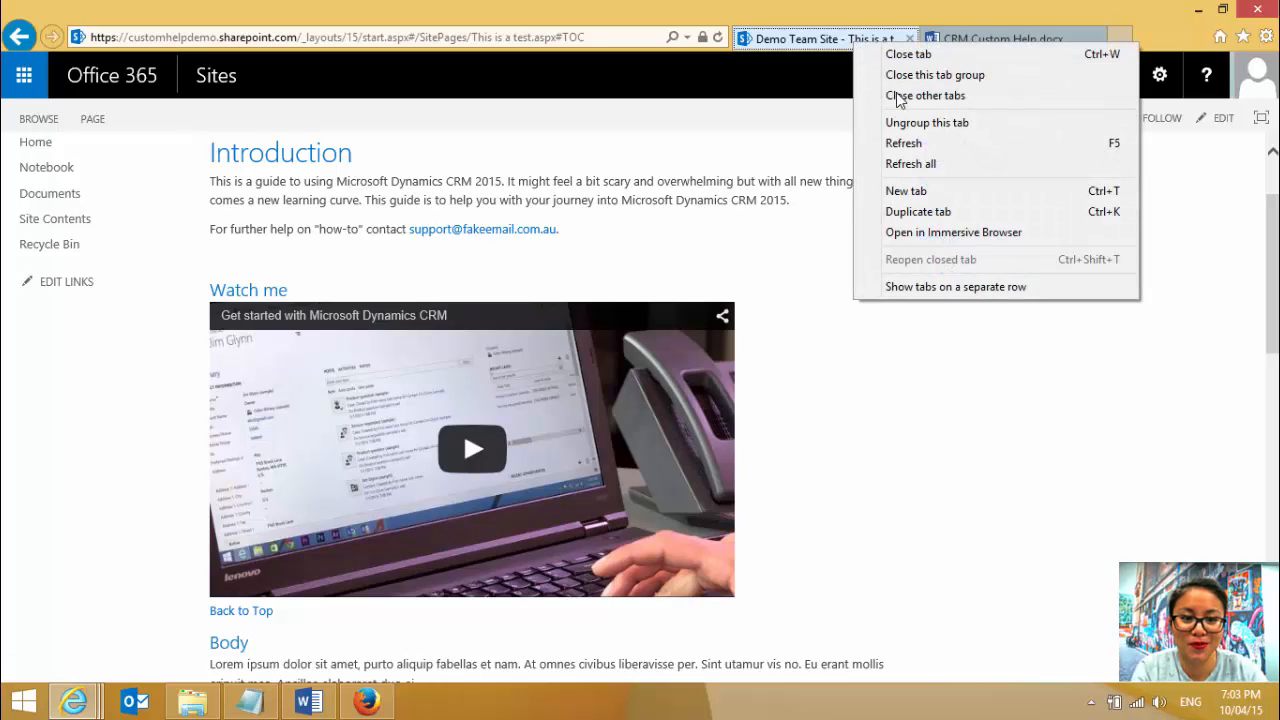
pyautogui.click(940, 209)
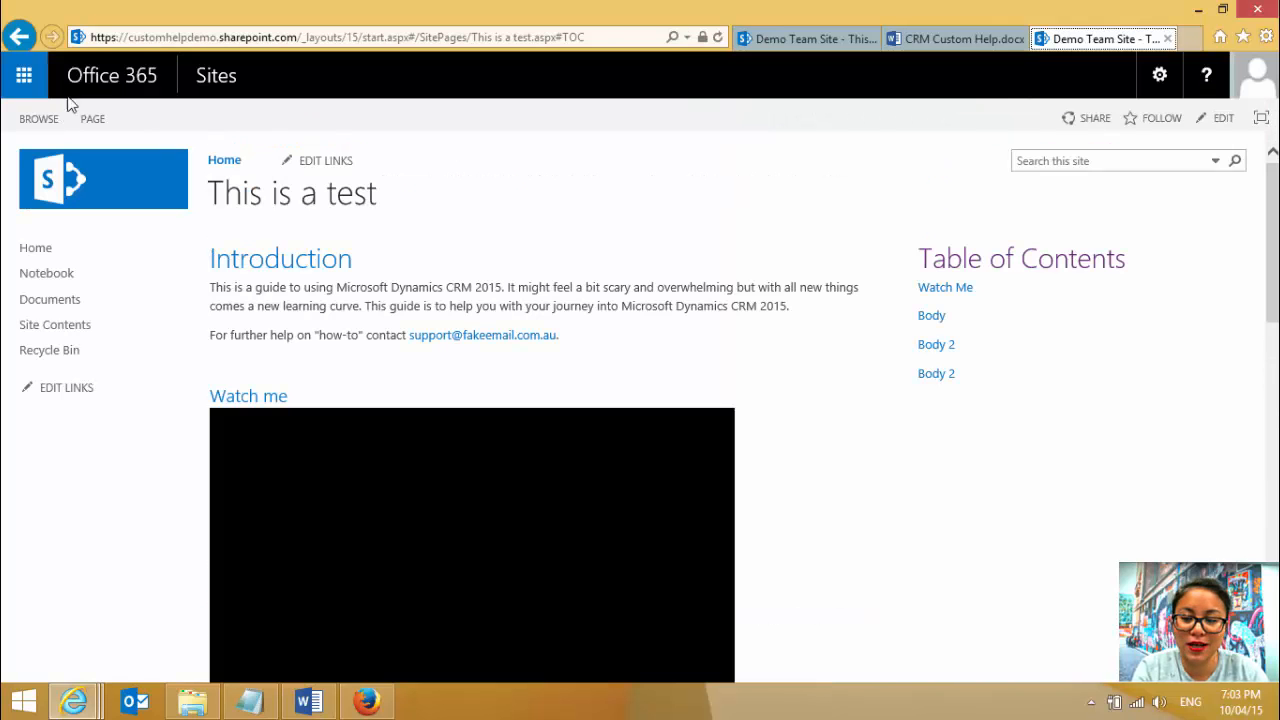
pyautogui.click(25, 76)
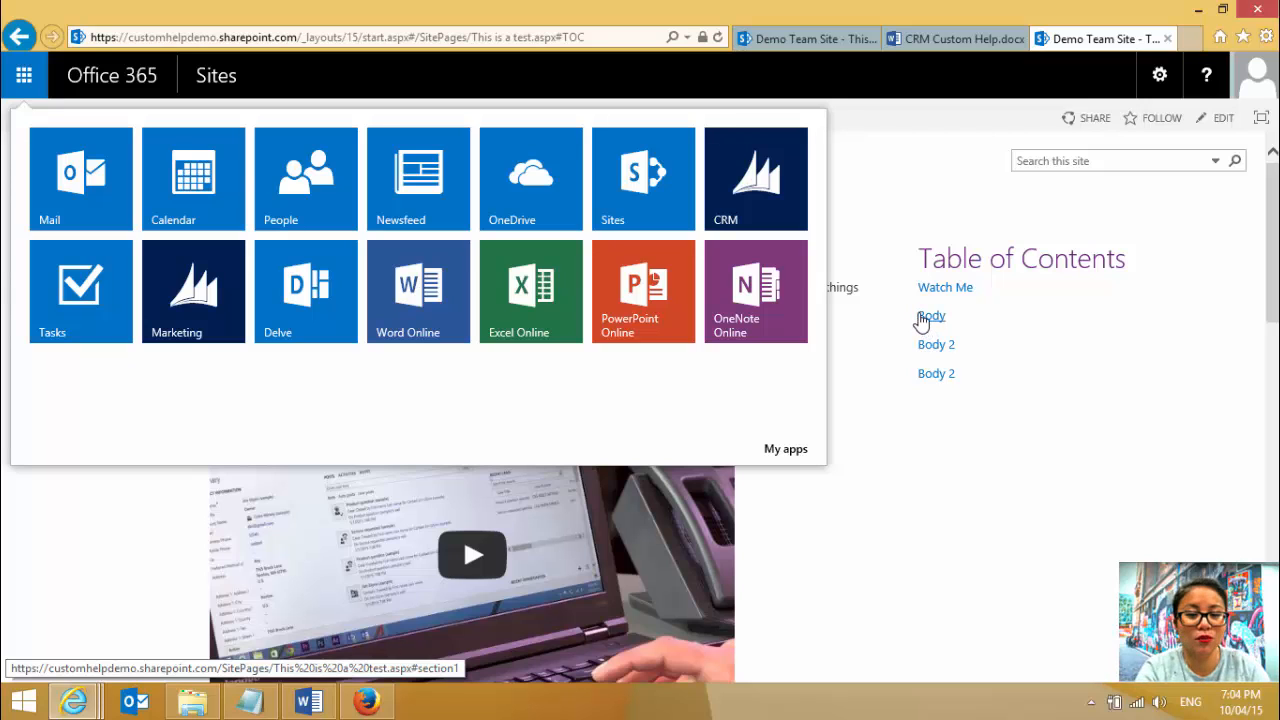
pyautogui.click(735, 207)
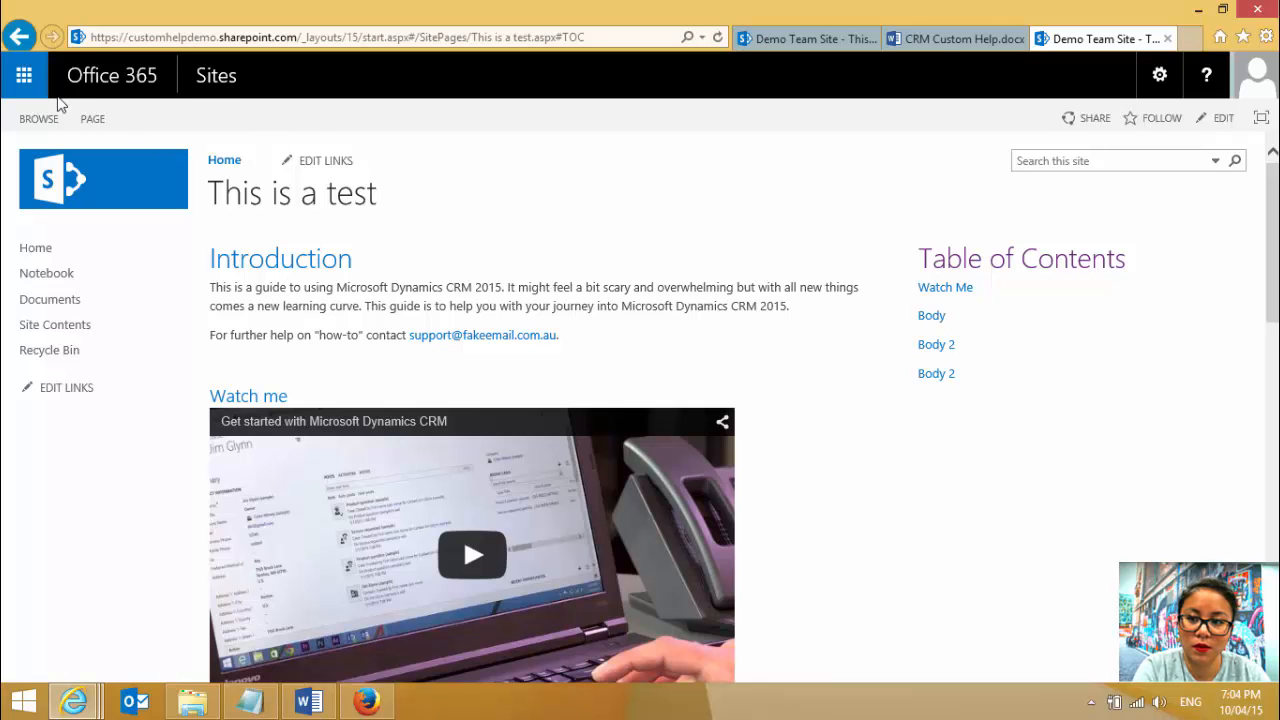
pyautogui.click(20, 82)
pyautogui.click(730, 205)
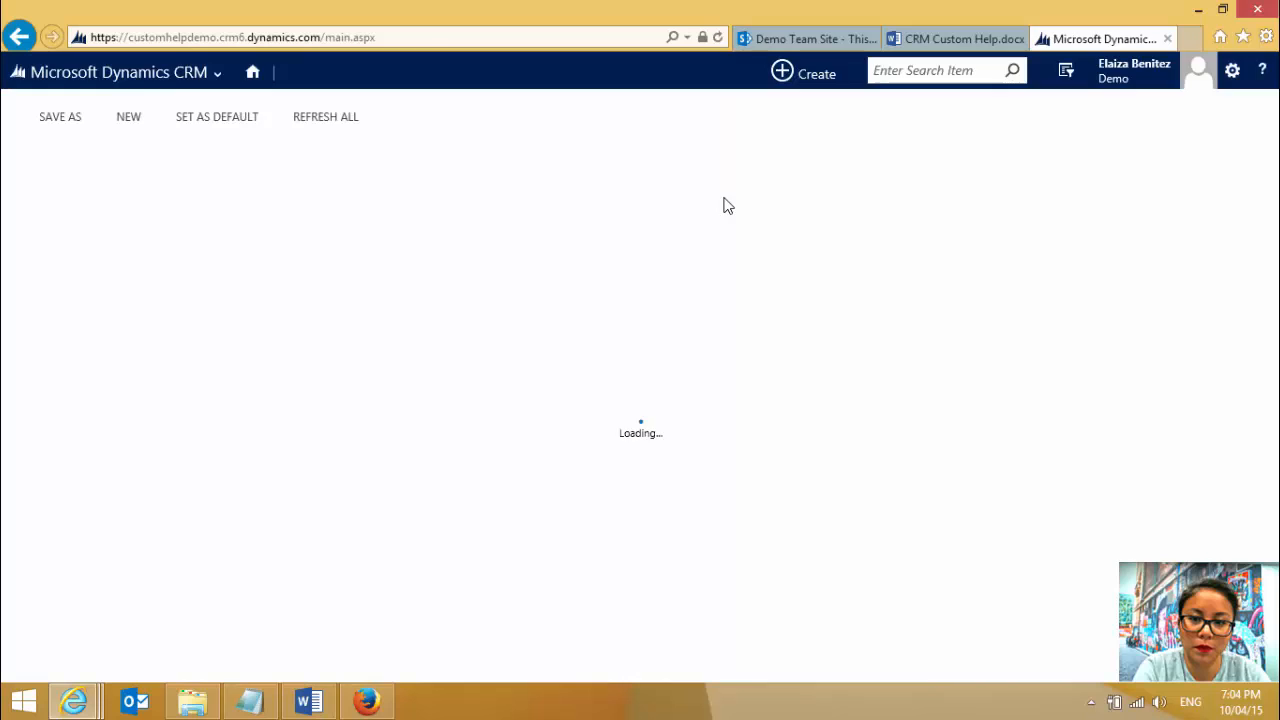
# - Go to the Customizations area of the CRM settings and open Customize the System
pyautogui.click(187, 77)
pyautogui.click(667, 165)
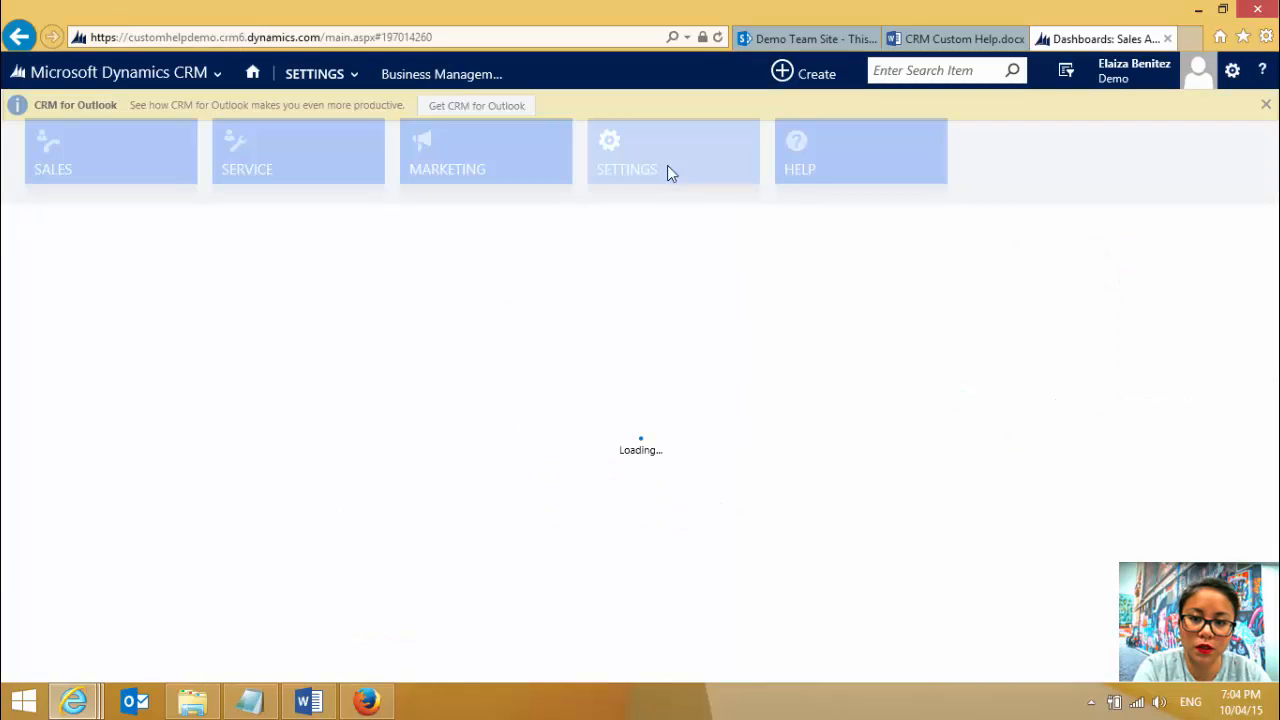
pyautogui.click(345, 79)
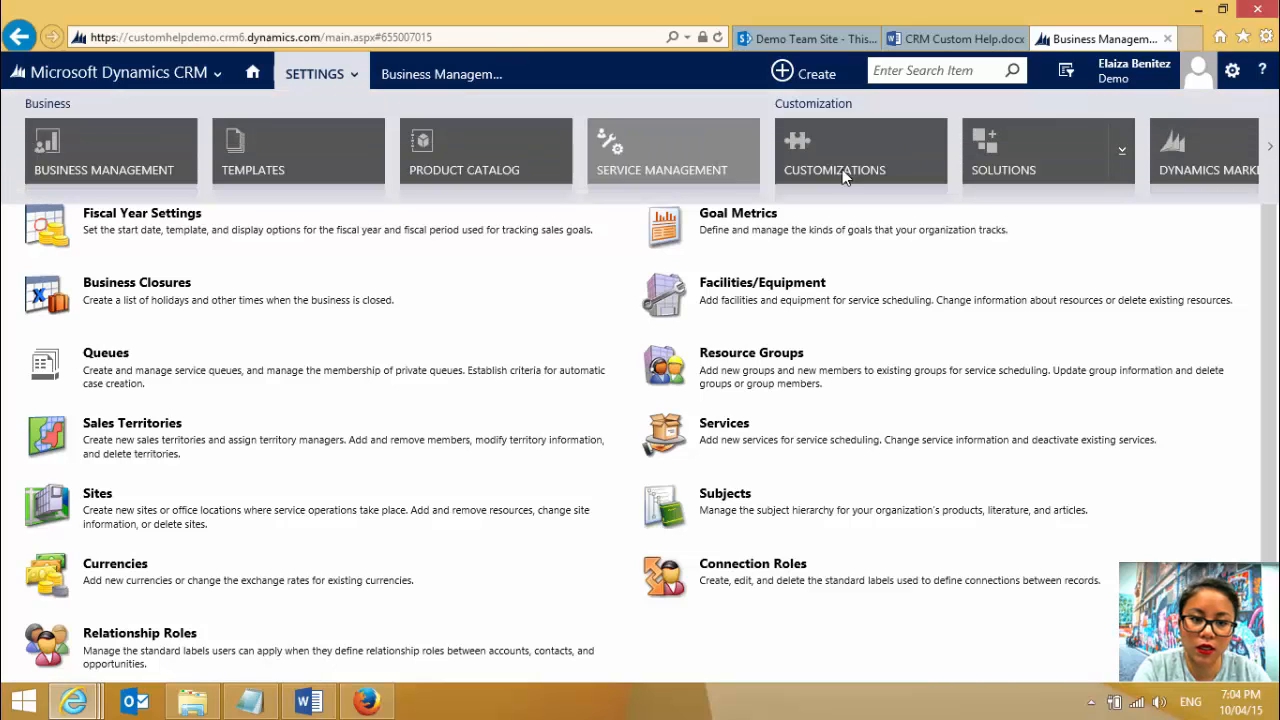
pyautogui.scroll(-10, 1004, 169)
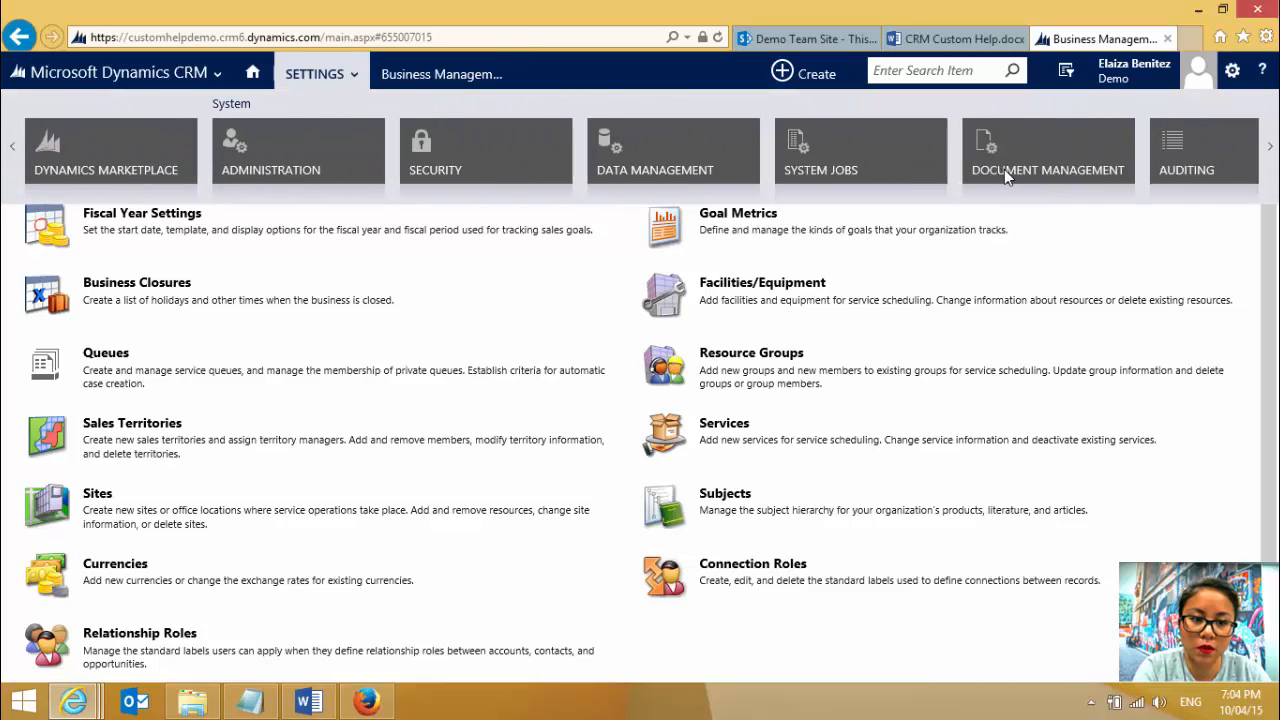
pyautogui.scroll(5, 880, 166)
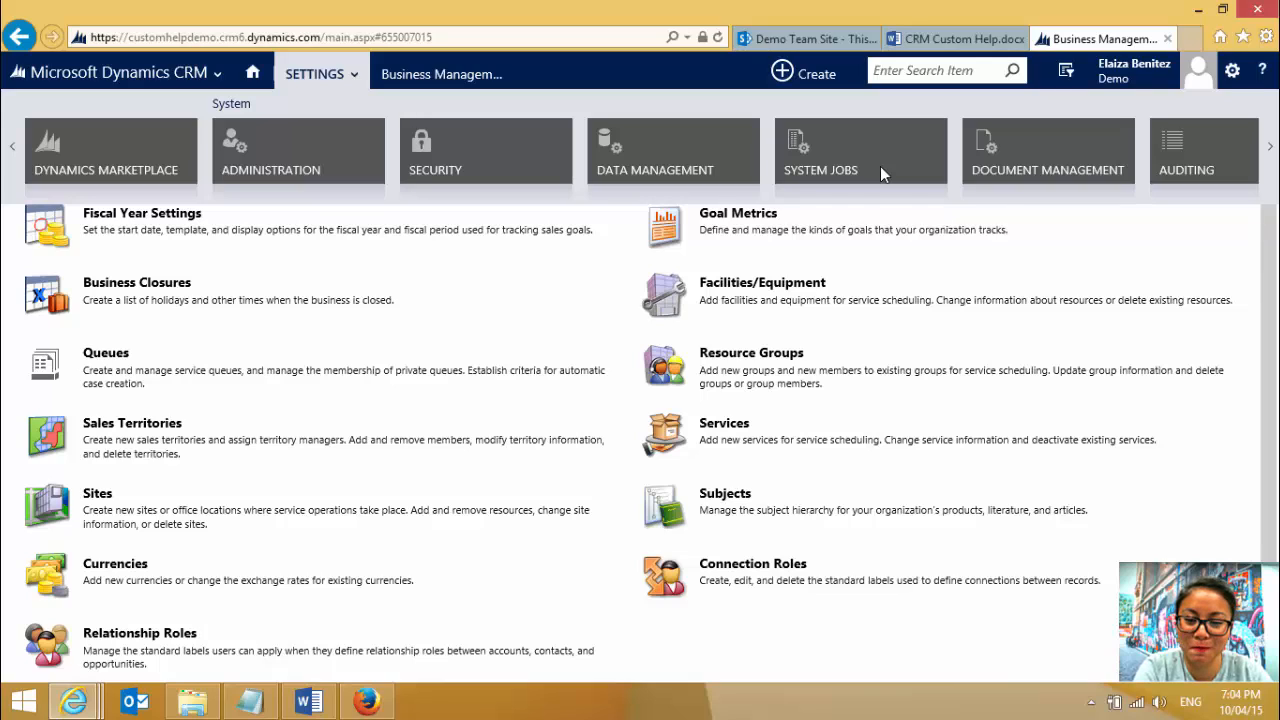
pyautogui.scroll(3, 880, 170)
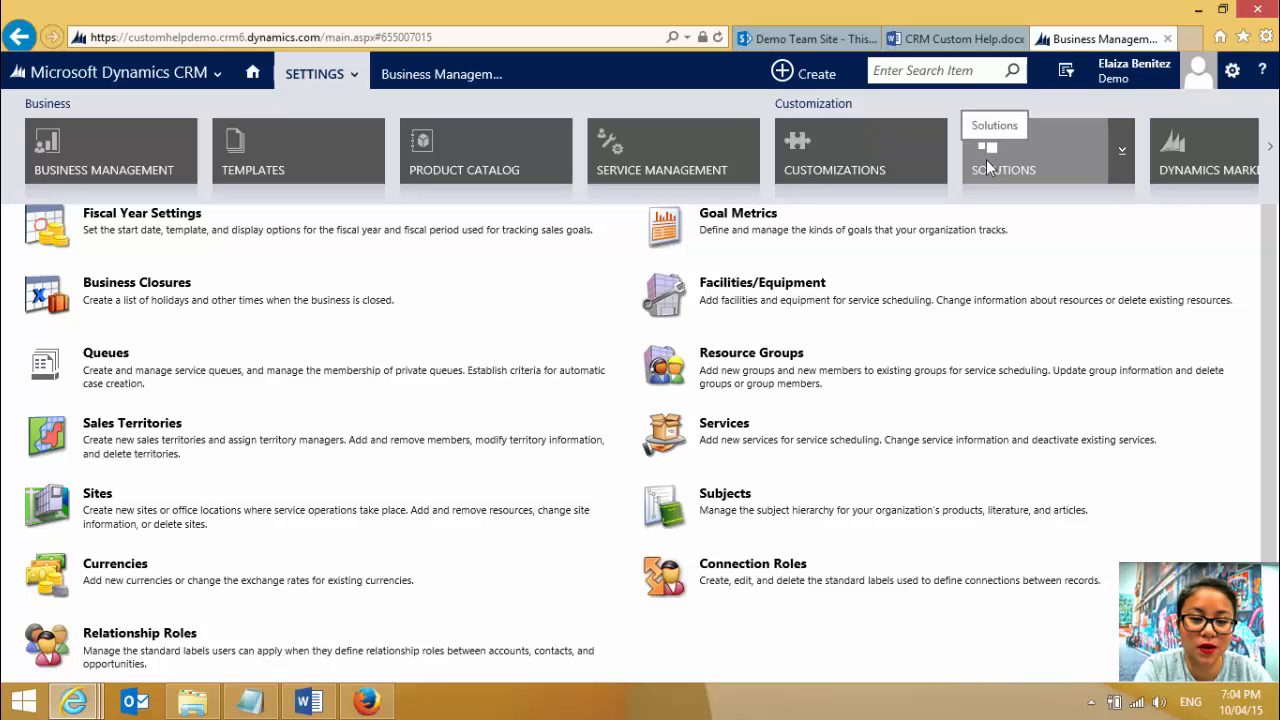
pyautogui.click(895, 168)
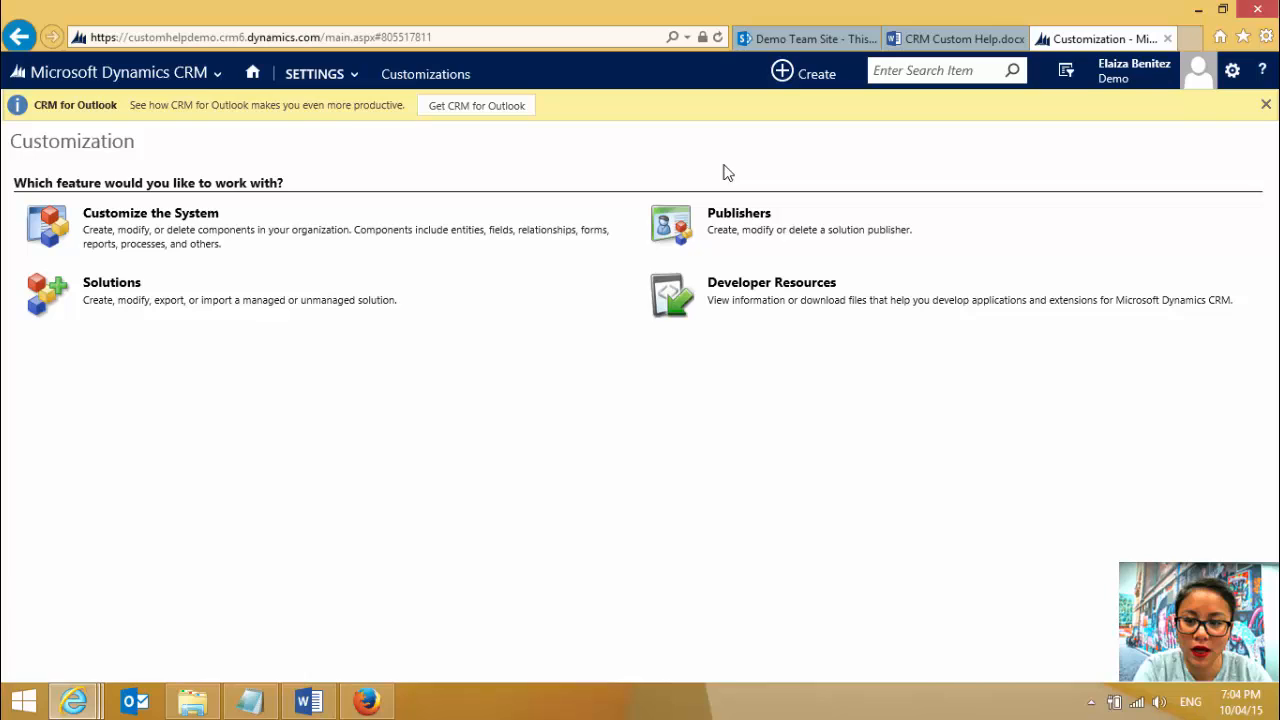
pyautogui.click(179, 212)
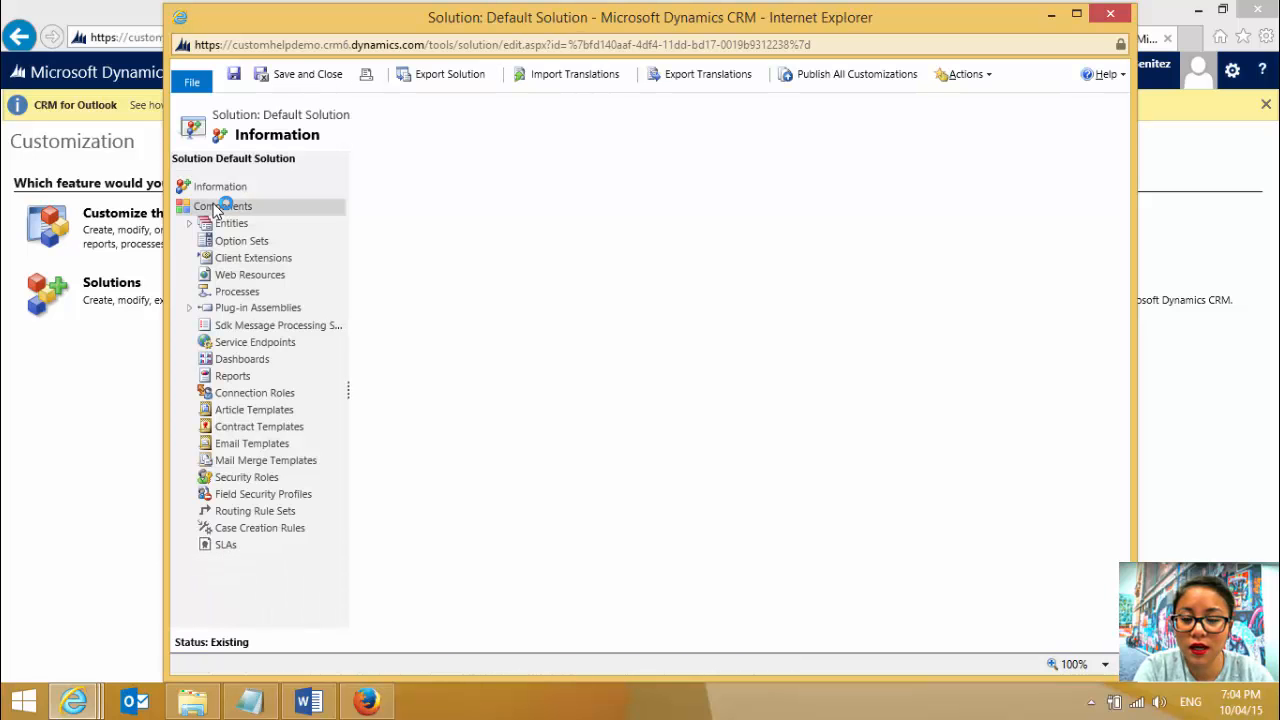
# - Open the Account entity's definition in the default solution and enable Use custom Help
pyautogui.click(196, 226)
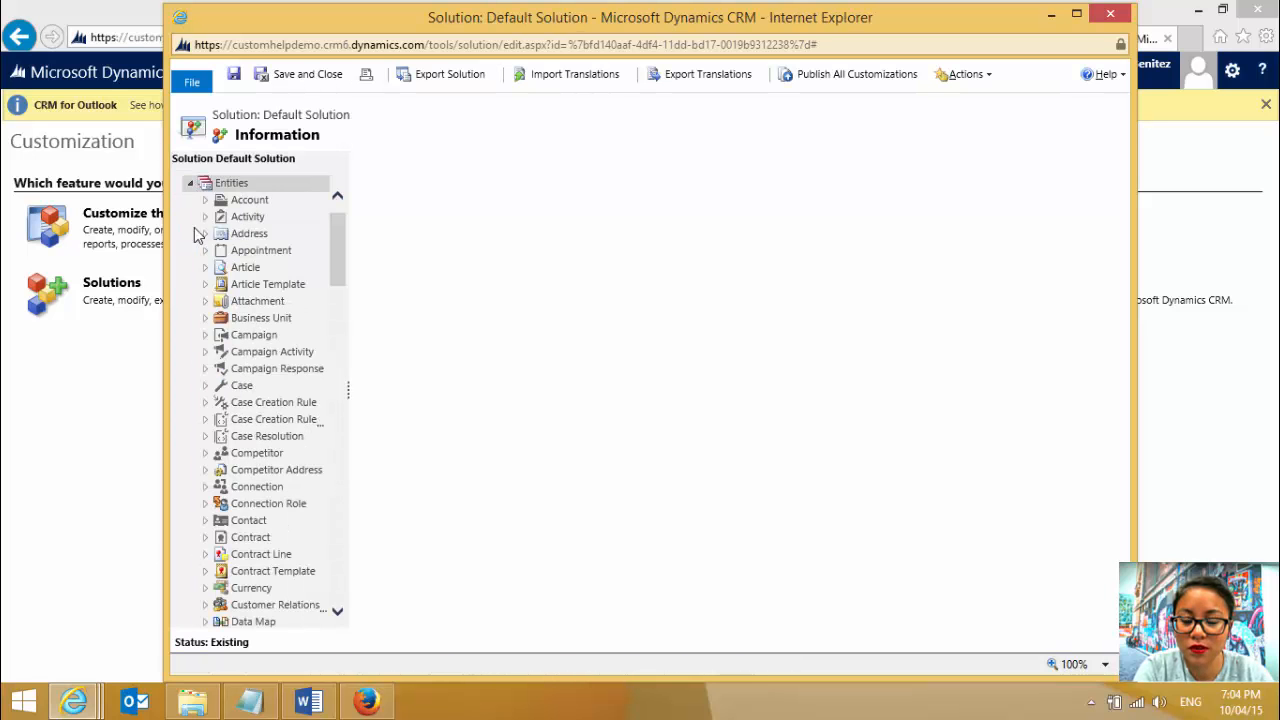
pyautogui.click(201, 204)
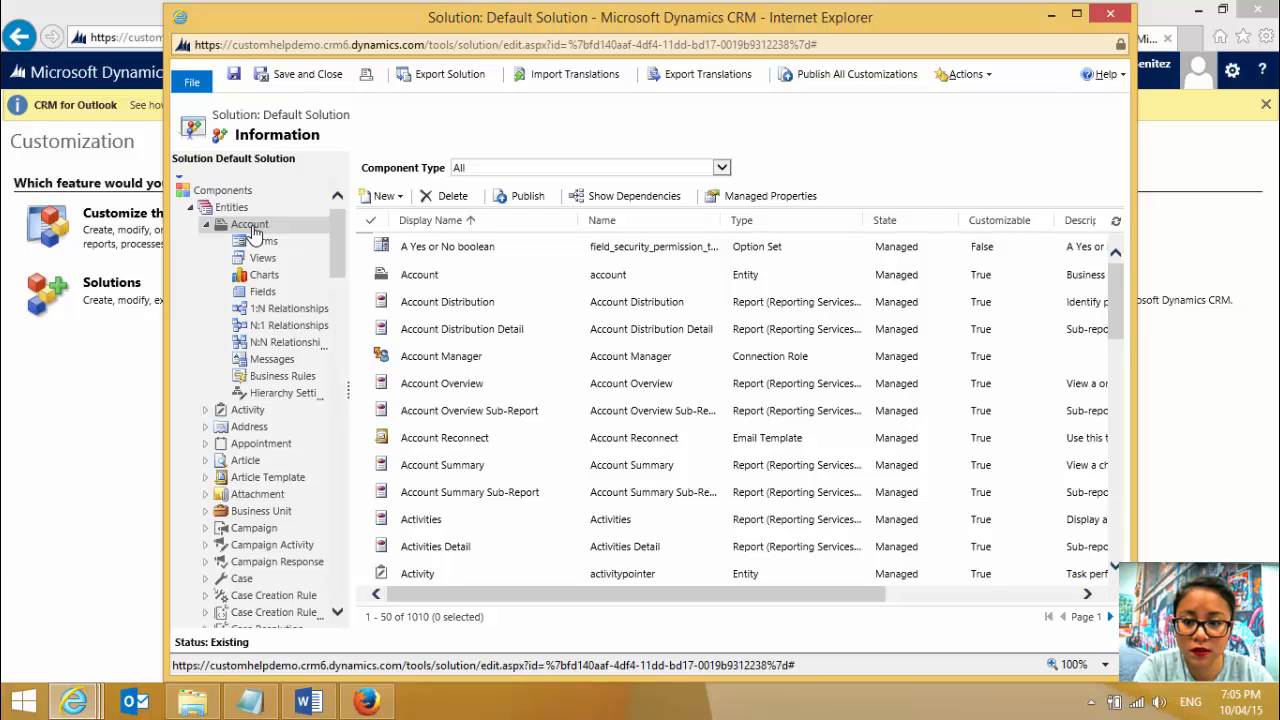
pyautogui.click(250, 225)
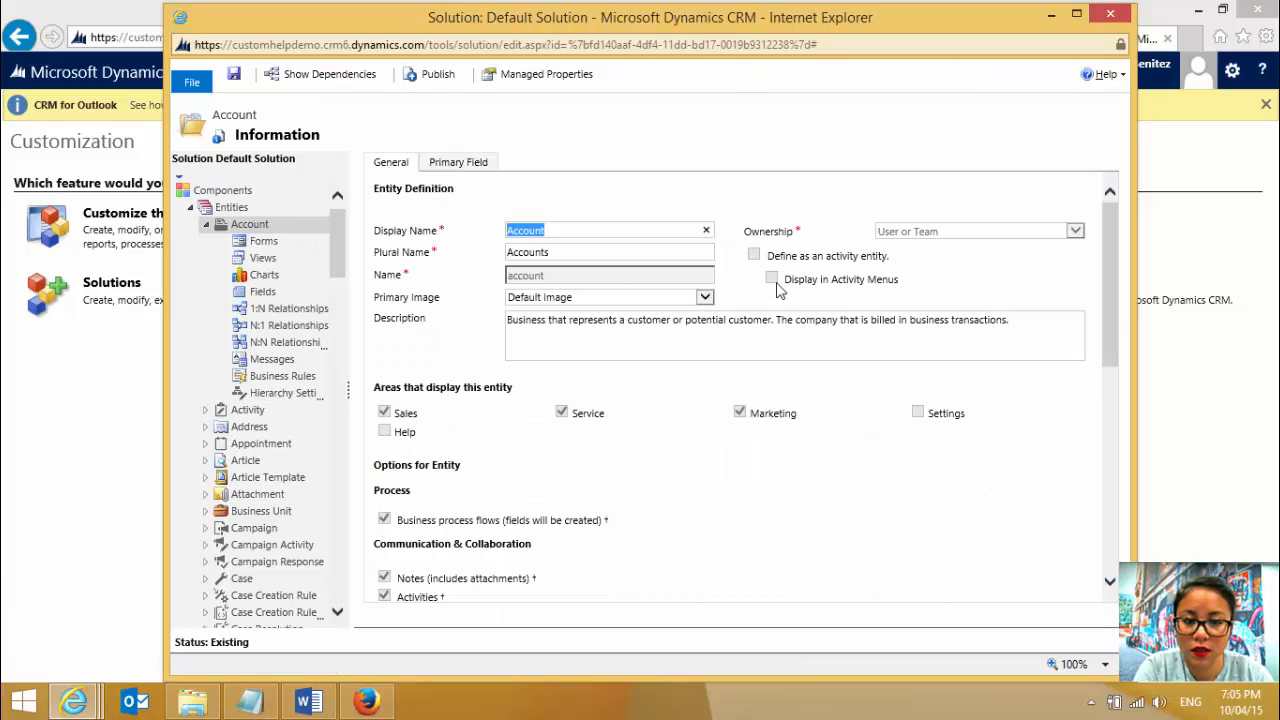
pyautogui.moveTo(1110, 278); pyautogui.dragTo(1062, 500)
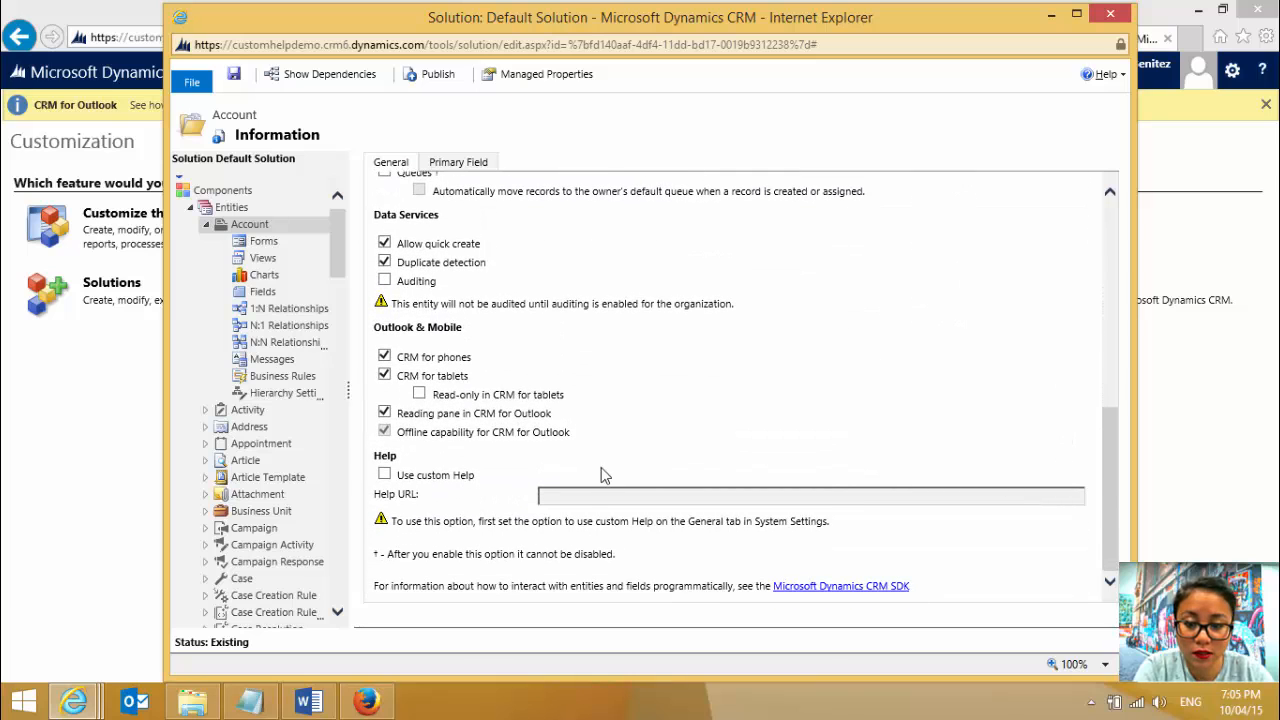
pyautogui.click(385, 475)
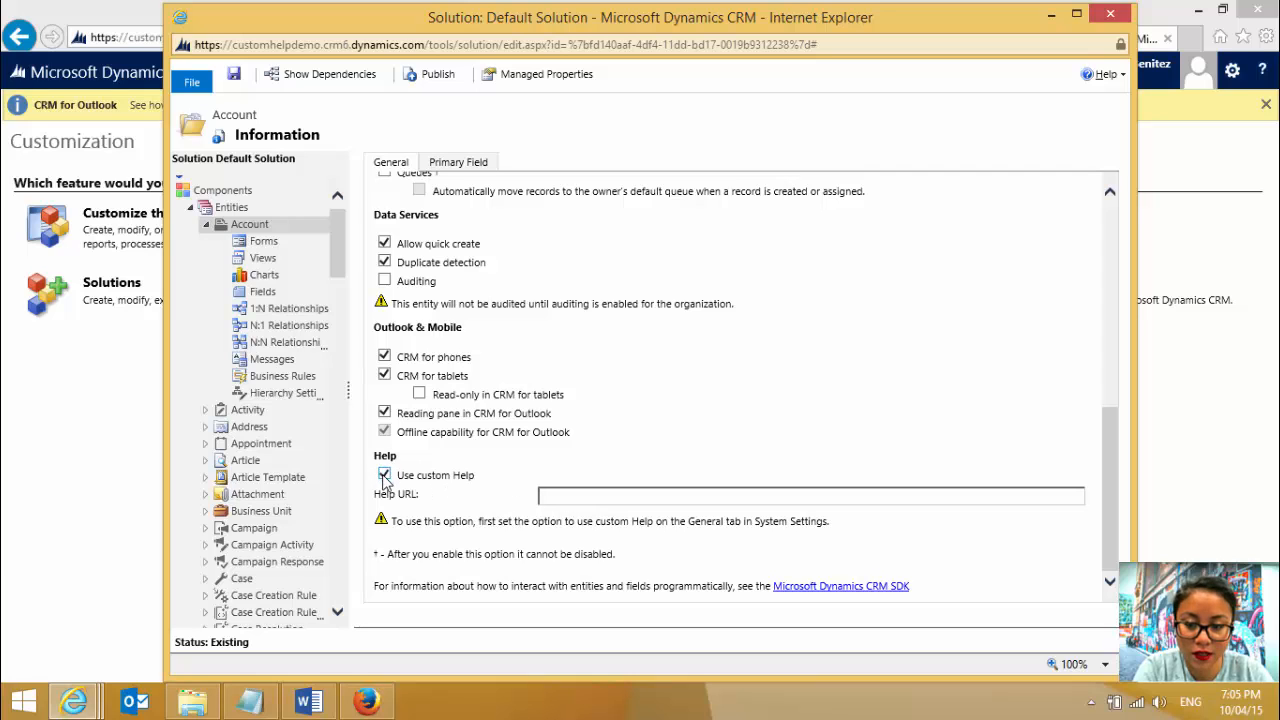
# - Copy the address of the wiki page's first Body 2 contents link and enter it as the Account entity's Help URL
pyautogui.click(1051, 14)
pyautogui.click(804, 39)
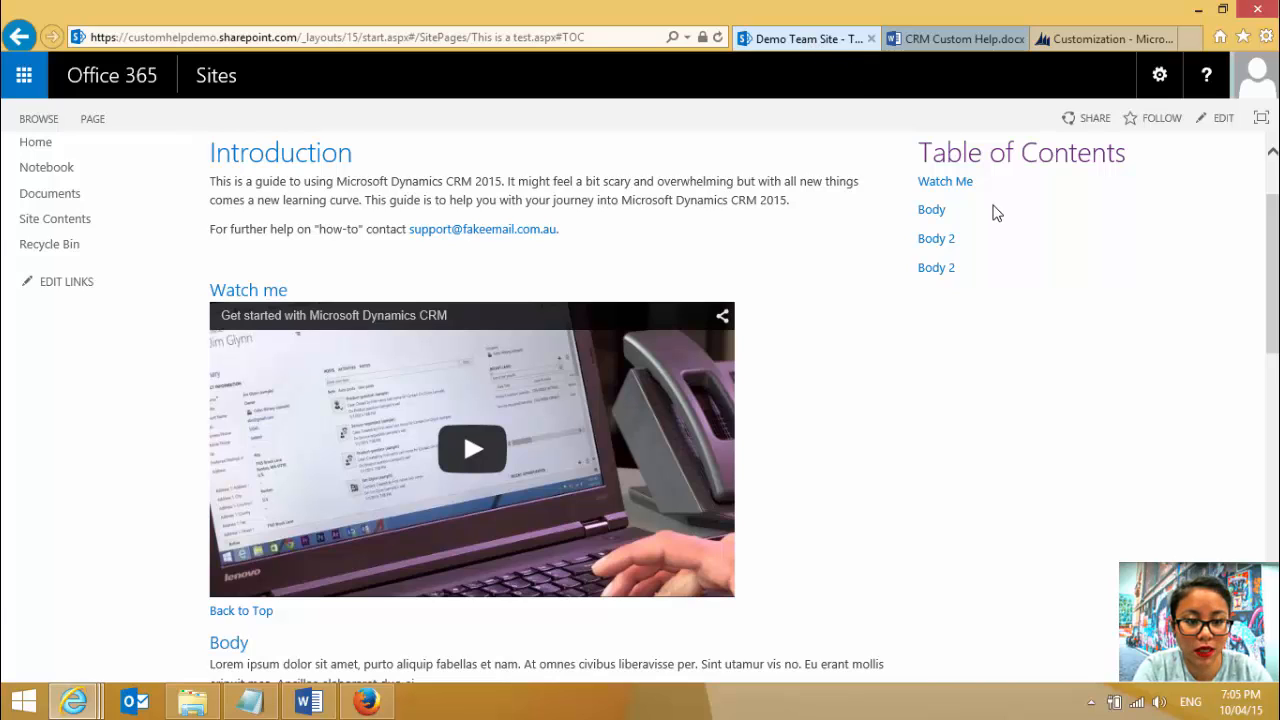
pyautogui.rightClick(938, 243)
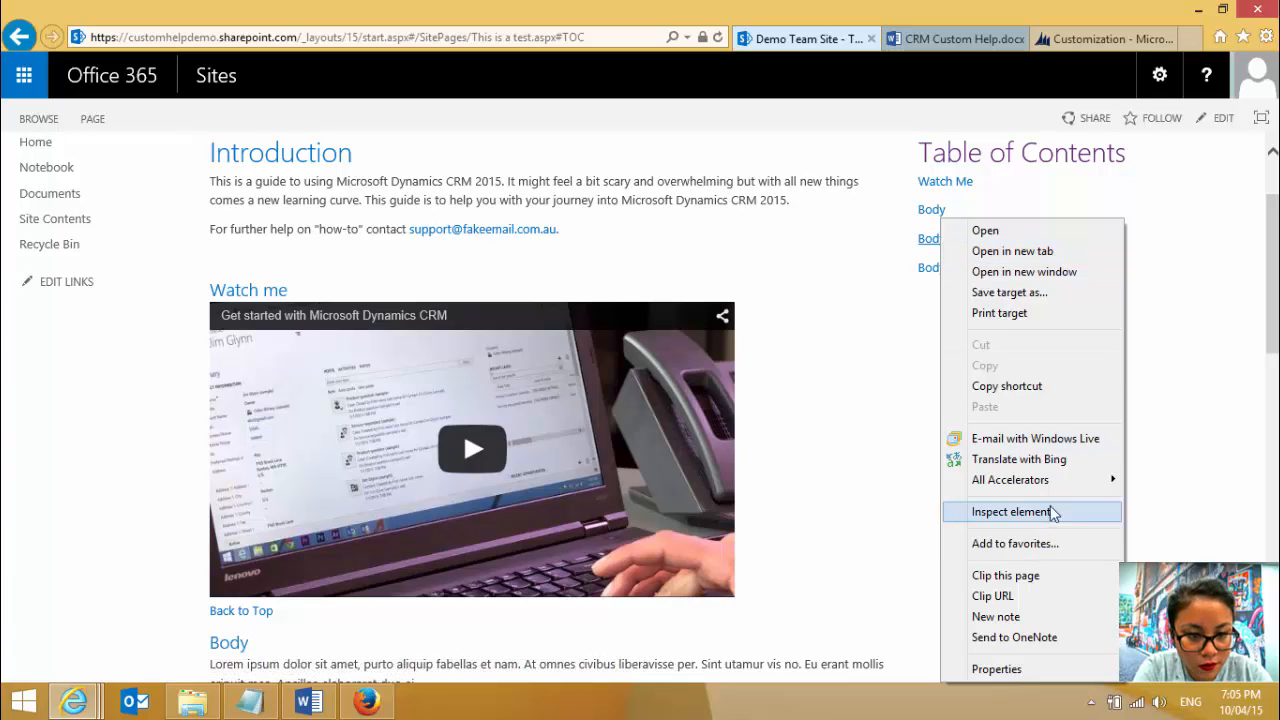
pyautogui.click(1044, 390)
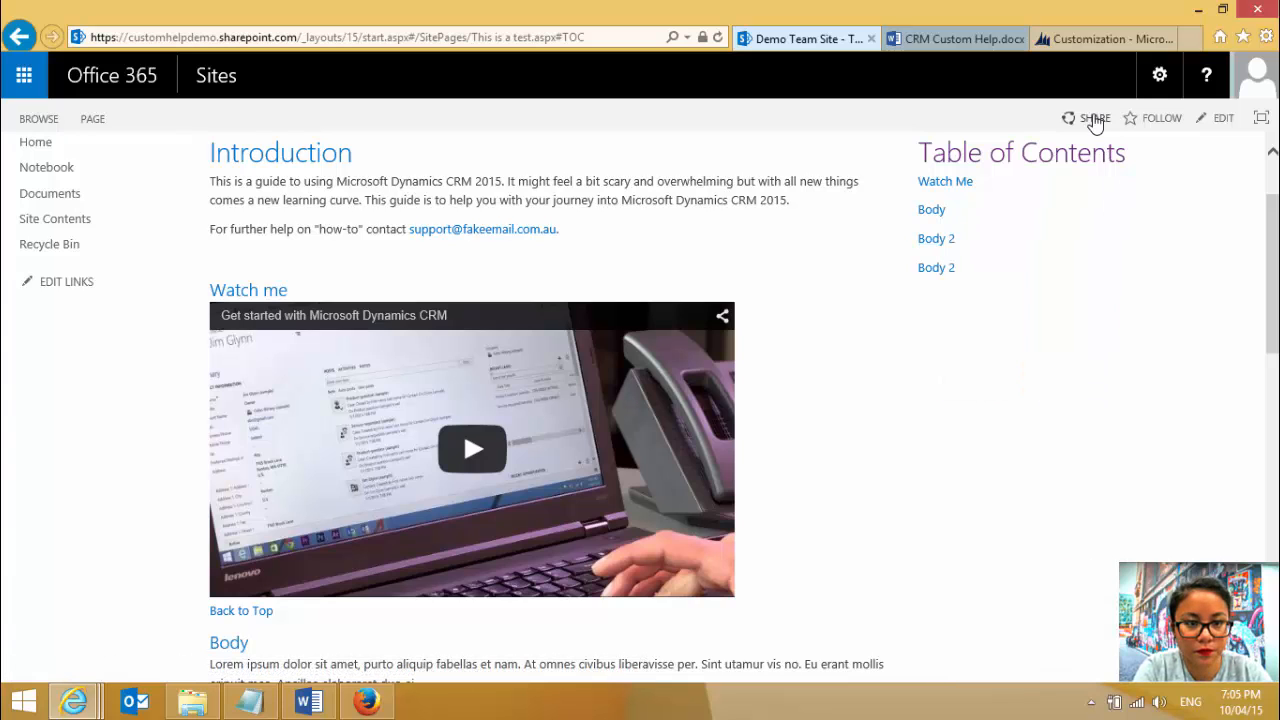
pyautogui.click(73, 702)
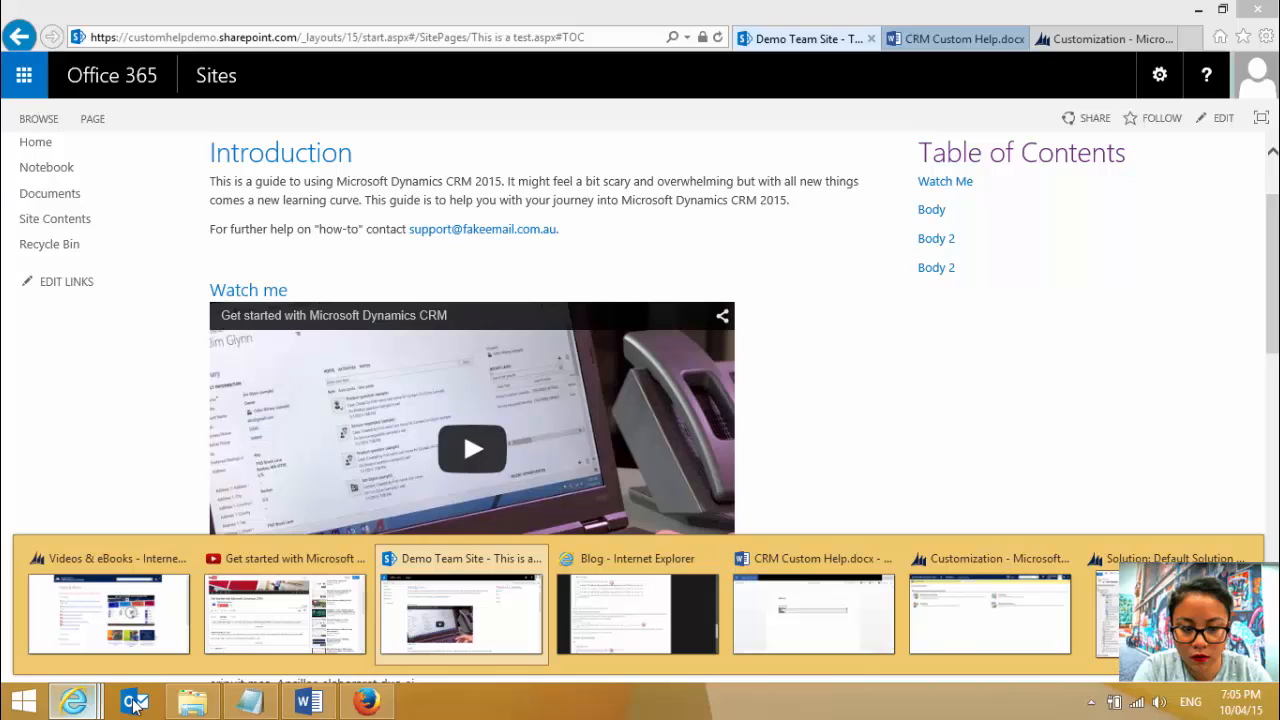
pyautogui.click(1040, 642)
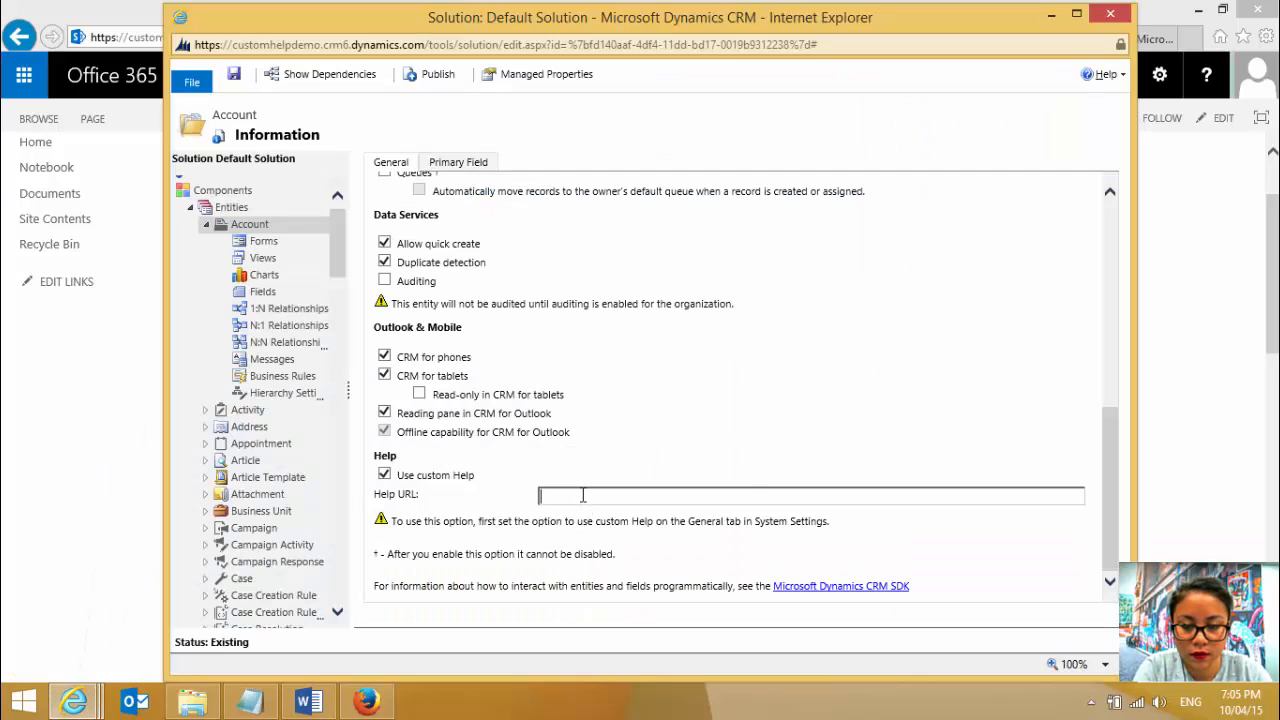
pyautogui.rightClick(583, 495)
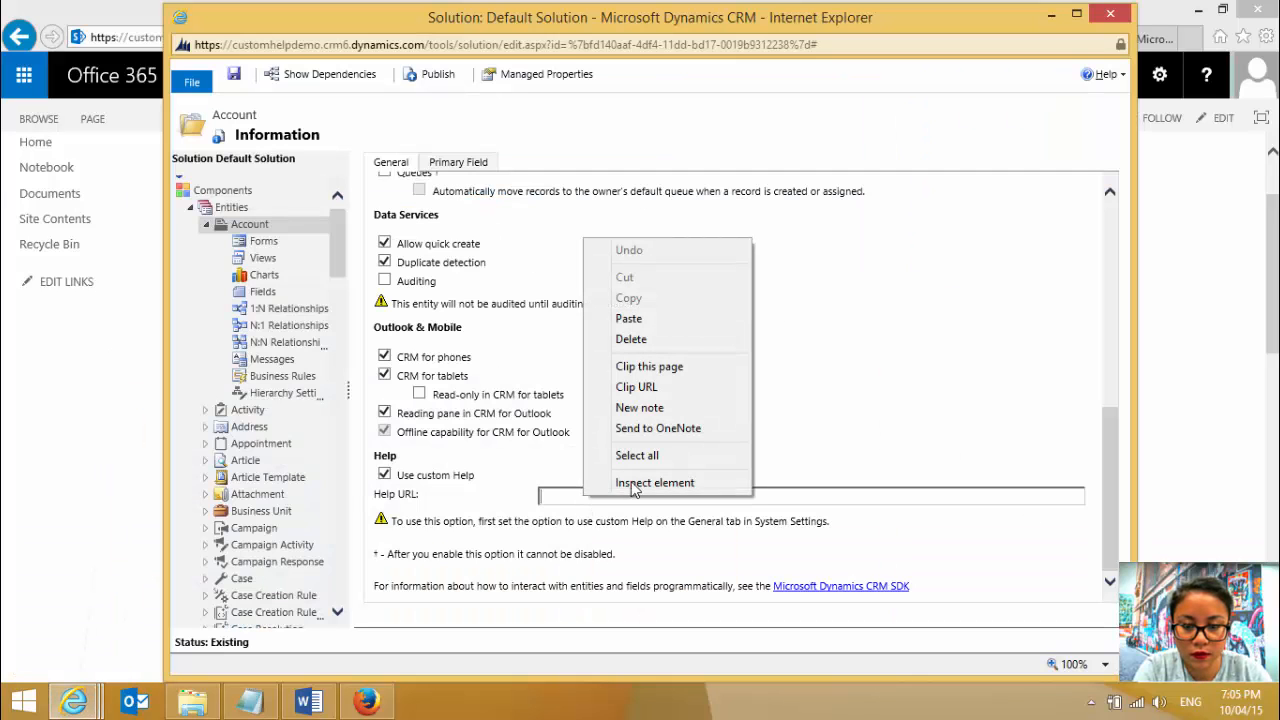
pyautogui.click(647, 320)
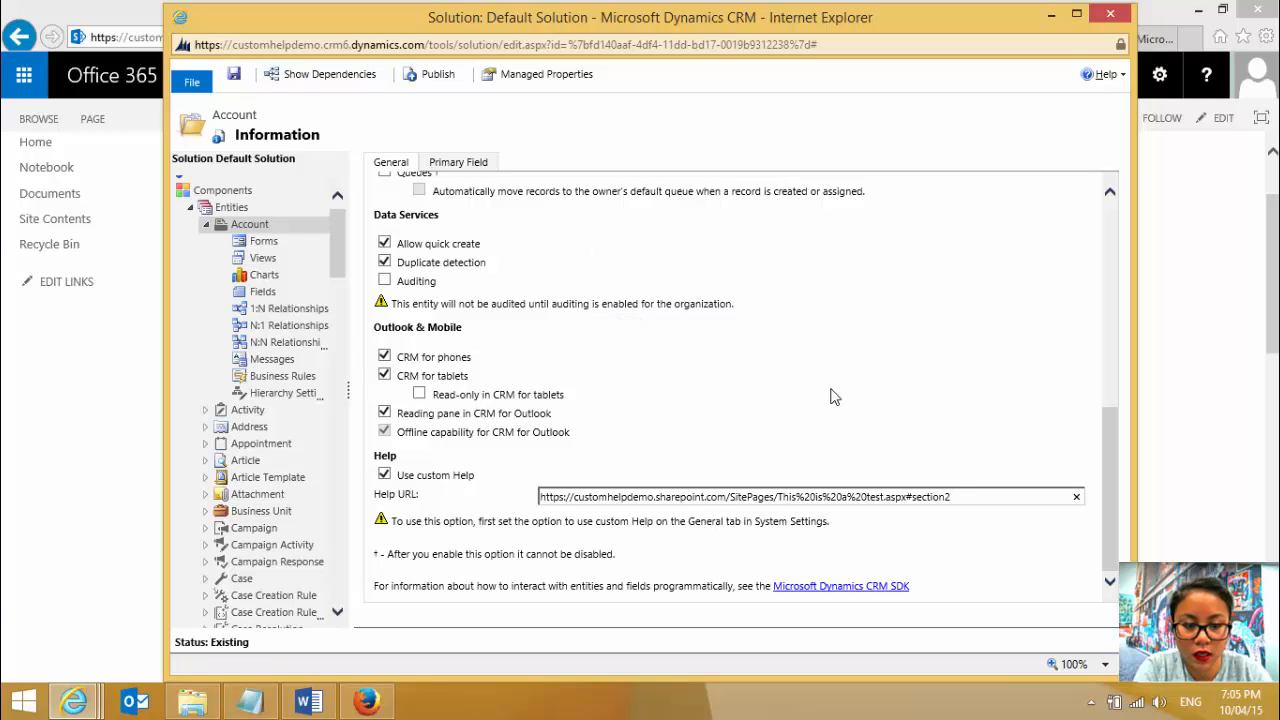
# - Highlight the #section2 anchor in the Help URL, then save and publish the Account entity
pyautogui.moveTo(953, 497); pyautogui.dragTo(906, 497)
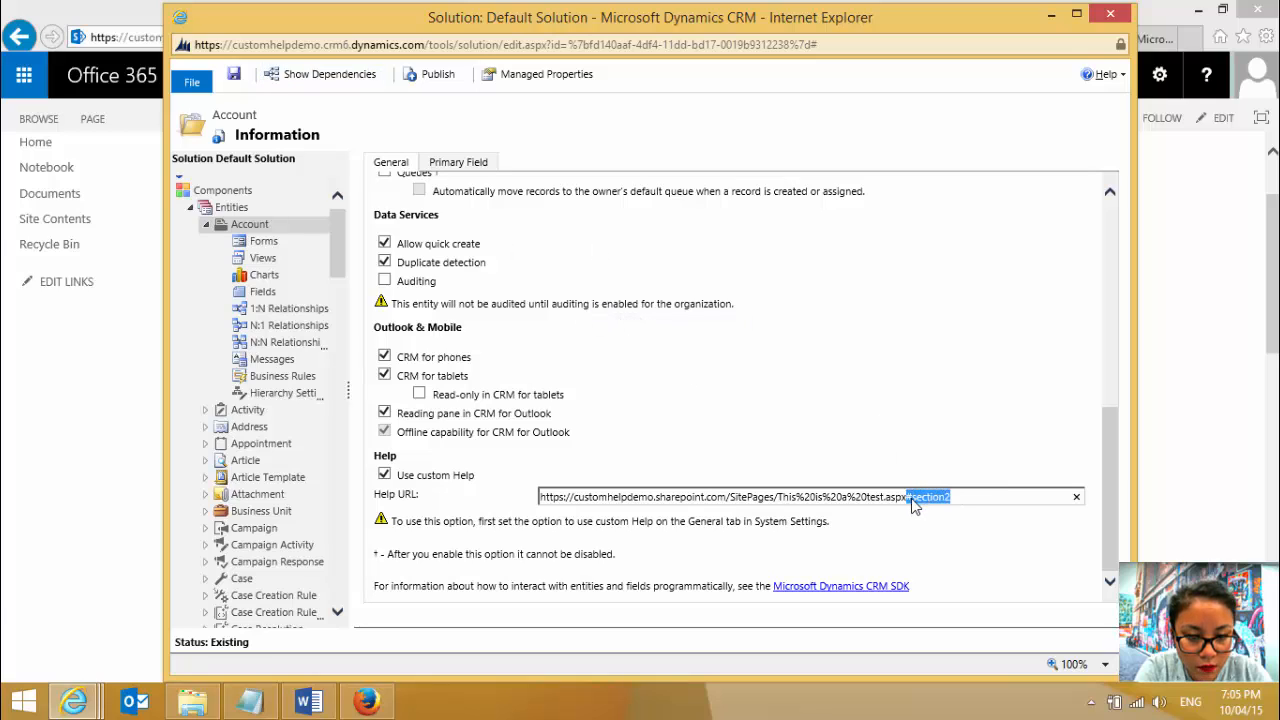
pyautogui.click(234, 78)
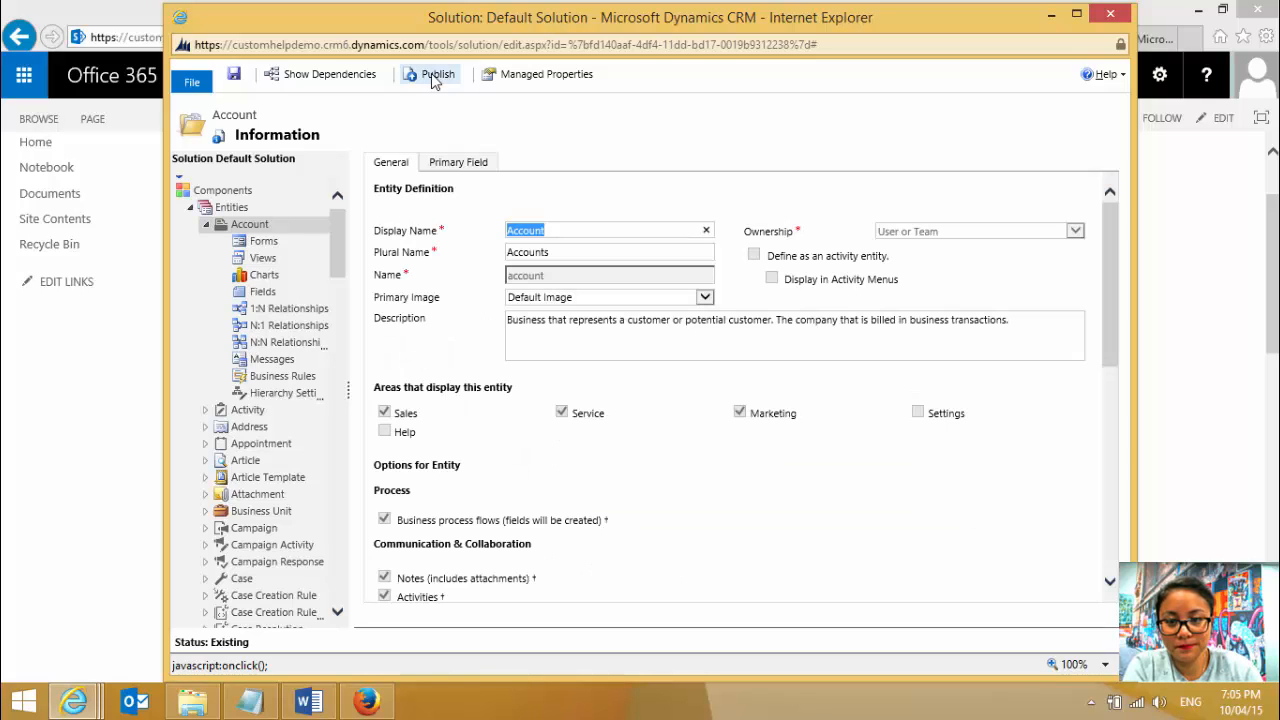
pyautogui.click(434, 79)
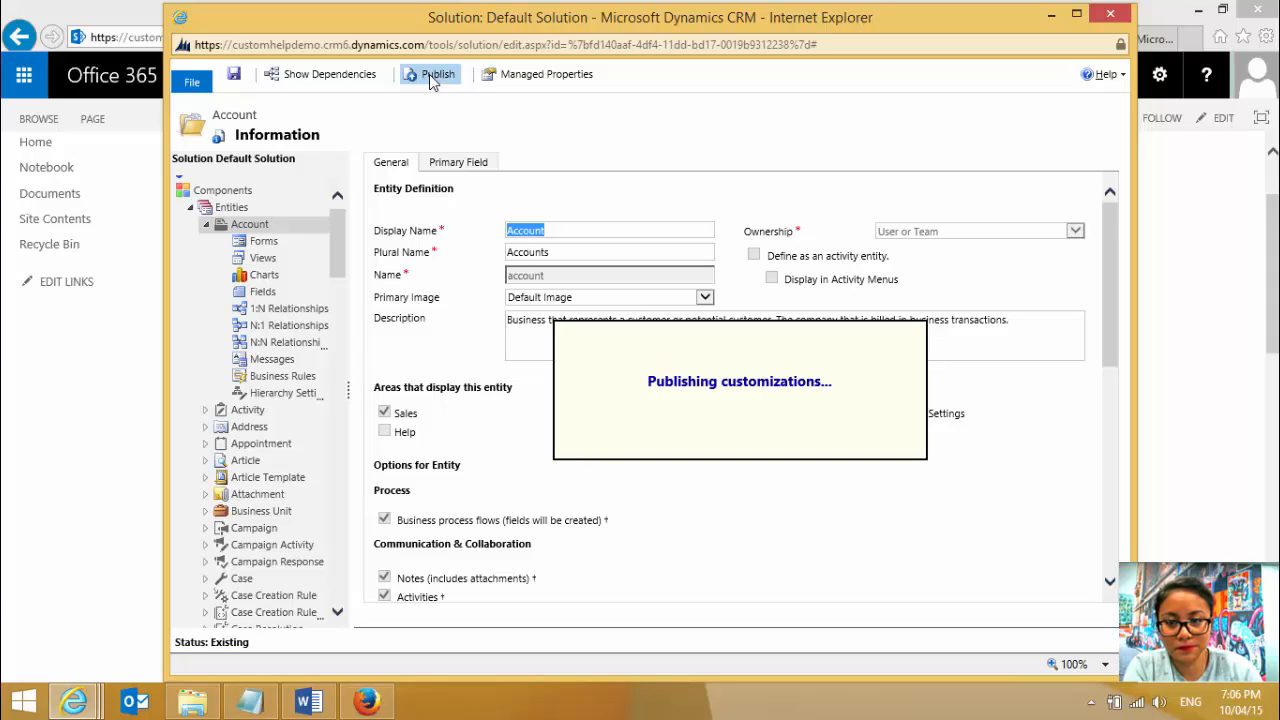
# - Return to the CRM browser page, reload it and open the Accounts list in the Sales area
pyautogui.click(107, 14)
pyautogui.click(1104, 38)
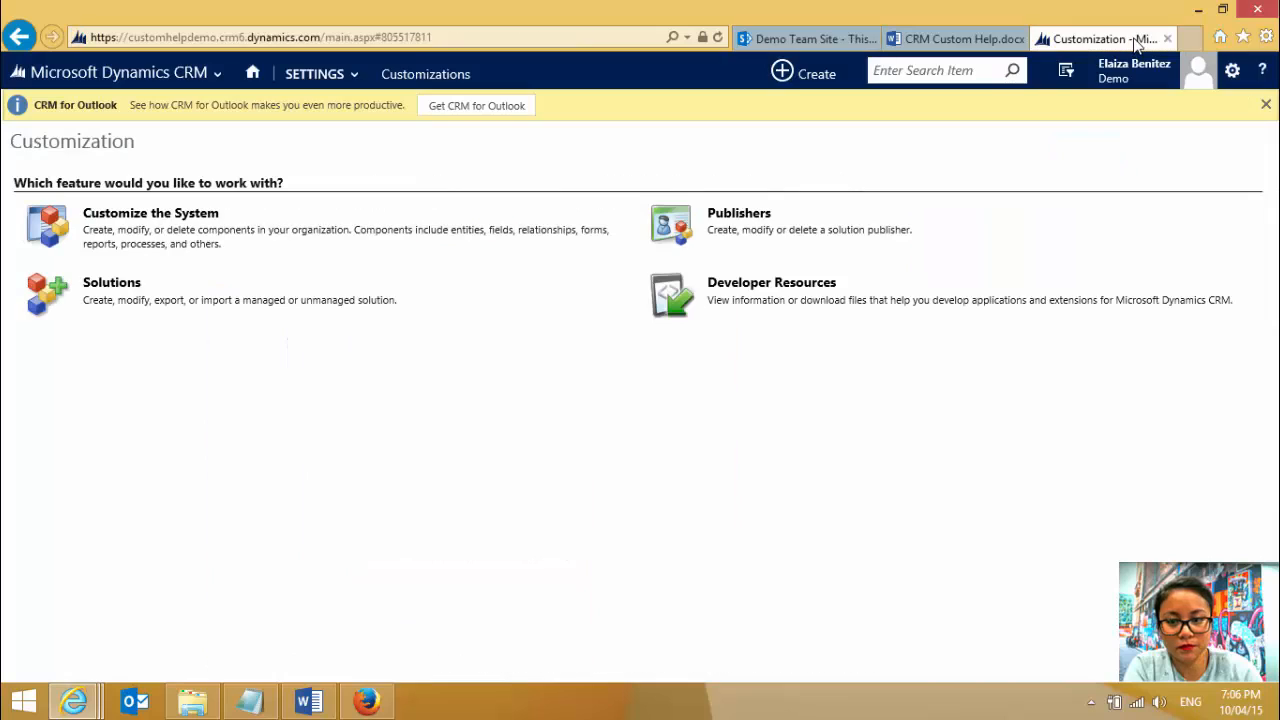
pyautogui.click(718, 38)
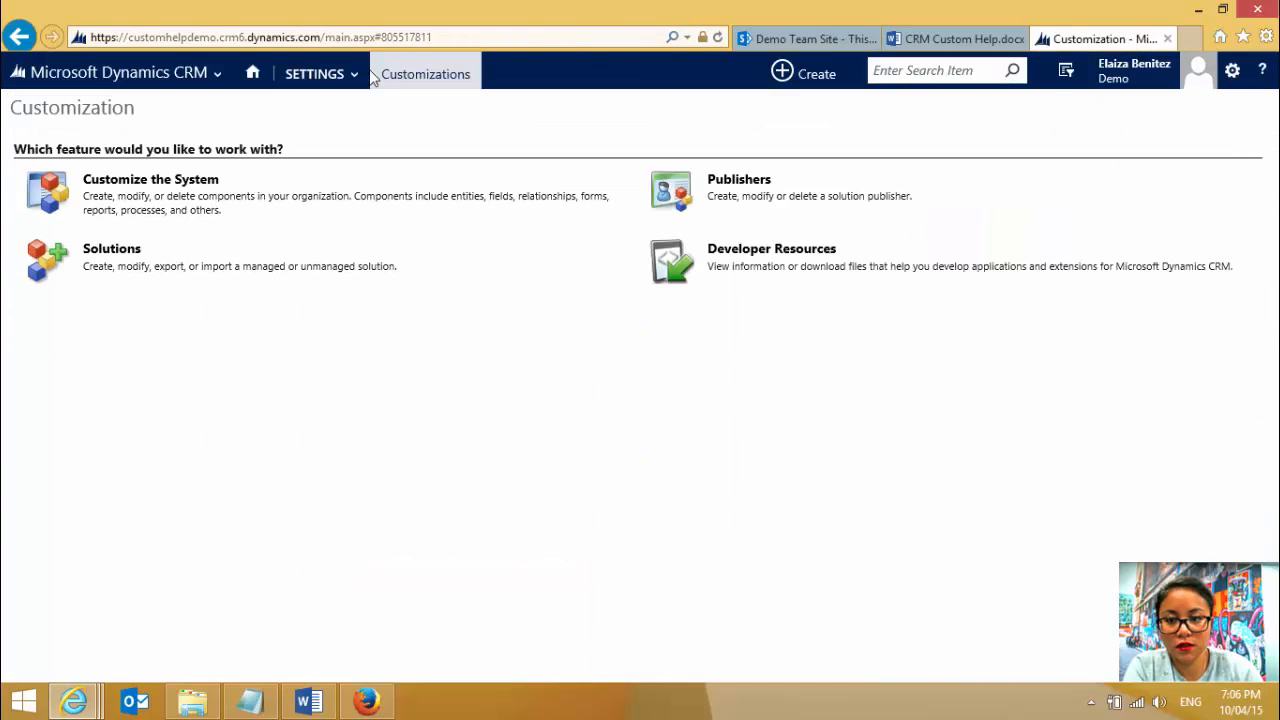
pyautogui.click(215, 75)
pyautogui.click(151, 151)
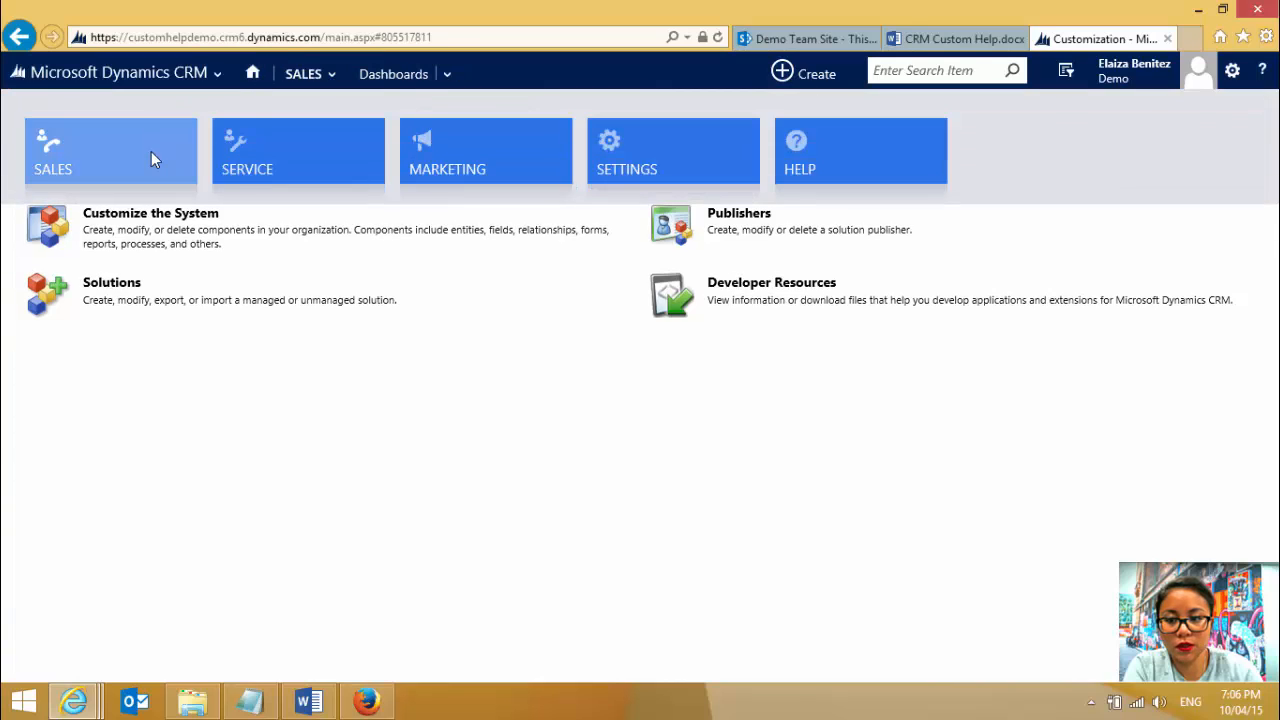
pyautogui.click(333, 80)
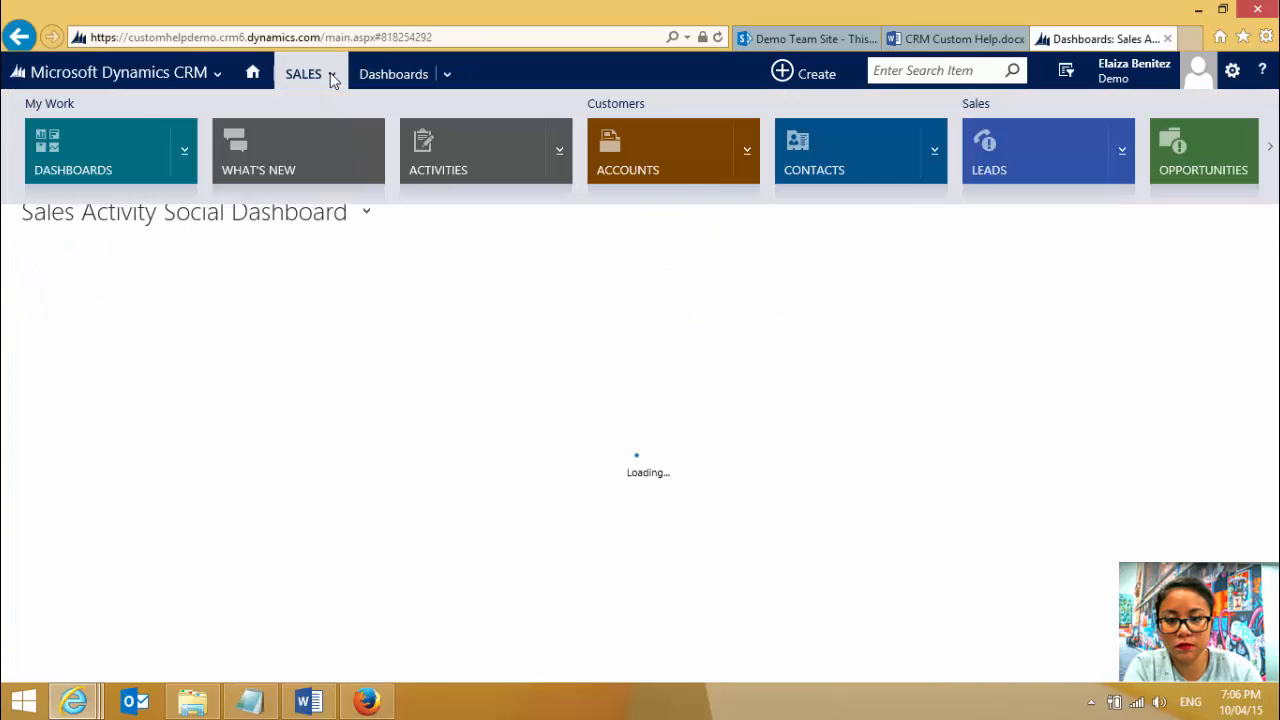
pyautogui.click(333, 80)
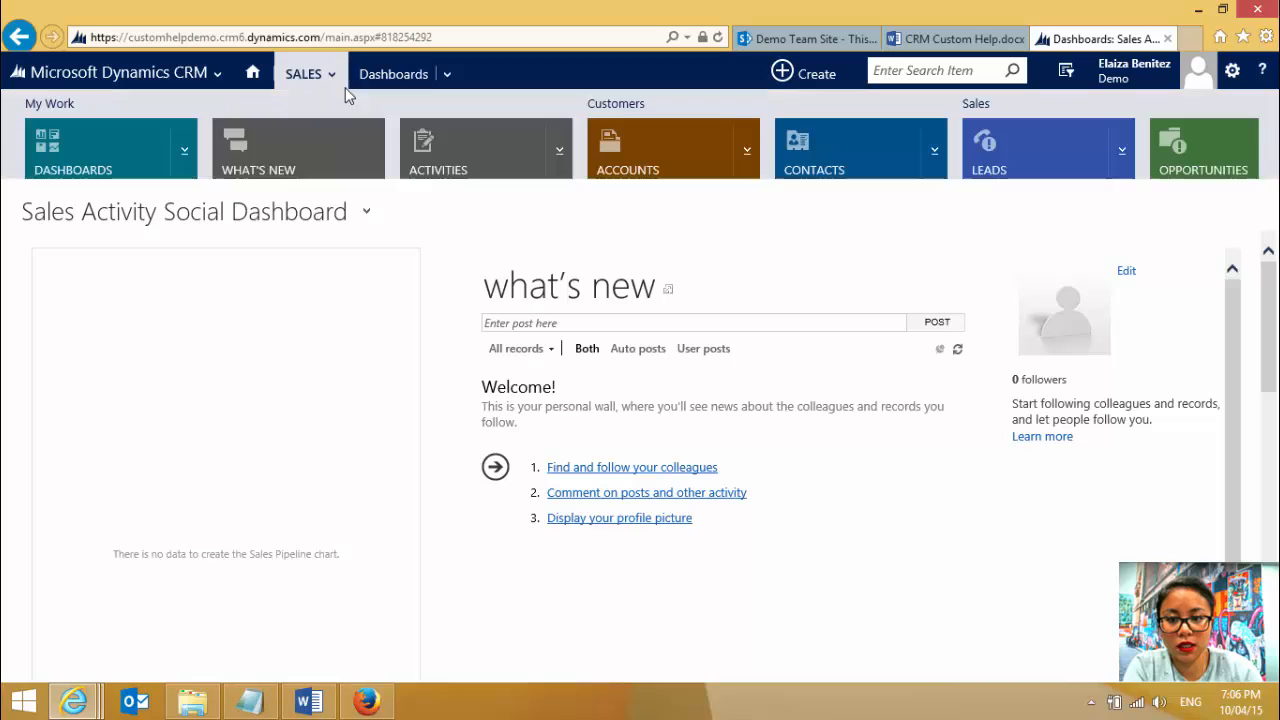
pyautogui.click(647, 146)
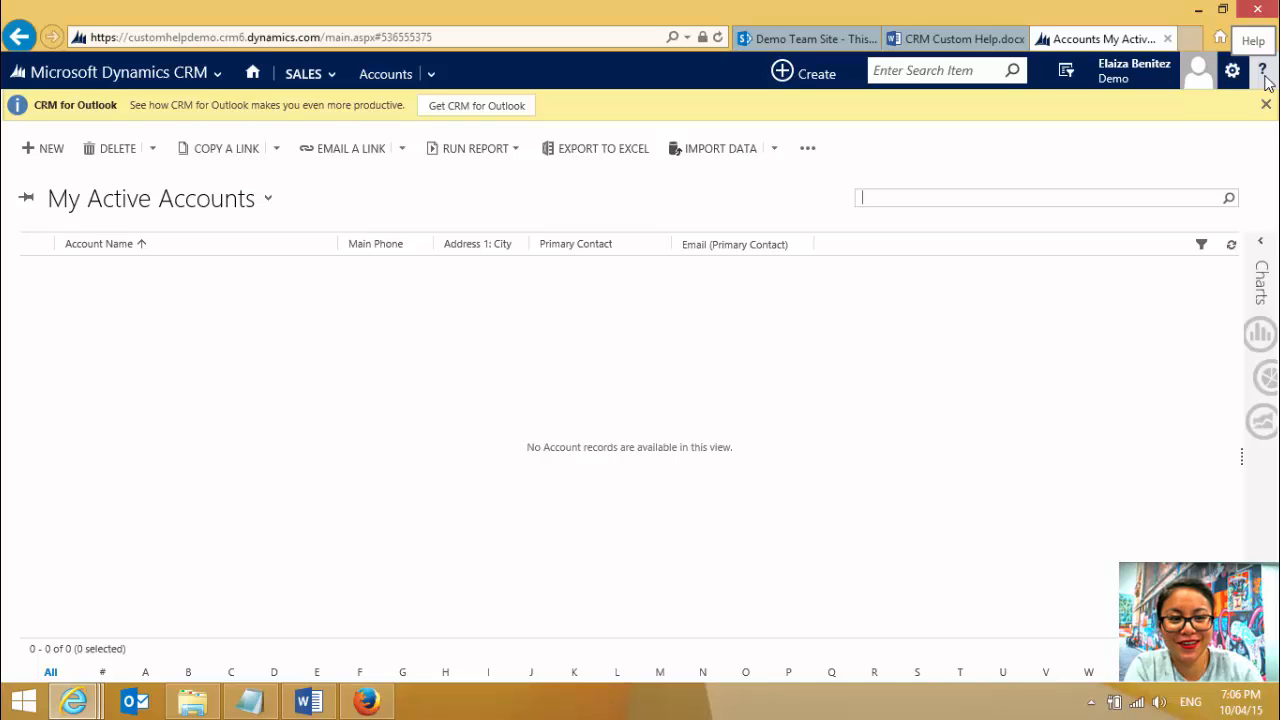
# - Open the custom Help from the Accounts list and look over the linked wiki page from the Body 2 section upward
pyautogui.click(1264, 78)
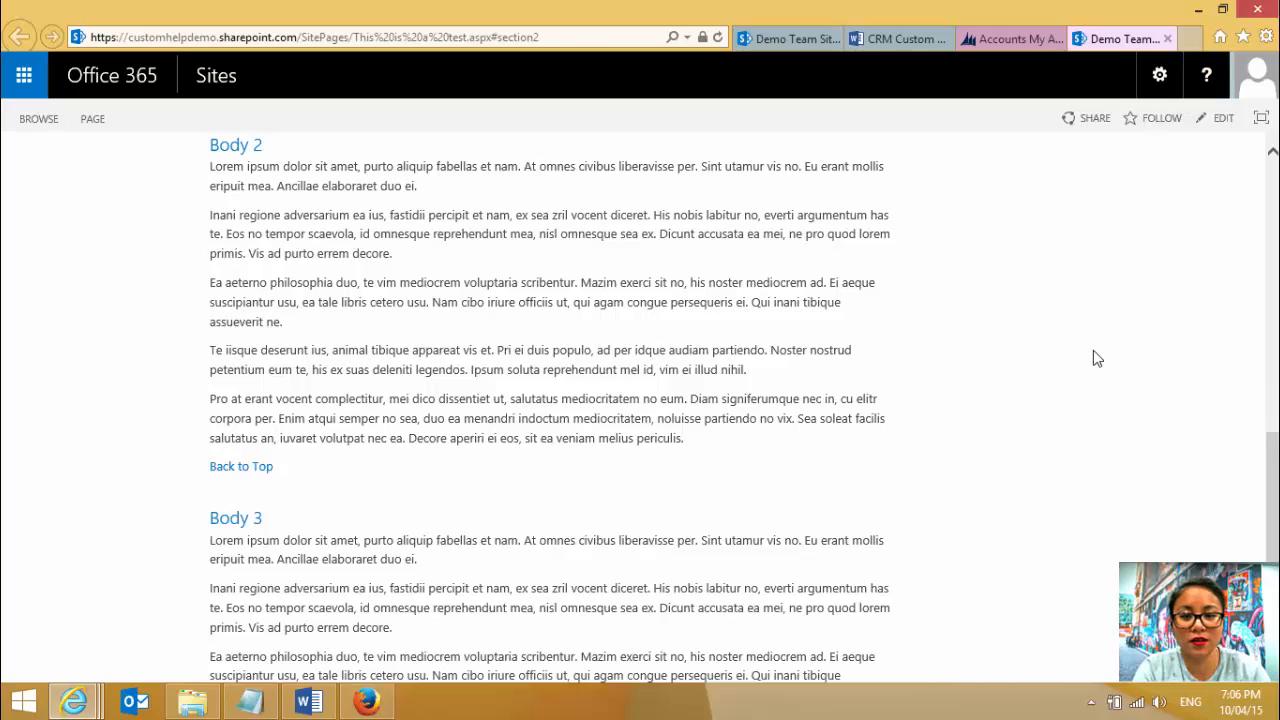
pyautogui.scroll(2, 1095, 355)
pyautogui.scroll(15, 1093, 351)
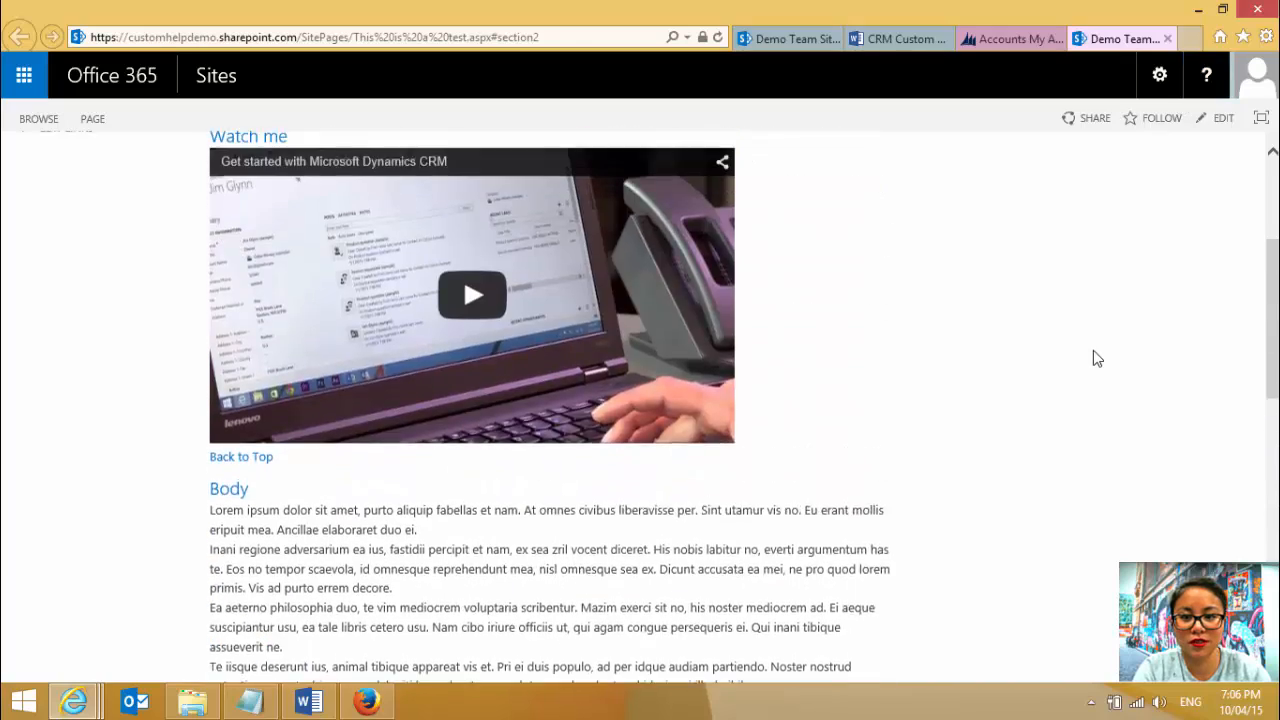
pyautogui.scroll(-1, 1093, 357)
pyautogui.scroll(1, 1093, 357)
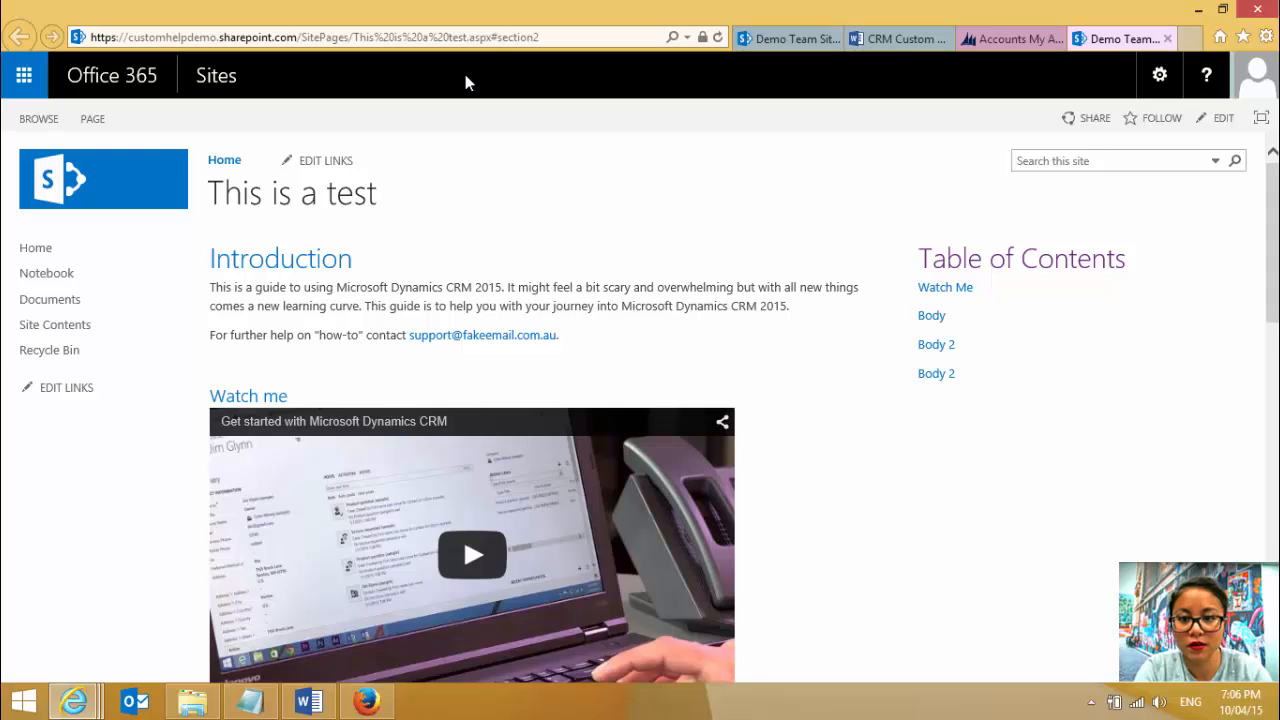
# - Copy the wiki page's address up to This%20is%20a%20test.aspx, leaving out the #section2 anchor
pyautogui.click(490, 37)
pyautogui.moveTo(490, 37); pyautogui.dragTo(82, 38)
pyautogui.rightClick(145, 37)
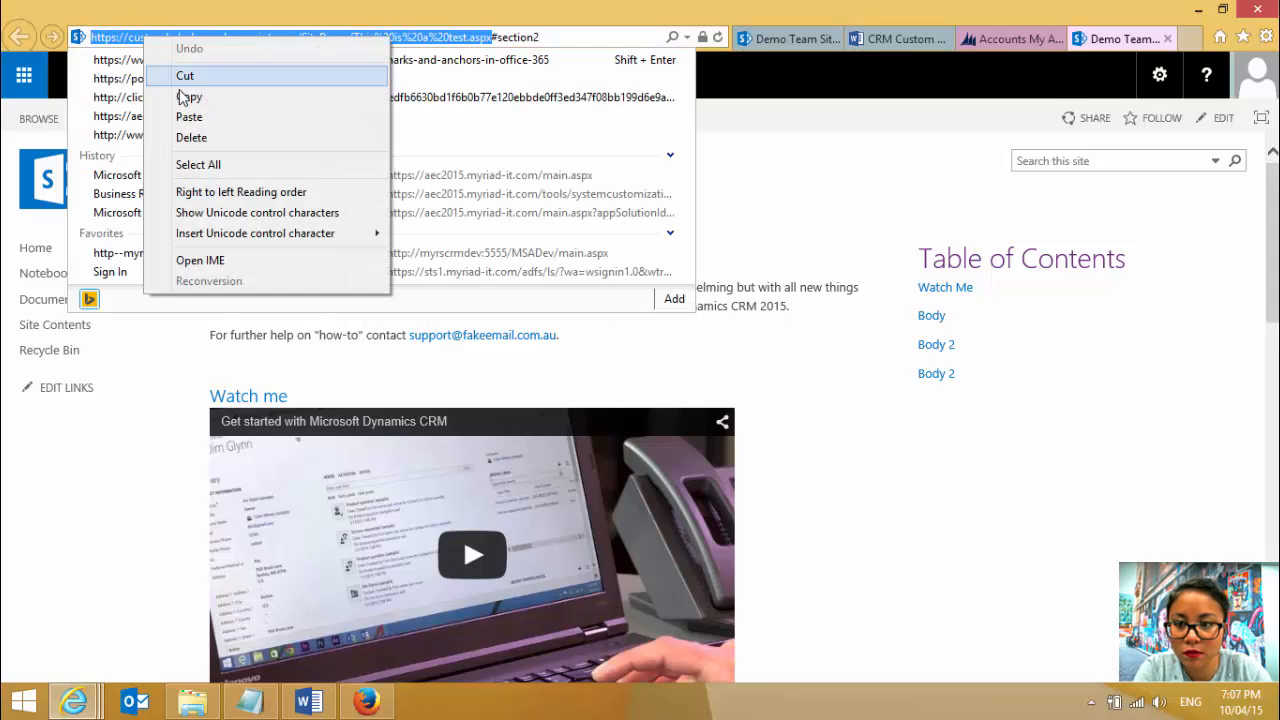
pyautogui.click(177, 95)
pyautogui.click(757, 165)
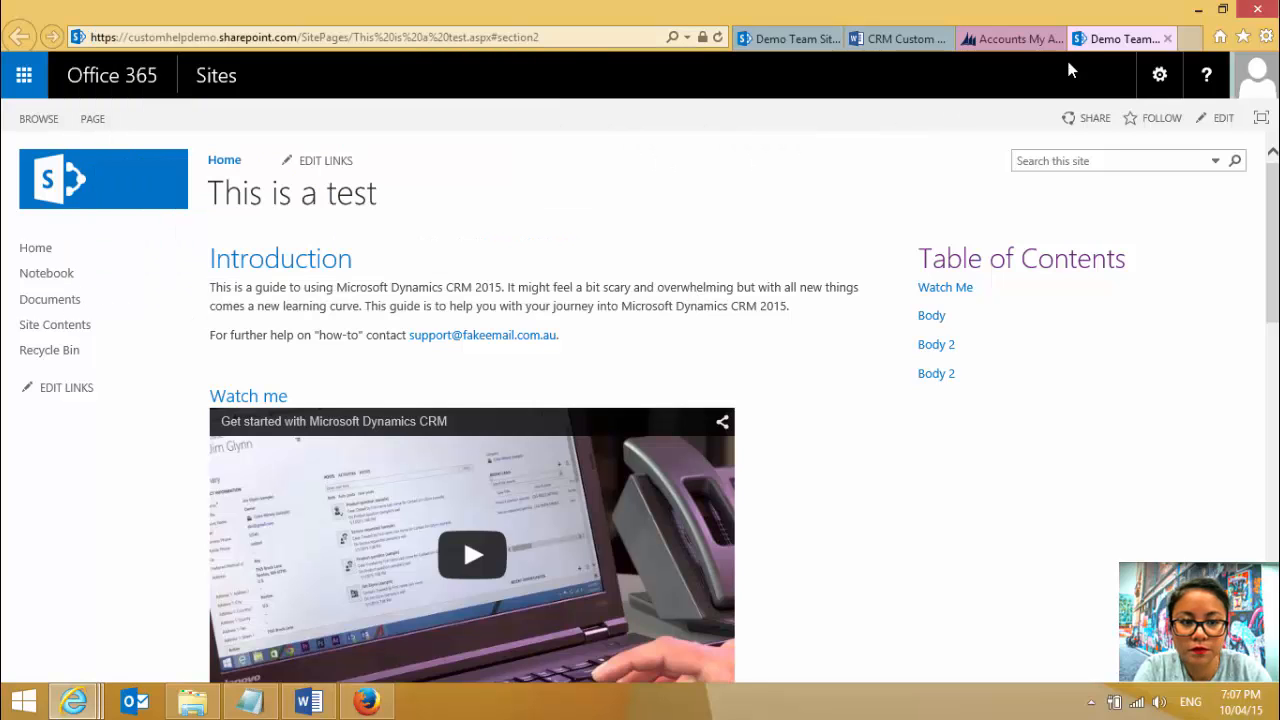
# - Switch back to CRM and open the System Settings from the Administration area
pyautogui.click(1007, 38)
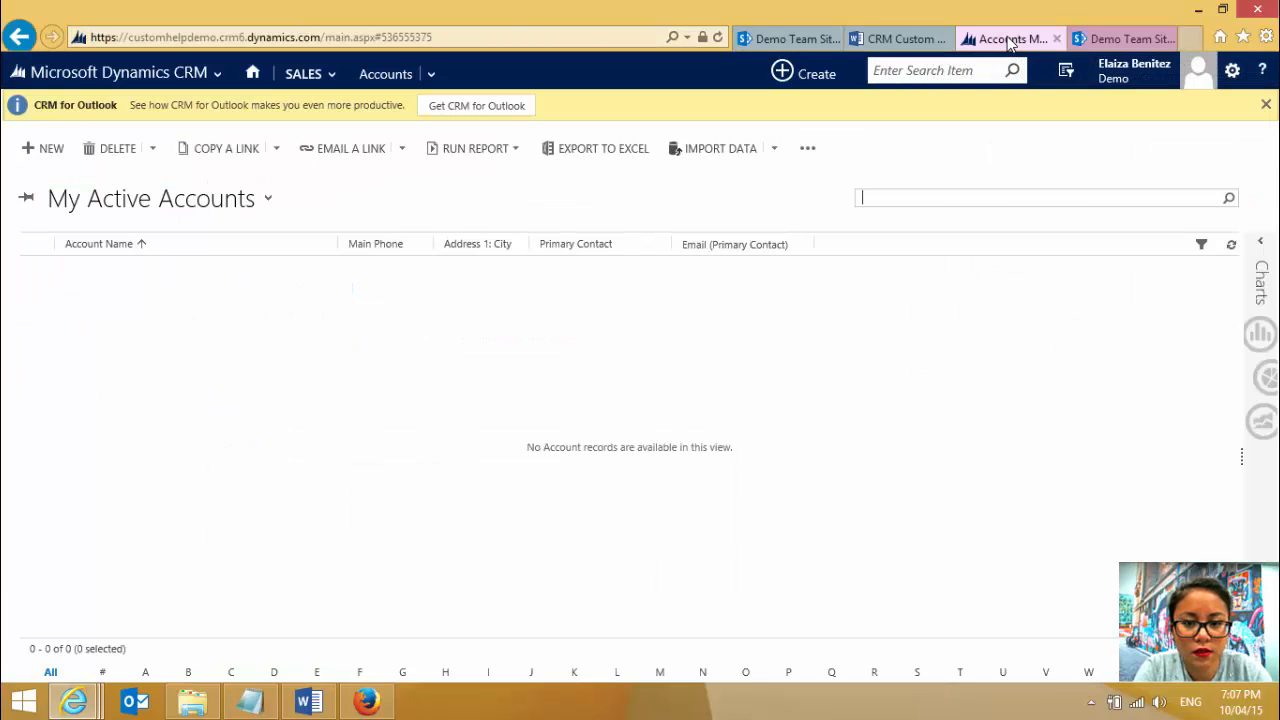
pyautogui.click(205, 72)
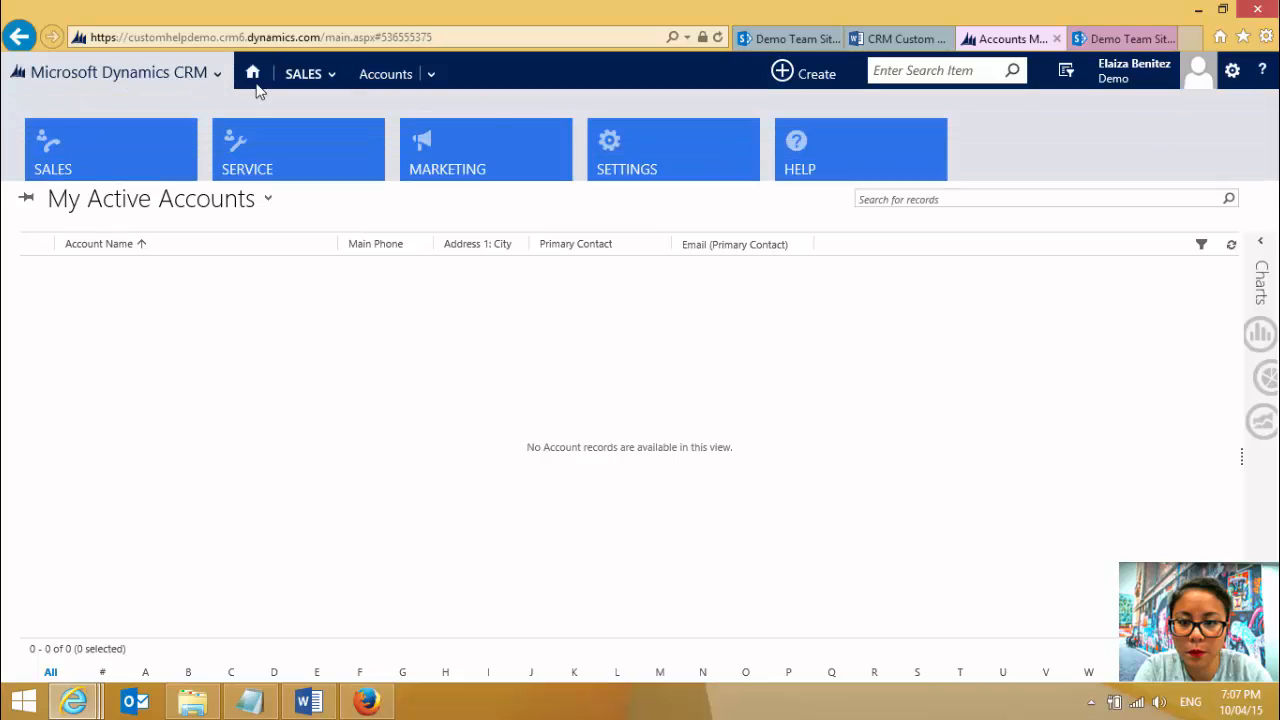
pyautogui.click(695, 170)
pyautogui.click(316, 76)
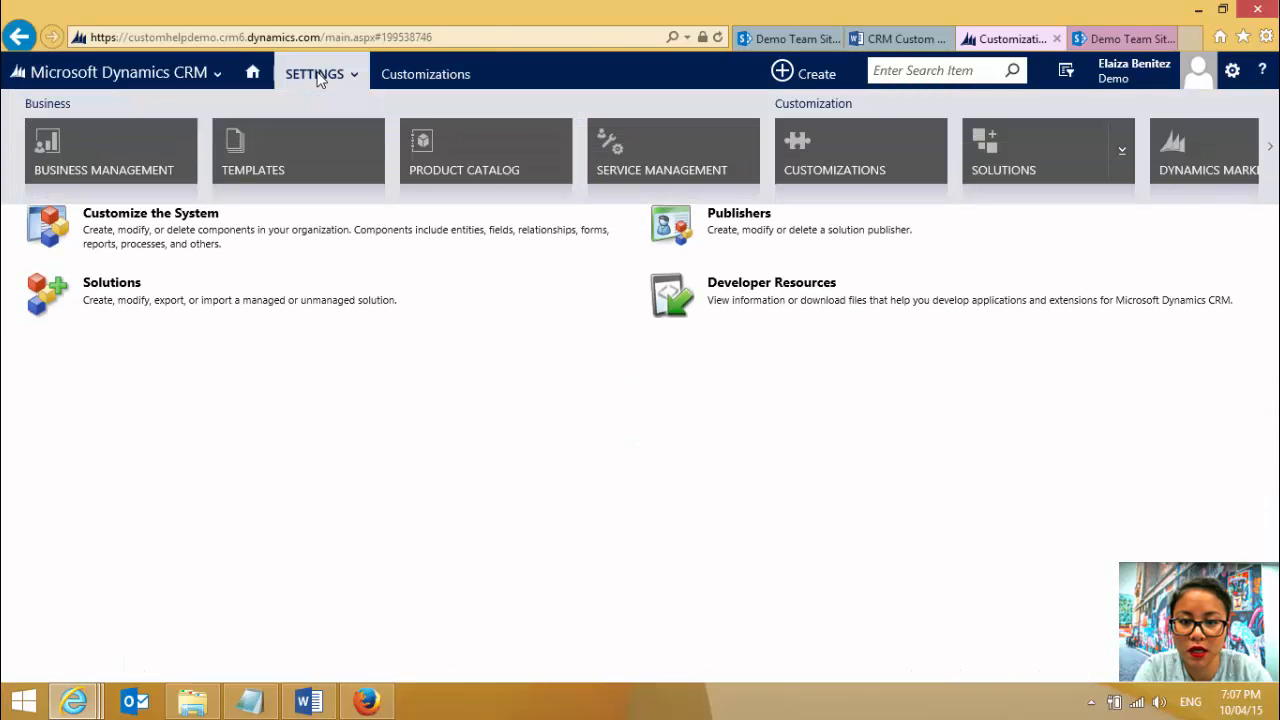
pyautogui.scroll(-3, 799, 141)
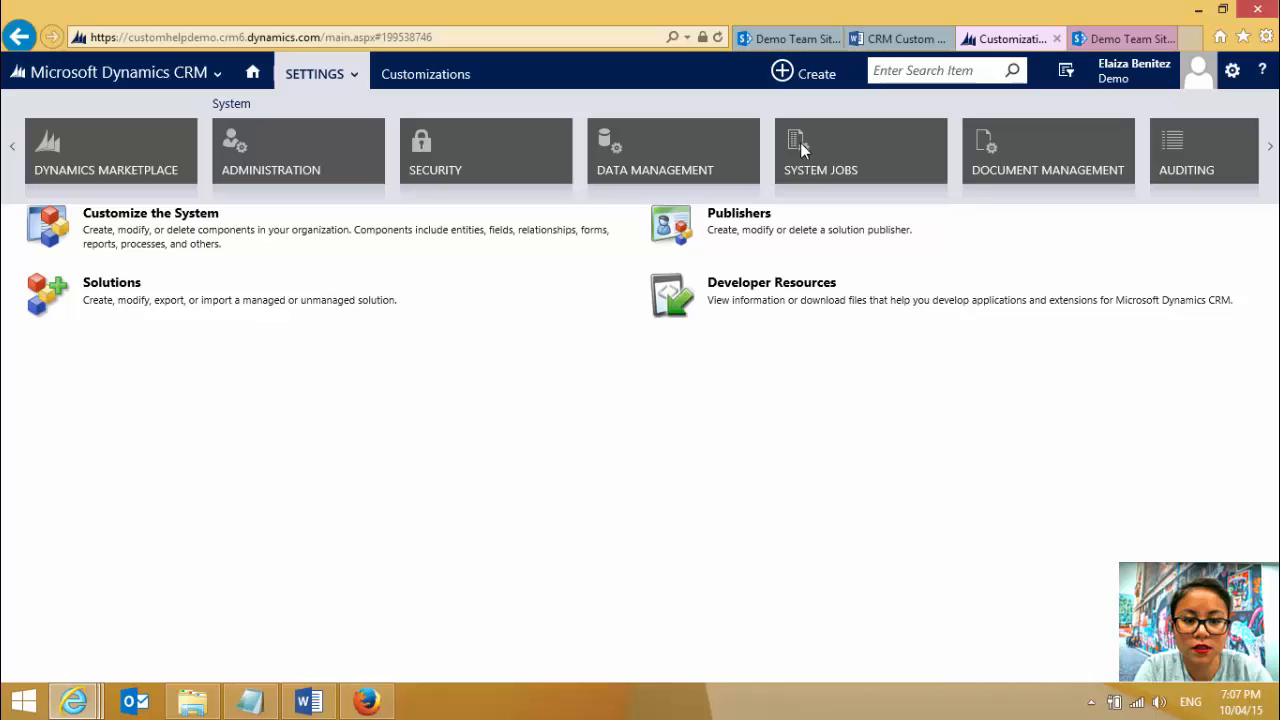
pyautogui.click(307, 159)
pyautogui.click(160, 281)
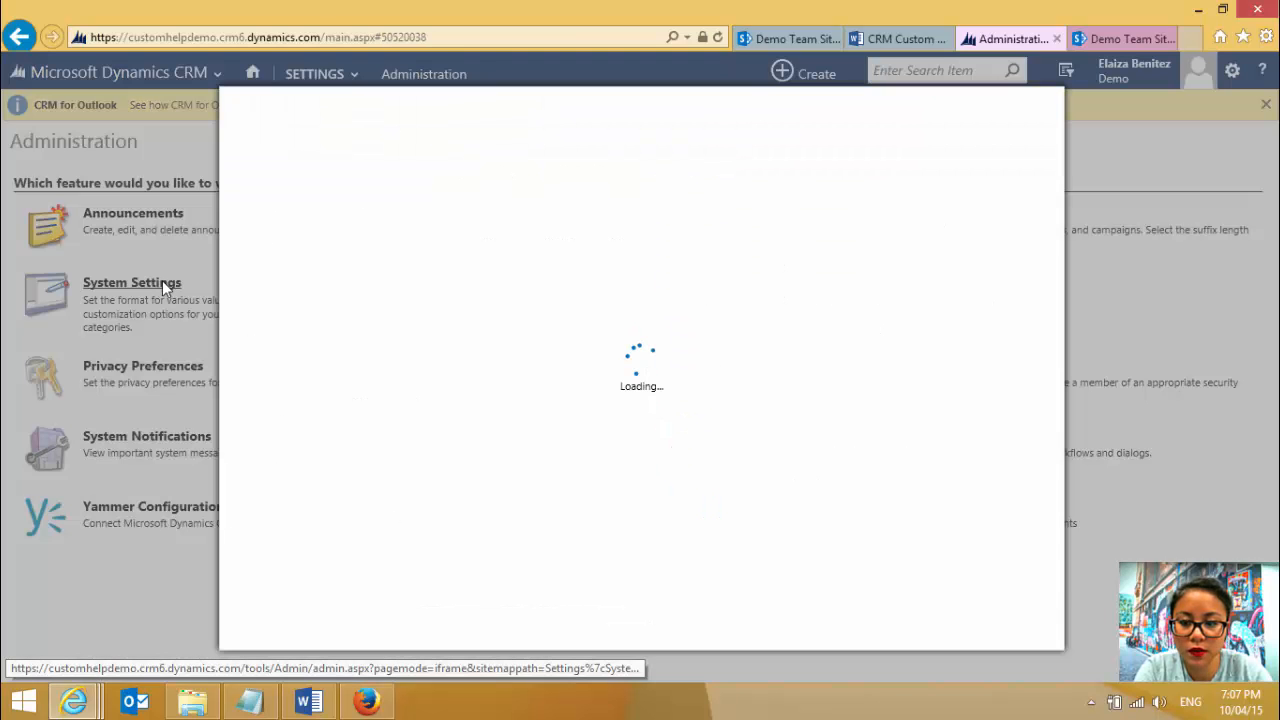
pyautogui.moveTo(1057, 311); pyautogui.dragTo(1050, 507)
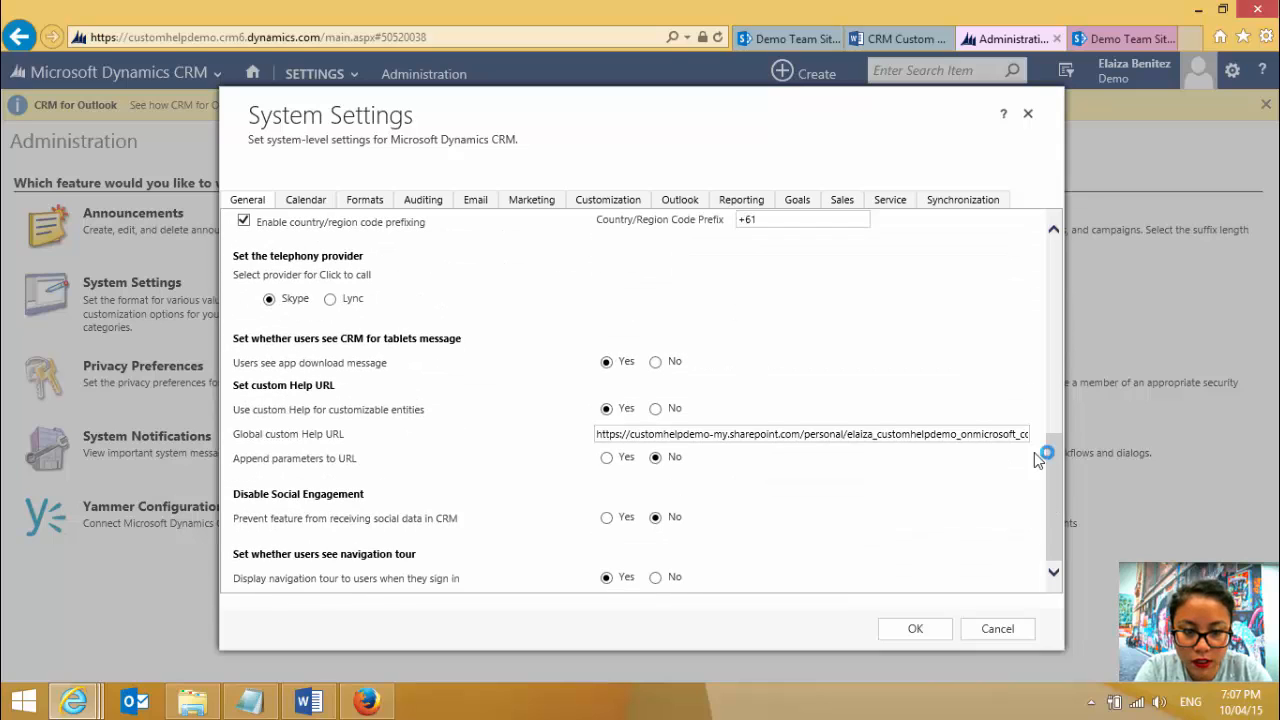
pyautogui.tripleClick(751, 433)
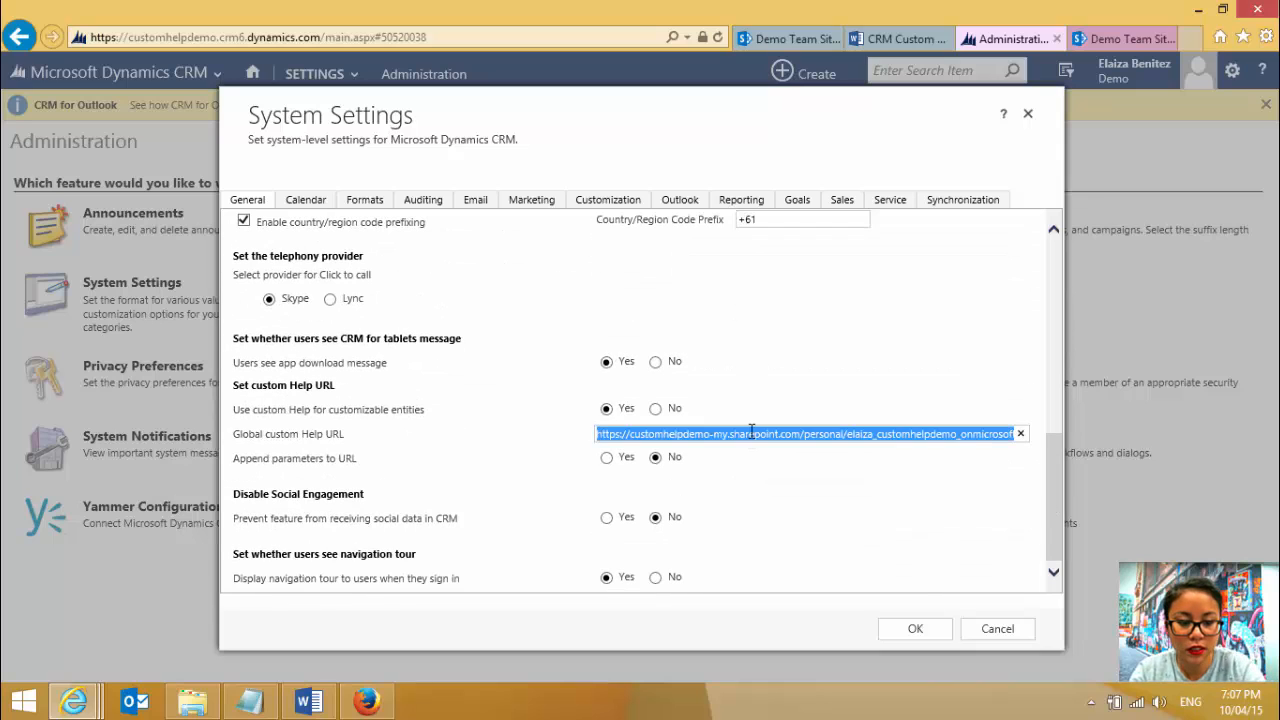
pyautogui.press('BackSpace')
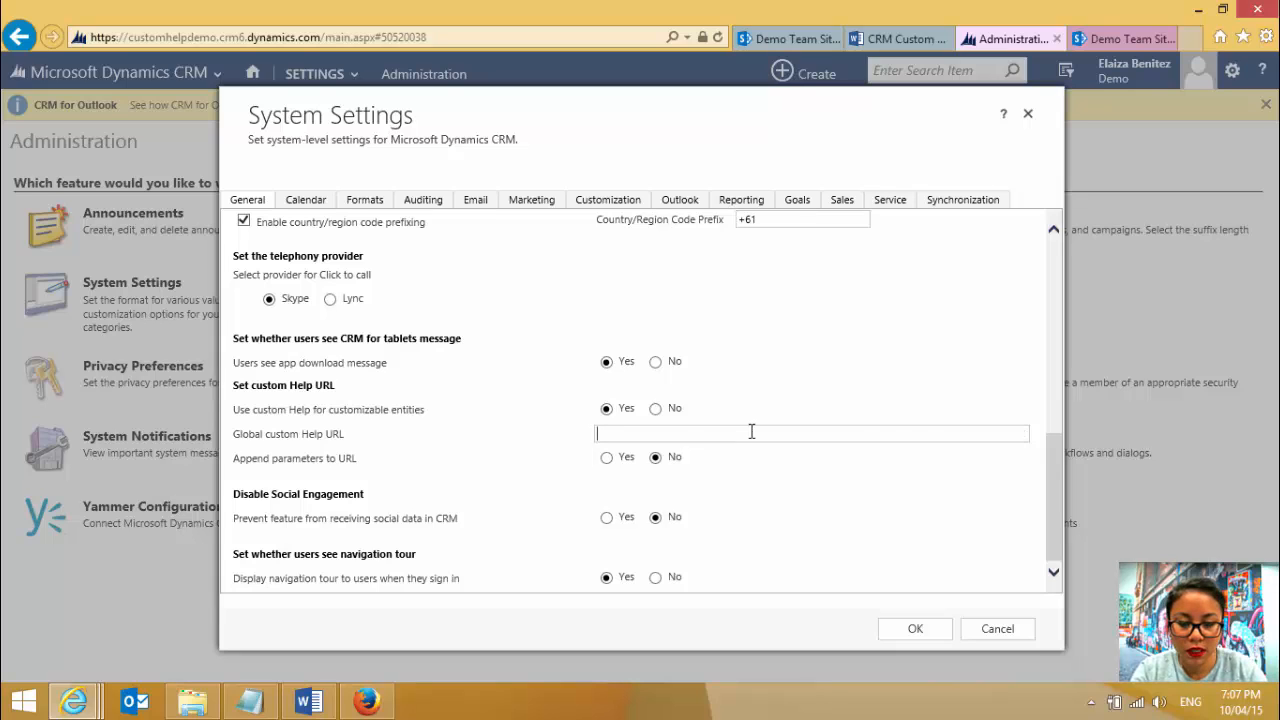
pyautogui.hotkey('ctrl', 'v')
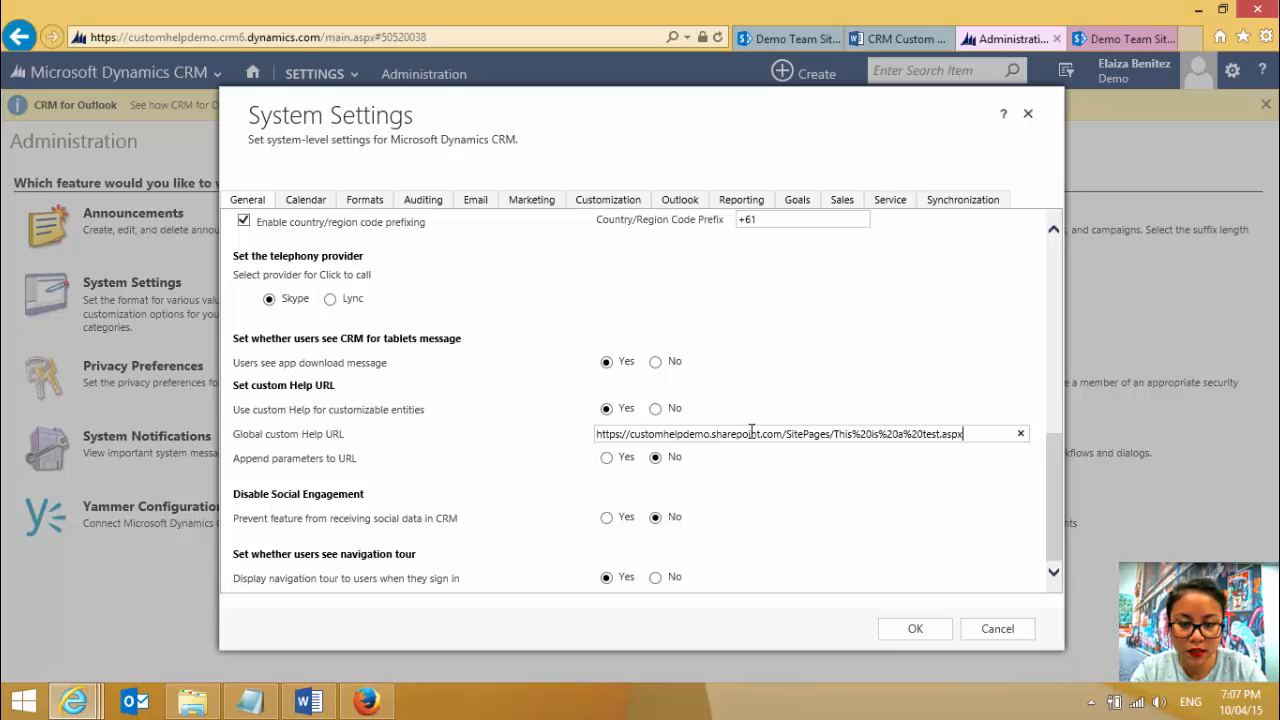
pyautogui.click(915, 629)
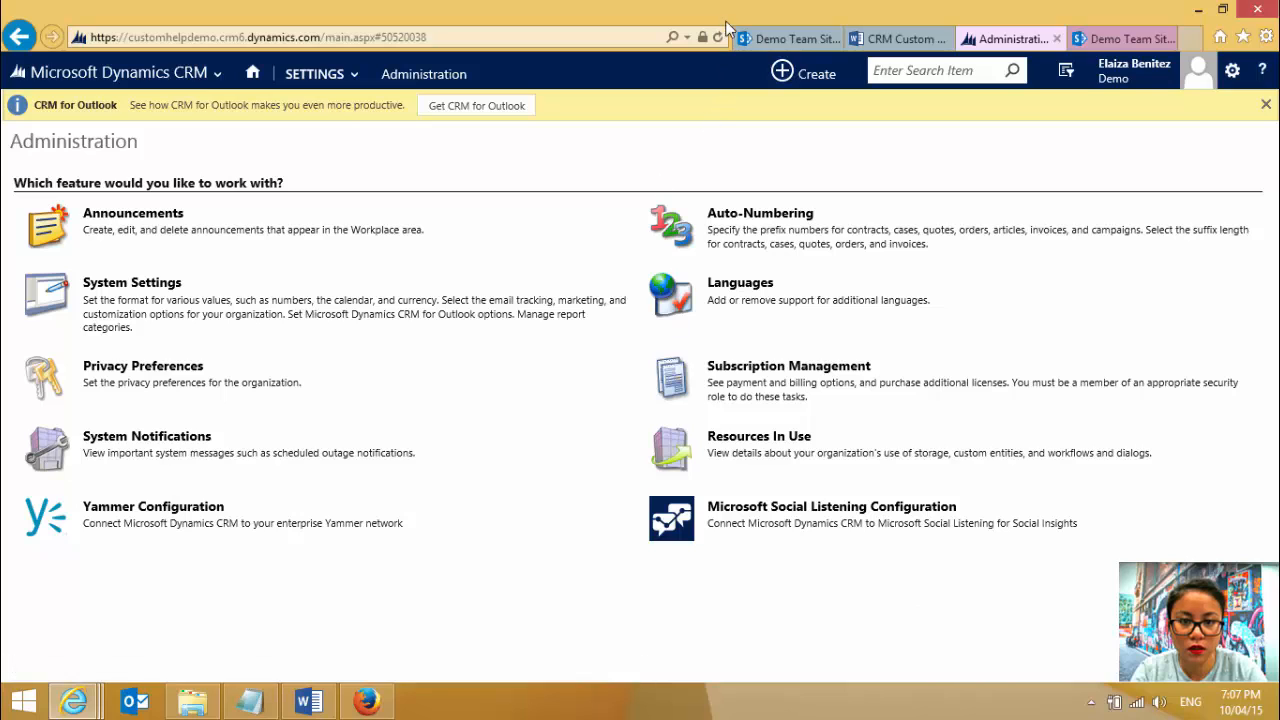
# - Reload CRM and open the Cases list in the Service area
pyautogui.click(718, 38)
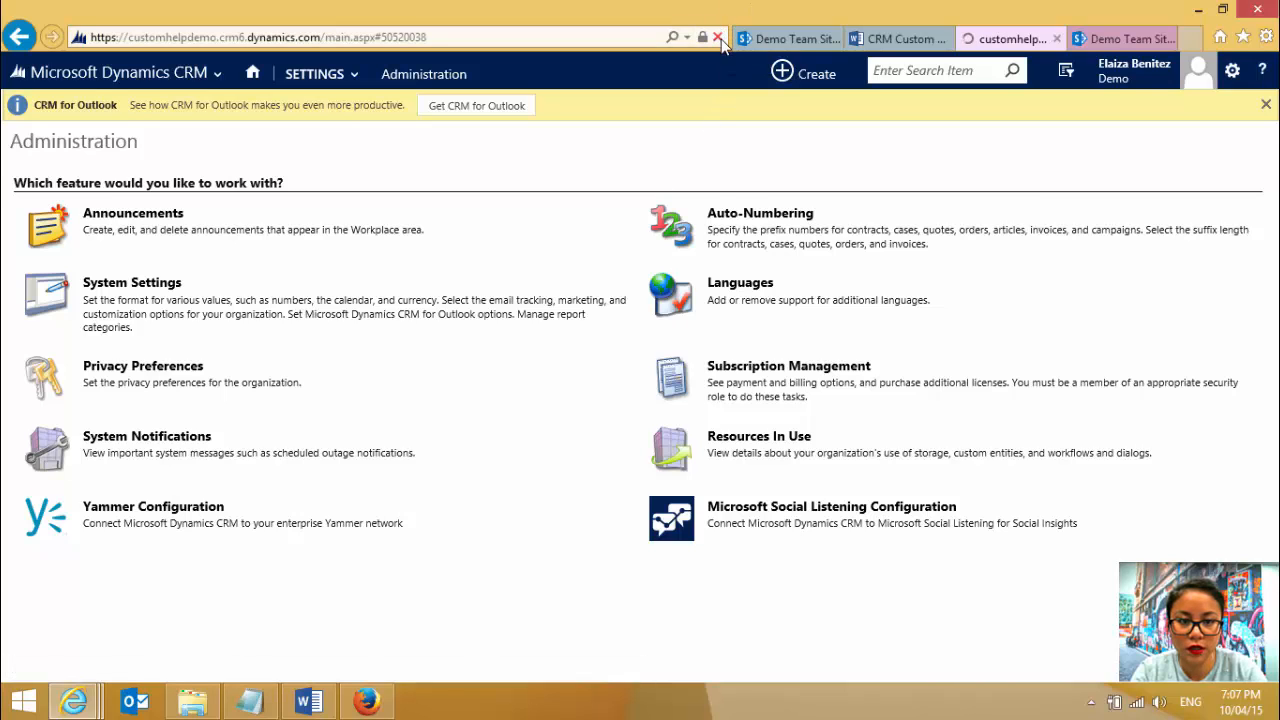
pyautogui.click(193, 80)
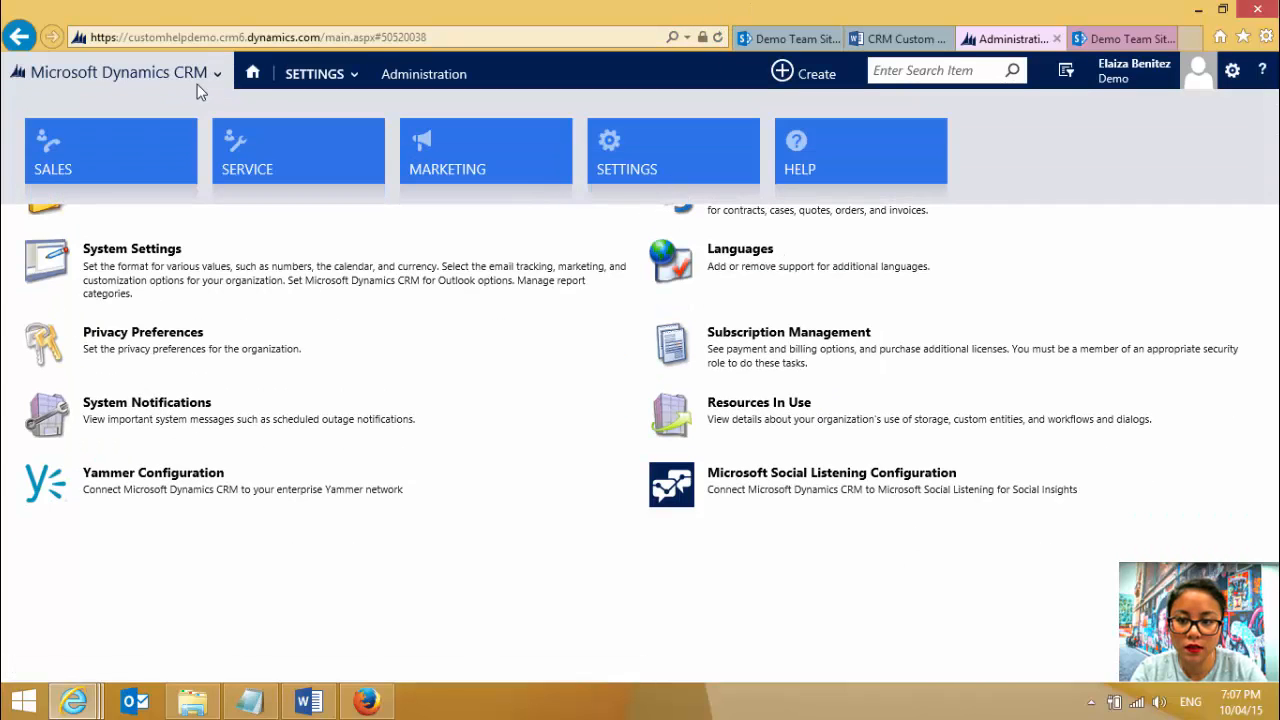
pyautogui.click(266, 146)
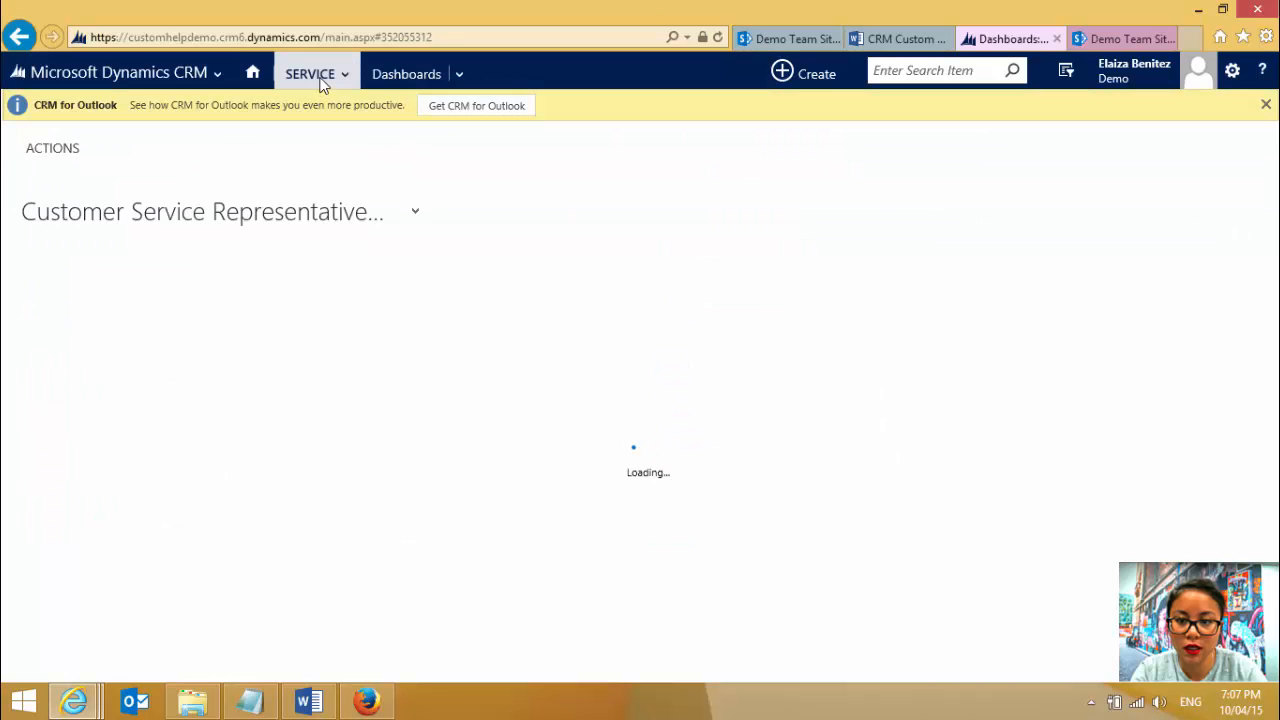
pyautogui.click(320, 80)
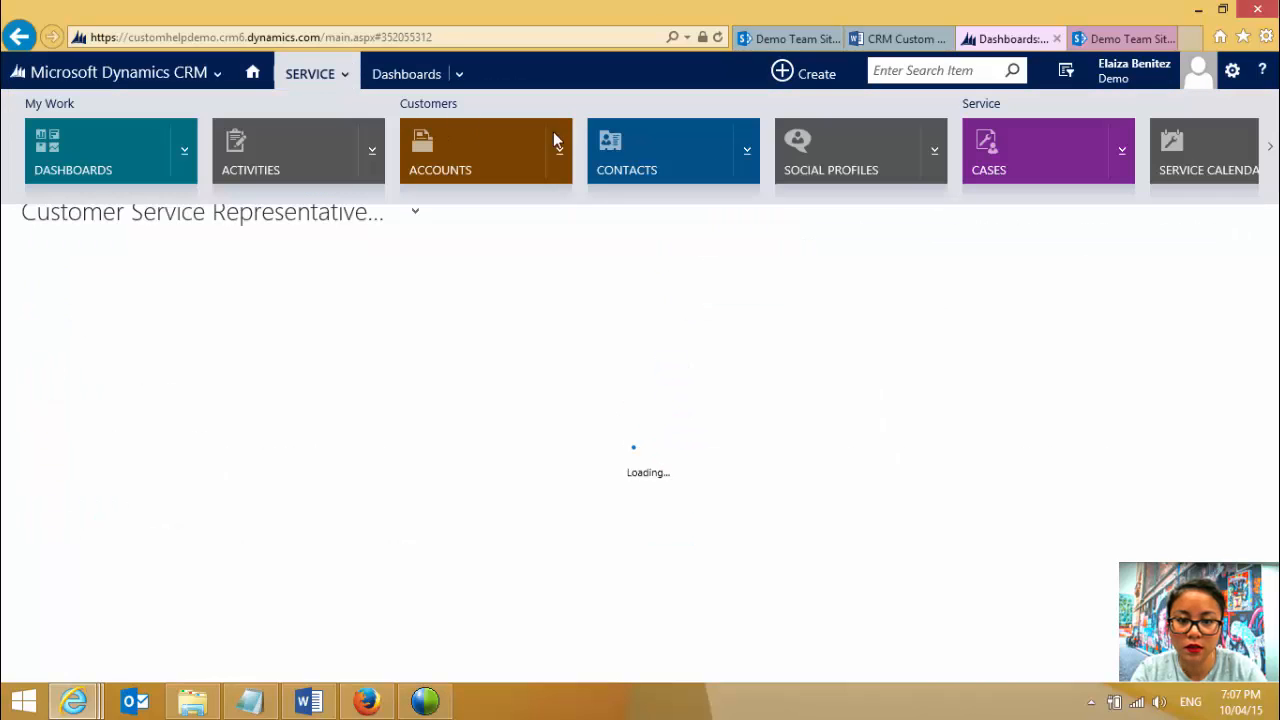
pyautogui.click(1004, 146)
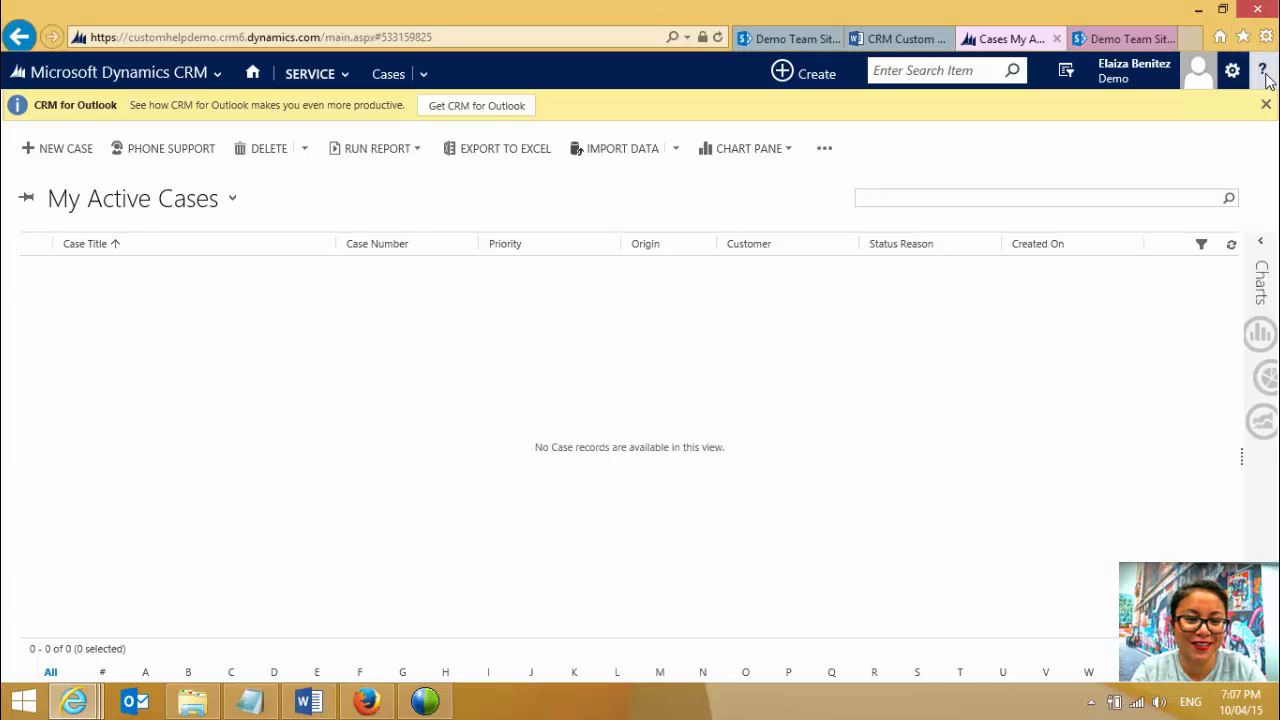
# - Open the custom Help from the Cases list and highlight the address of the page it loads
pyautogui.click(1264, 76)
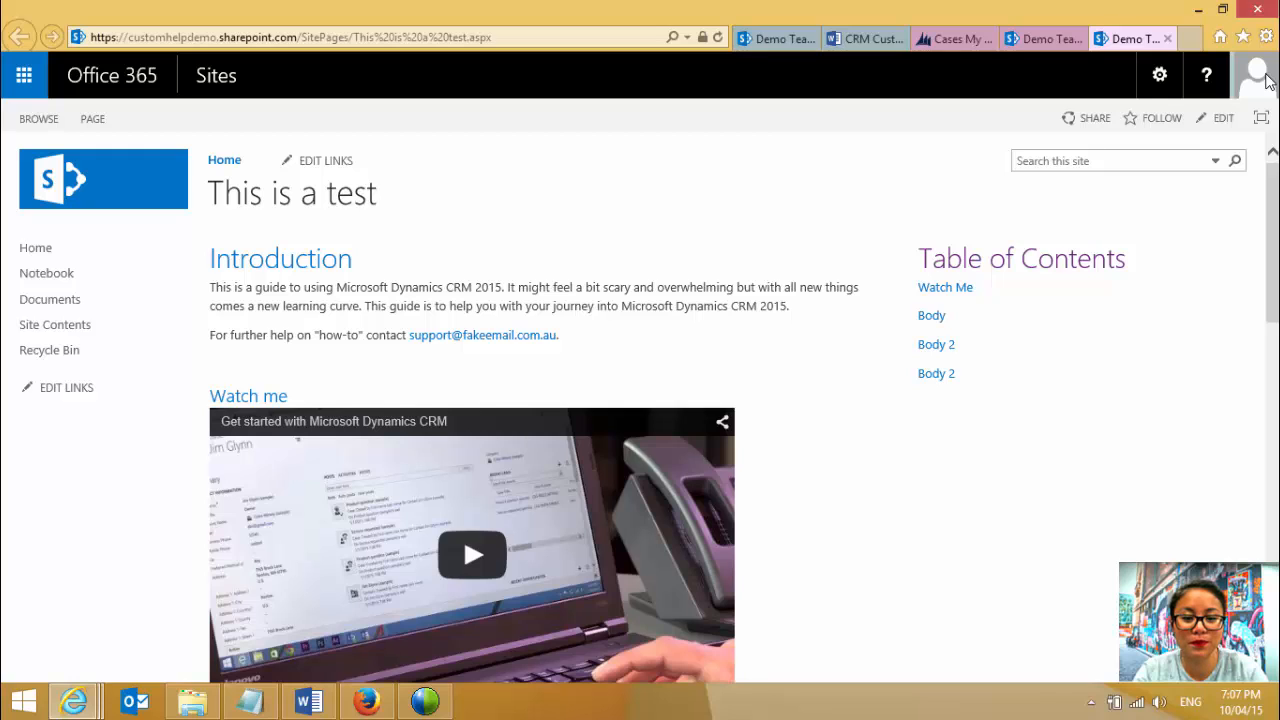
pyautogui.click(506, 42)
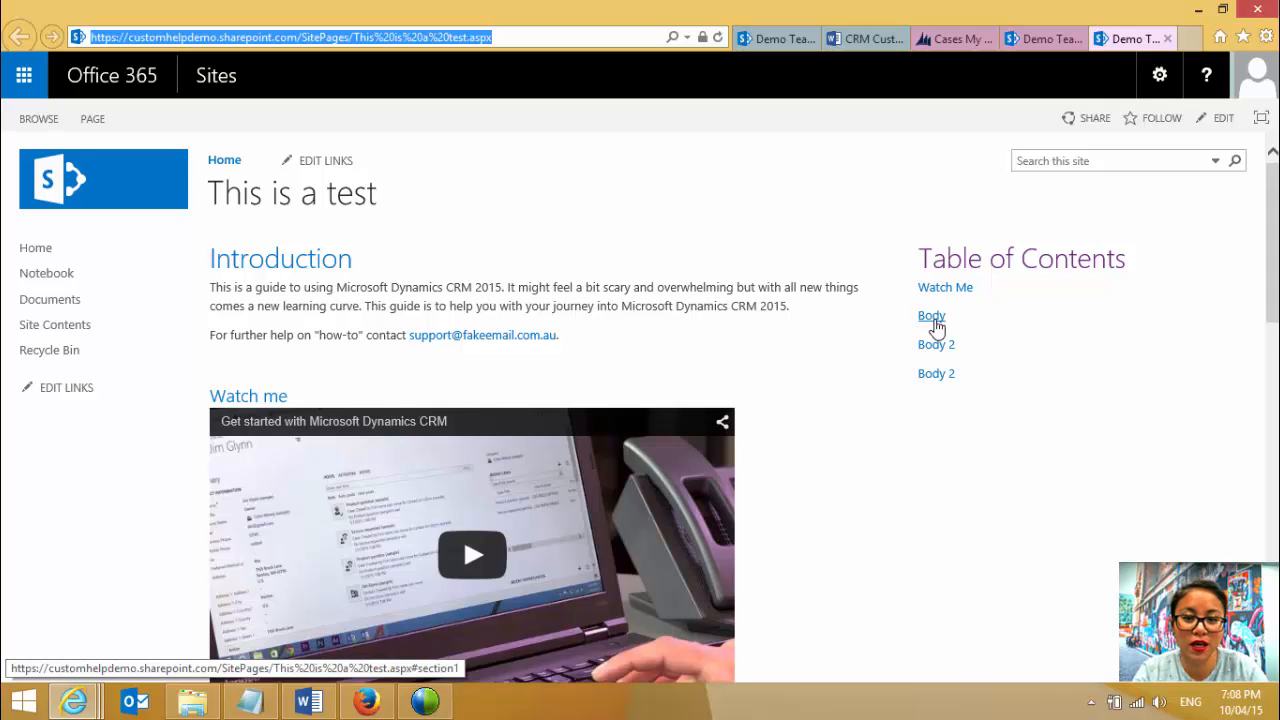
pyautogui.click(734, 202)
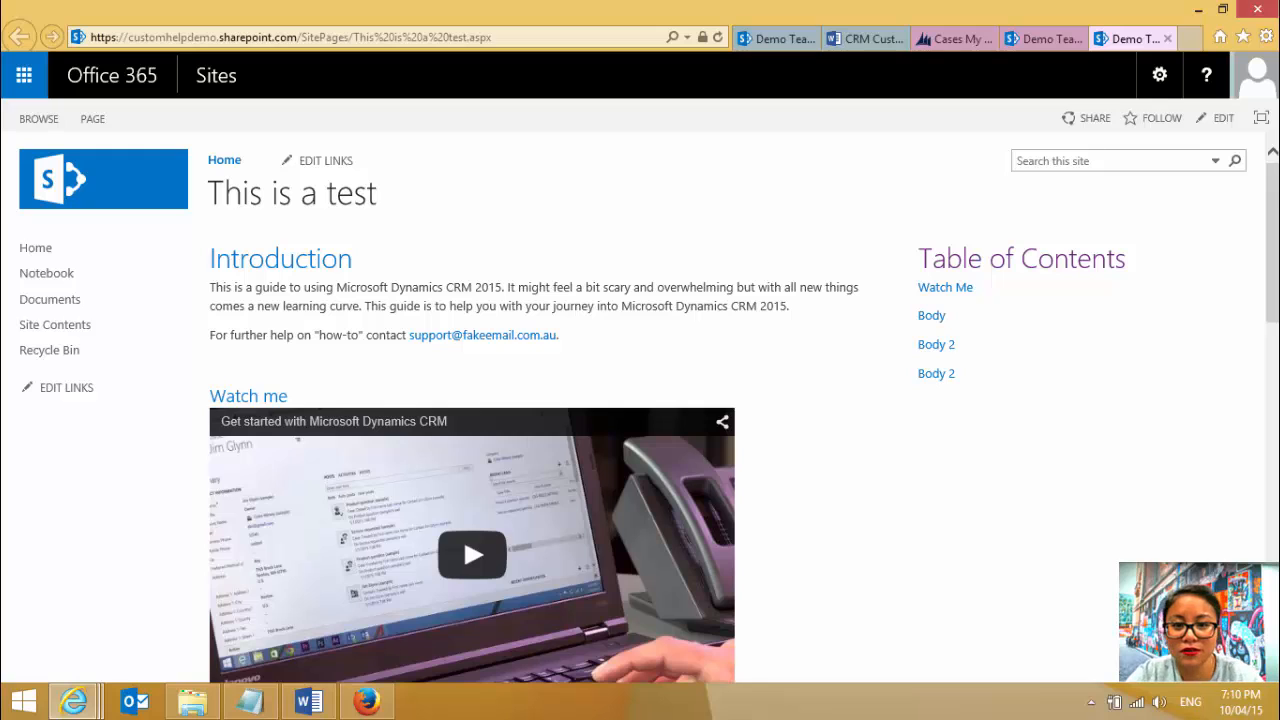
# - Go to OneDrive and open the CRM Custom Help document in Word Online
pyautogui.click(24, 75)
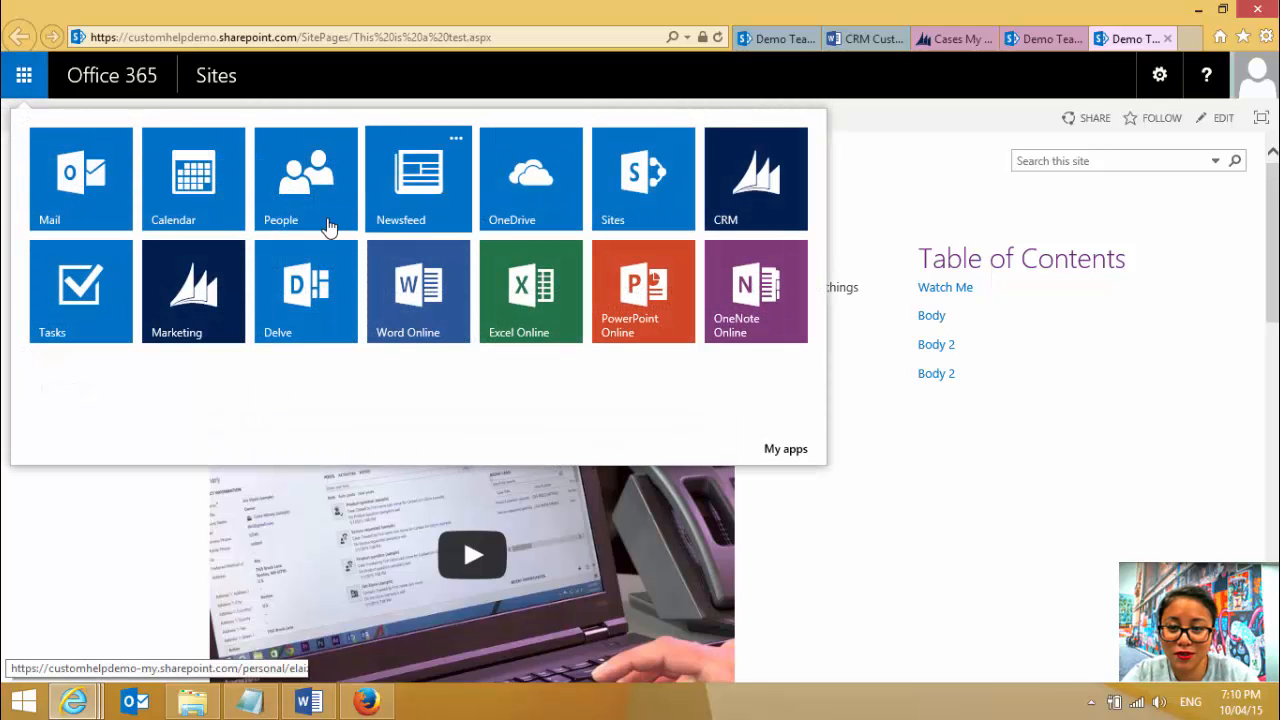
pyautogui.click(545, 202)
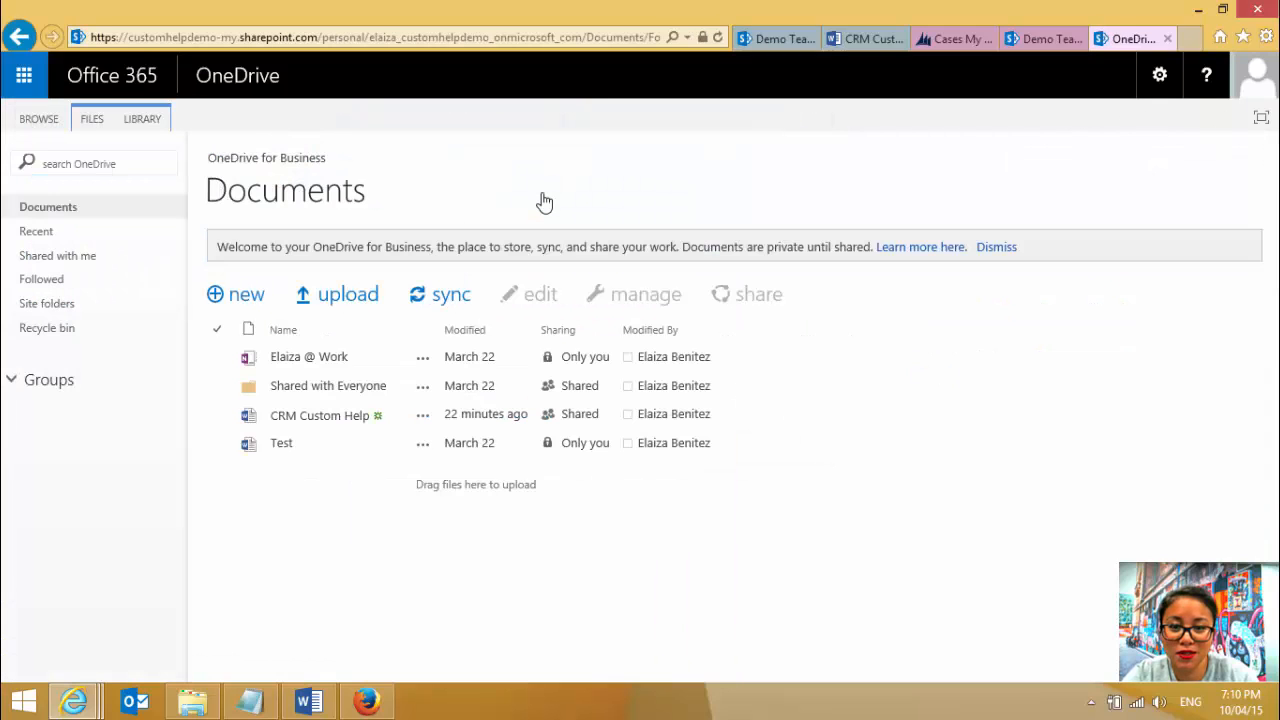
pyautogui.click(362, 416)
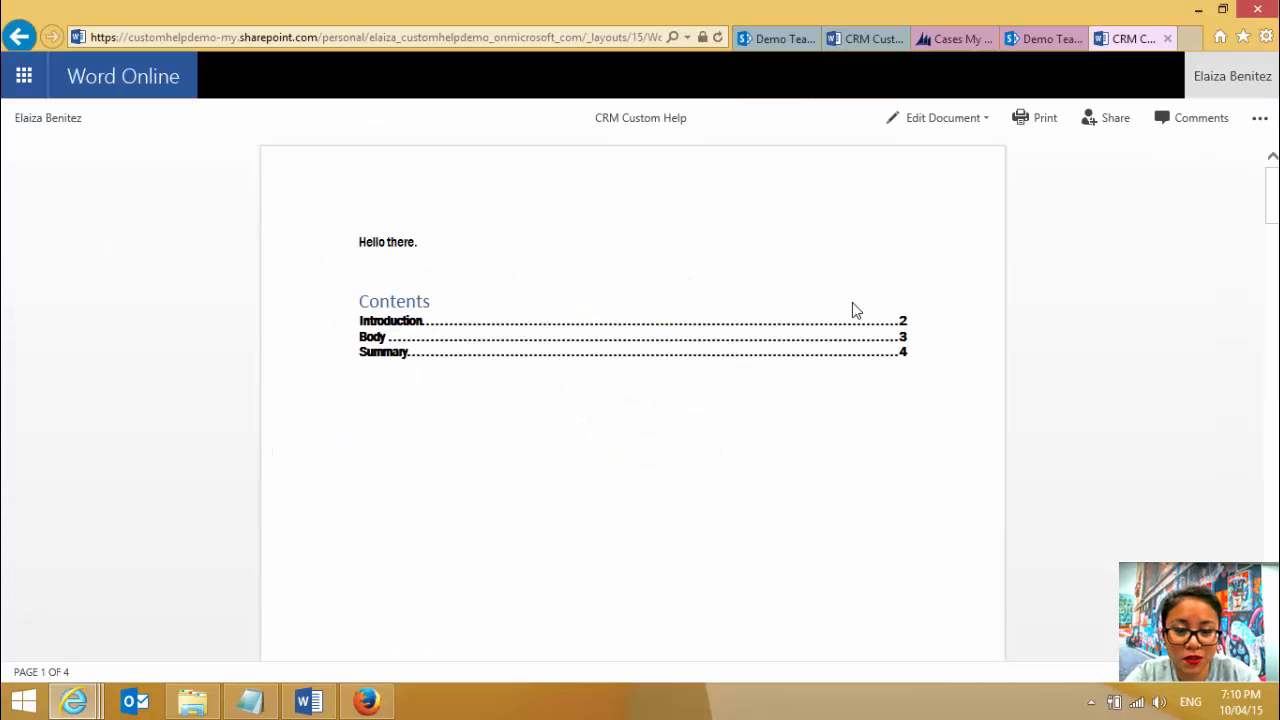
# - Check which options the Introduction entry in the document's table of contents offers, then dismiss them
pyautogui.click(905, 330)
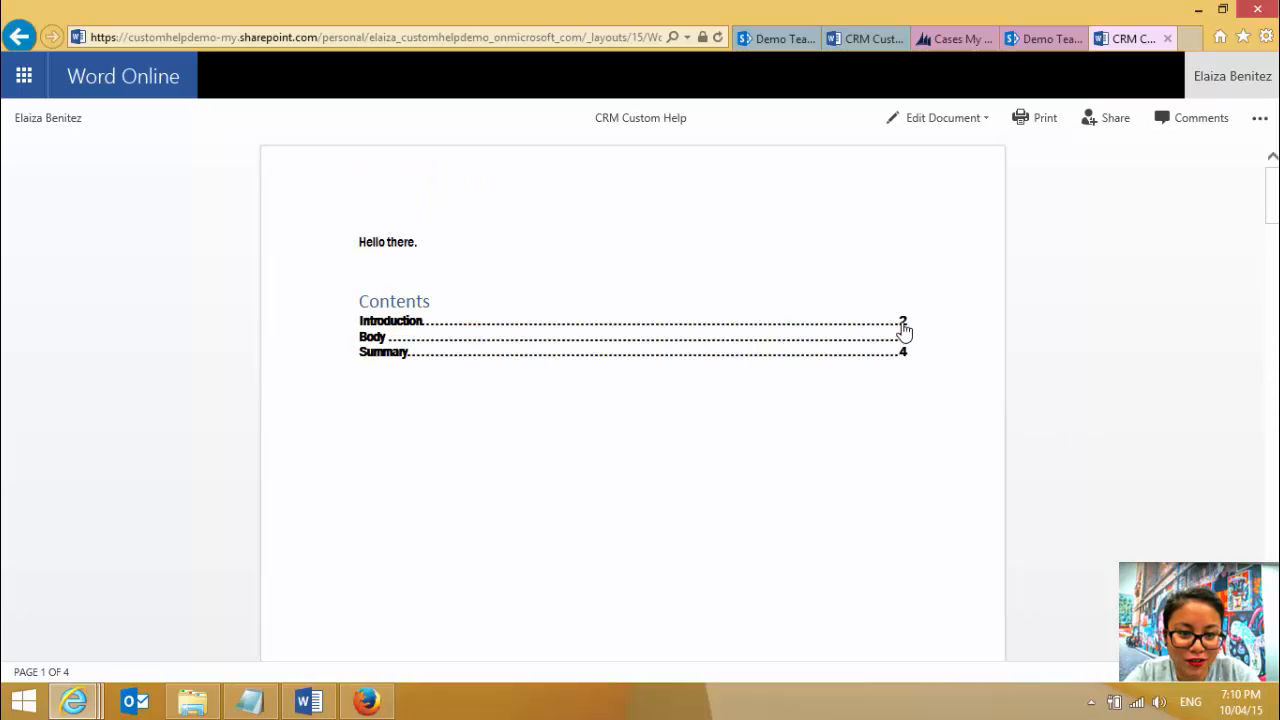
pyautogui.click(903, 328)
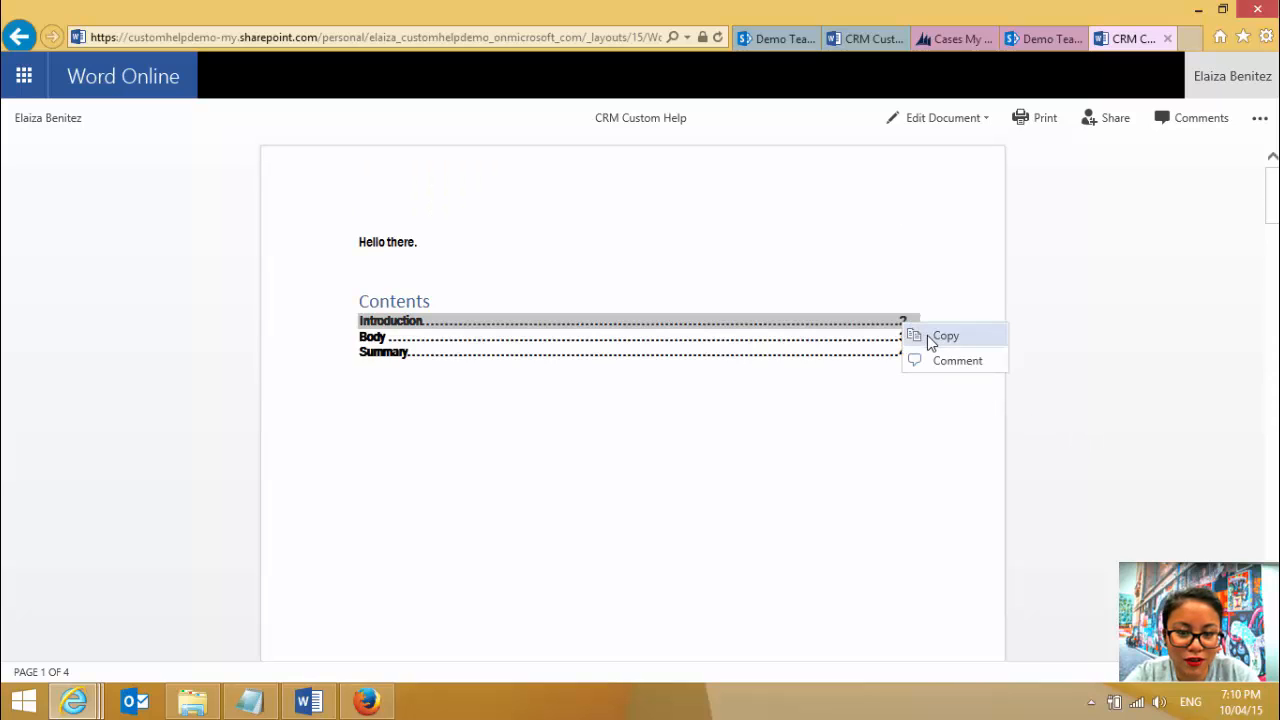
pyautogui.click(879, 420)
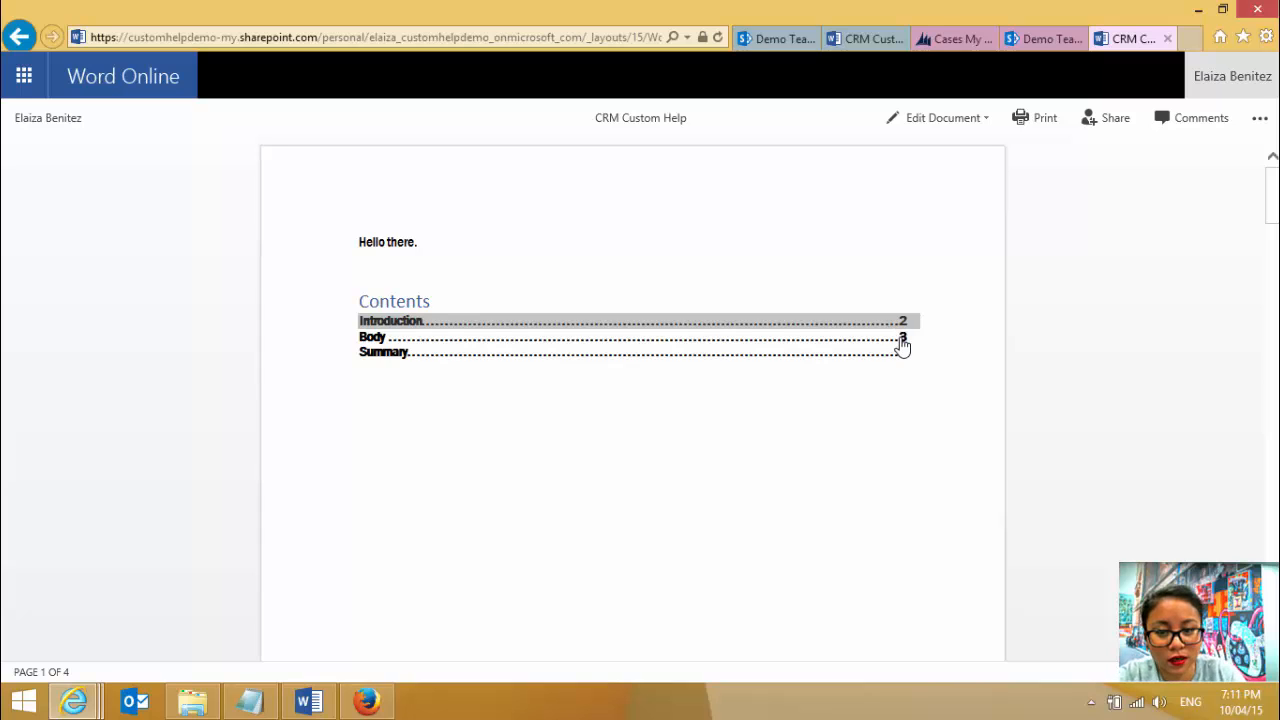
# - Follow the Body entry in the document's table of contents to its section, then return to the contents list
pyautogui.click(896, 338)
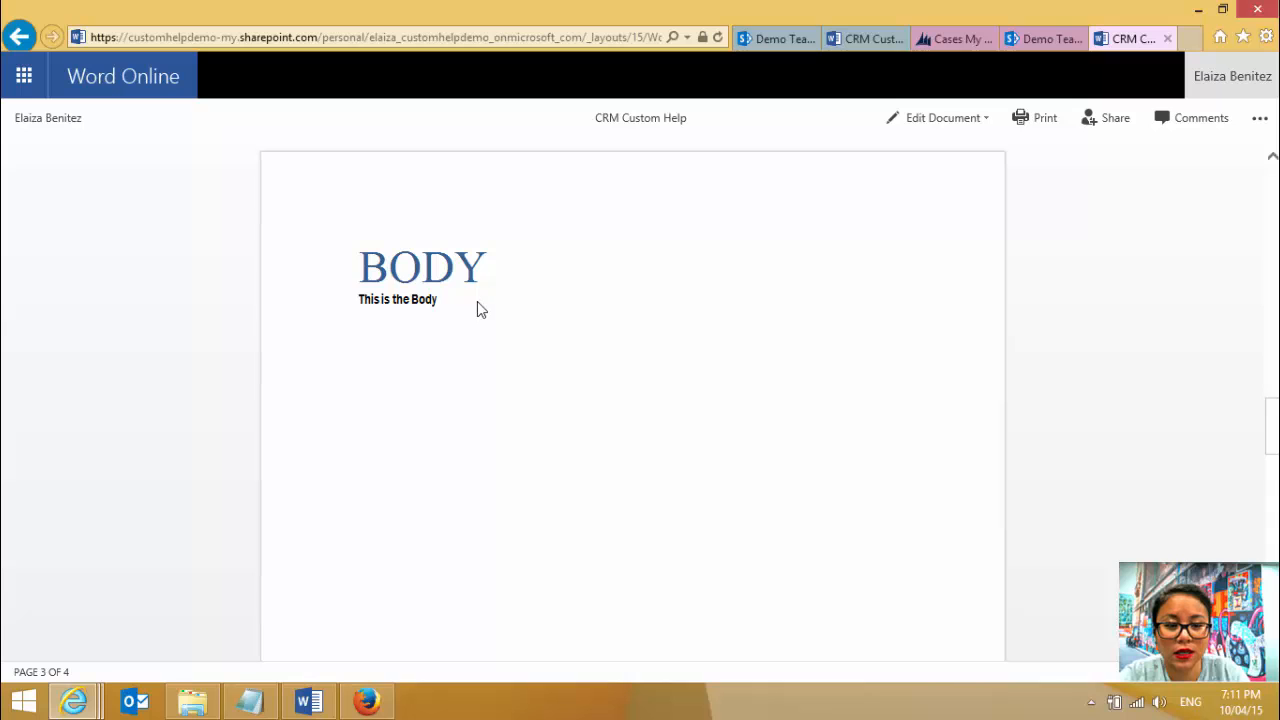
pyautogui.moveTo(1273, 422); pyautogui.dragTo(1234, 189)
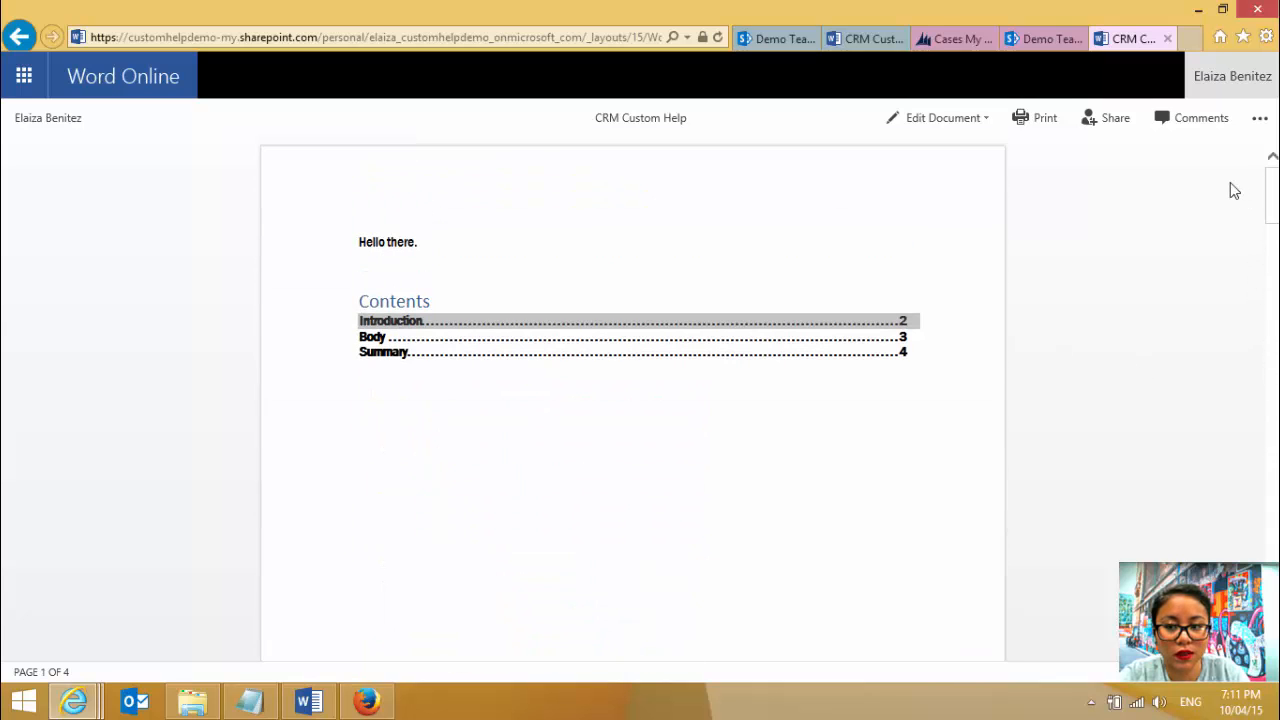
# - Switch to the SharePoint wiki page "This is a test", put it in edit mode and look over its introduction and video snippet
pyautogui.click(775, 45)
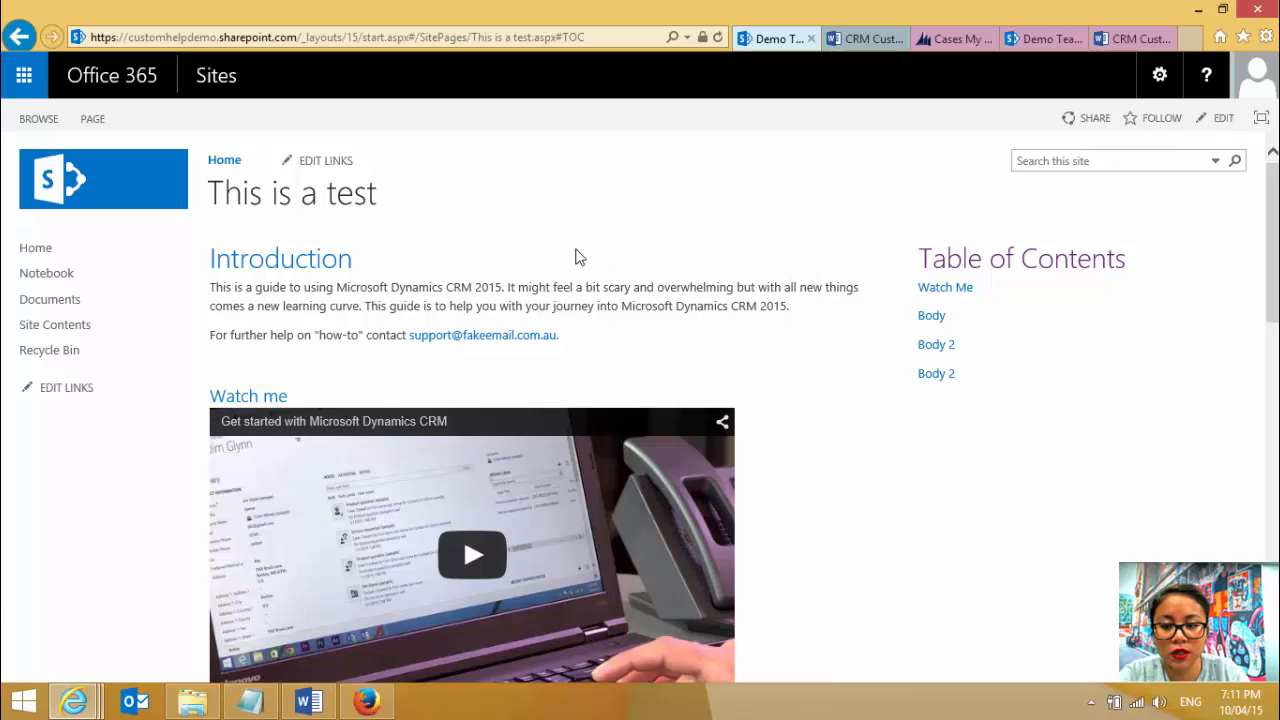
pyautogui.click(91, 120)
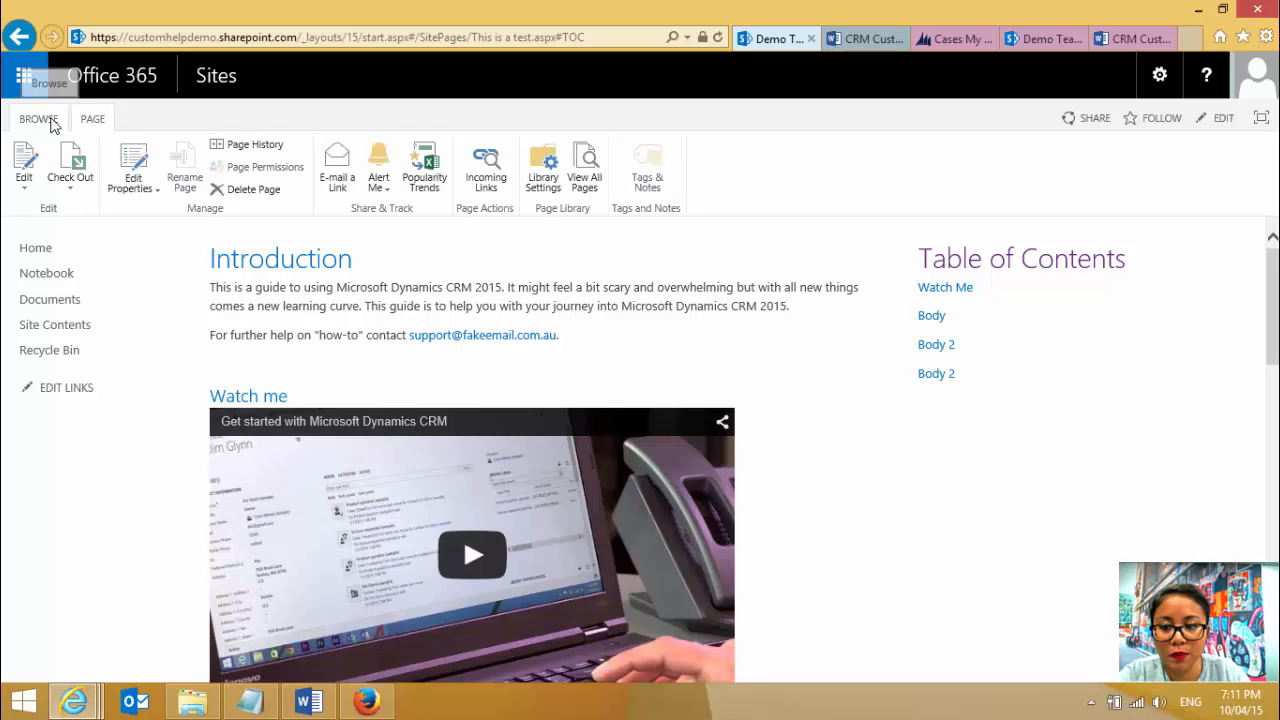
pyautogui.click(25, 190)
pyautogui.click(28, 209)
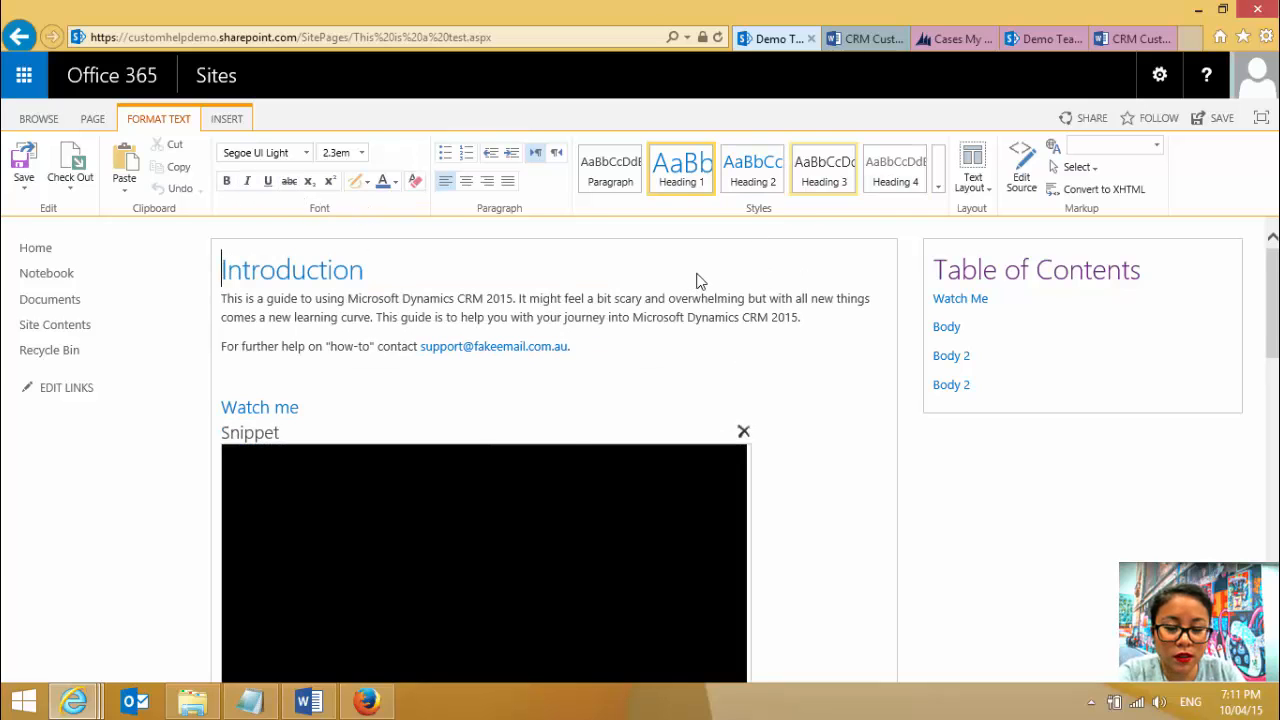
pyautogui.click(594, 376)
pyautogui.scroll(-3, 594, 376)
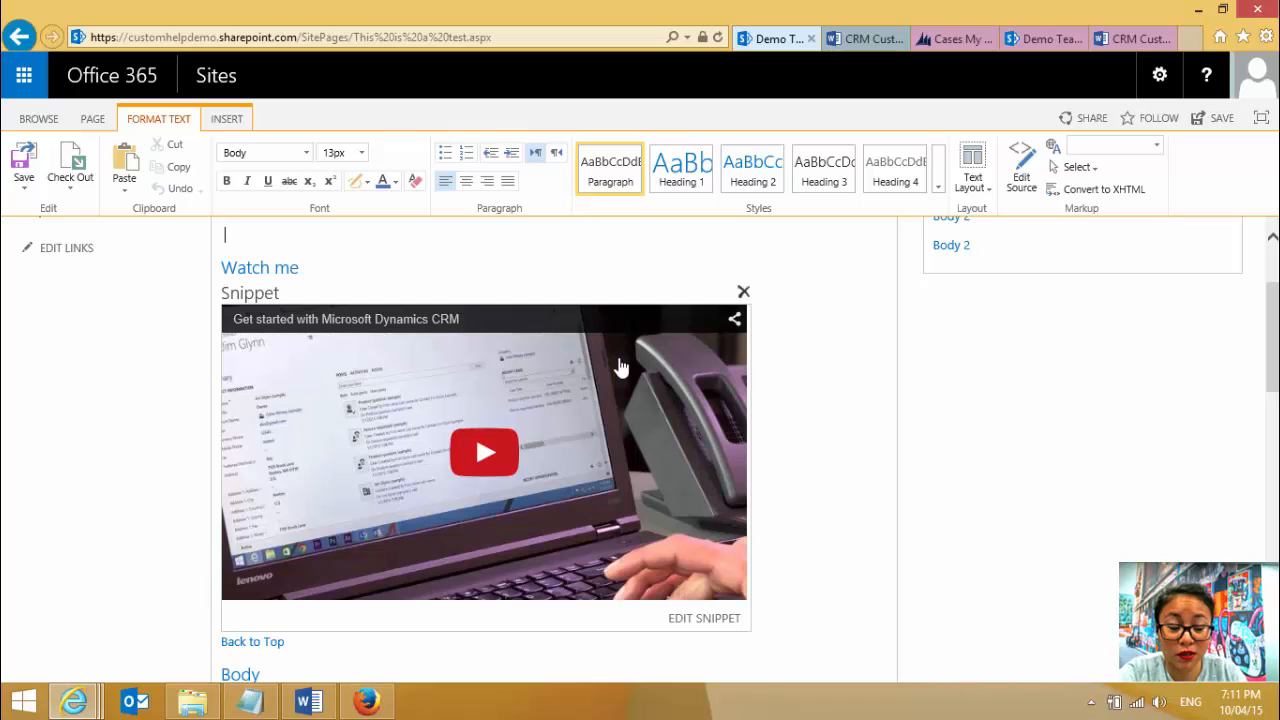
pyautogui.scroll(2, 966, 420)
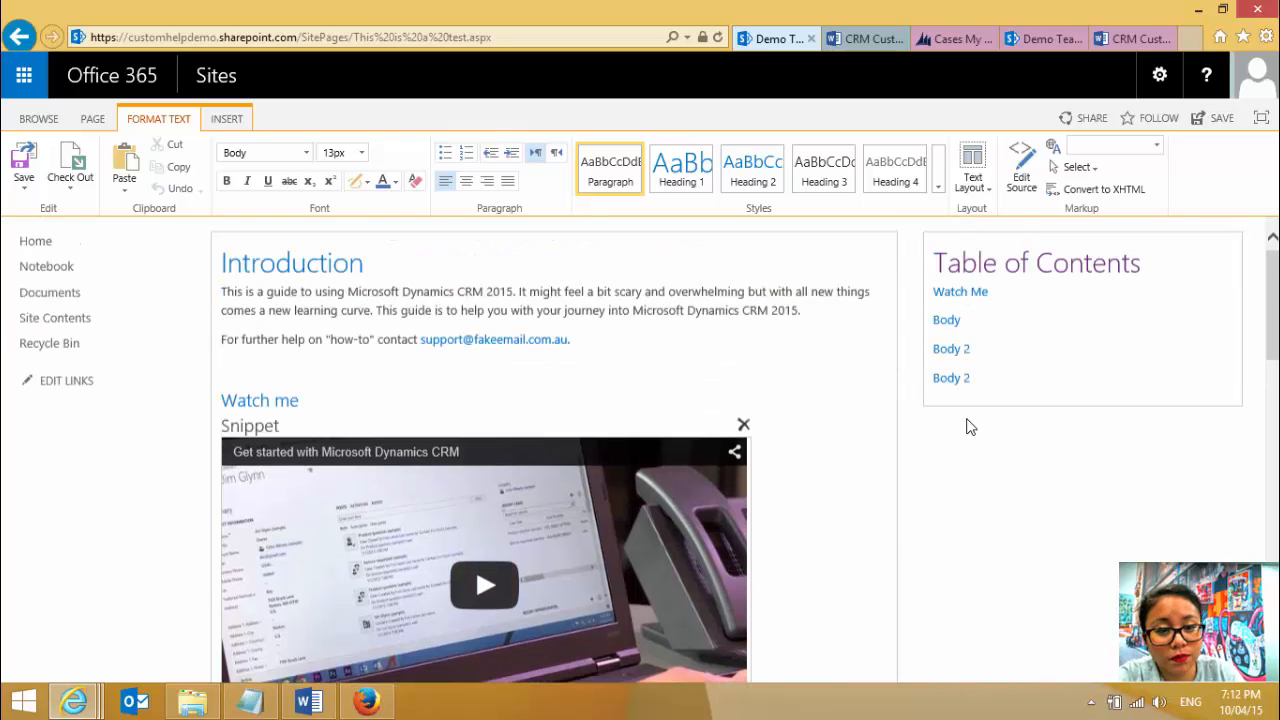